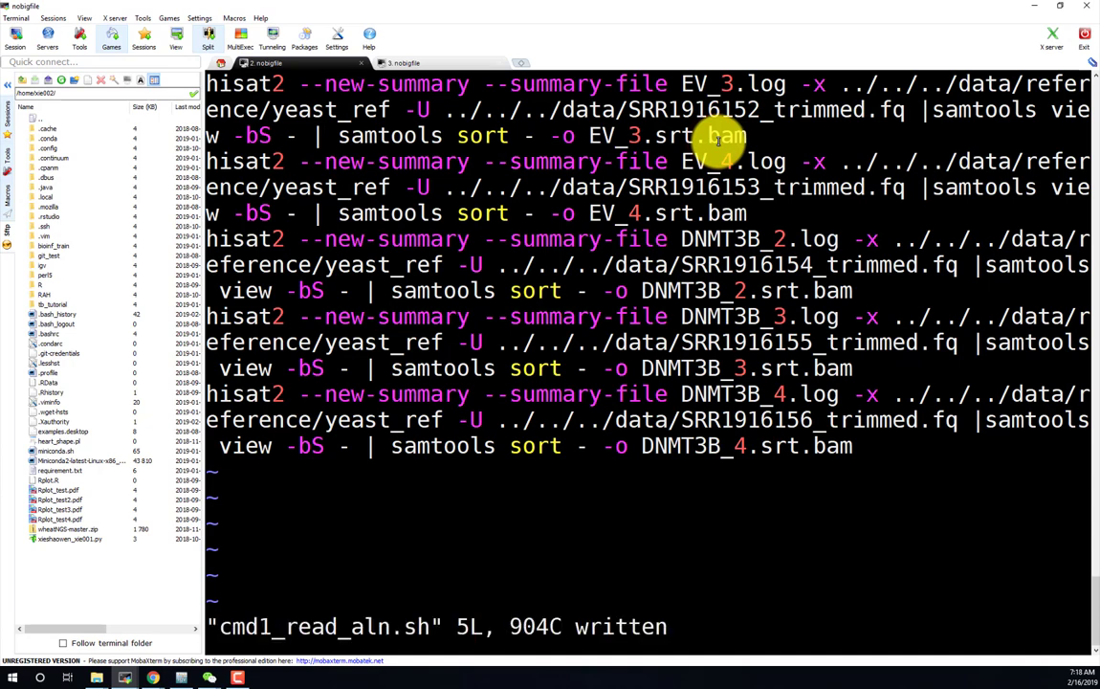
# Print the alignments in EV_3.srt.bam to the terminal with samtools view, and interrupt the output.
pyautogui.write('ls view EV_3.srt.bam')
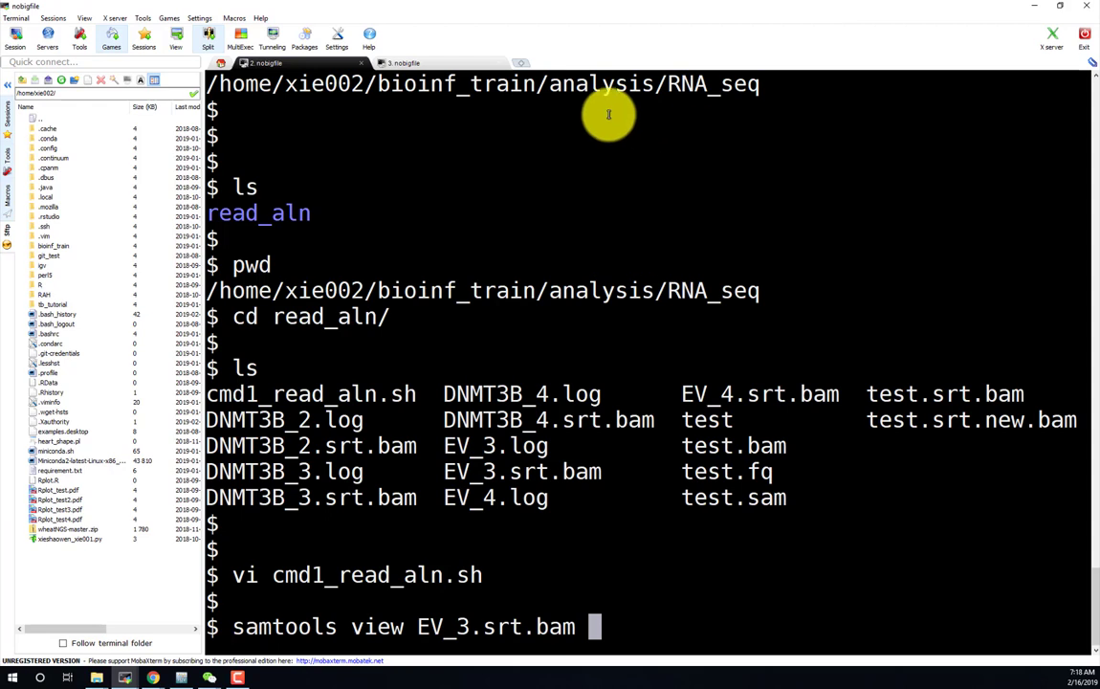
pyautogui.doubleClick(377, 627)
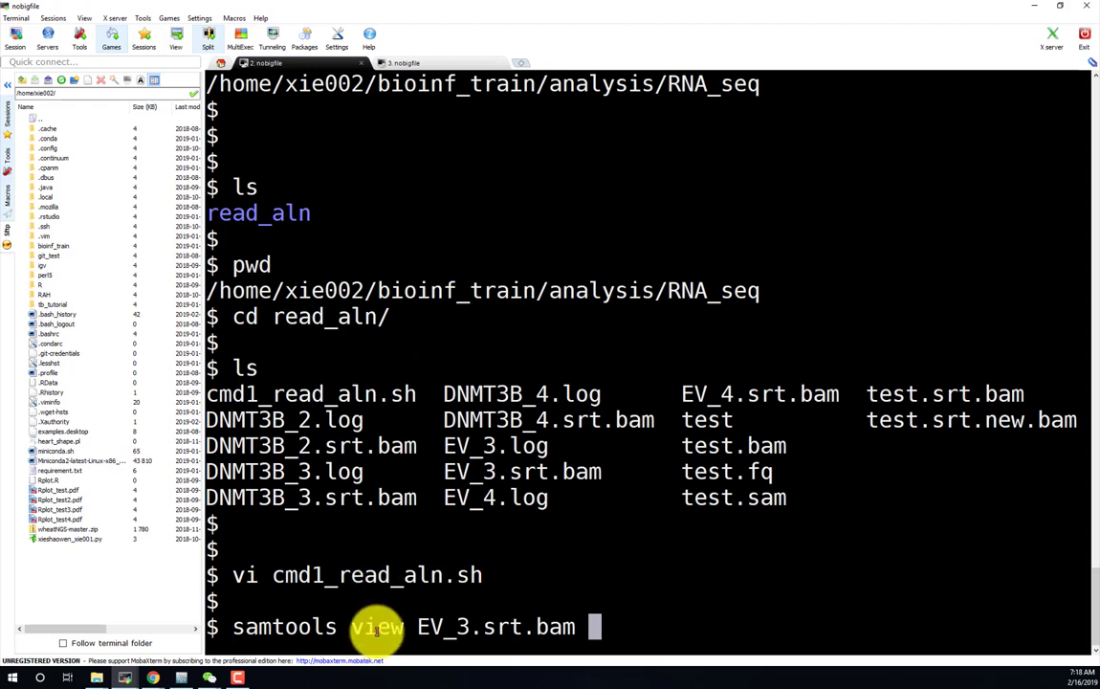
pyautogui.doubleClick(473, 626)
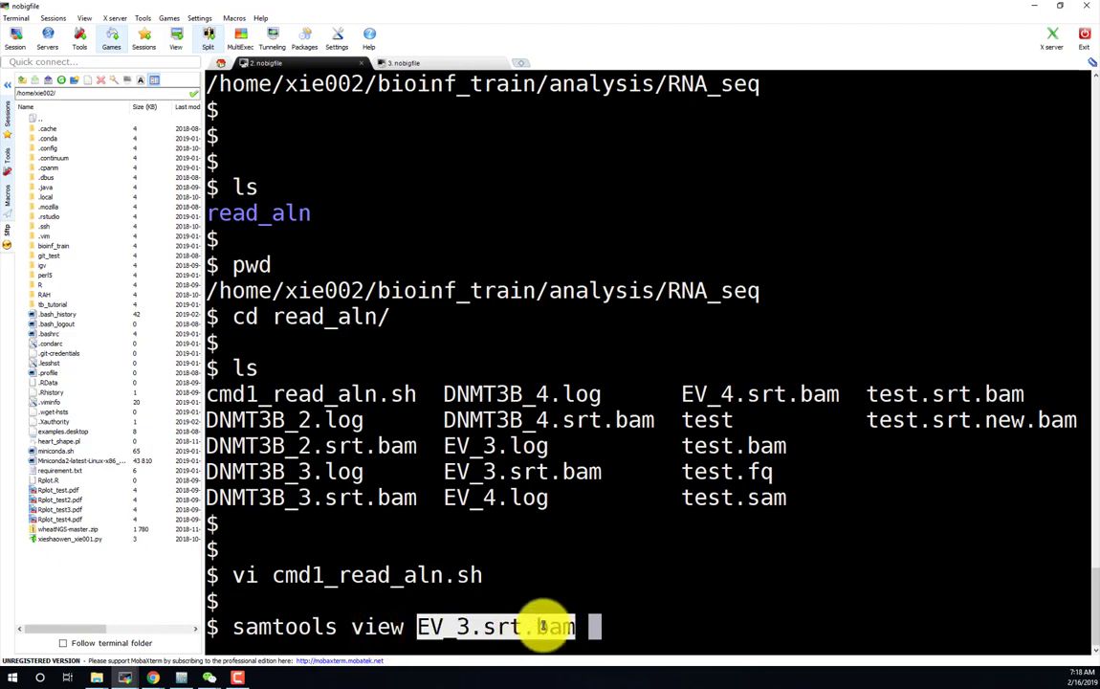
pyautogui.press('Return')
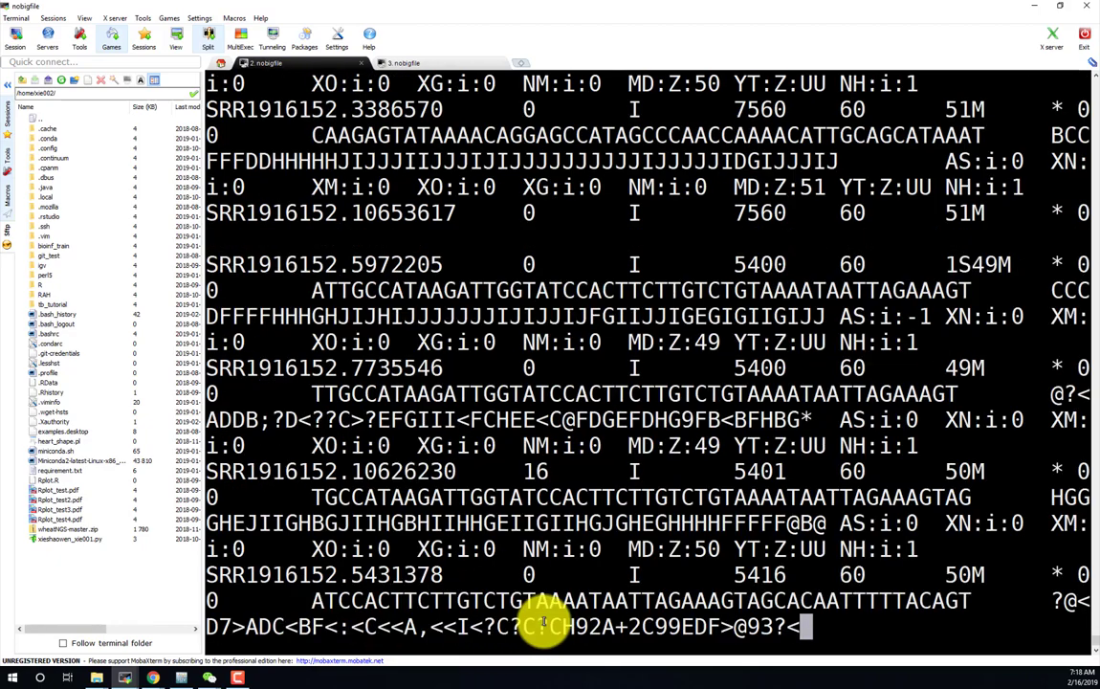
pyautogui.hotkey('ctrl', 'c')
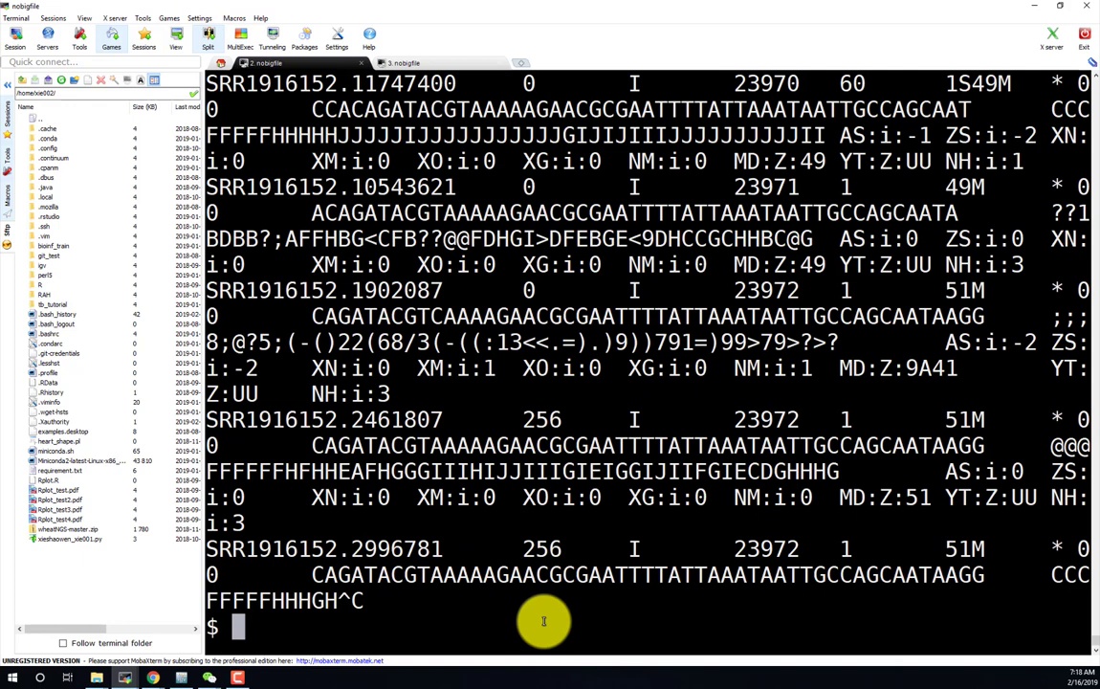
pyautogui.press('Return')
pyautogui.press('Return')
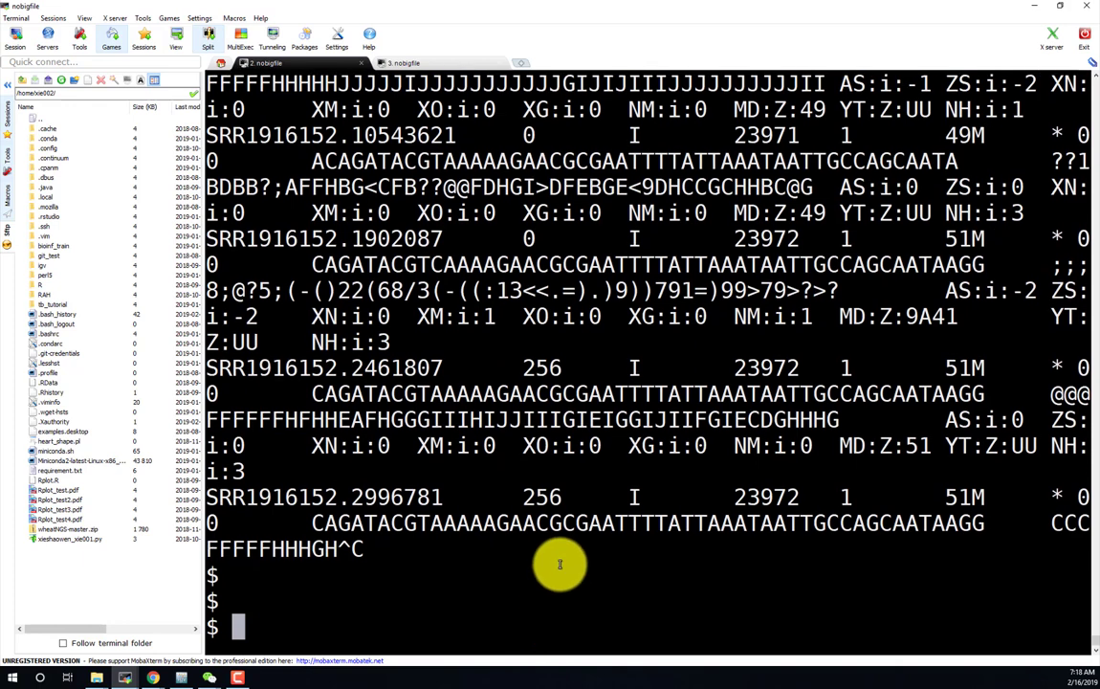
# Run samtools view EV_3.srt.bam piped into less, highlight the first alignment record across its wrapped lines, and quit the pager.
pyautogui.press('Up')
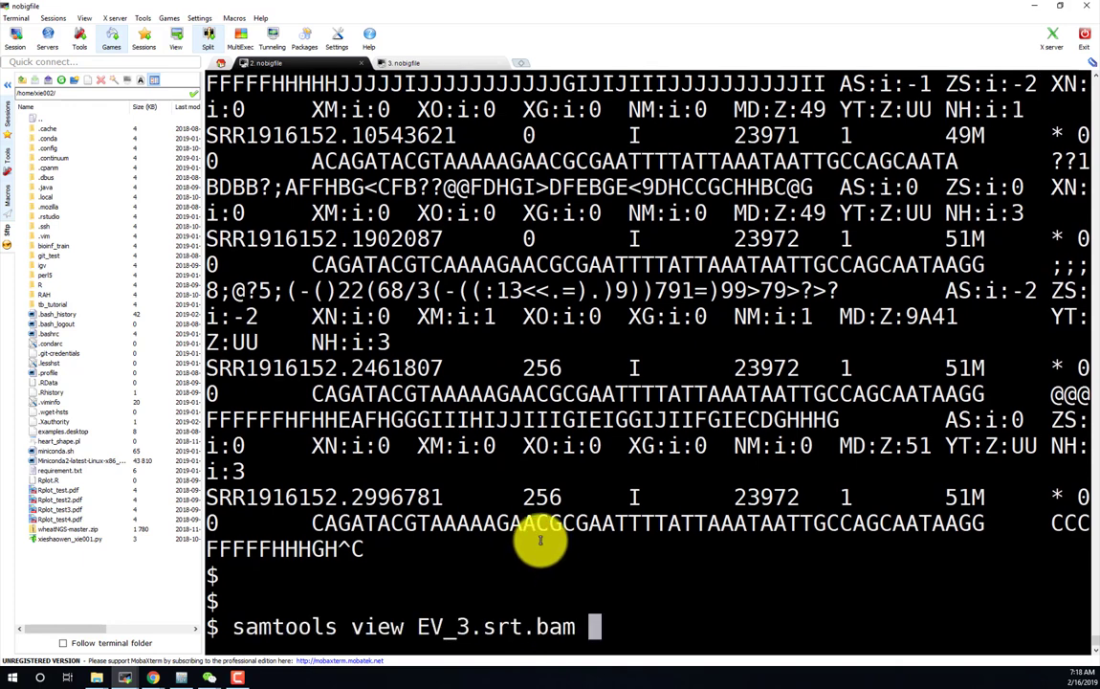
pyautogui.write('|l')
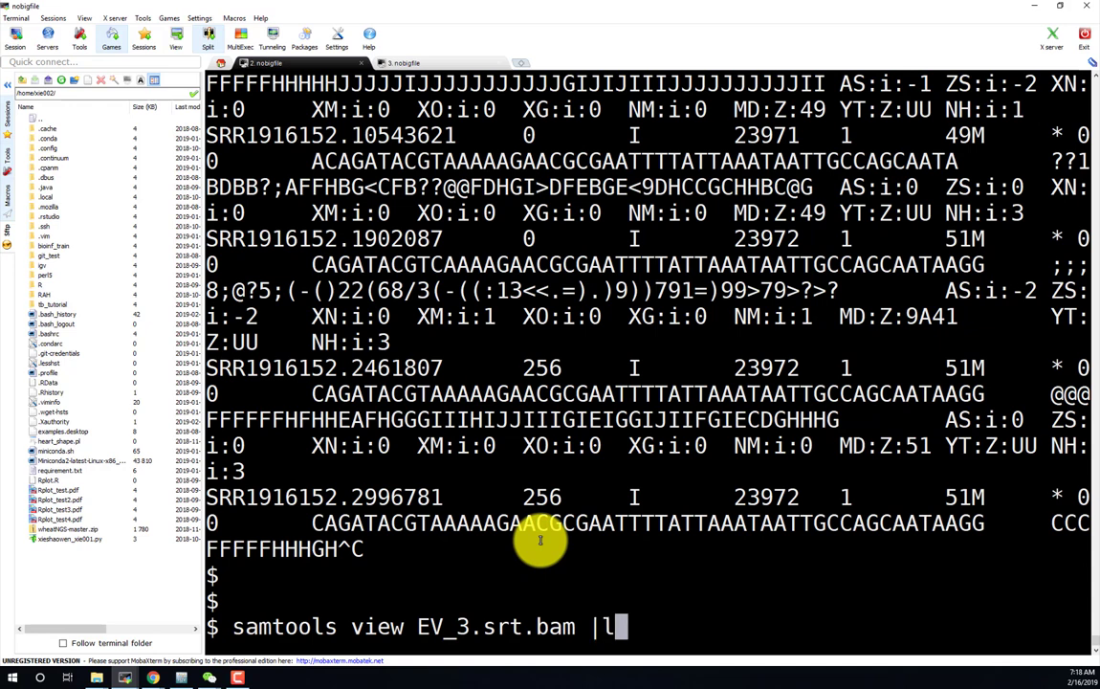
pyautogui.write('ess')
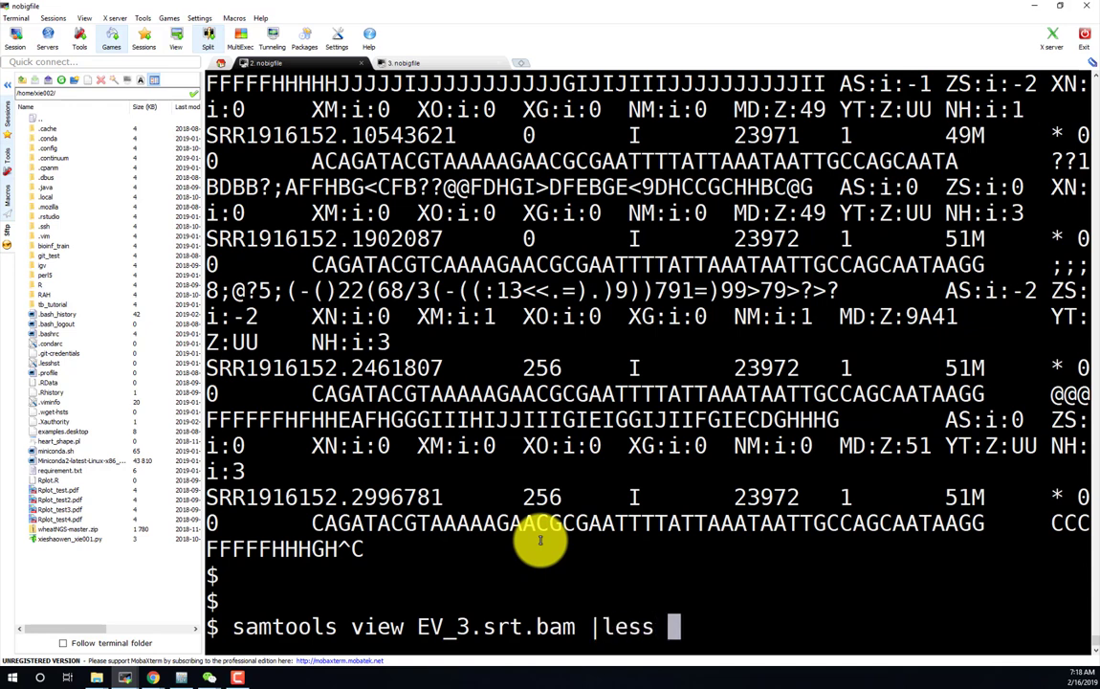
pyautogui.press('Return')
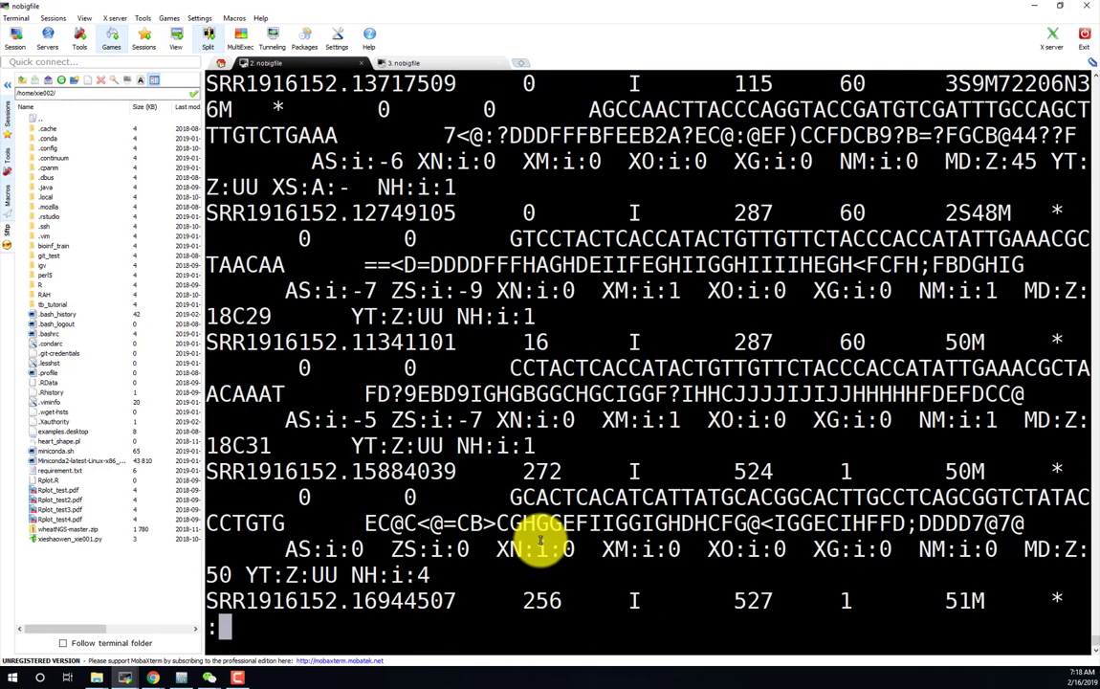
pyautogui.moveTo(218, 84); pyautogui.dragTo(478, 184)
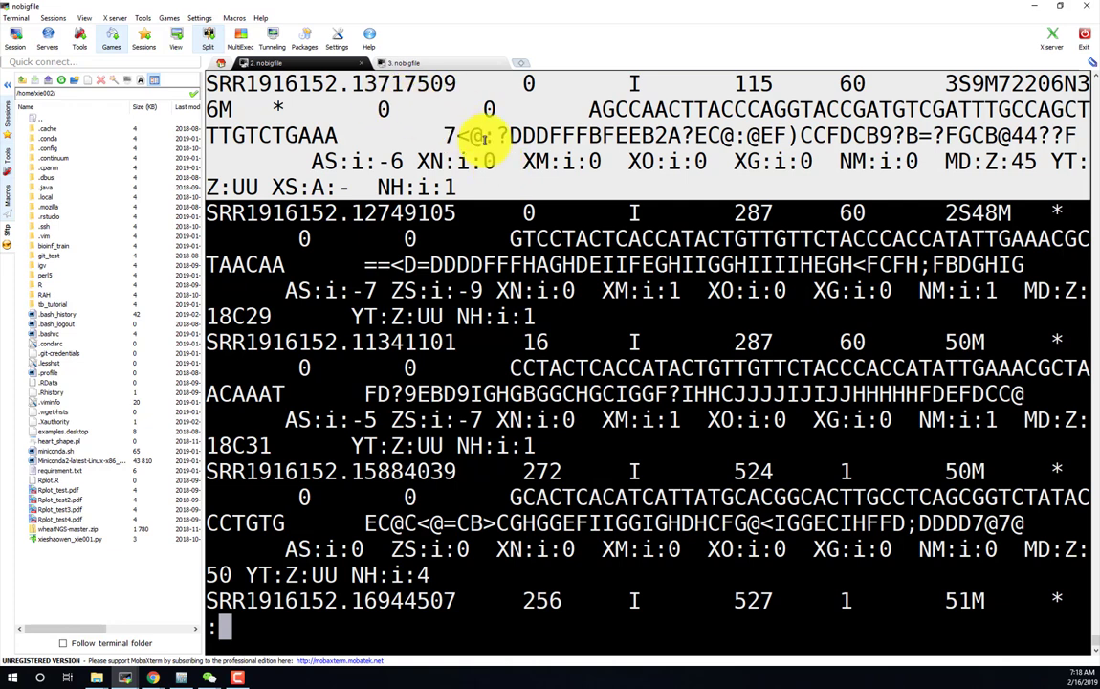
pyautogui.moveTo(209, 85); pyautogui.dragTo(491, 182)
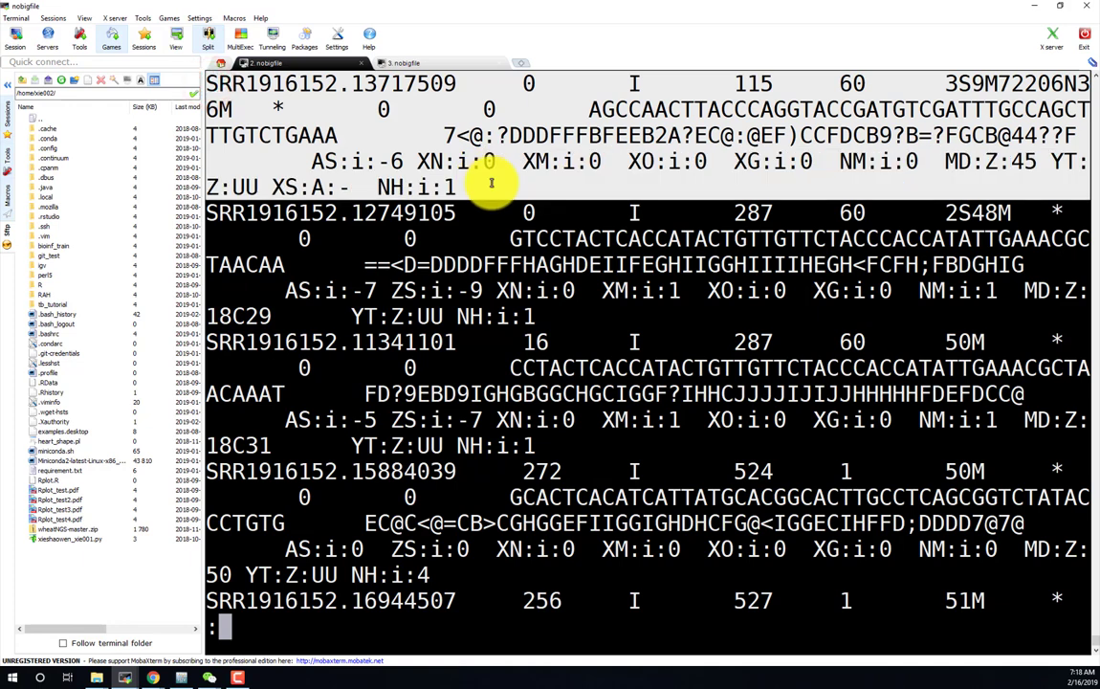
pyautogui.press('q')
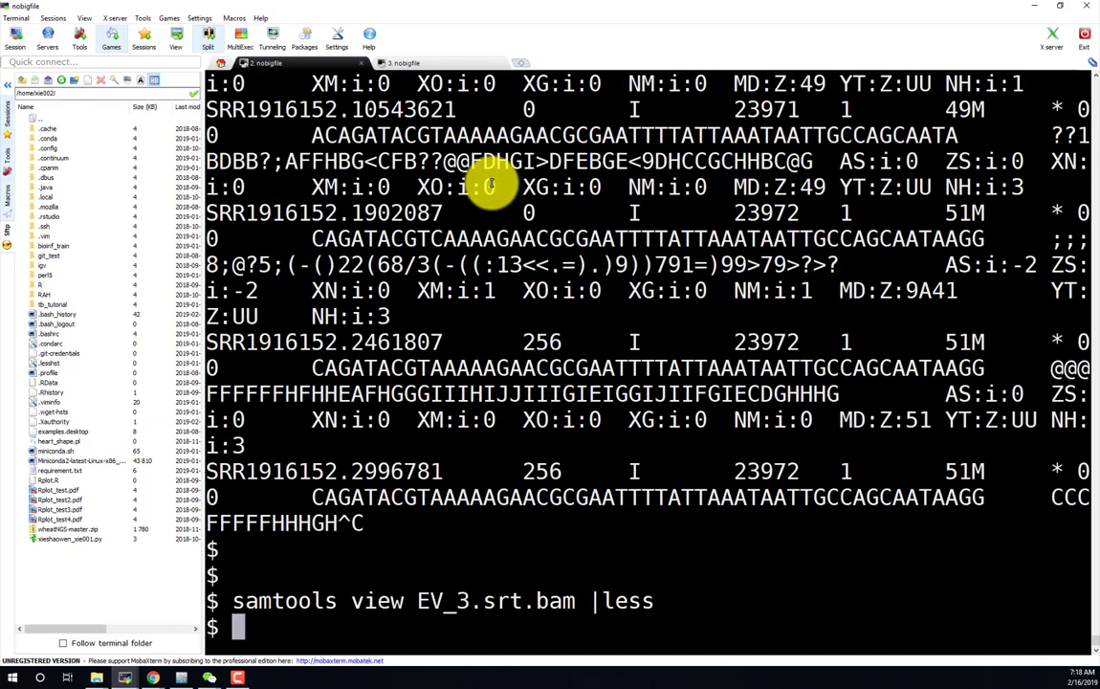
# Rerun samtools view EV_3.srt.bam piped into less -S to show each alignment on one unwrapped line.
pyautogui.press('Up')
pyautogui.write('-')
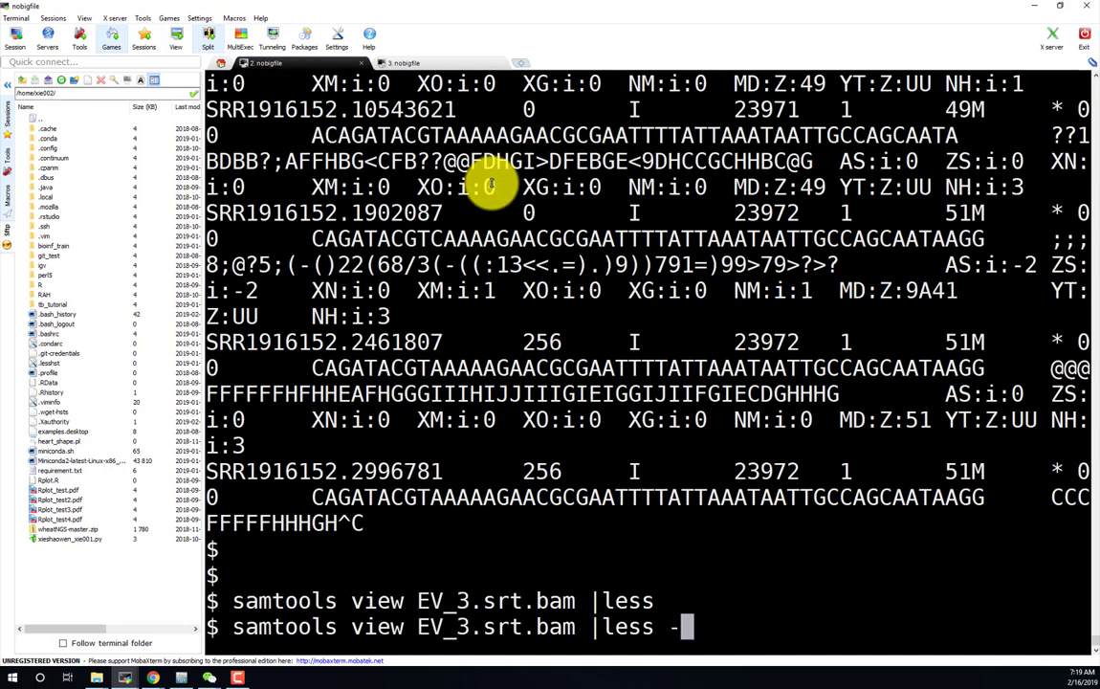
pyautogui.write('S')
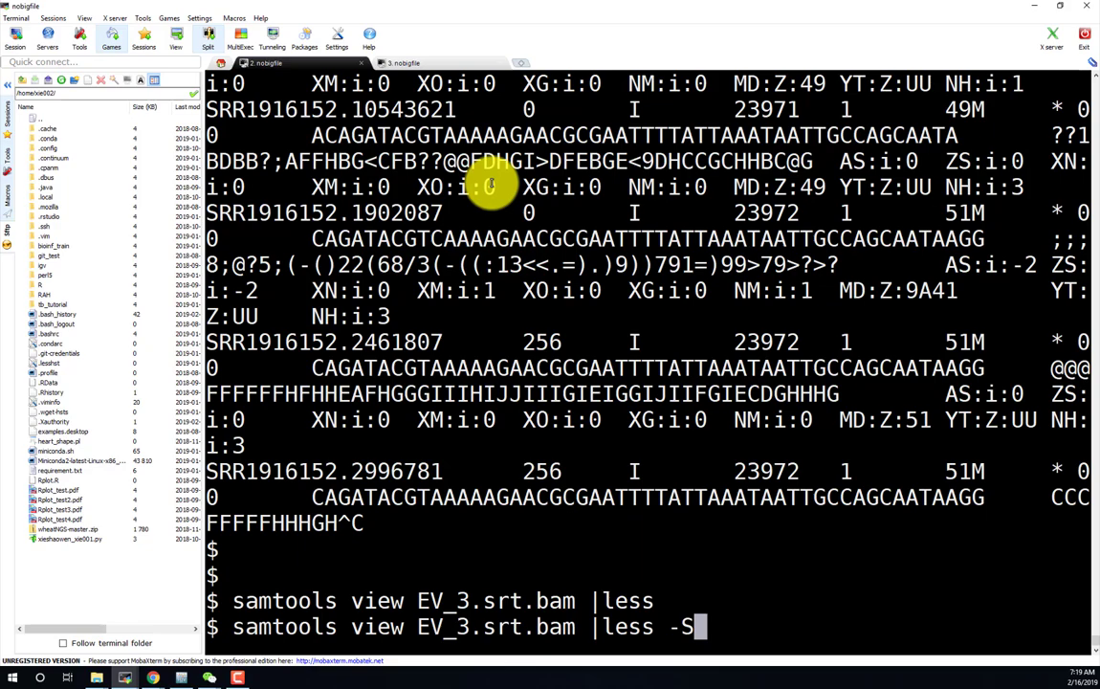
pyautogui.press('Return')
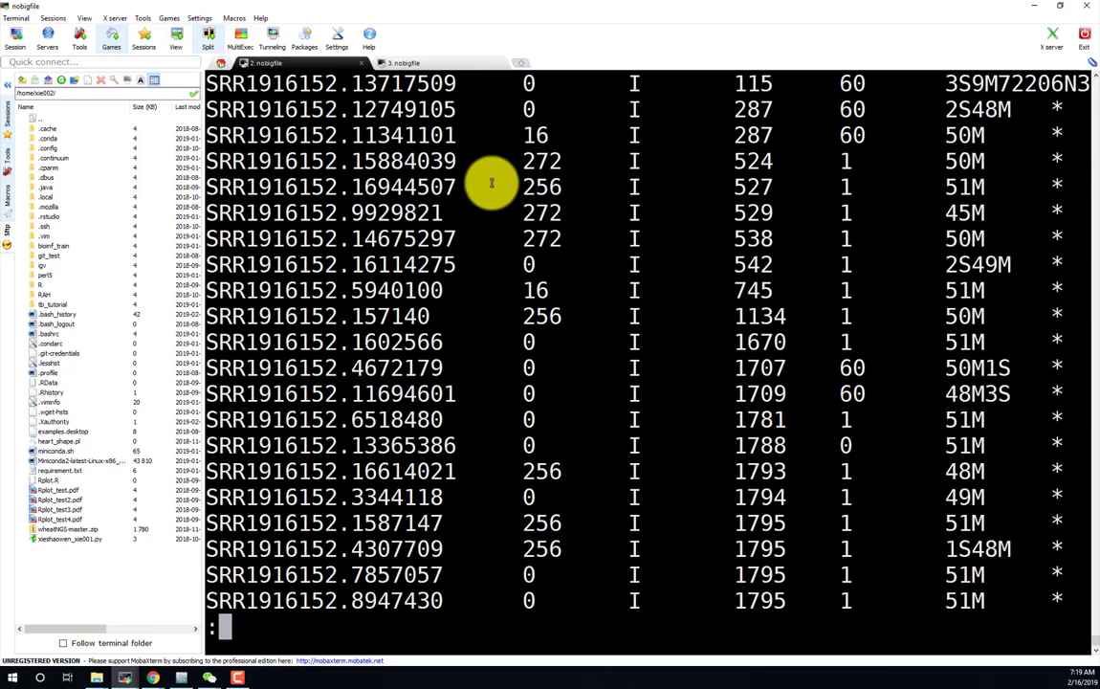
# Examine the further columns of the alignment records and return to the first column.
pyautogui.press('Right')
pyautogui.press('Right')
pyautogui.press('Right')
pyautogui.press('Right')
pyautogui.press('Right')
pyautogui.press('Right')
pyautogui.press('Right')
pyautogui.press('Right')
pyautogui.press('Right')
pyautogui.press('Right')
pyautogui.press('Left')
pyautogui.press('Left')
pyautogui.press('Left')
pyautogui.press('Left')
pyautogui.press('Left')
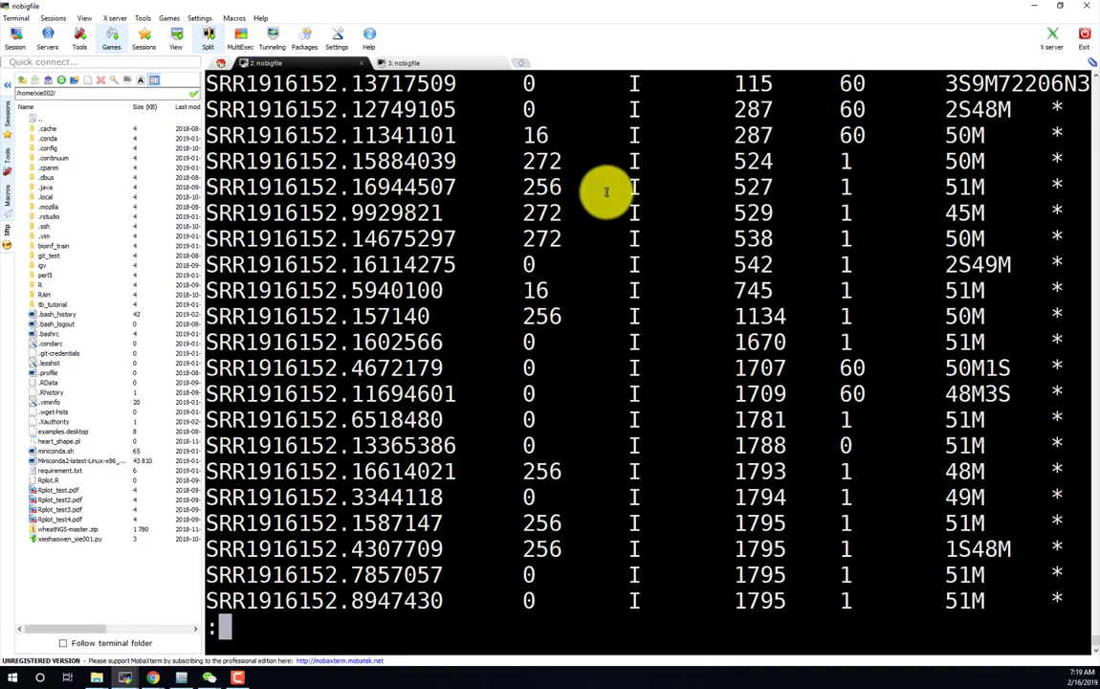
# Reduce the terminal text size and highlight the run accession and full read name in the first alignment record.
pyautogui.scroll(-2, 590, 220)
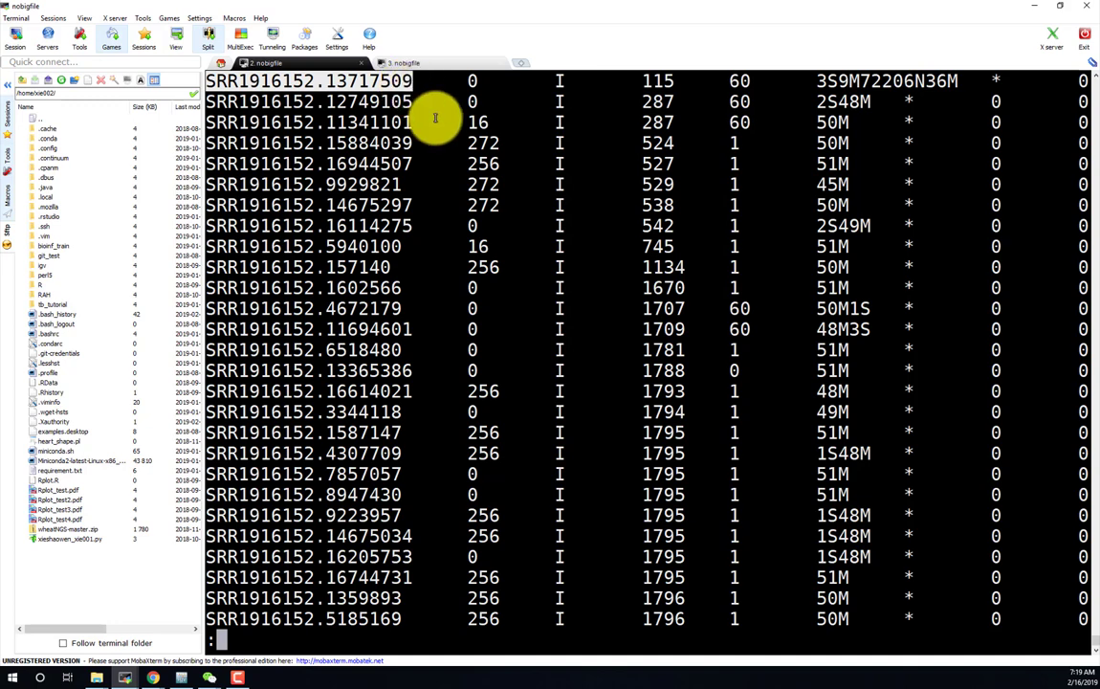
pyautogui.scroll(-1, 417, 103)
pyautogui.click(355, 86)
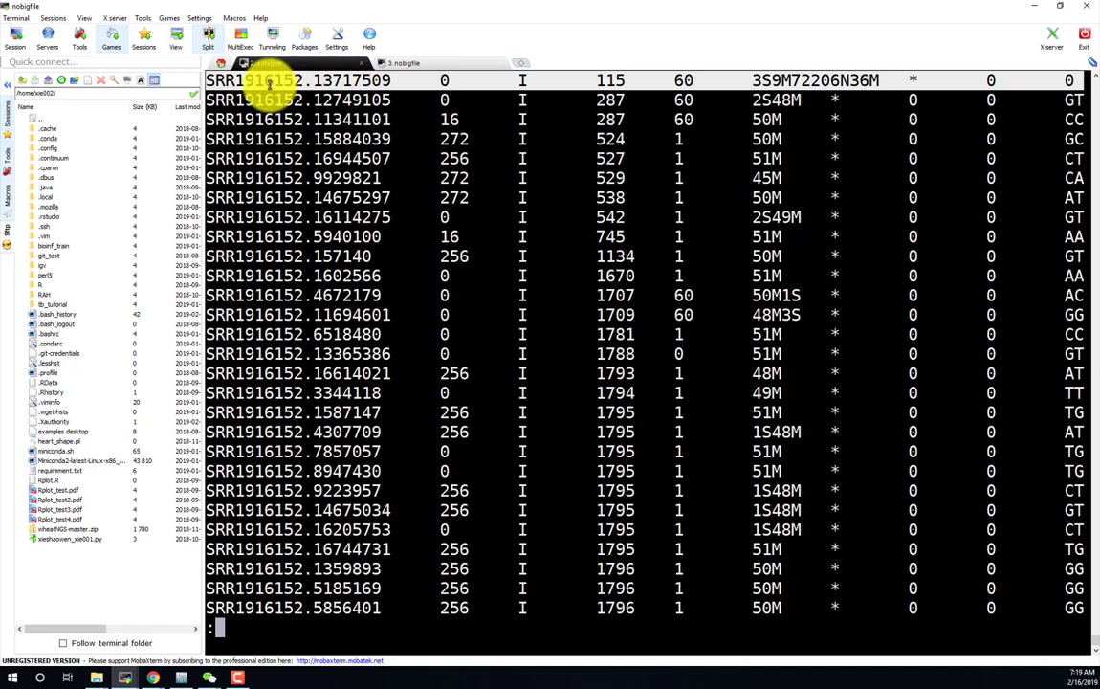
pyautogui.click(204, 82)
pyautogui.moveTo(204, 83); pyautogui.dragTo(296, 81)
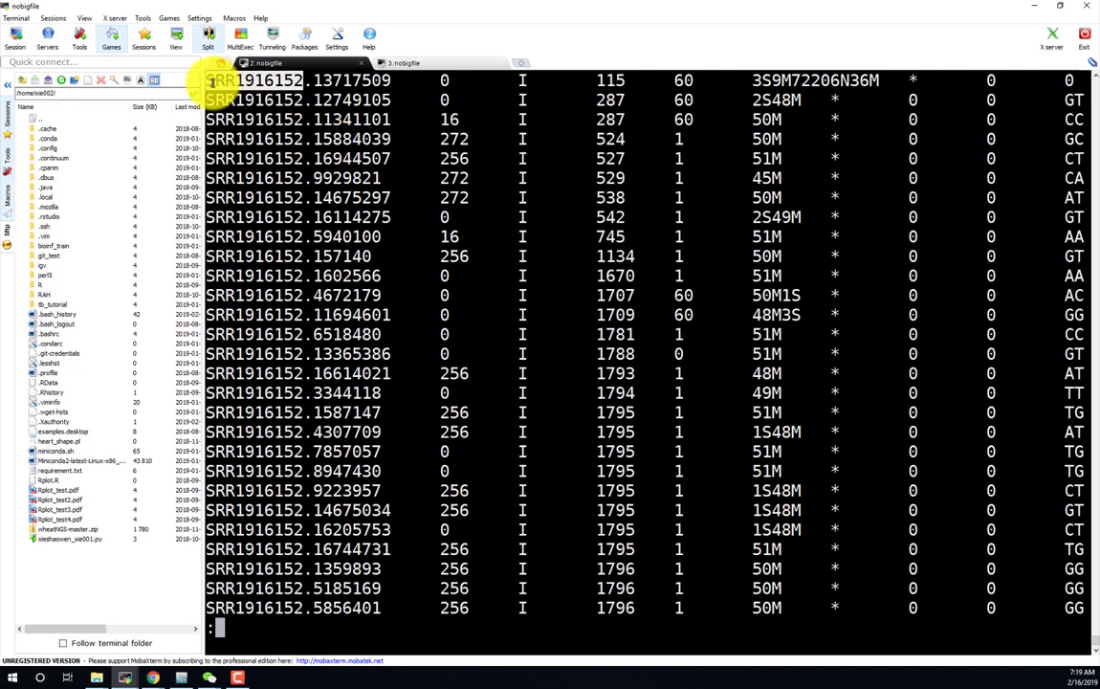
pyautogui.moveTo(204, 81); pyautogui.dragTo(387, 84)
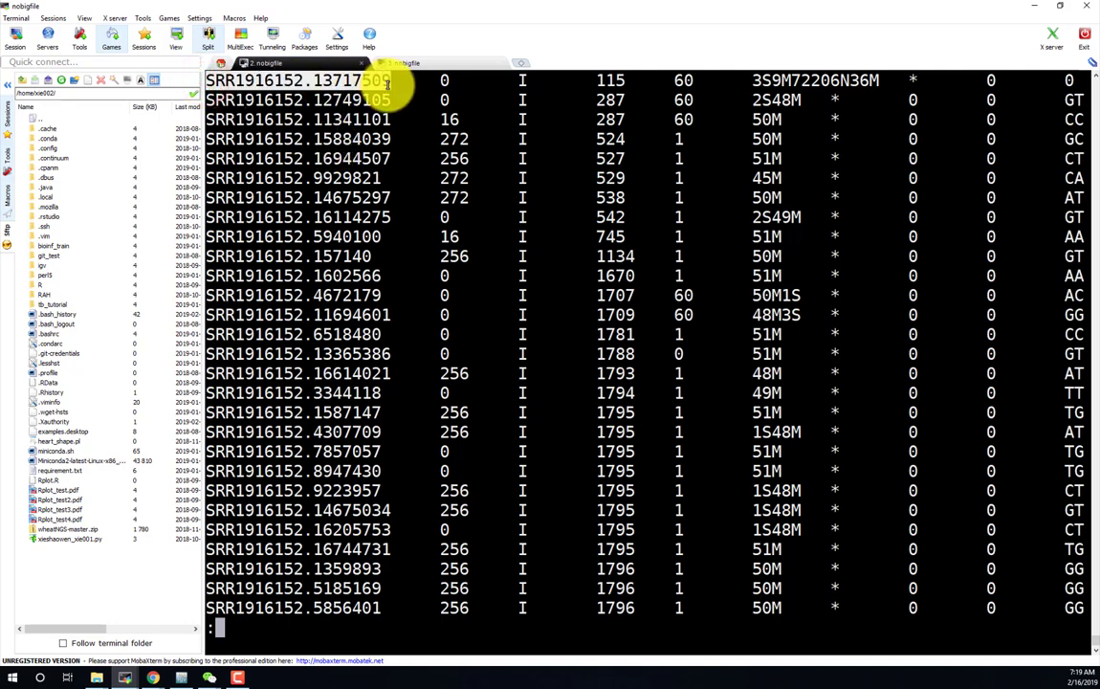
pyautogui.click(516, 83)
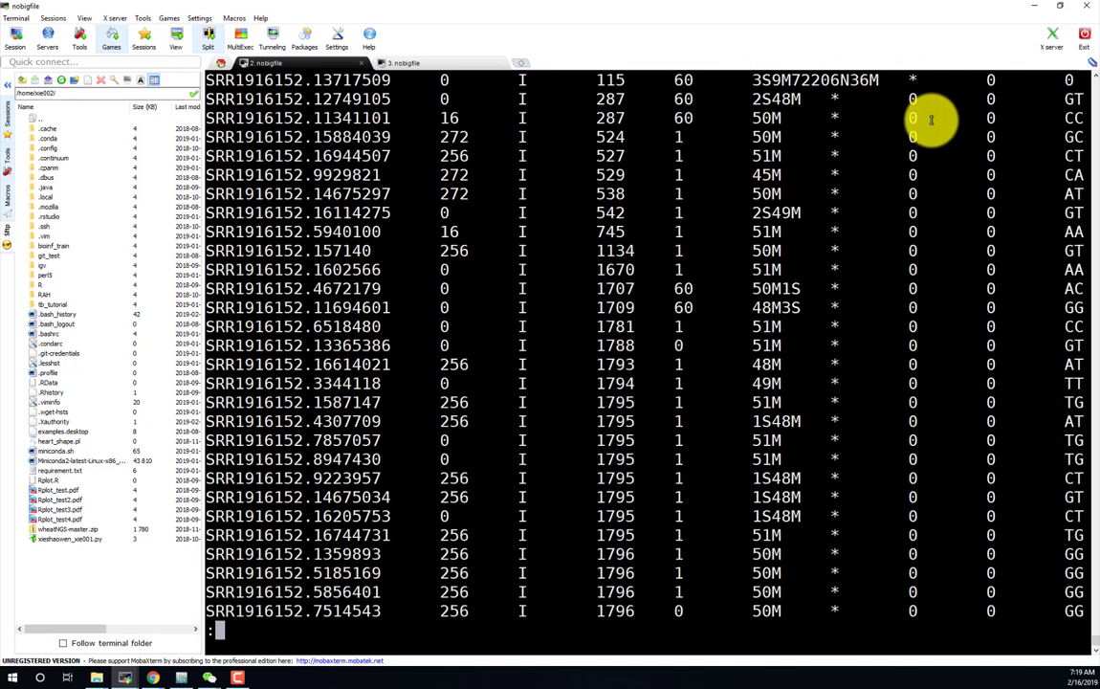
# Examine the three mate-related fields after the CIGAR string in the first record, highlighting them alongside the read name and other fields.
pyautogui.moveTo(871, 81); pyautogui.dragTo(942, 81)
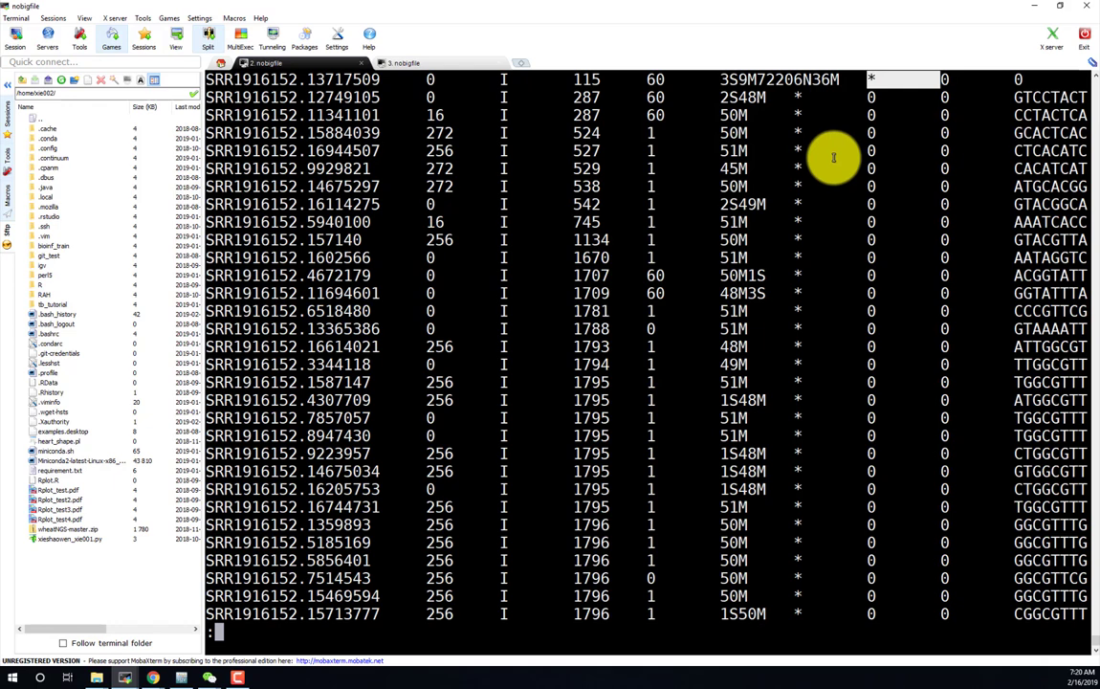
pyautogui.moveTo(865, 77); pyautogui.dragTo(1017, 82)
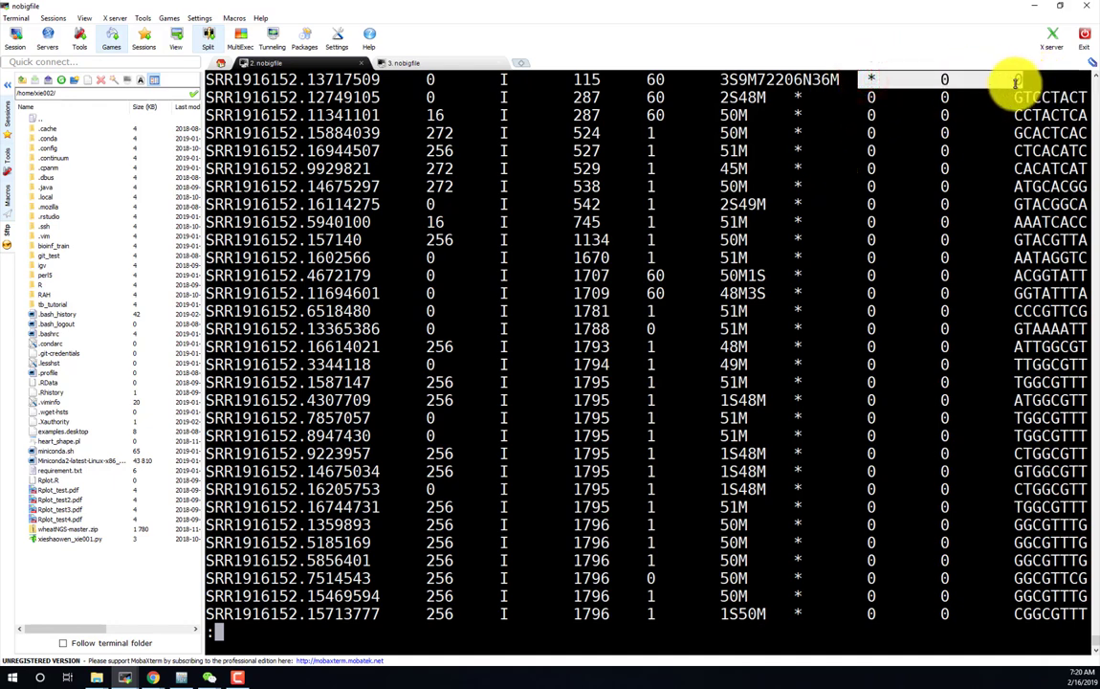
pyautogui.moveTo(863, 80); pyautogui.dragTo(1023, 81)
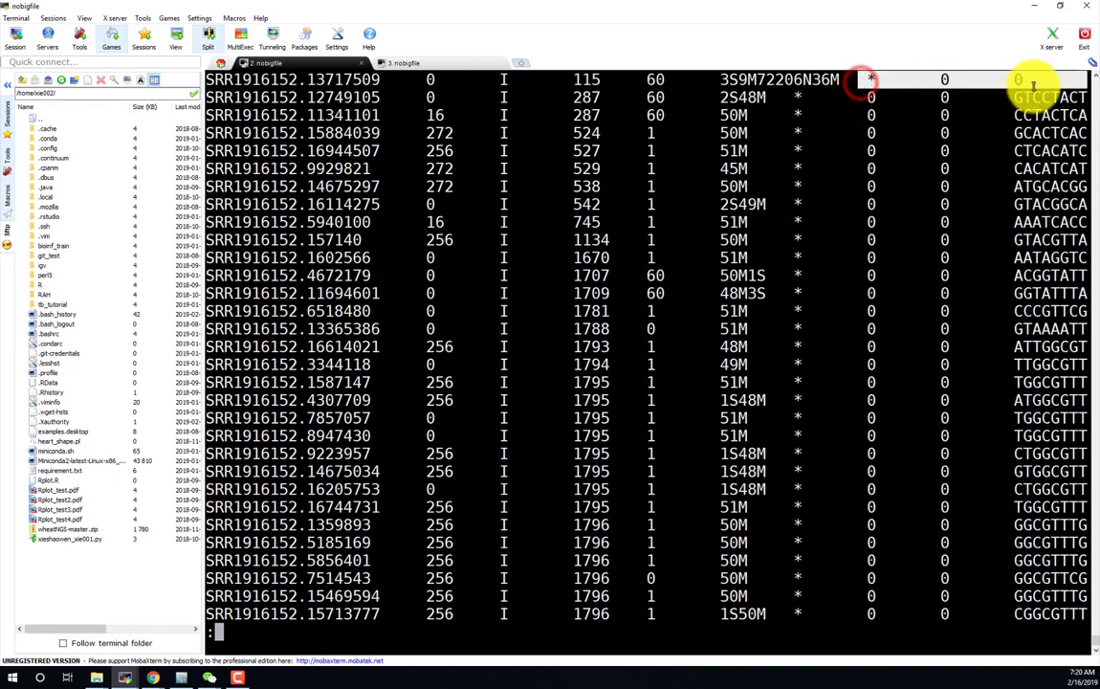
pyautogui.doubleClick(315, 79)
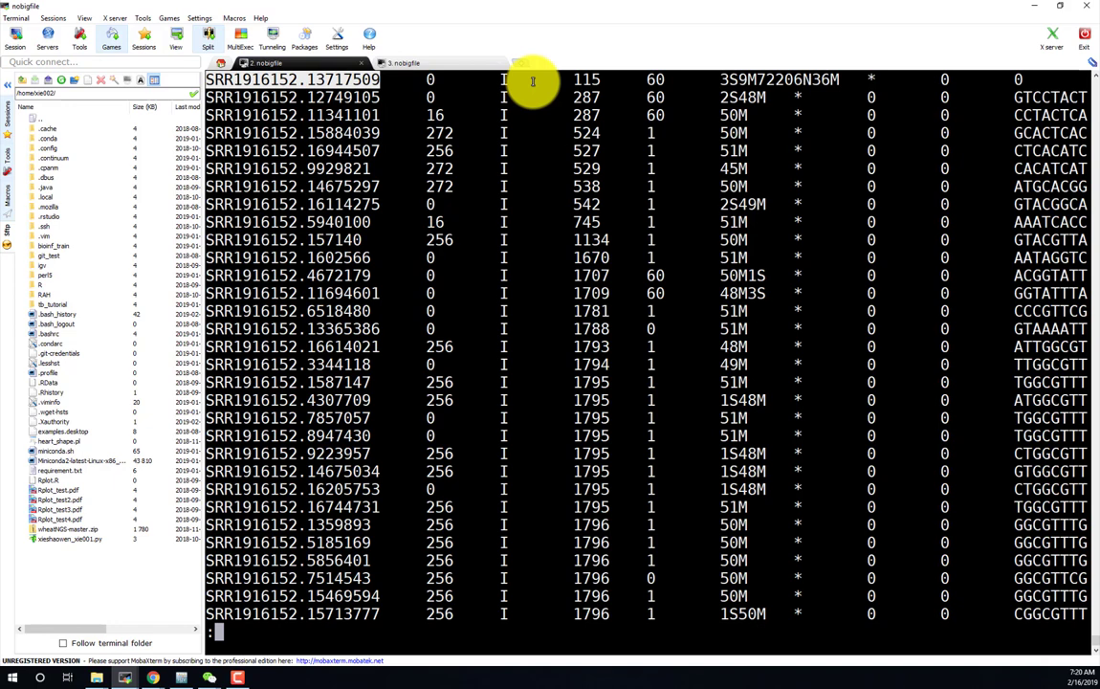
pyautogui.moveTo(860, 80); pyautogui.dragTo(1025, 81)
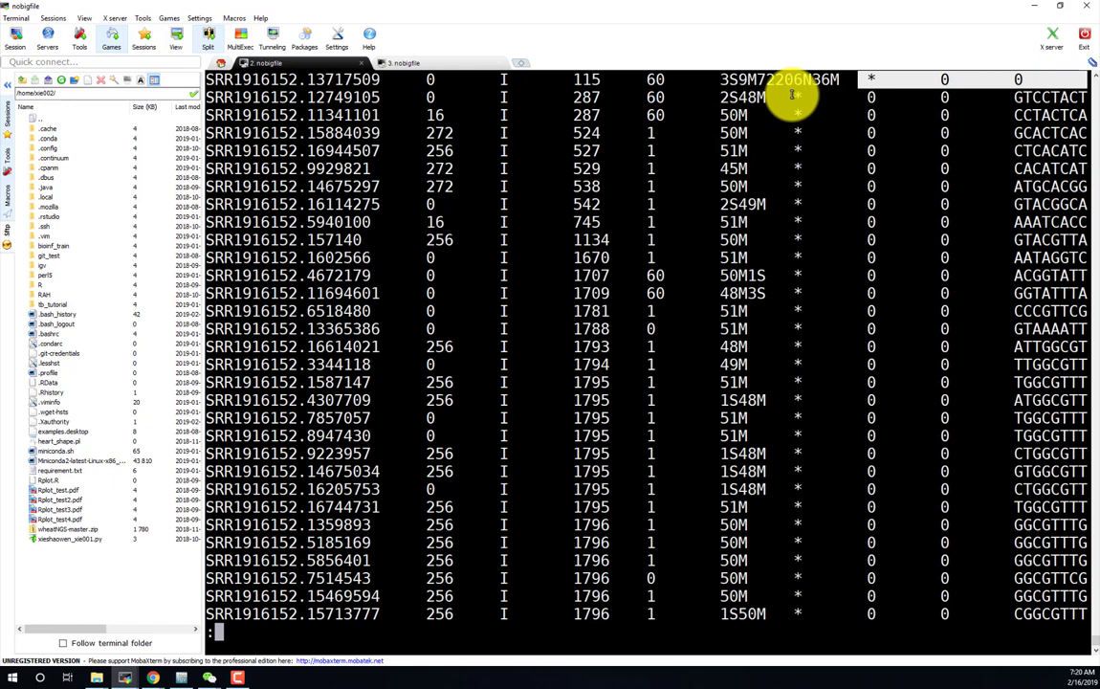
pyautogui.moveTo(429, 84); pyautogui.dragTo(967, 79)
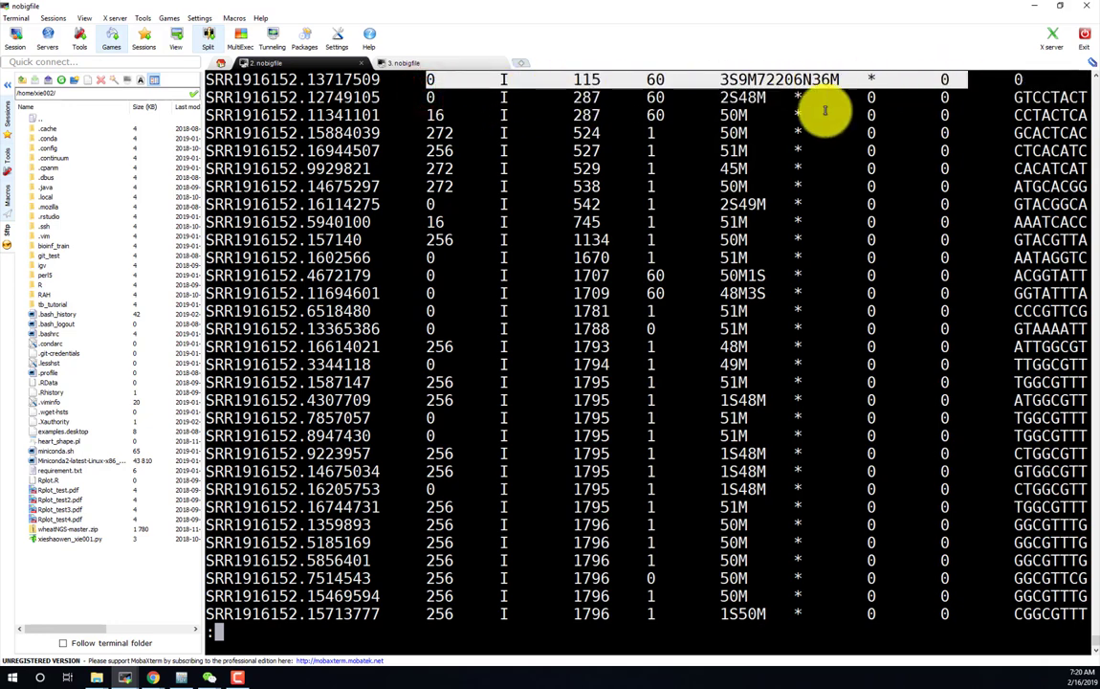
# Highlight the read name, the chromosome and the mapping position in turn in the first alignment record.
pyautogui.doubleClick(334, 82)
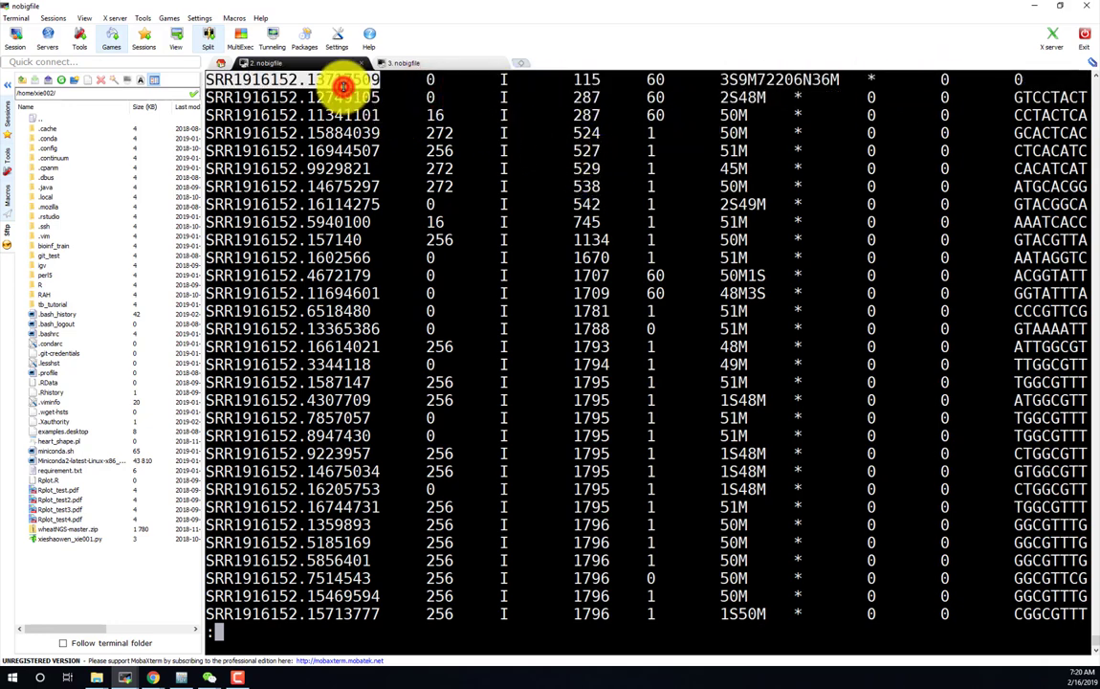
pyautogui.doubleClick(502, 81)
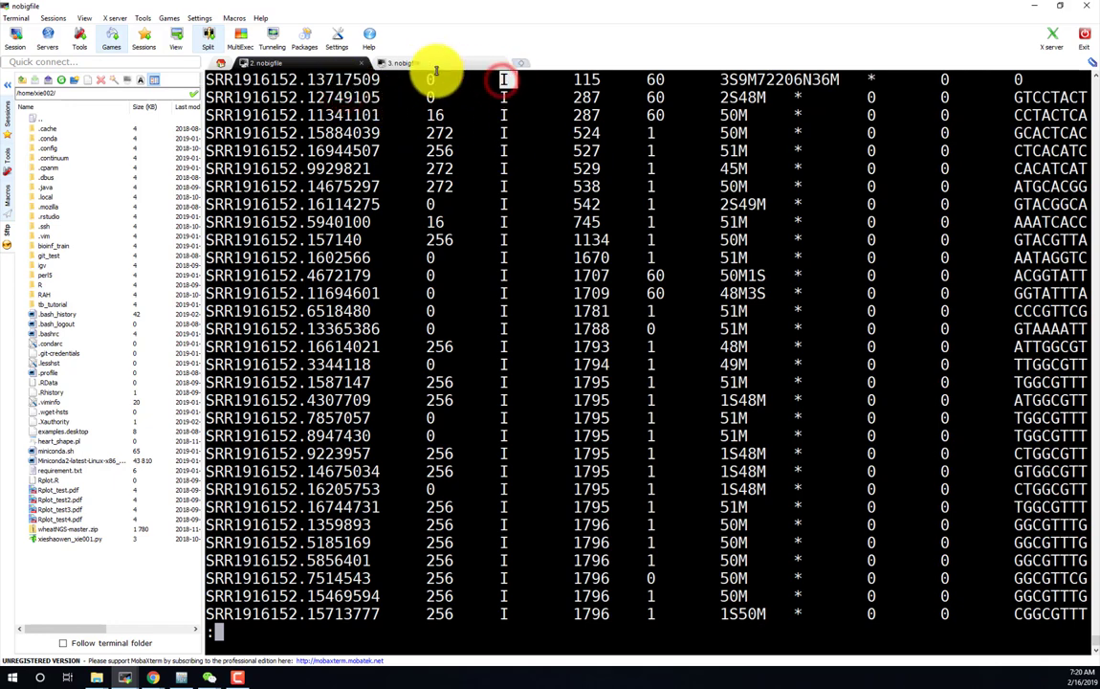
pyautogui.doubleClick(506, 81)
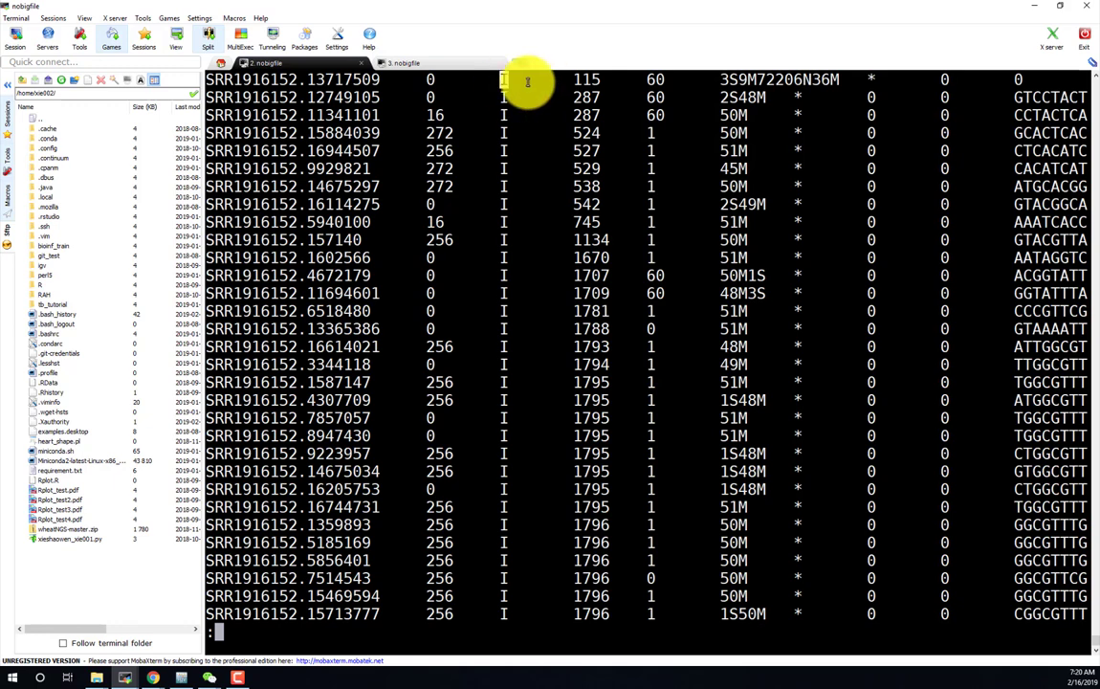
pyautogui.doubleClick(590, 80)
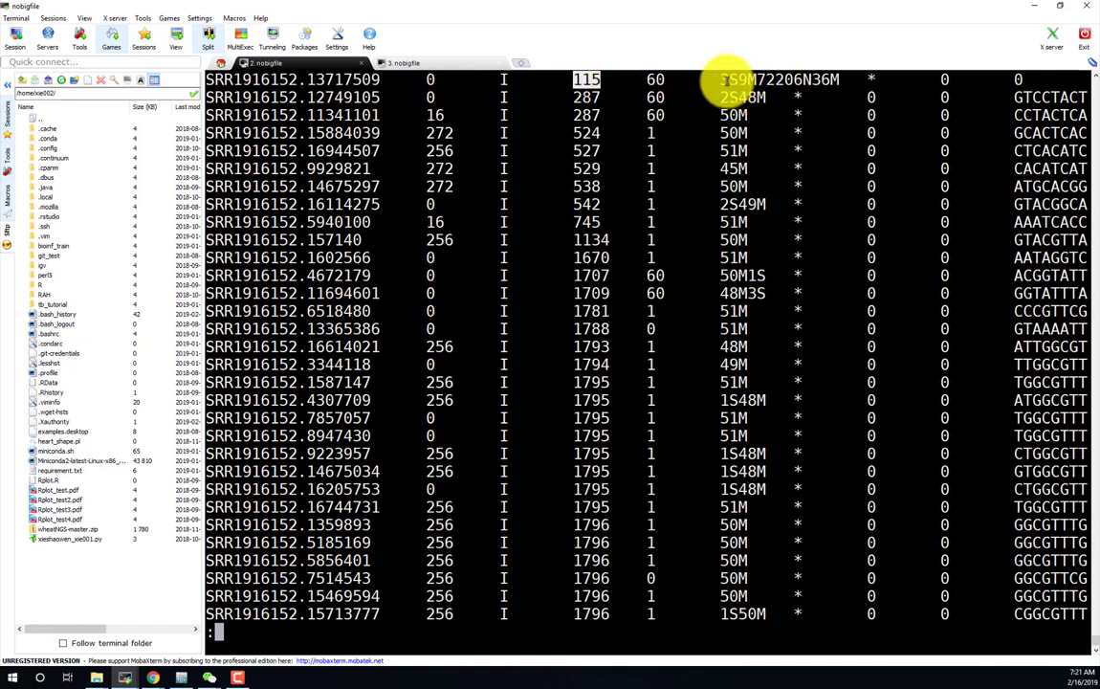
# Examine the CIGAR column by highlighting parts of the first record's string, including 72206N, and the values from the third to sixth records.
pyautogui.moveTo(724, 79)
pyautogui.mouseDown()
pyautogui.moveTo(839, 80)
pyautogui.moveTo(736, 79)
pyautogui.moveTo(834, 81)
pyautogui.moveTo(779, 78)
pyautogui.mouseUp()
pyautogui.click(746, 80)
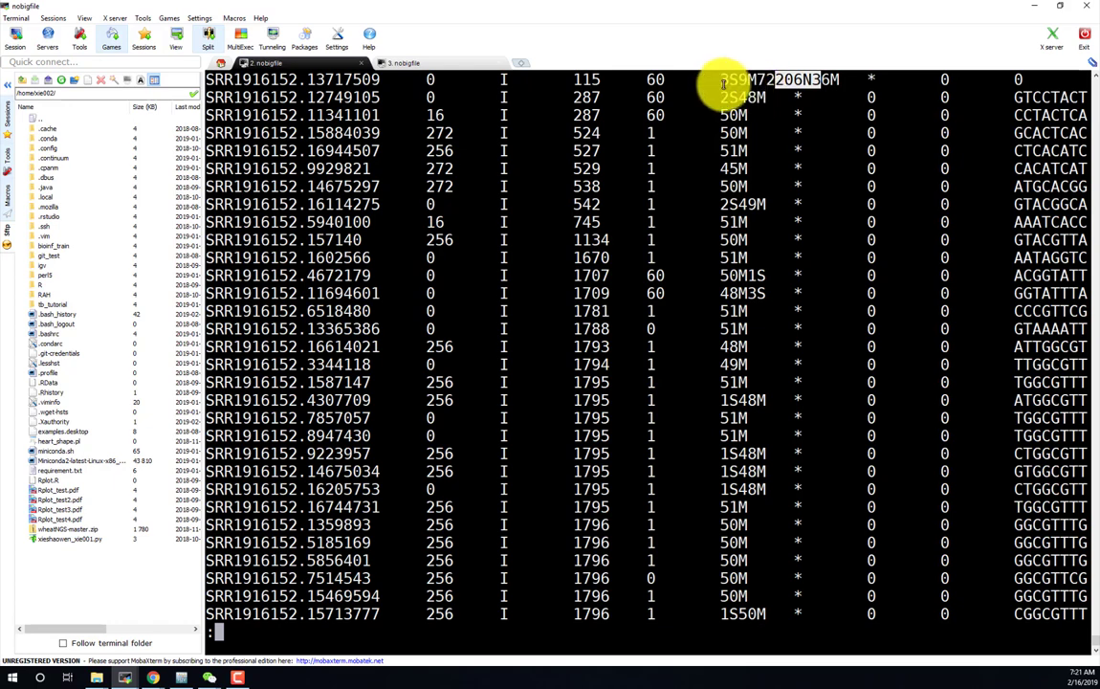
pyautogui.moveTo(762, 80); pyautogui.dragTo(807, 82)
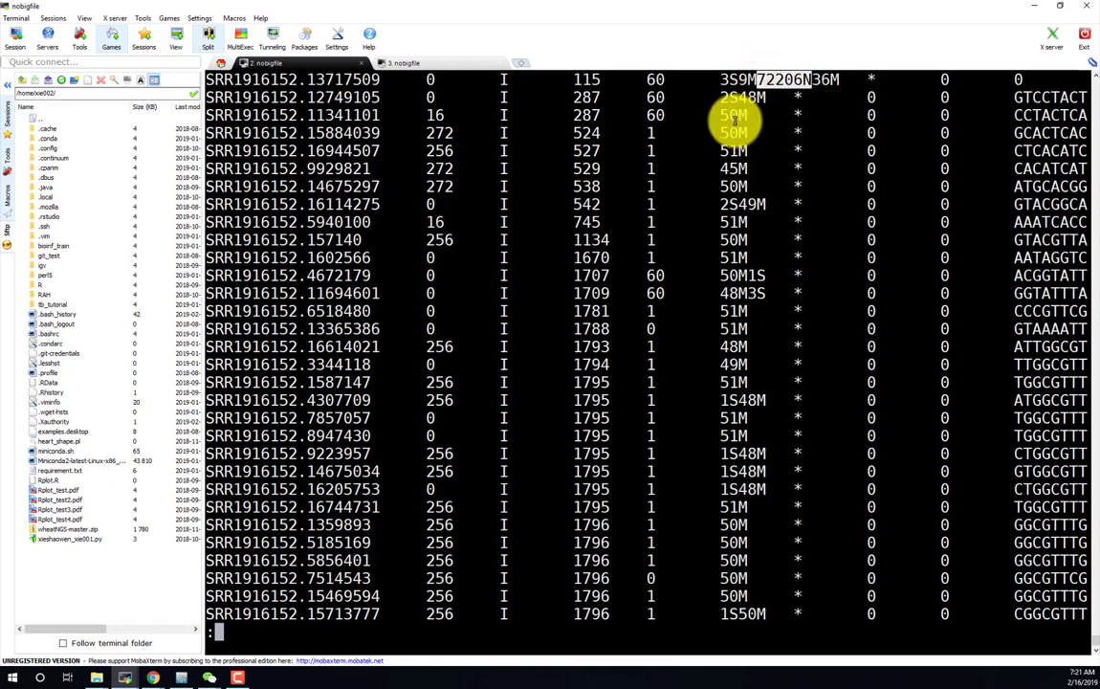
pyautogui.moveTo(724, 115); pyautogui.dragTo(755, 167)
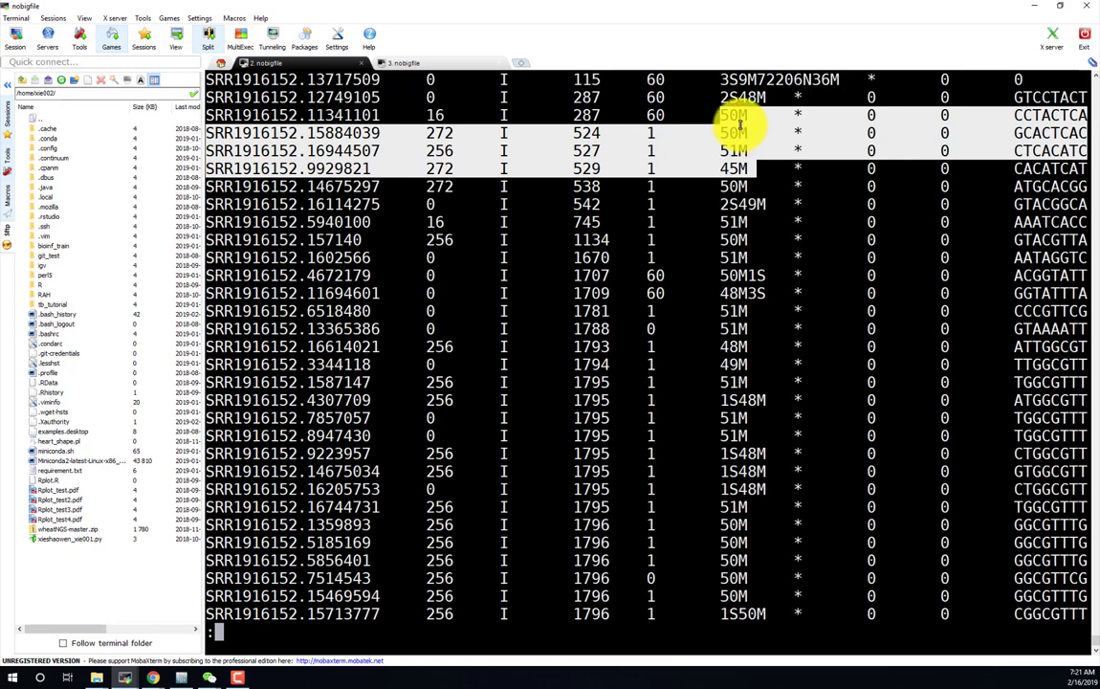
# Clear the highlighting over the CIGAR values in the alignment listing.
pyautogui.click(747, 142)
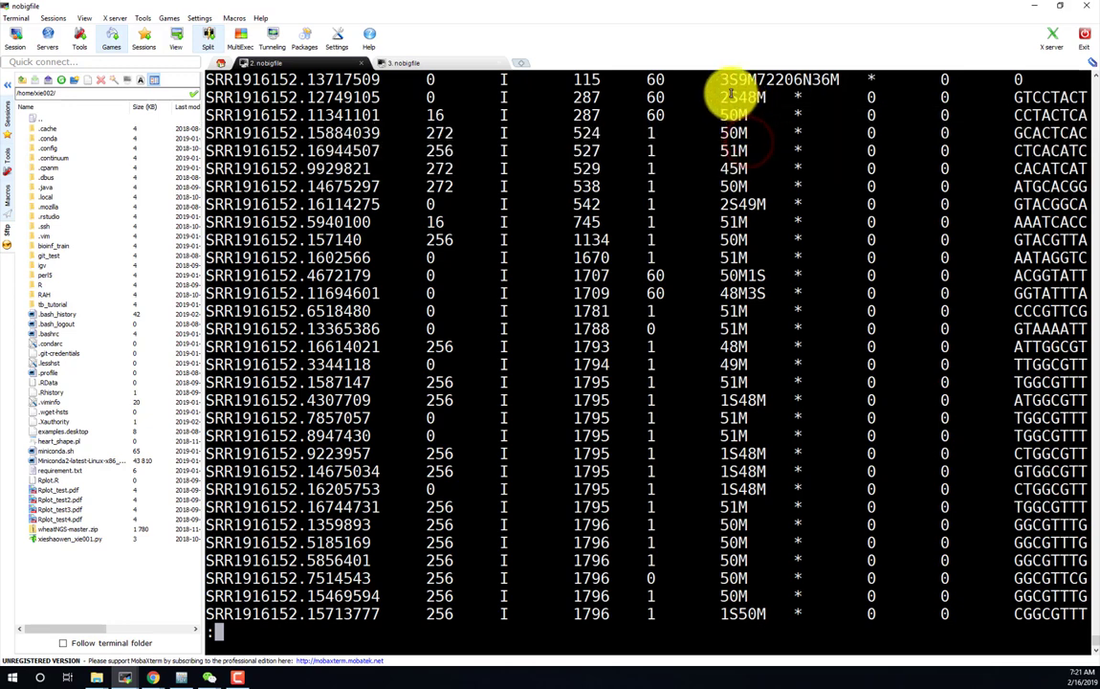
pyautogui.click(504, 76)
pyautogui.click(890, 87)
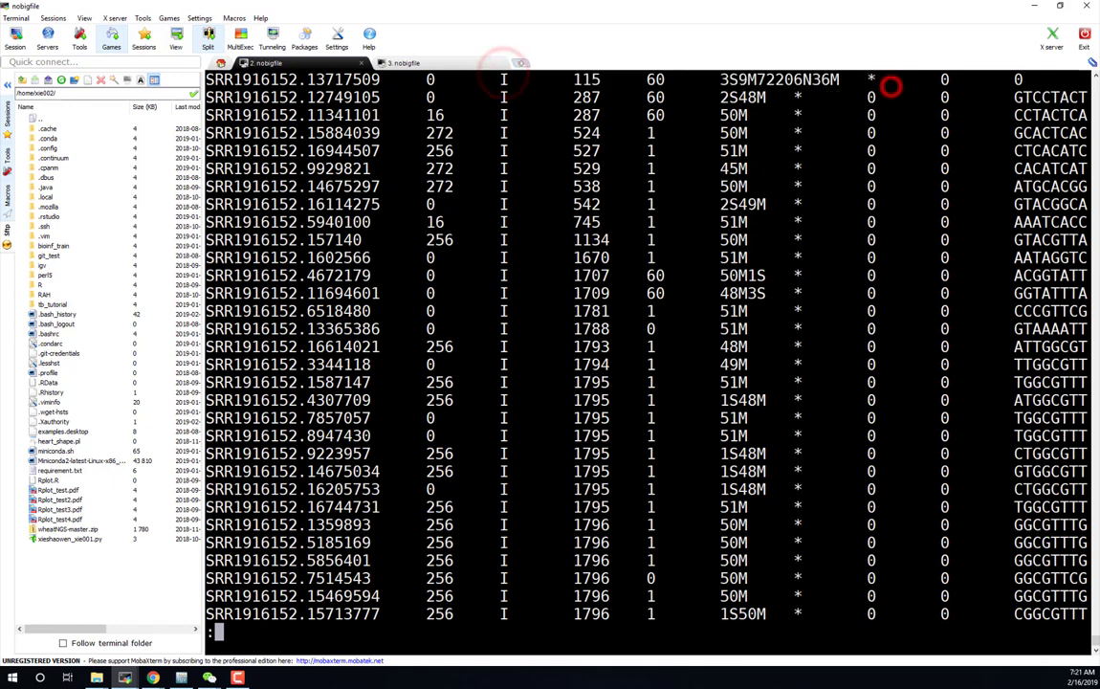
# Switch to Chrome and search Google for "sam format".
pyautogui.hotkey('alt', 'Tab')
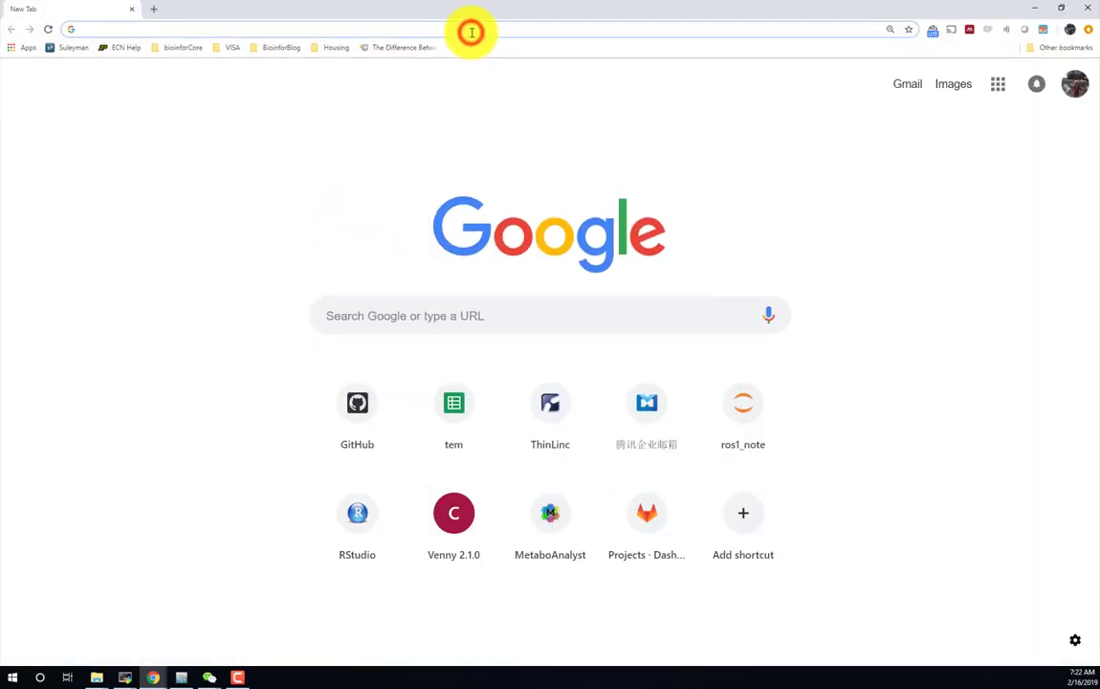
pyautogui.write('sam')
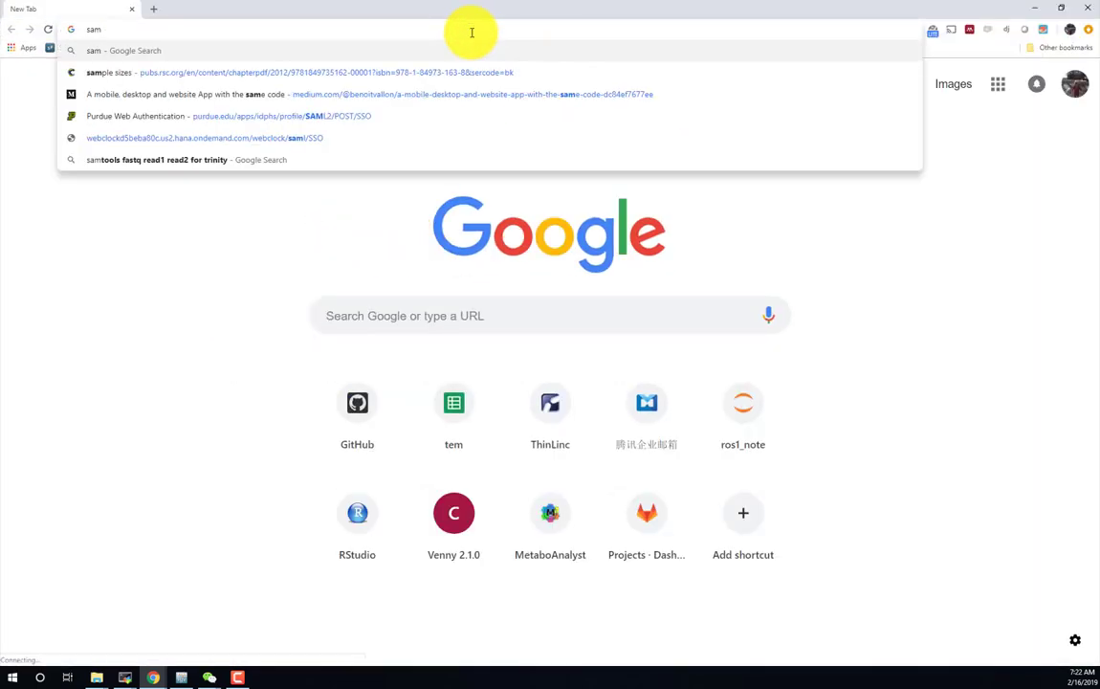
pyautogui.write(' format')
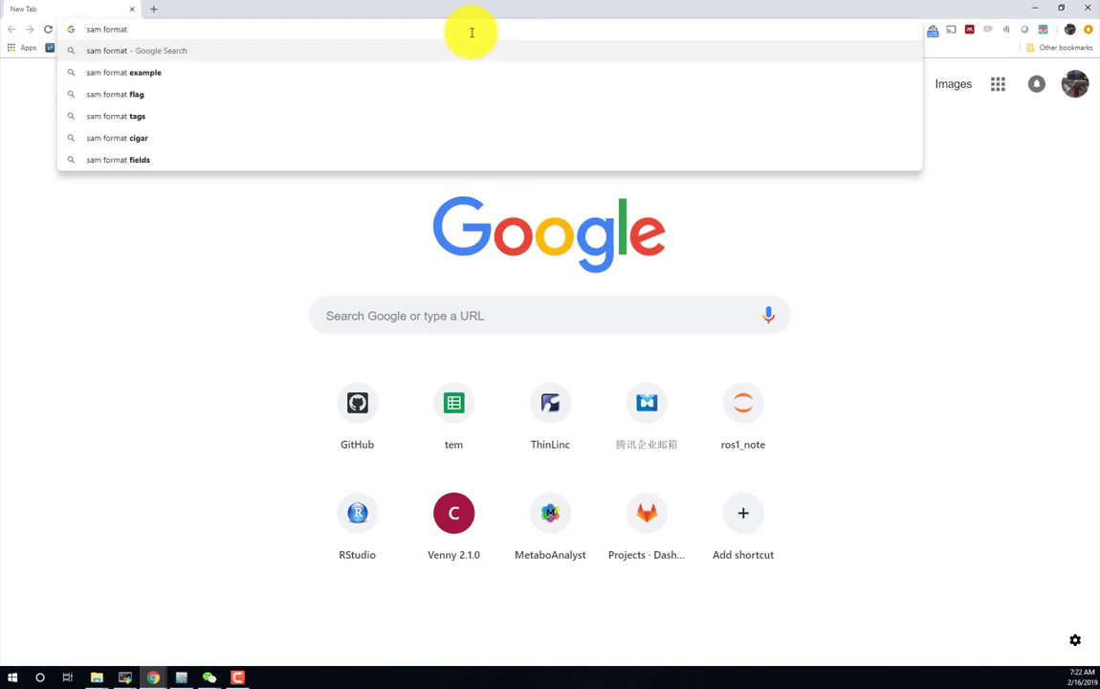
pyautogui.press('Return')
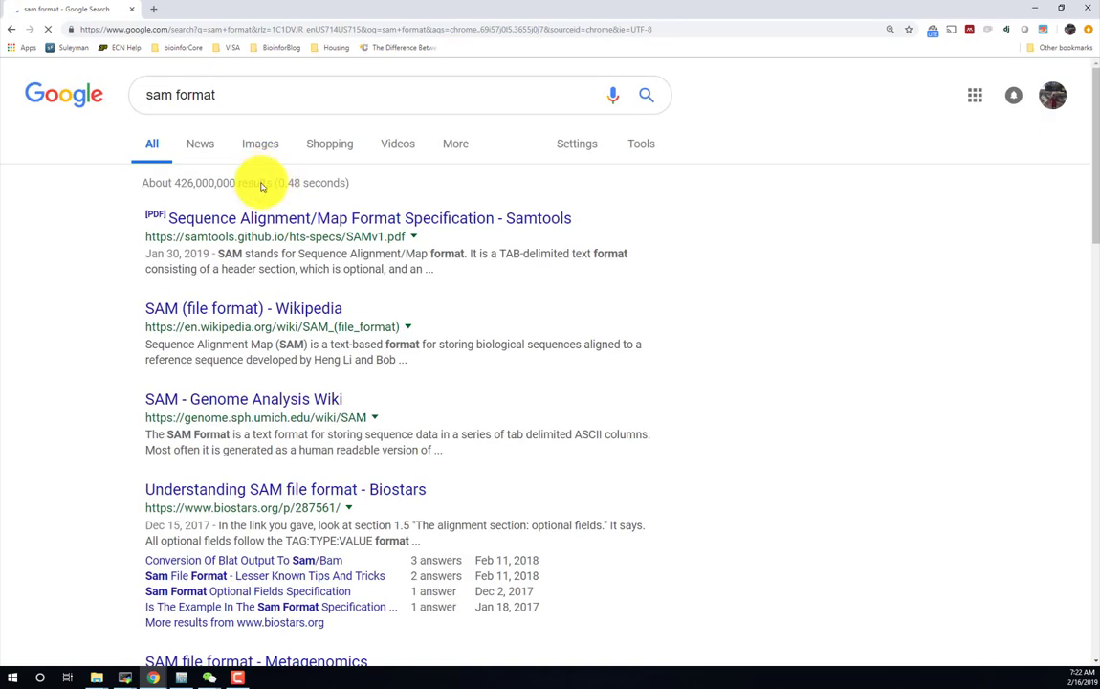
# Open the Samtools Sequence Alignment/Map Format Specification PDF from the results in a new tab and switch to it.
pyautogui.rightClick(330, 239)
pyautogui.click(340, 233)
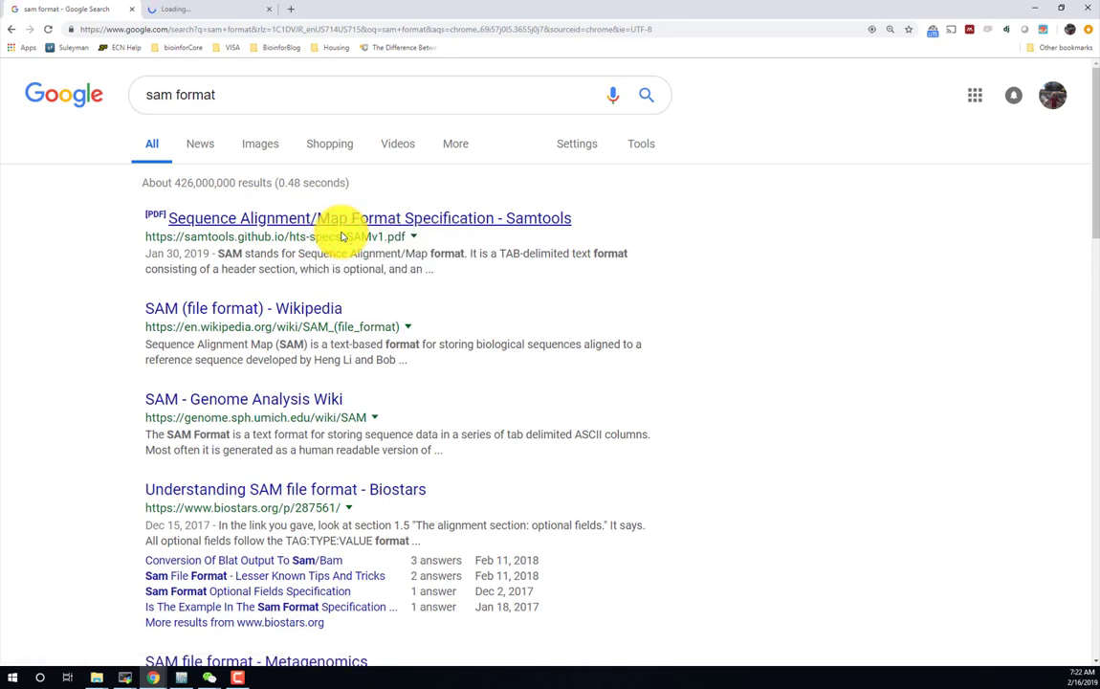
pyautogui.click(207, 9)
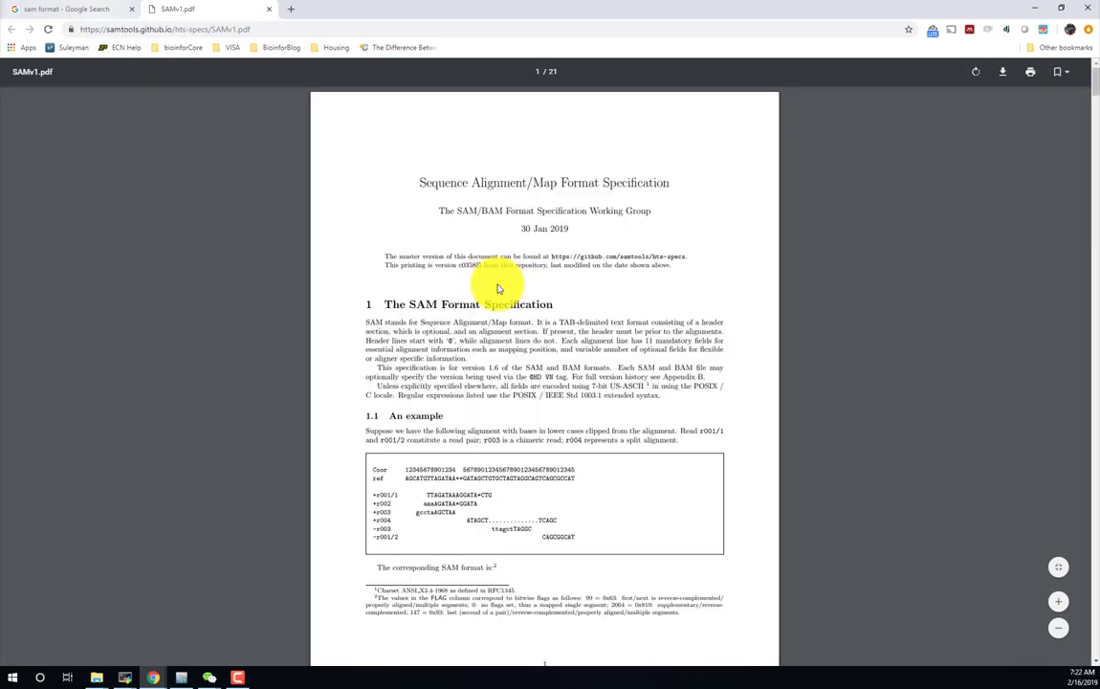
# Enlarge the PDF and examine its introduction, example alignment, terminology and header section up to the Reference MD5 calculation.
pyautogui.keyDown('ctrl'); pyautogui.scroll(5, 522, 344); pyautogui.keyUp('ctrl')
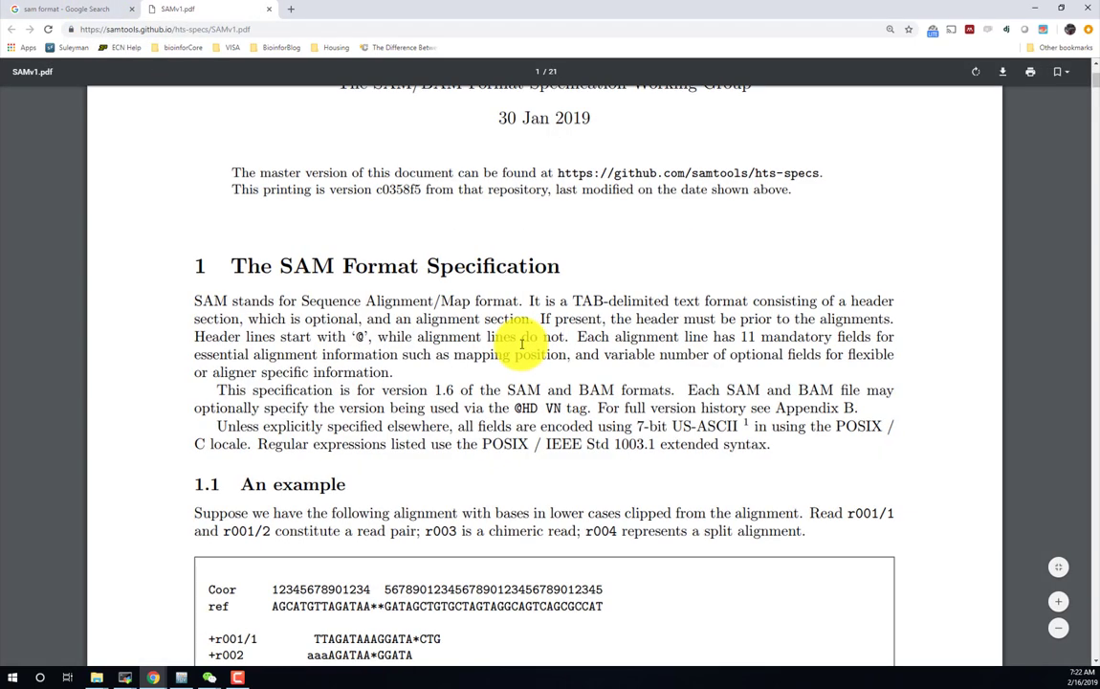
pyautogui.scroll(-3, 521, 341)
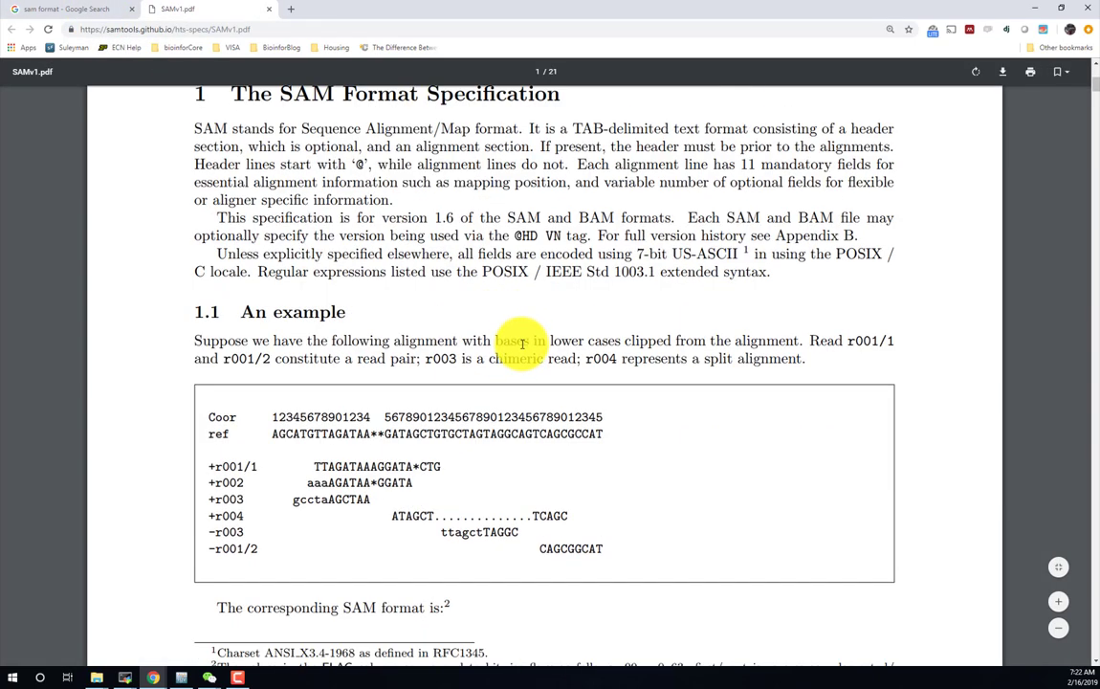
pyautogui.scroll(-2, 522, 341)
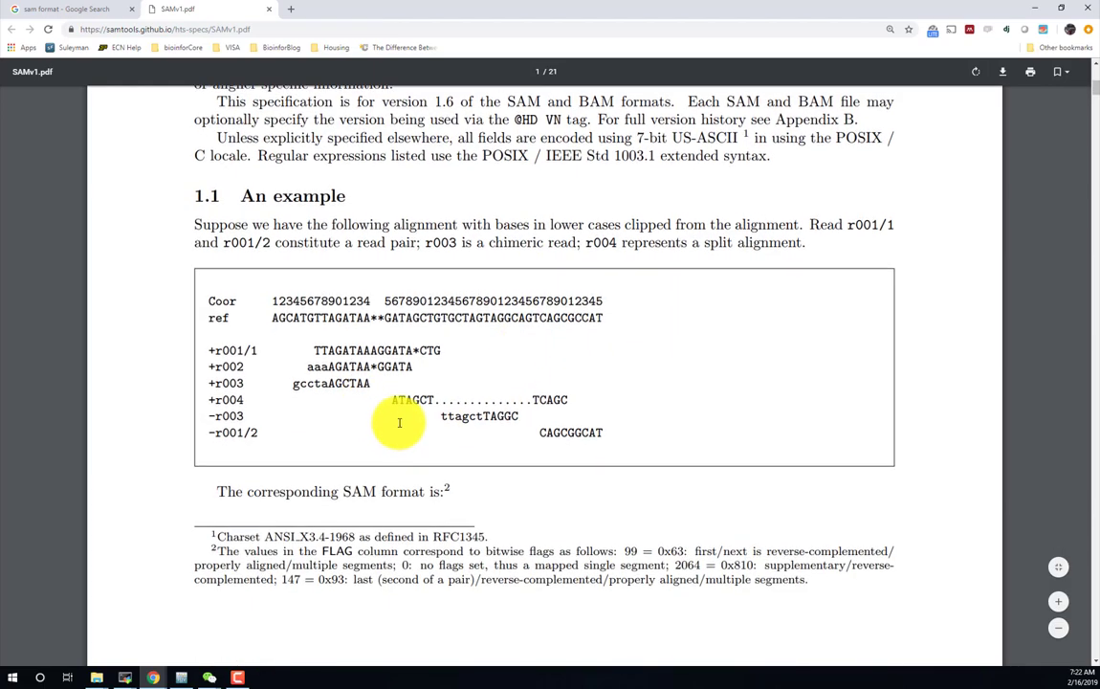
pyautogui.scroll(-11, 400, 422)
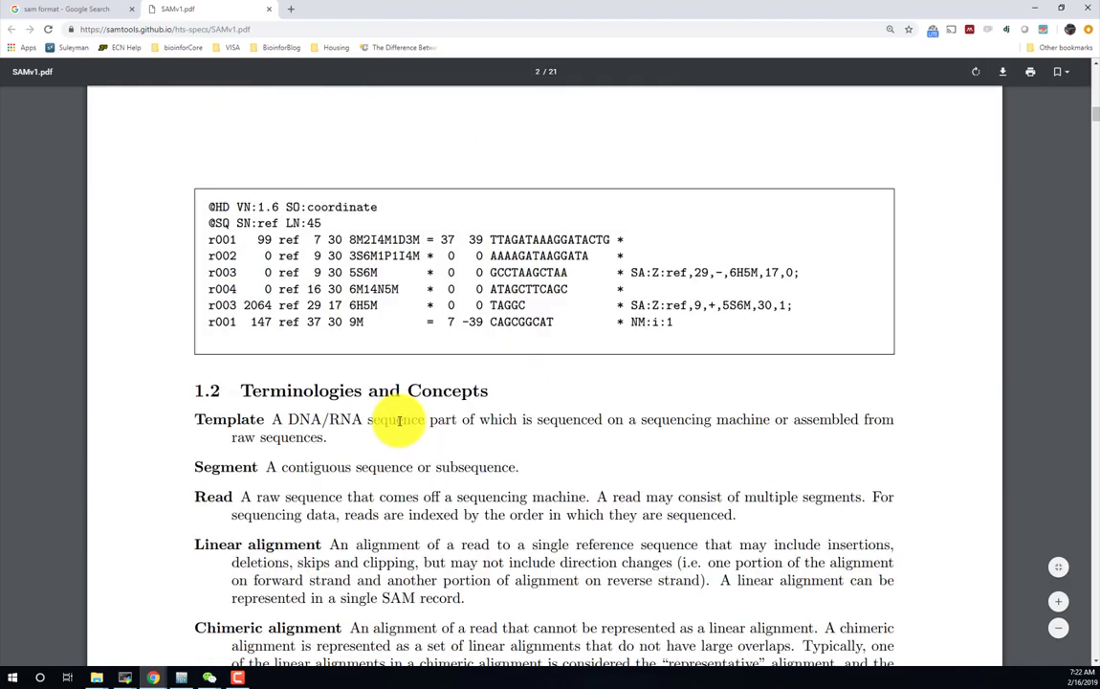
pyautogui.scroll(-20, 400, 422)
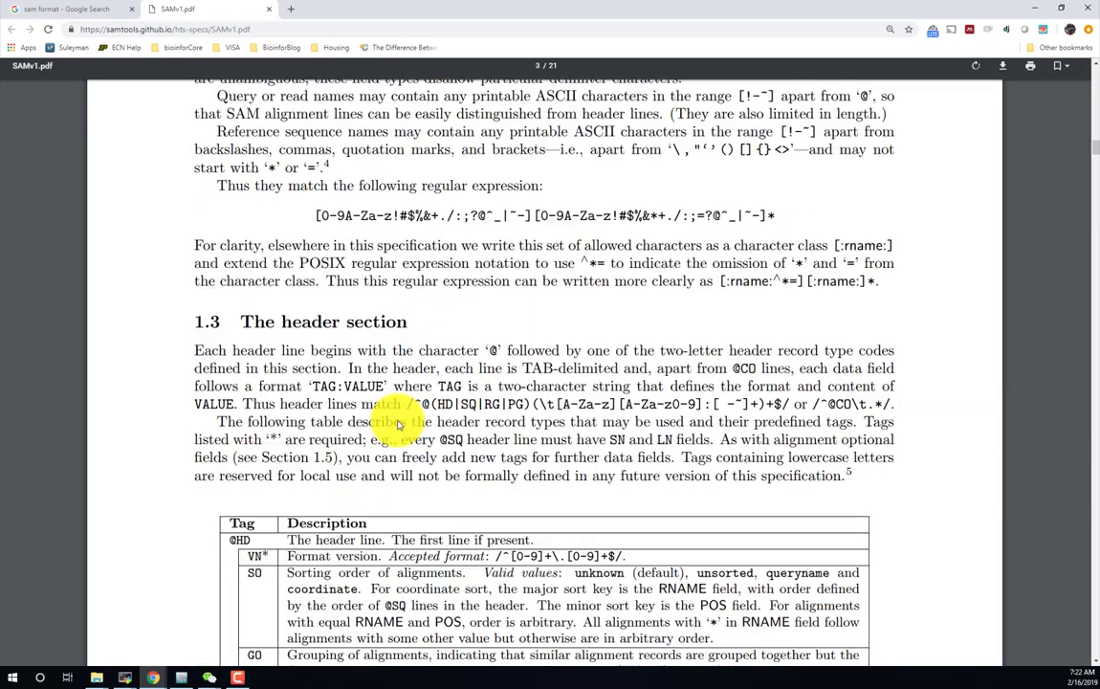
pyautogui.scroll(-13, 399, 422)
pyautogui.scroll(5, 400, 422)
pyautogui.scroll(2, 400, 422)
pyautogui.scroll(-12, 399, 422)
pyautogui.scroll(-15, 396, 417)
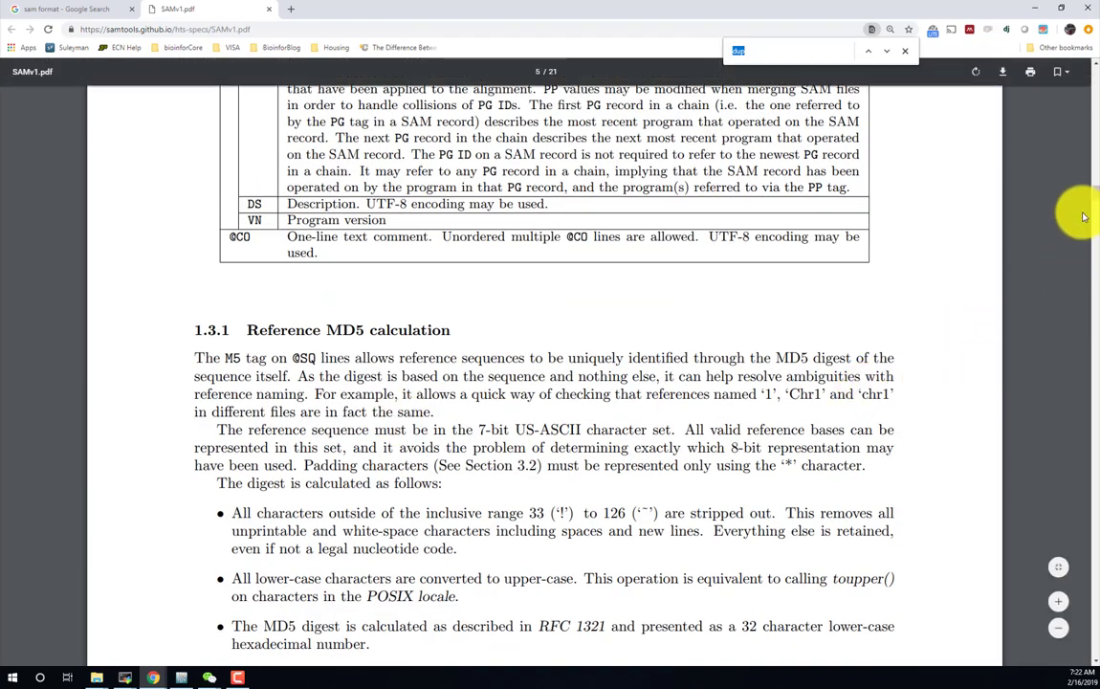
# Skim the specification from the header section through the padded SAM guide to the BAM format chapter.
pyautogui.moveTo(1095, 190); pyautogui.dragTo(1095, 145)
pyautogui.scroll(-20, 1095, 146)
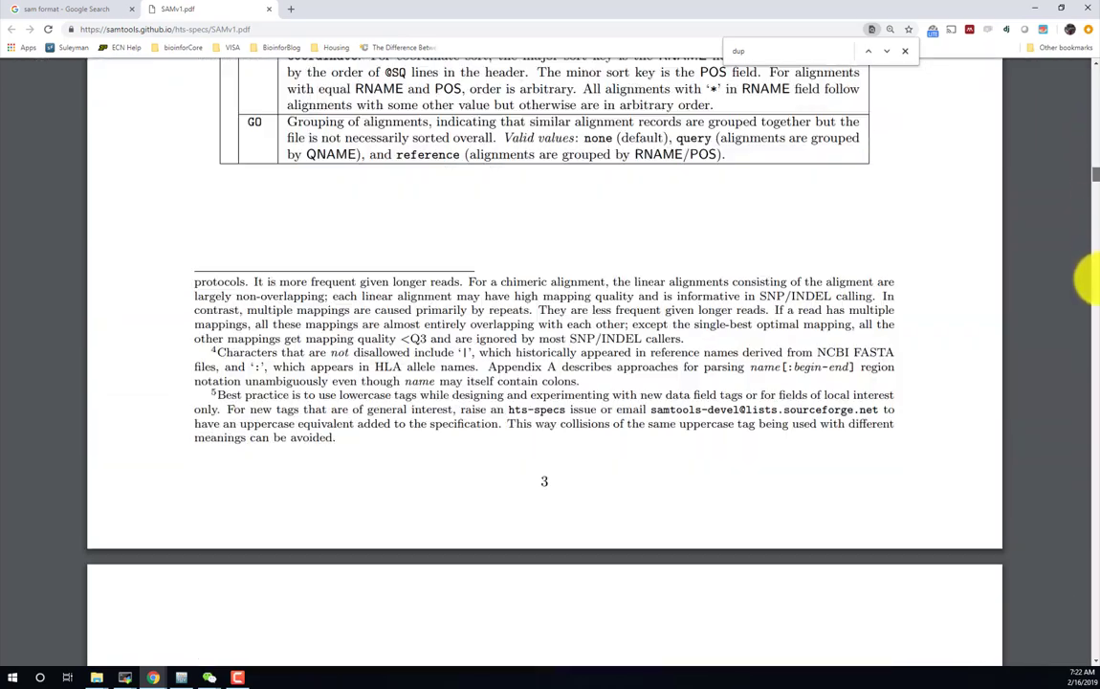
pyautogui.scroll(-20, 1090, 316)
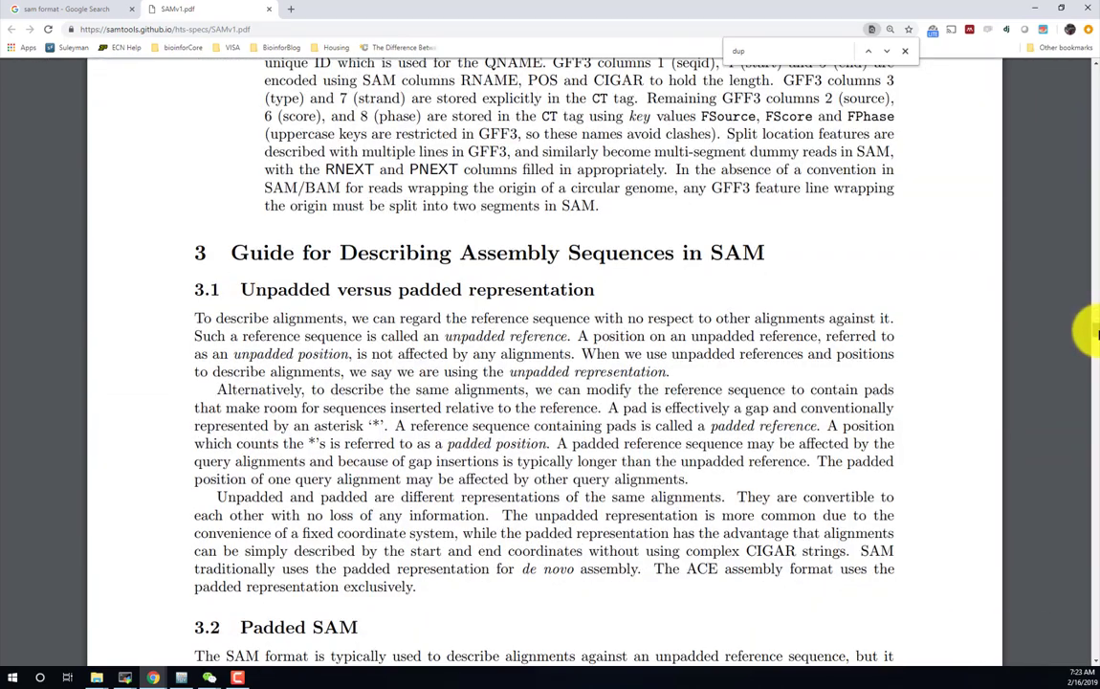
pyautogui.scroll(-10, 1090, 345)
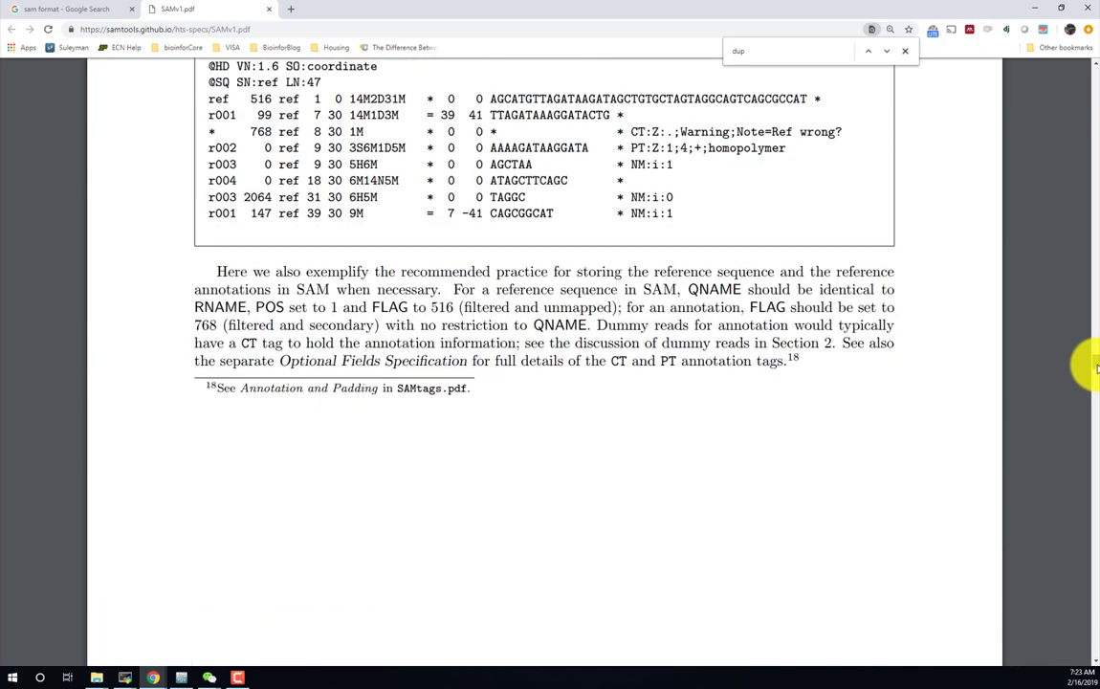
pyautogui.scroll(-15, 1095, 381)
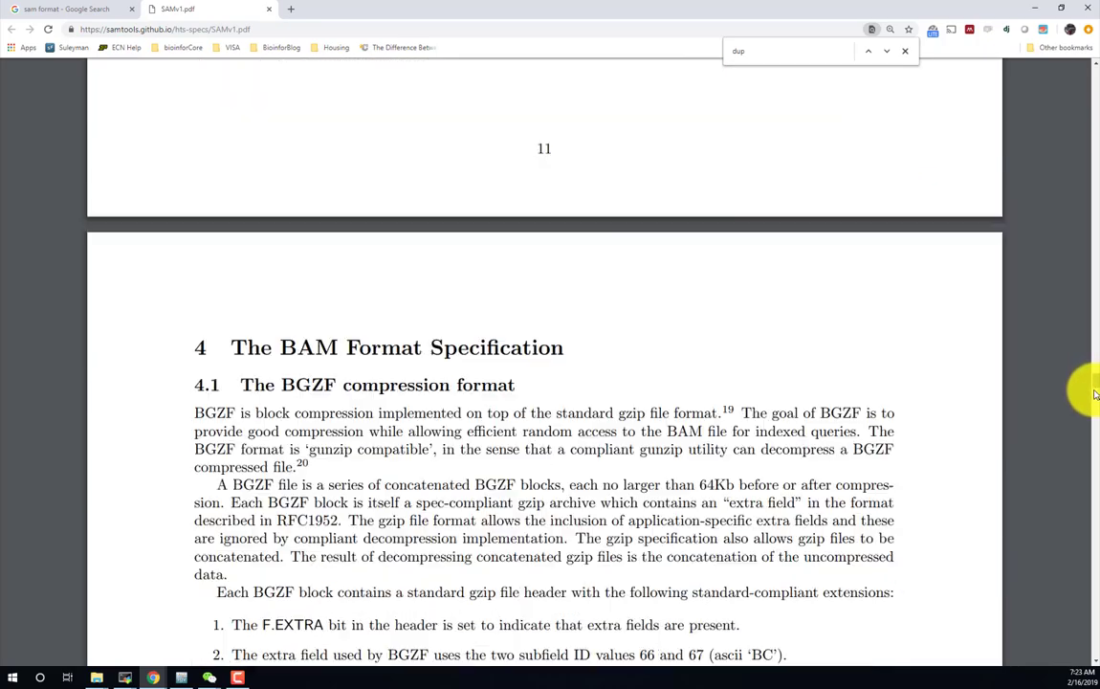
pyautogui.scroll(-8, 1091, 421)
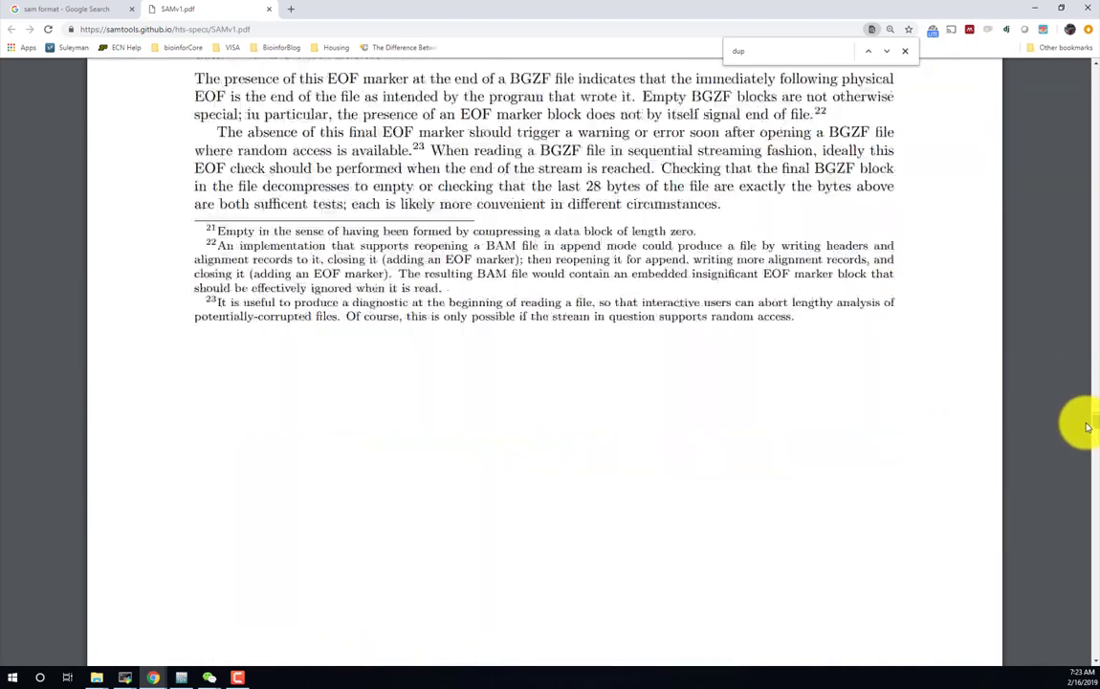
# Examine the BGZF block table, the BAM field table, the N_CIGAR_OP section and the Indexing BAM chapter.
pyautogui.scroll(10, 1087, 411)
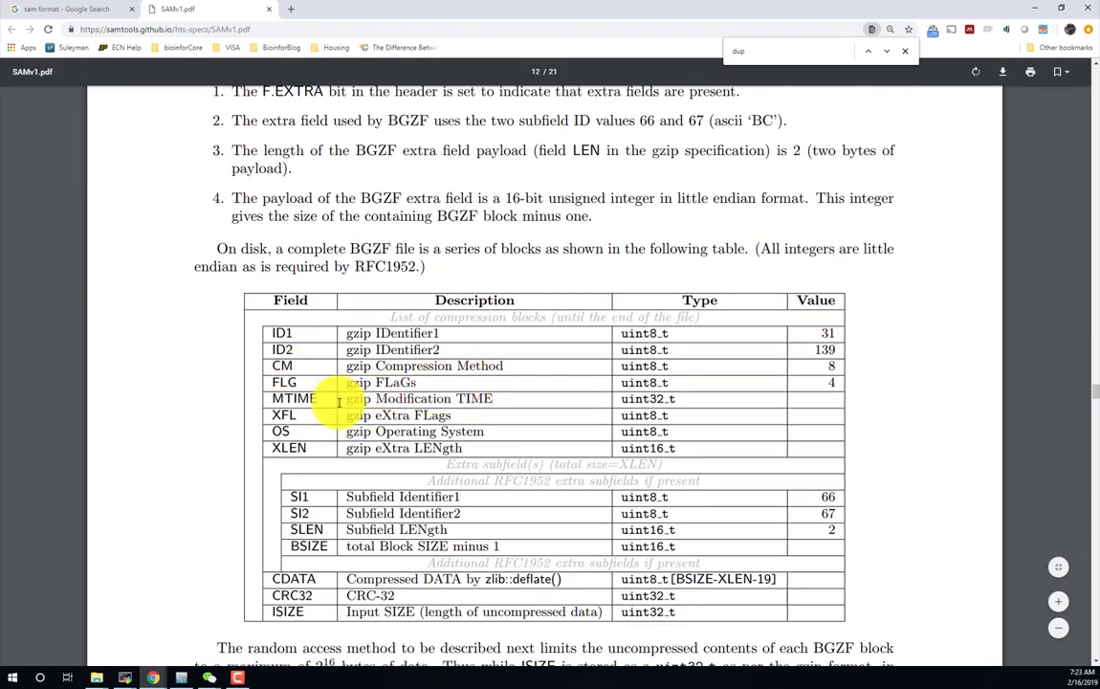
pyautogui.scroll(-10, 335, 401)
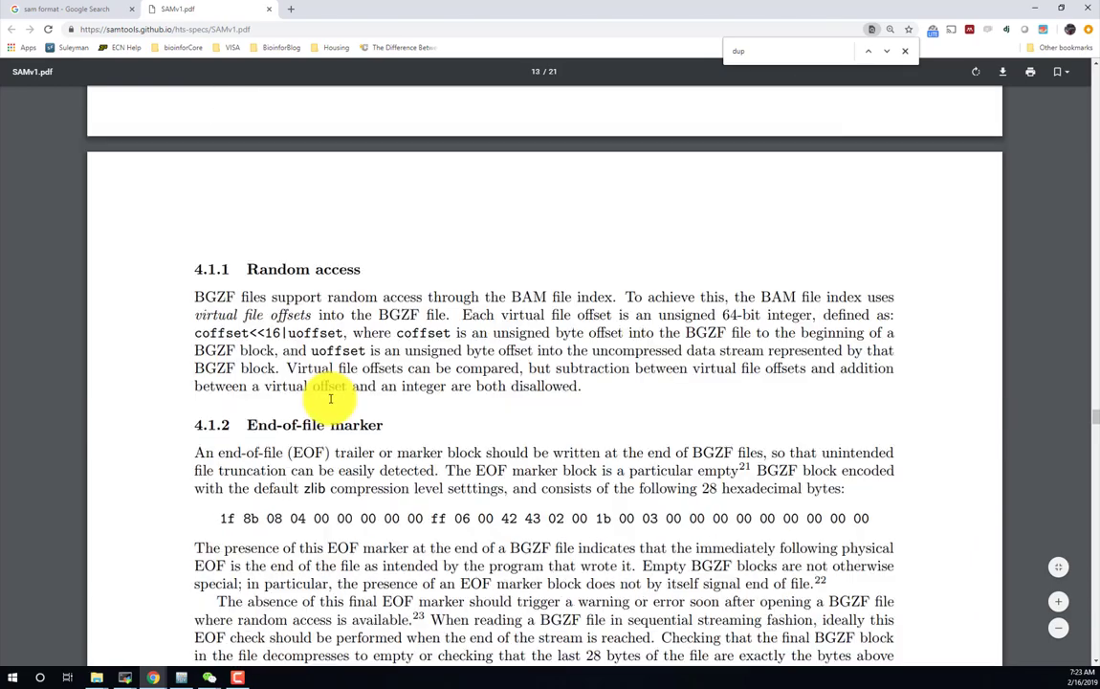
pyautogui.scroll(-10, 327, 400)
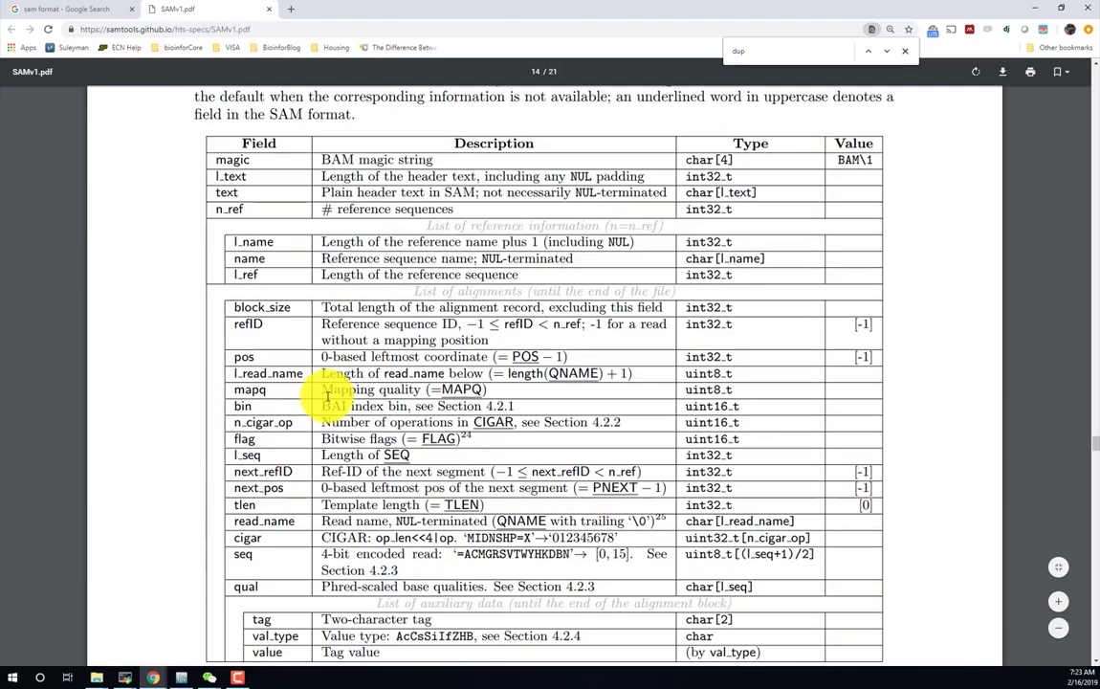
pyautogui.scroll(-12, 327, 394)
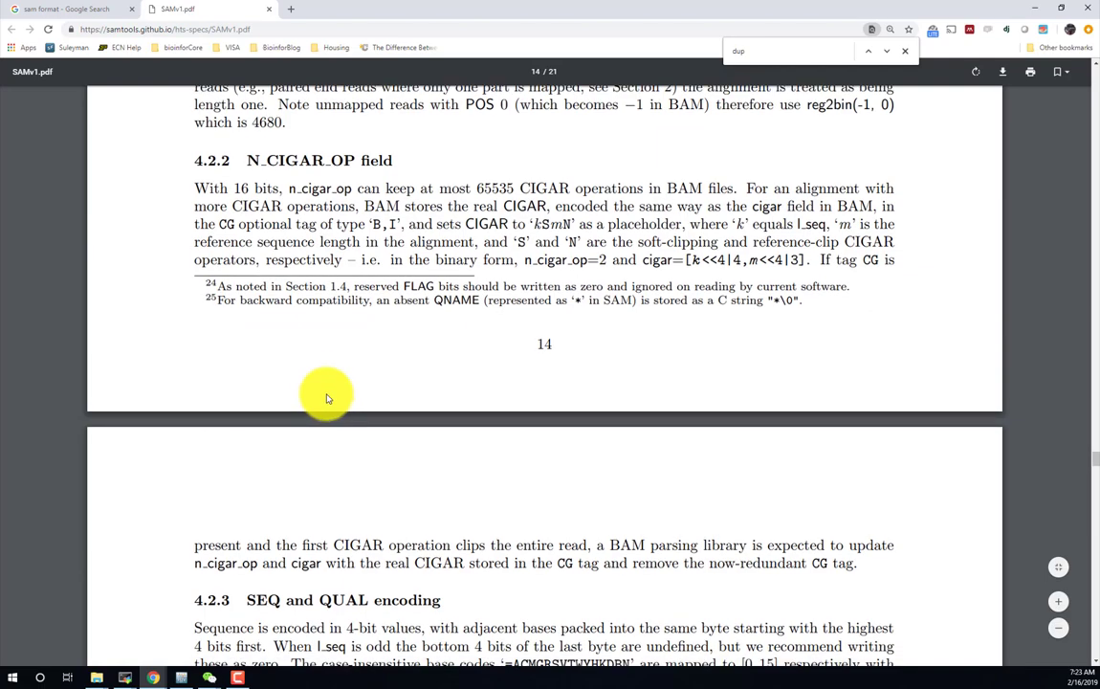
pyautogui.scroll(-5, 326, 394)
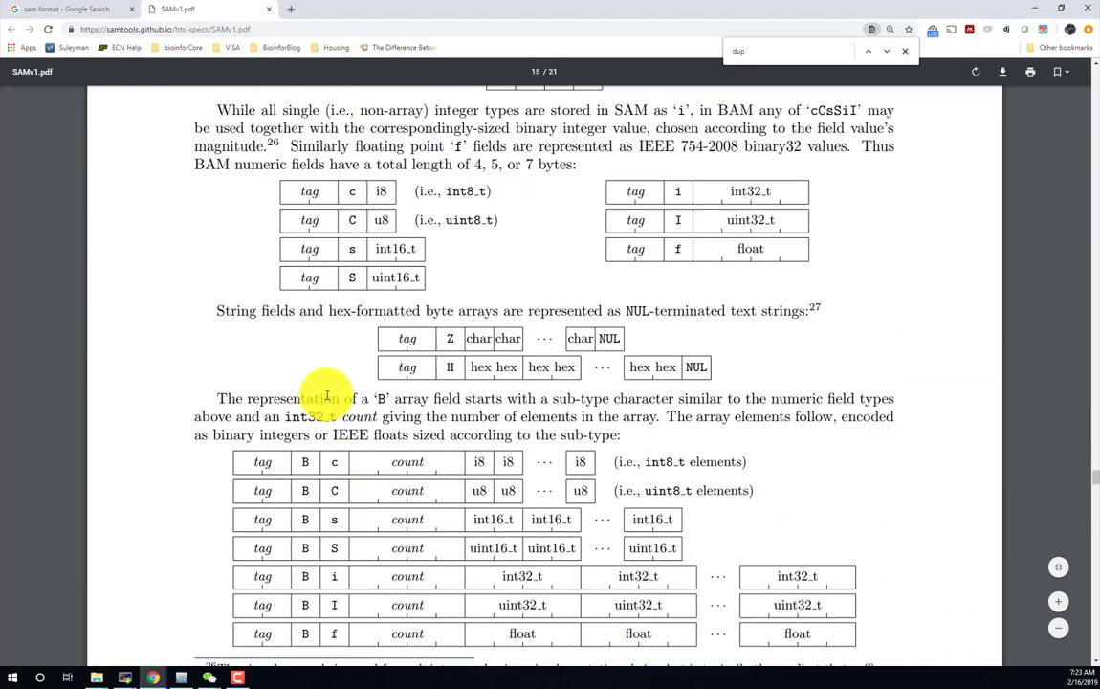
pyautogui.scroll(-10, 327, 395)
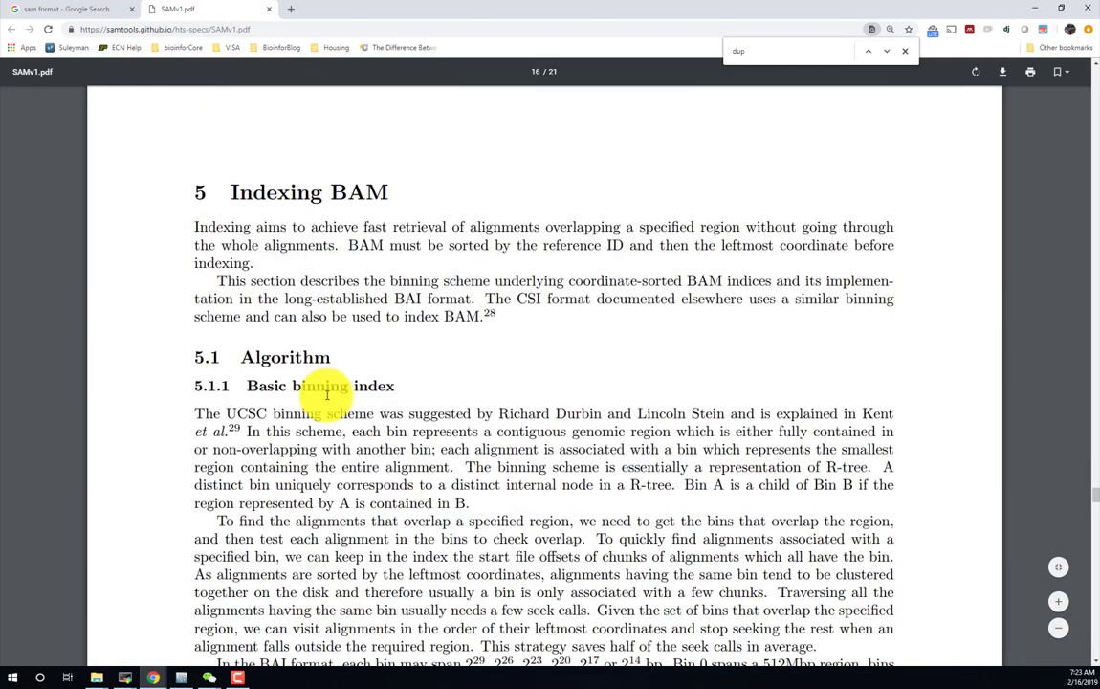
pyautogui.scroll(-20, 327, 394)
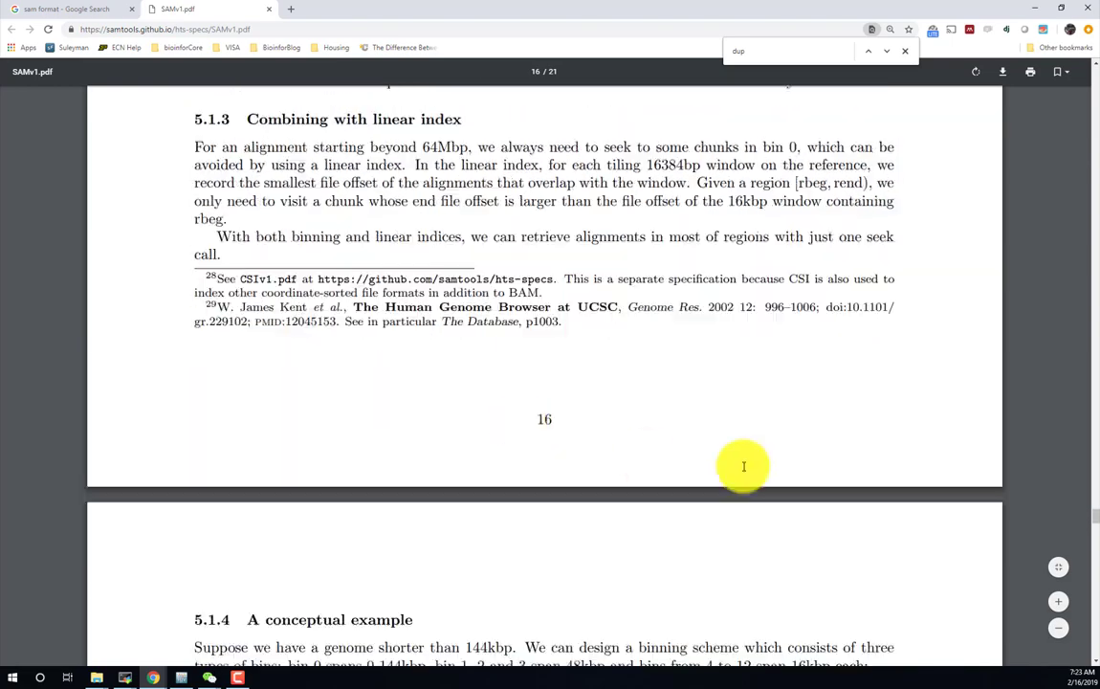
pyautogui.scroll(-3, 647, 457)
# Return to the start of the specification and examine the example SAM records and the Terminologies and Concepts section.
pyautogui.moveTo(1096, 519); pyautogui.dragTo(1095, 278)
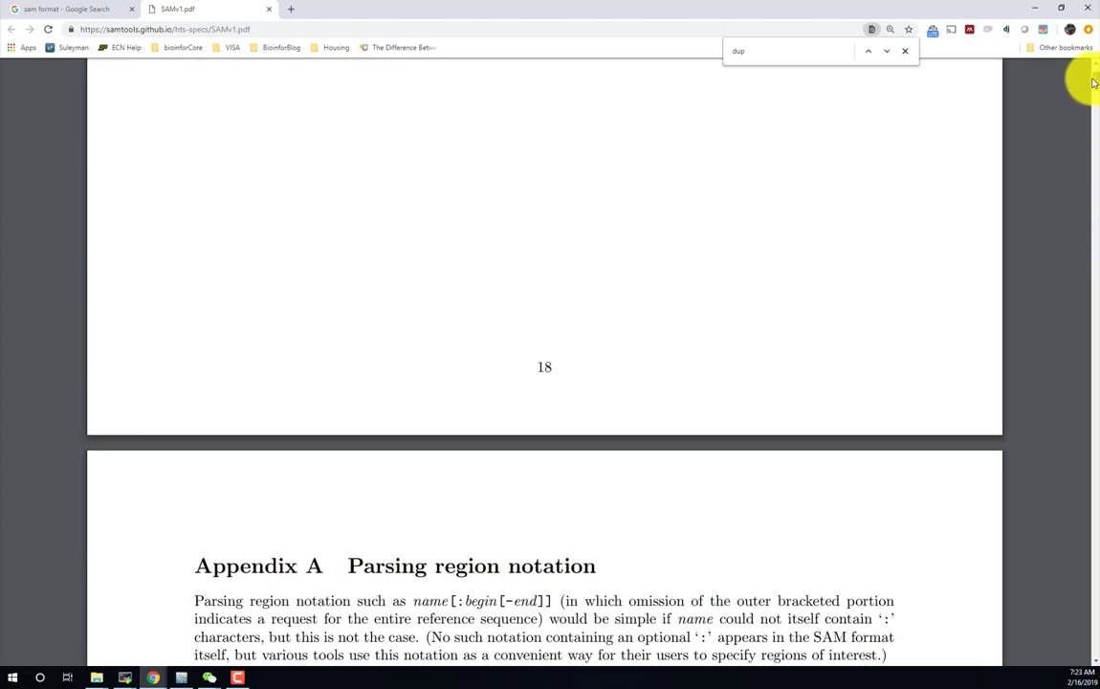
pyautogui.moveTo(1093, 83); pyautogui.dragTo(1093, 76)
pyautogui.scroll(-5, 774, 363)
pyautogui.scroll(-5, 775, 359)
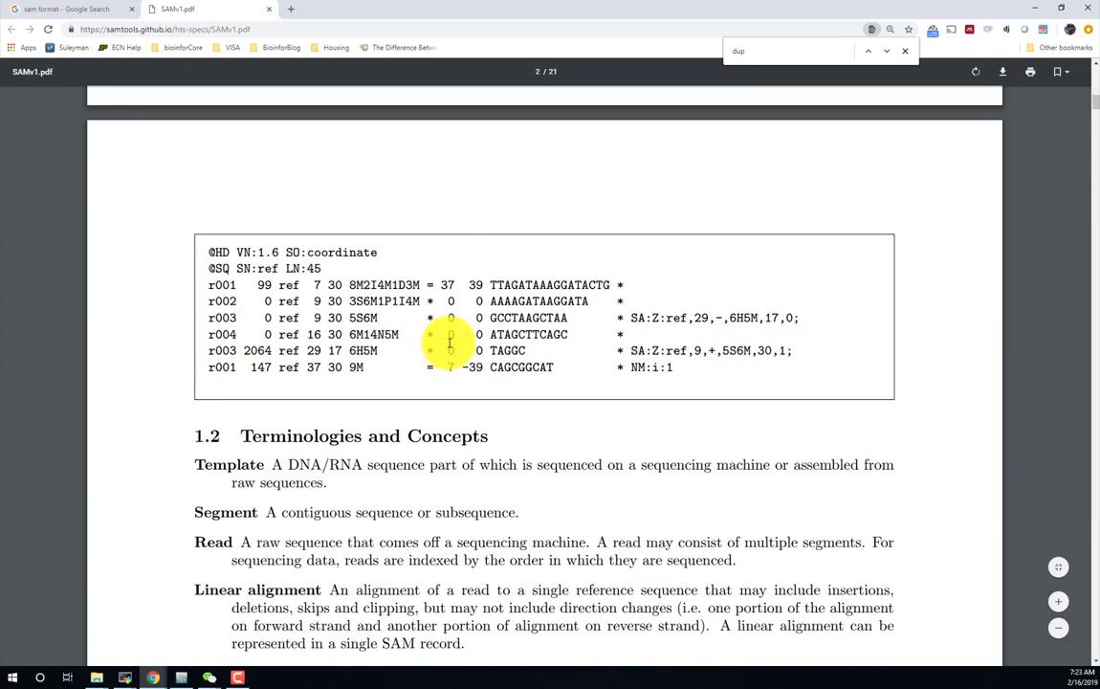
pyautogui.scroll(-2, 420, 346)
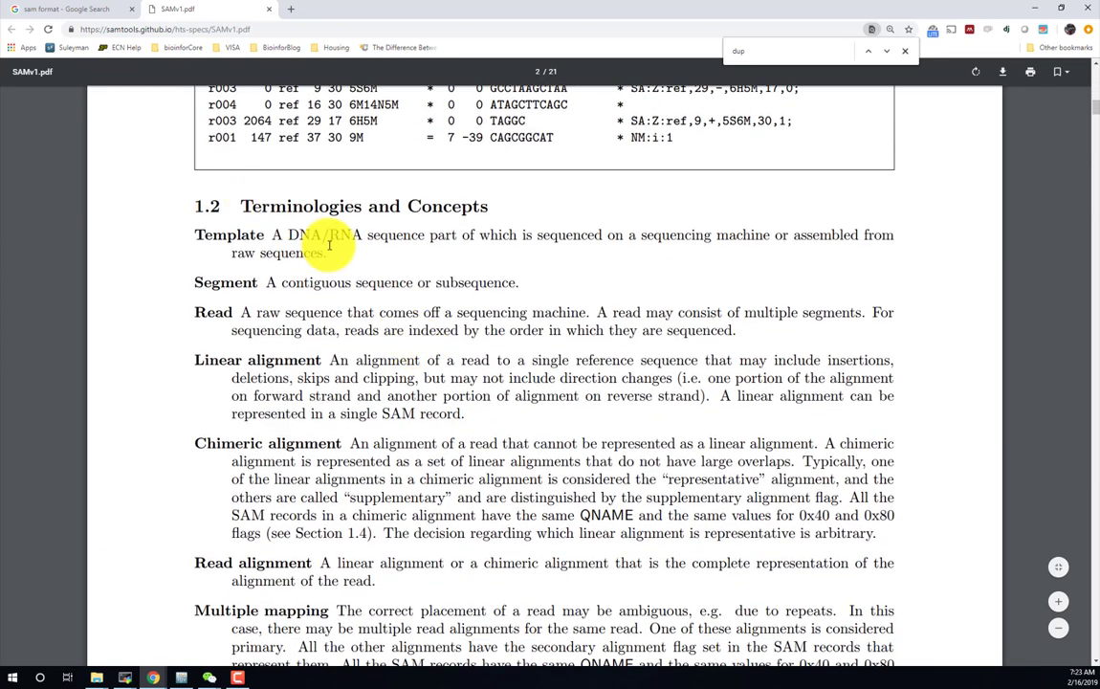
pyautogui.scroll(1, 306, 222)
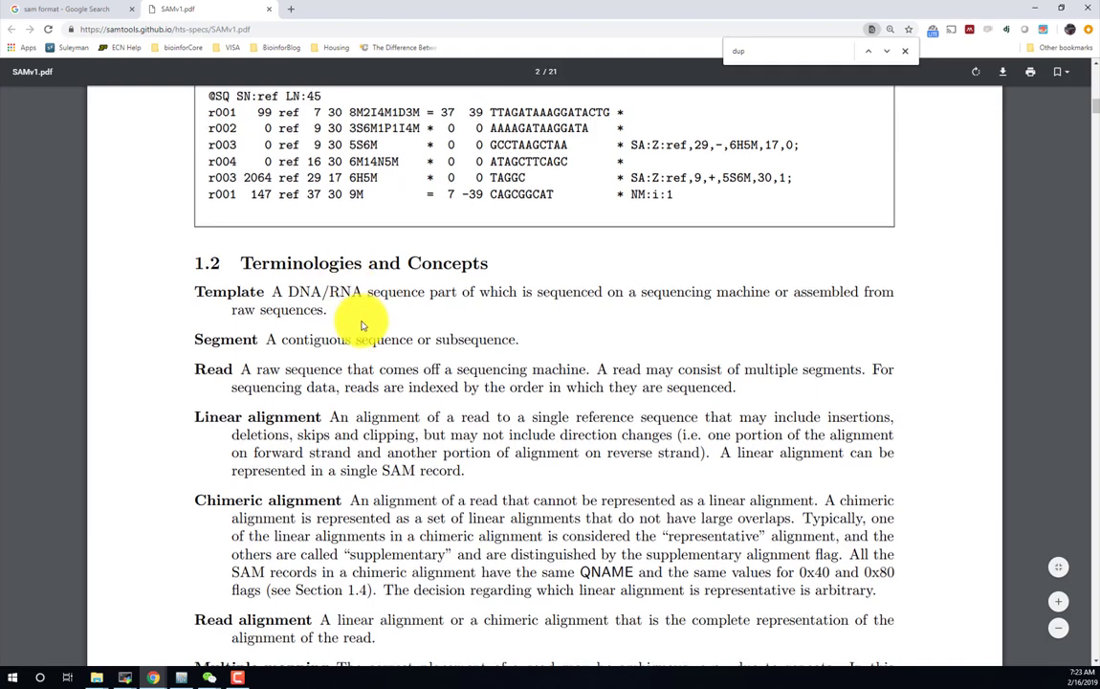
pyautogui.scroll(-1, 361, 326)
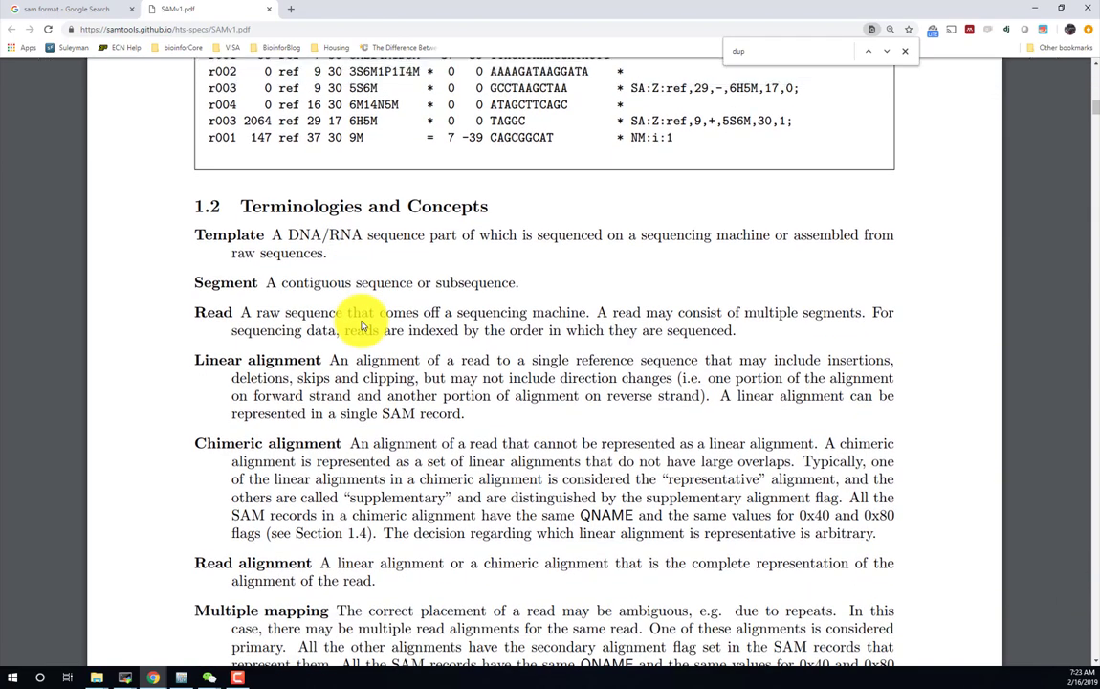
# Read through the character set restrictions, the header section tables and the Reference MD5 calculation up to section 1.4 on mandatory alignment fields.
pyautogui.scroll(-7, 362, 326)
pyautogui.scroll(-4, 356, 322)
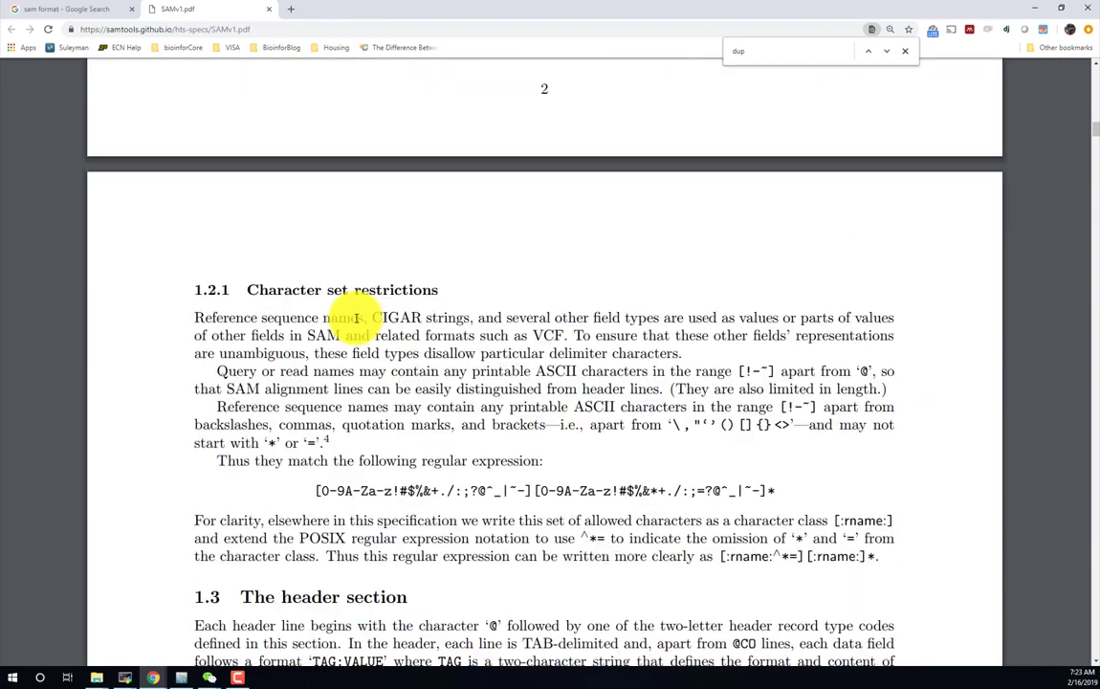
pyautogui.scroll(-2, 356, 318)
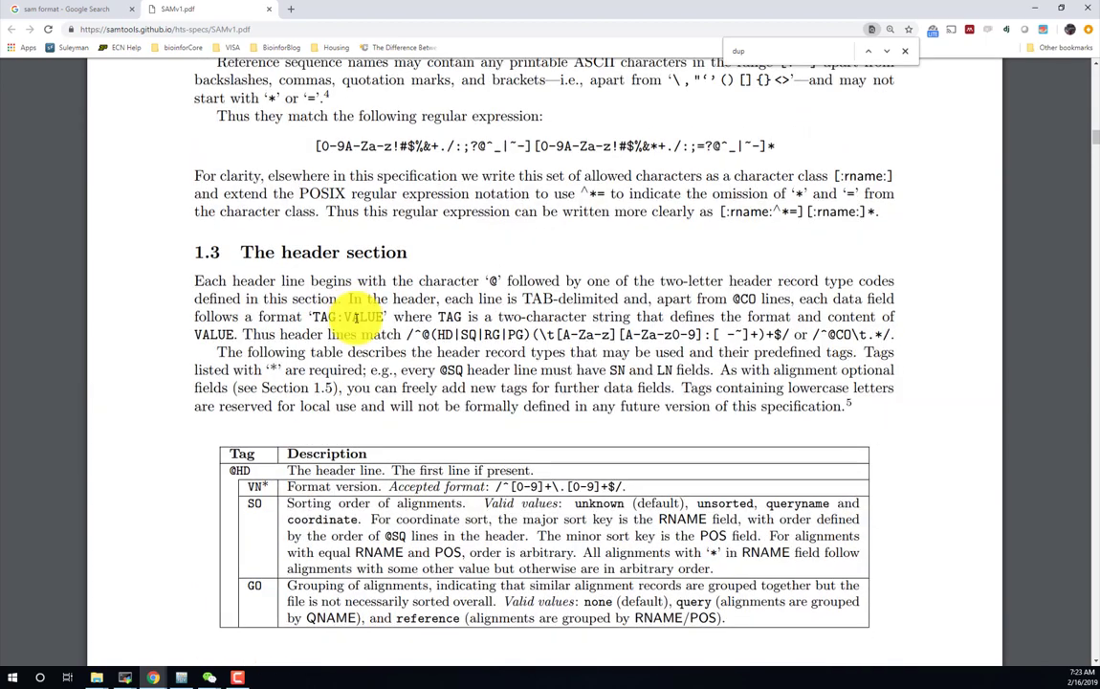
pyautogui.scroll(-3, 355, 317)
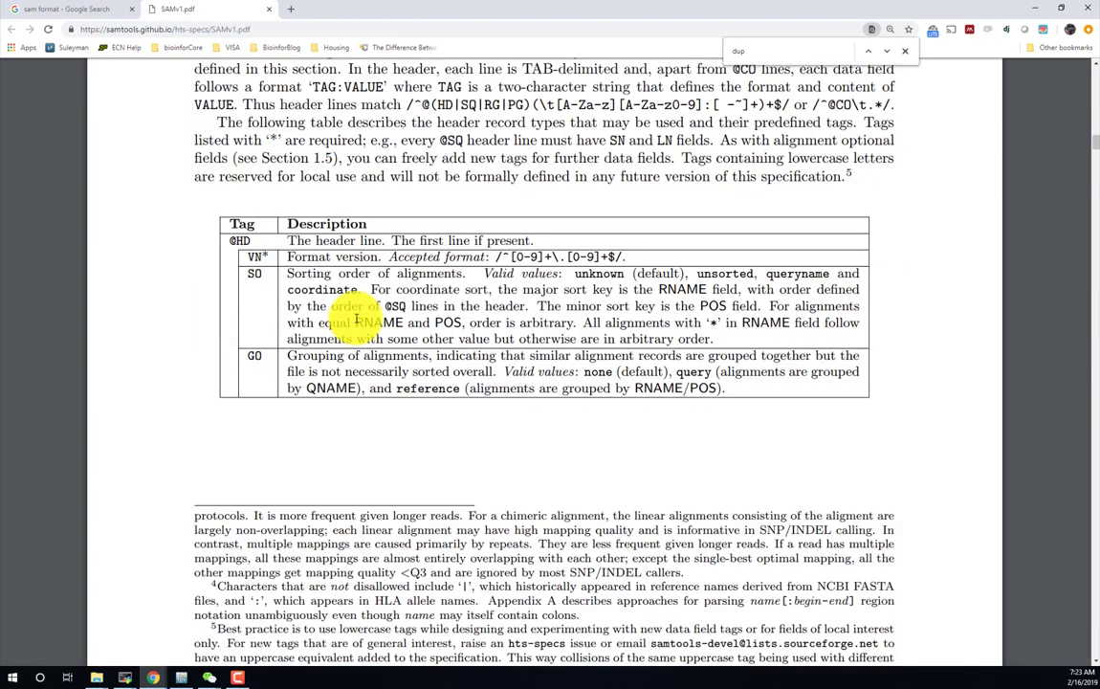
pyautogui.scroll(-6, 356, 318)
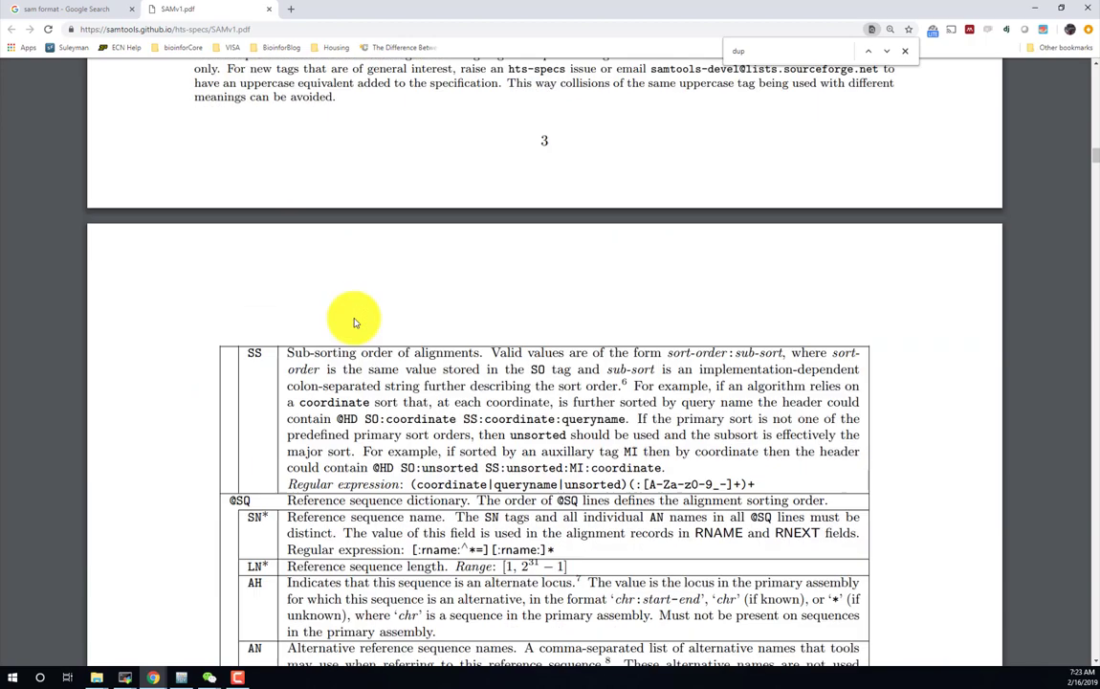
pyautogui.scroll(-9, 356, 323)
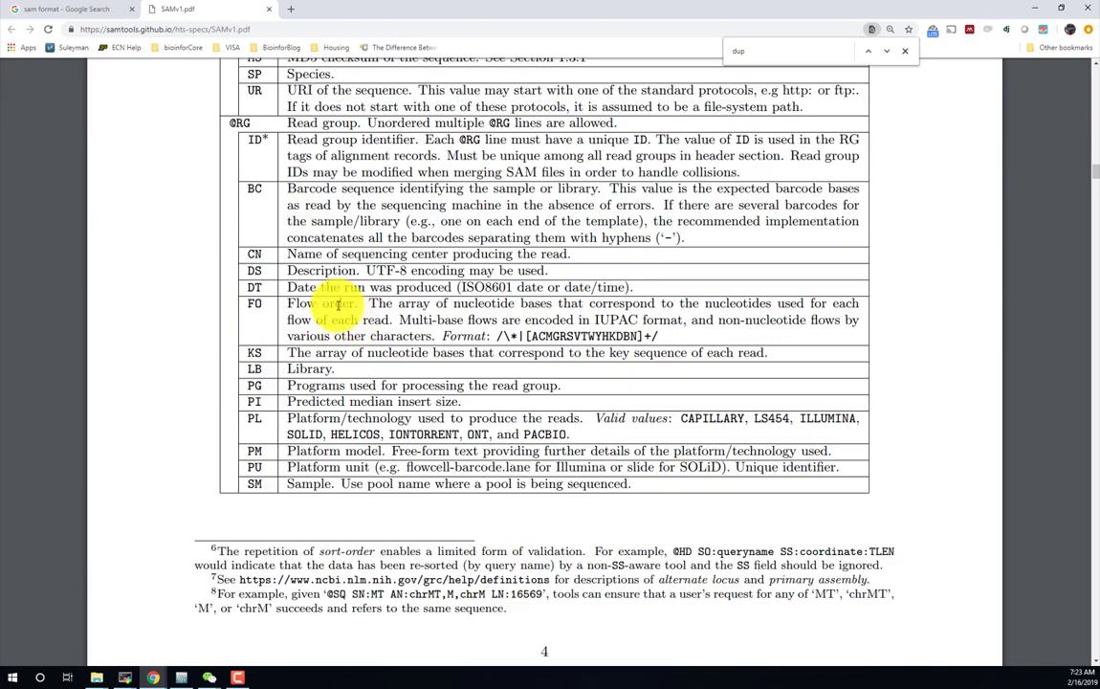
pyautogui.click(244, 191)
pyautogui.moveTo(244, 191); pyautogui.dragTo(402, 251)
pyautogui.click(402, 260)
pyautogui.scroll(-3, 405, 297)
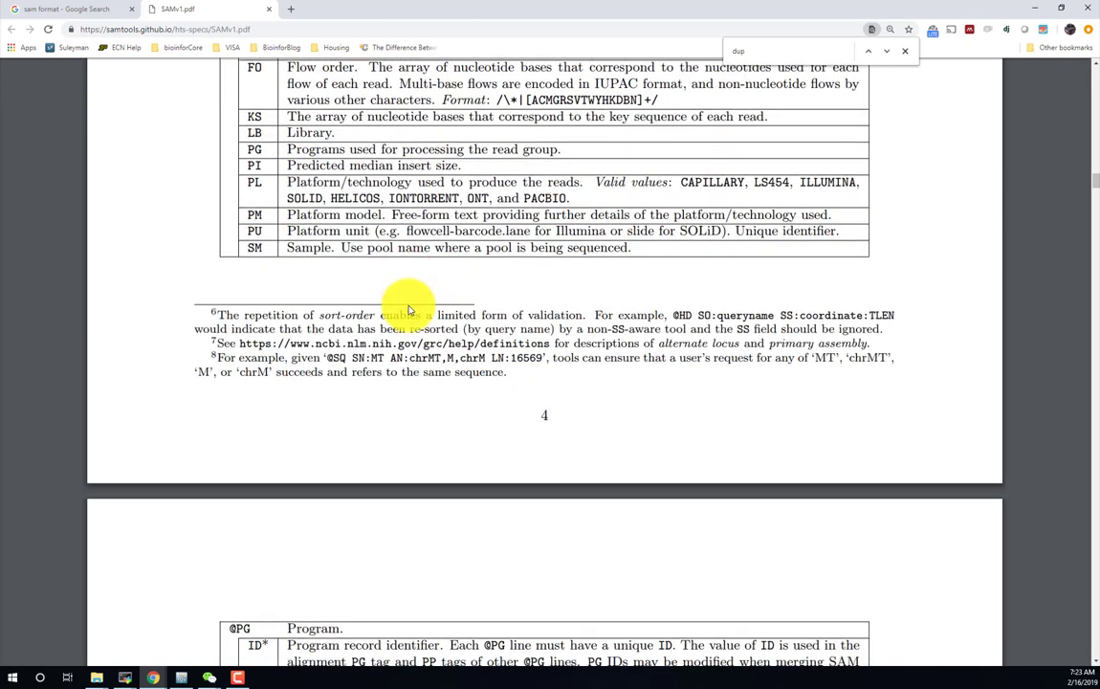
pyautogui.scroll(-6, 409, 309)
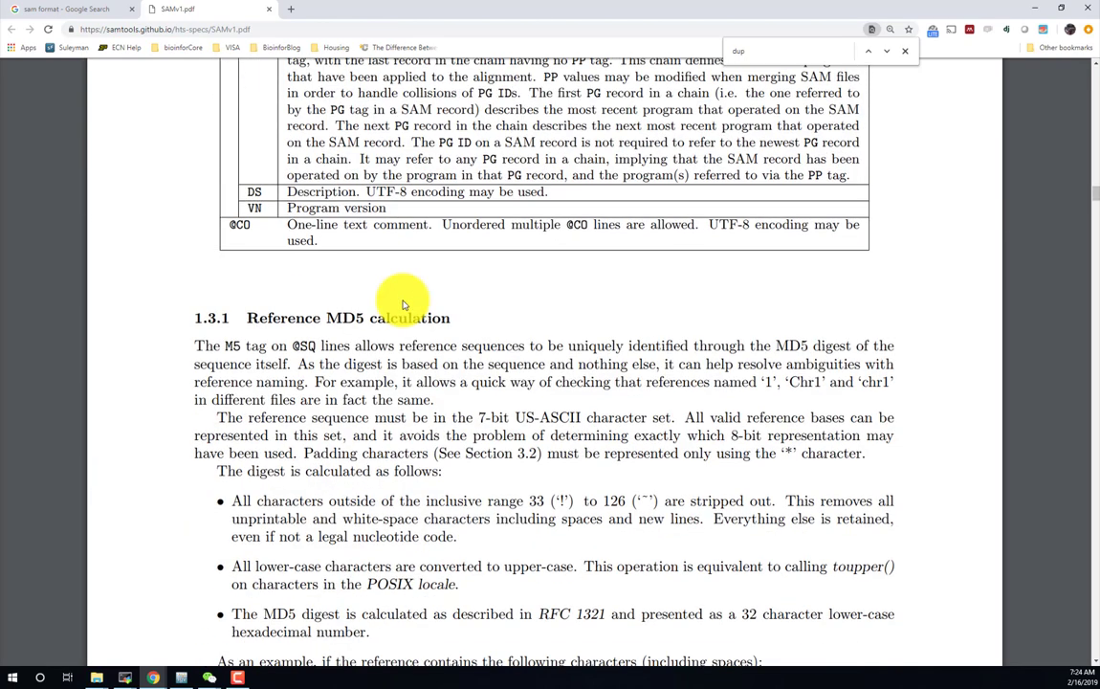
pyautogui.scroll(-7, 403, 300)
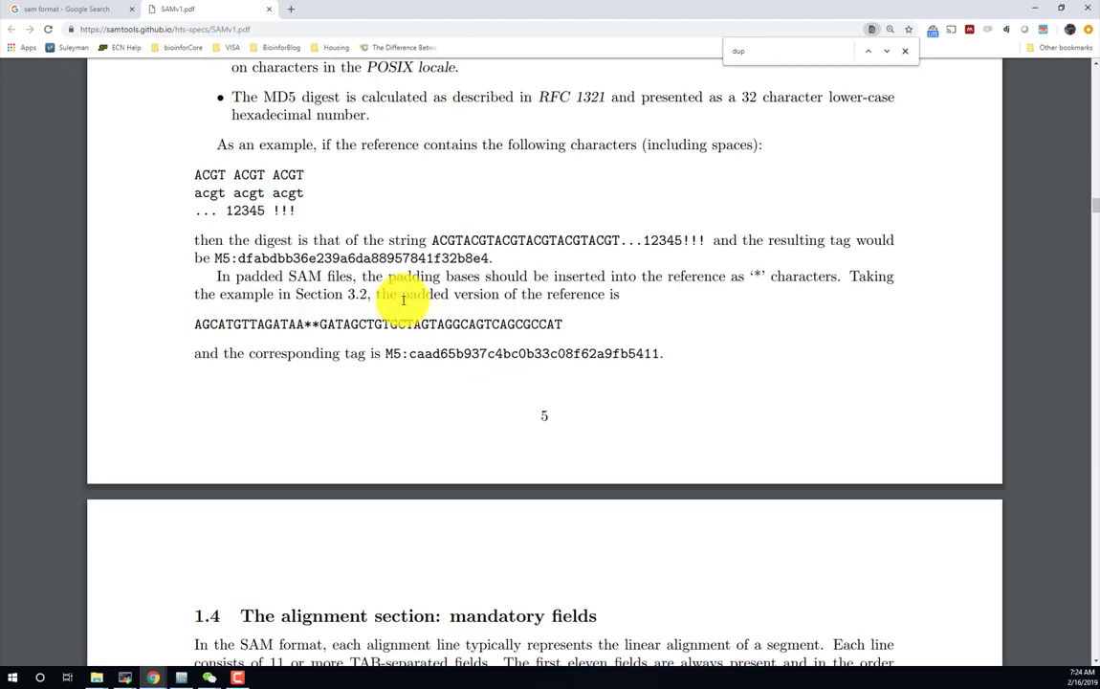
pyautogui.scroll(-3, 402, 299)
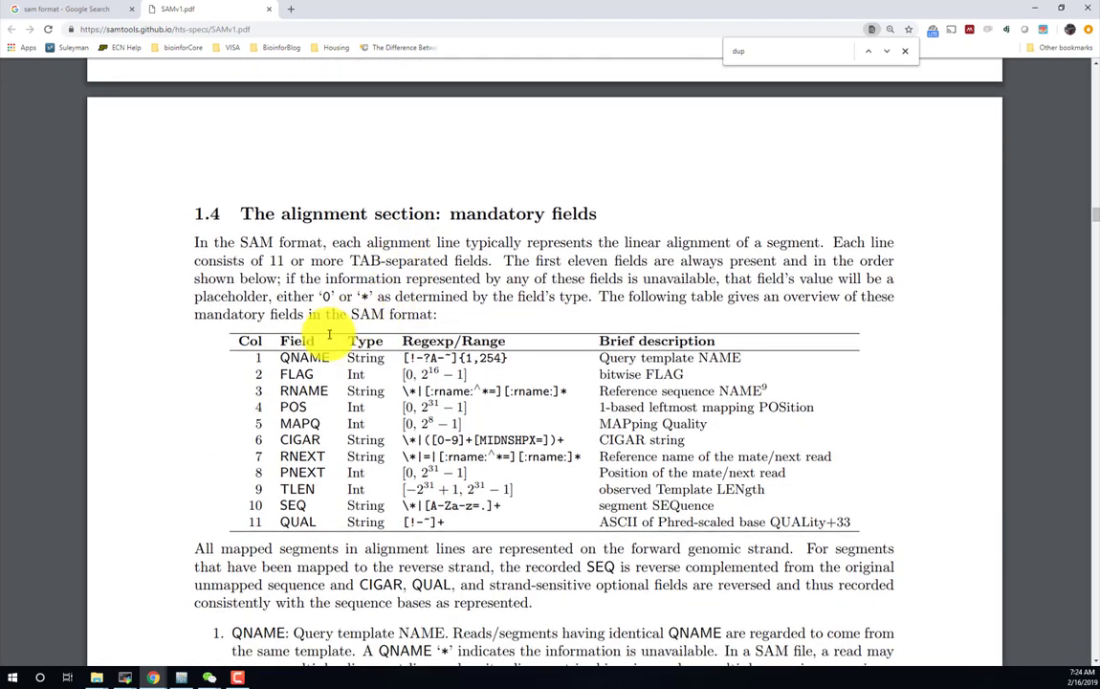
# Examine the mandatory fields table, highlighting its column headings and the QNAME, FLAG and RNAME rows with their descriptions.
pyautogui.moveTo(235, 344); pyautogui.dragTo(386, 342)
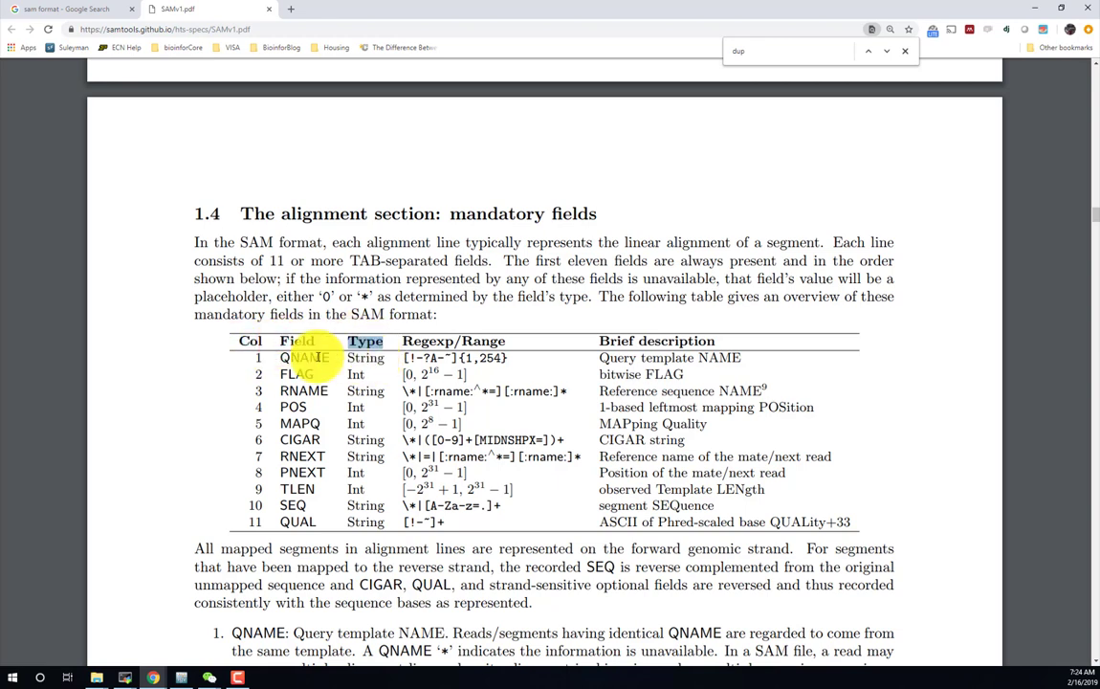
pyautogui.moveTo(255, 359); pyautogui.dragTo(502, 361)
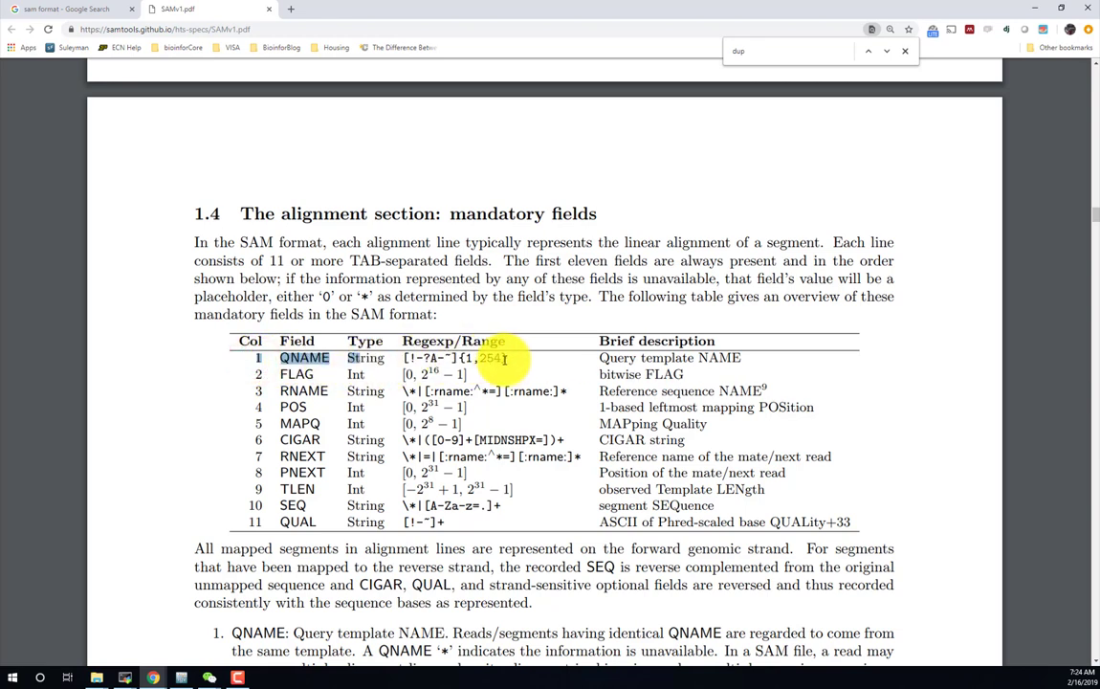
pyautogui.moveTo(400, 356); pyautogui.dragTo(505, 358)
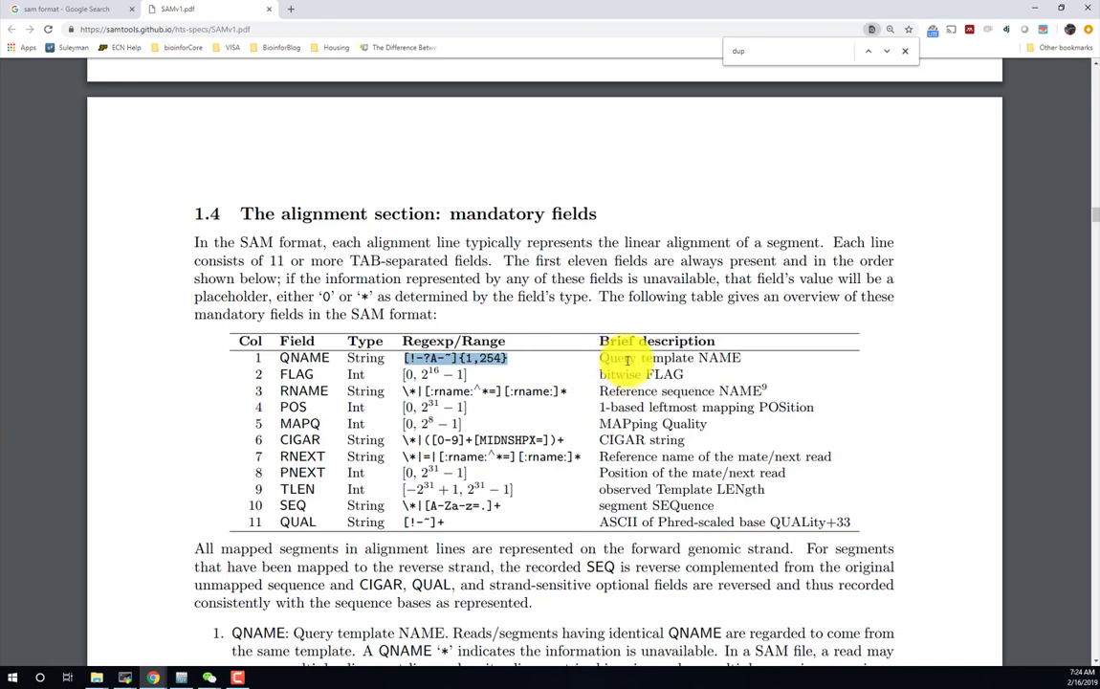
pyautogui.moveTo(598, 358); pyautogui.dragTo(738, 361)
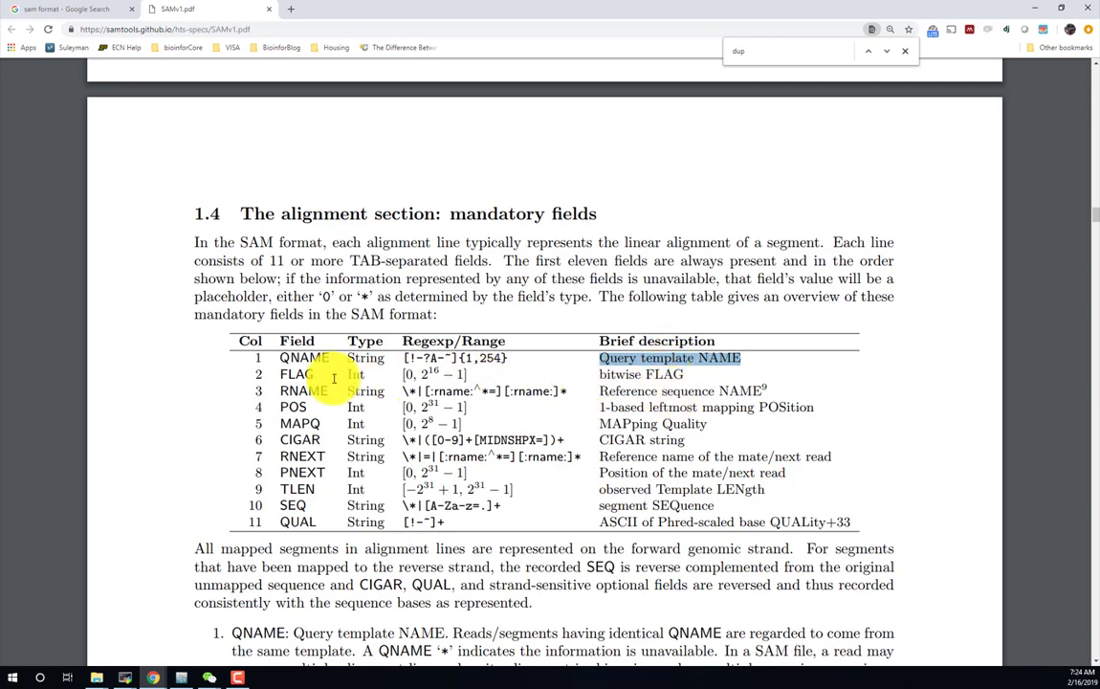
pyautogui.moveTo(259, 375); pyautogui.dragTo(714, 392)
pyautogui.click(610, 378)
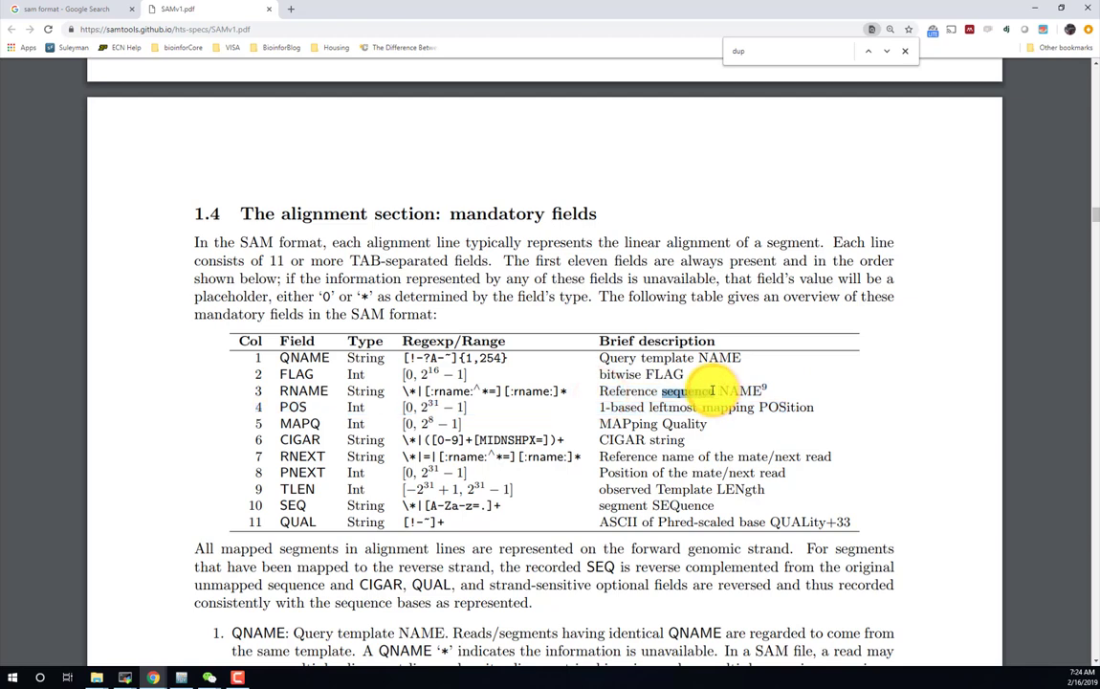
pyautogui.click(284, 10)
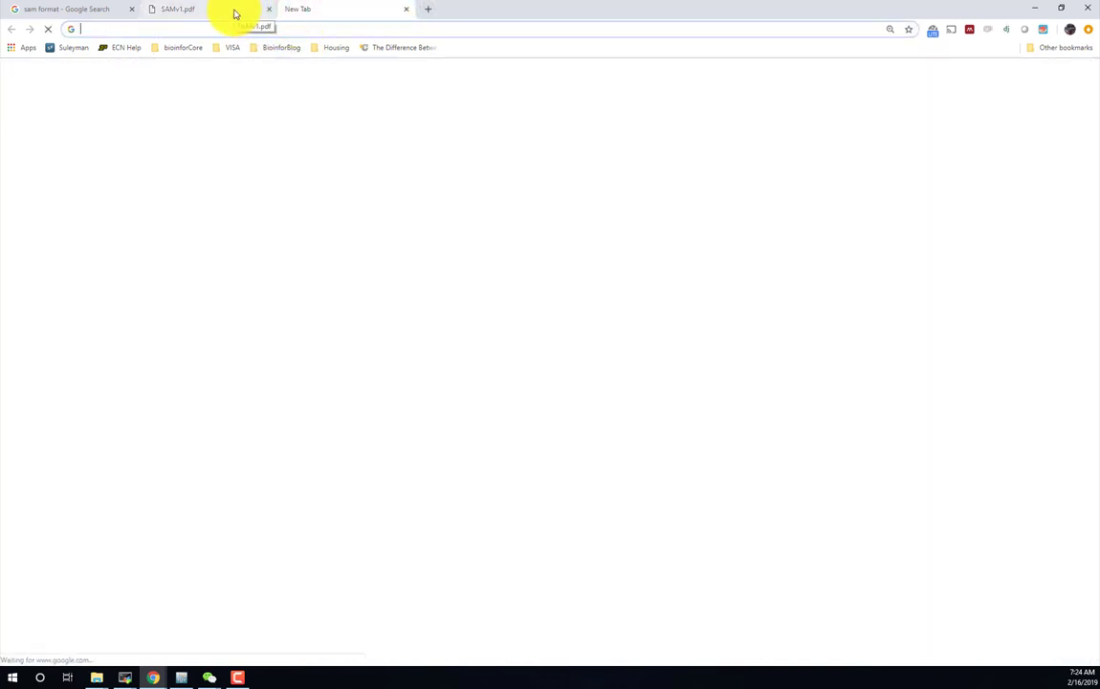
pyautogui.click(235, 11)
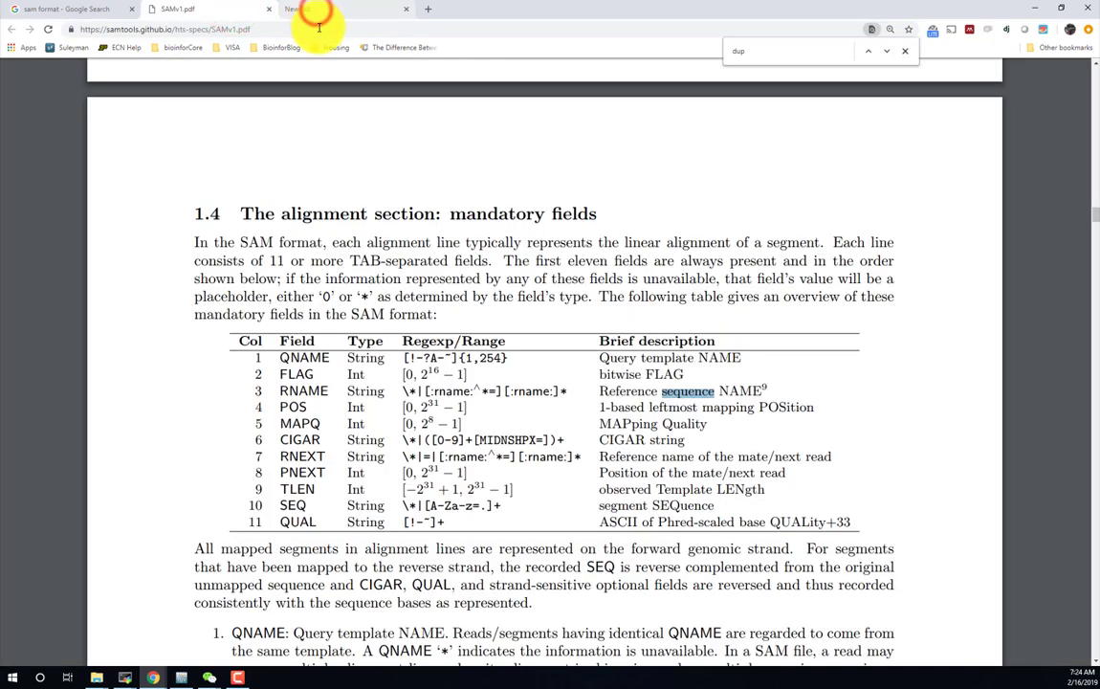
pyautogui.click(317, 12)
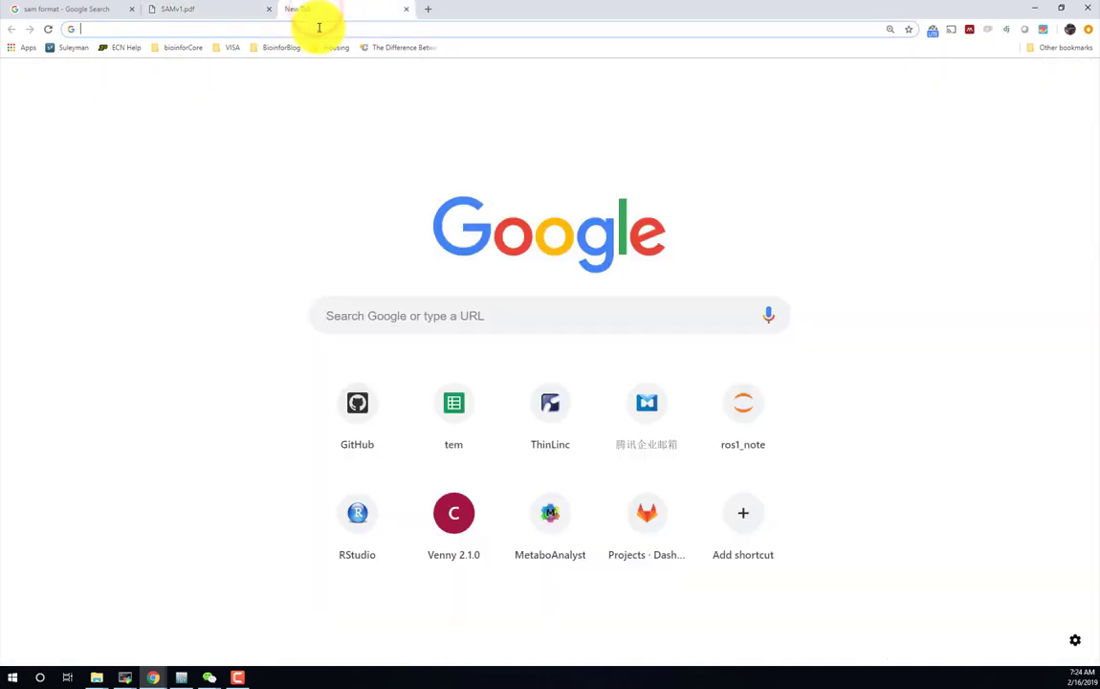
pyautogui.click(236, 12)
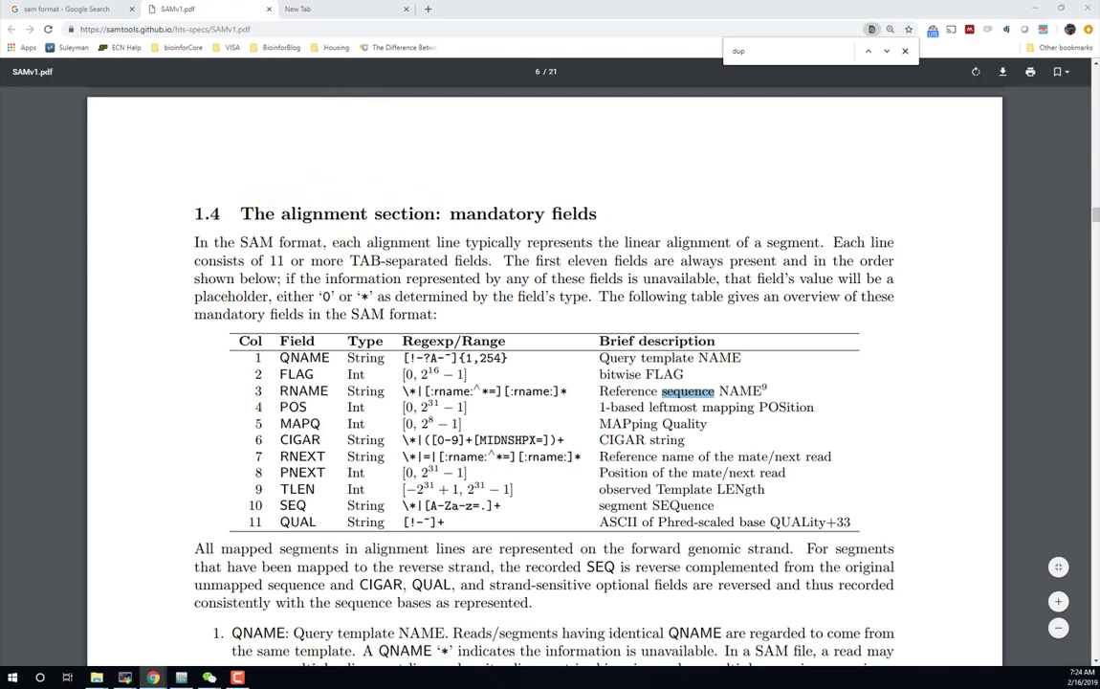
# Switch to the MobaXterm terminal and examine the second-column FLAG values of the alignment records, including 0, 16 and 272.
pyautogui.hotkey('alt', 'Tab')
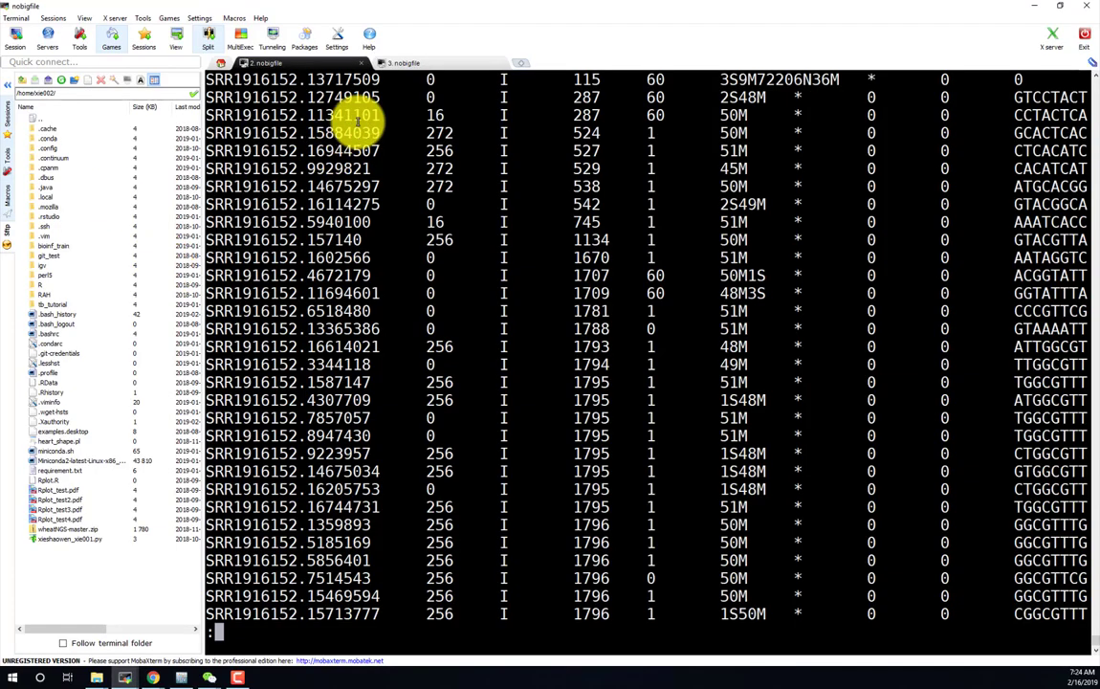
pyautogui.moveTo(438, 167); pyautogui.dragTo(429, 80)
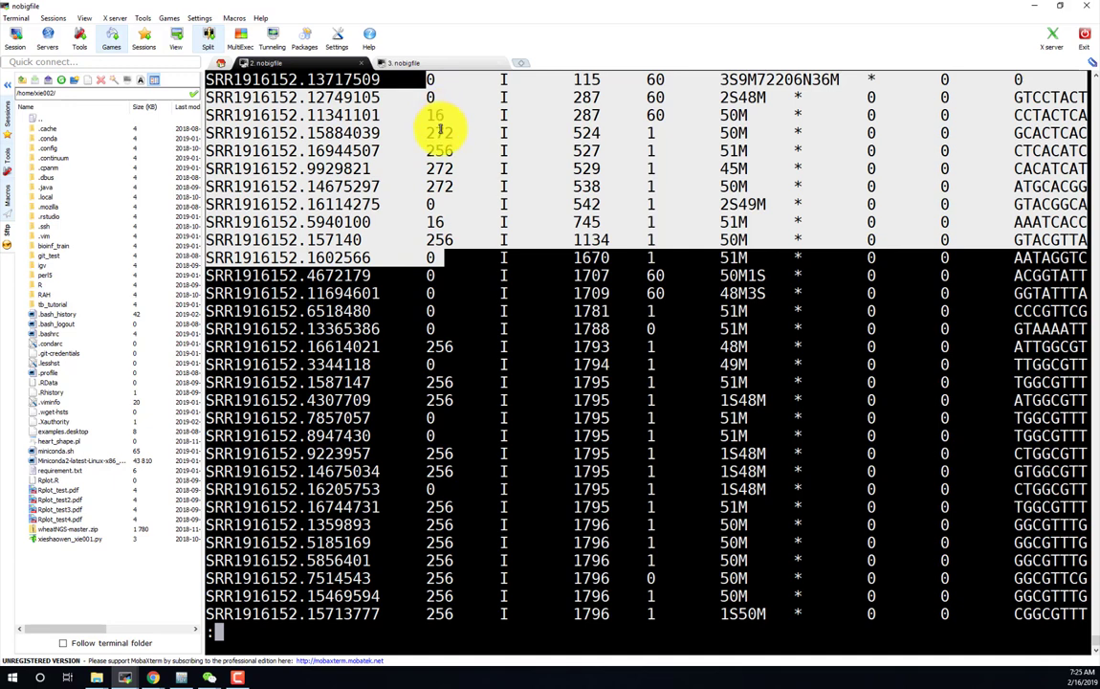
pyautogui.click(432, 106)
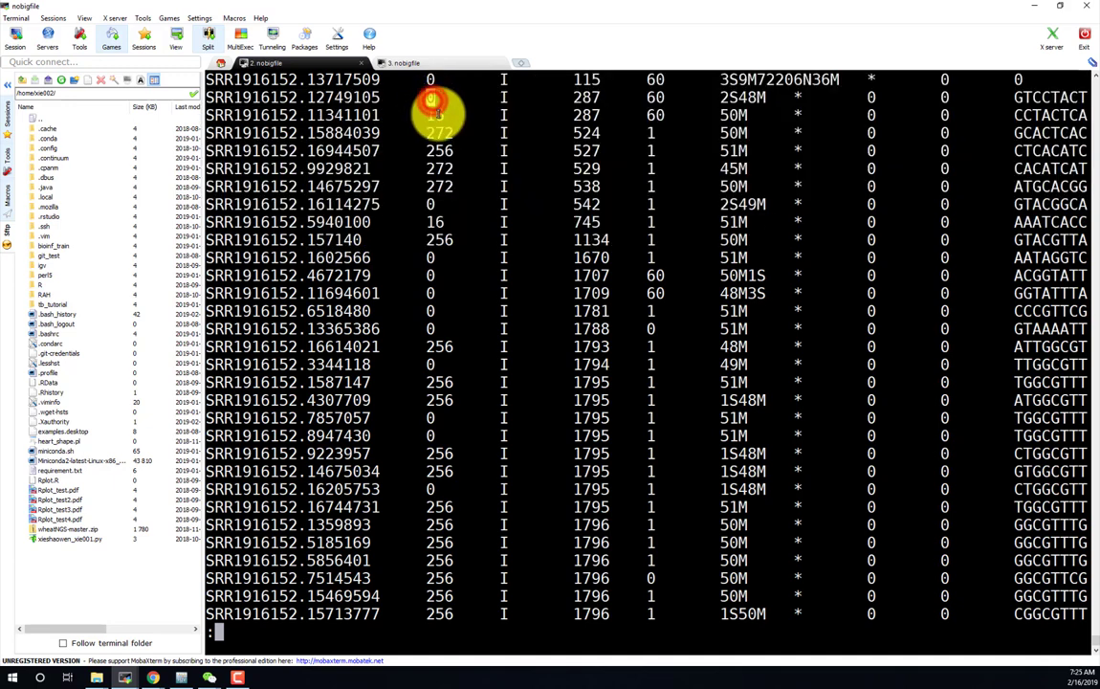
pyautogui.doubleClick(438, 114)
pyautogui.click(440, 148)
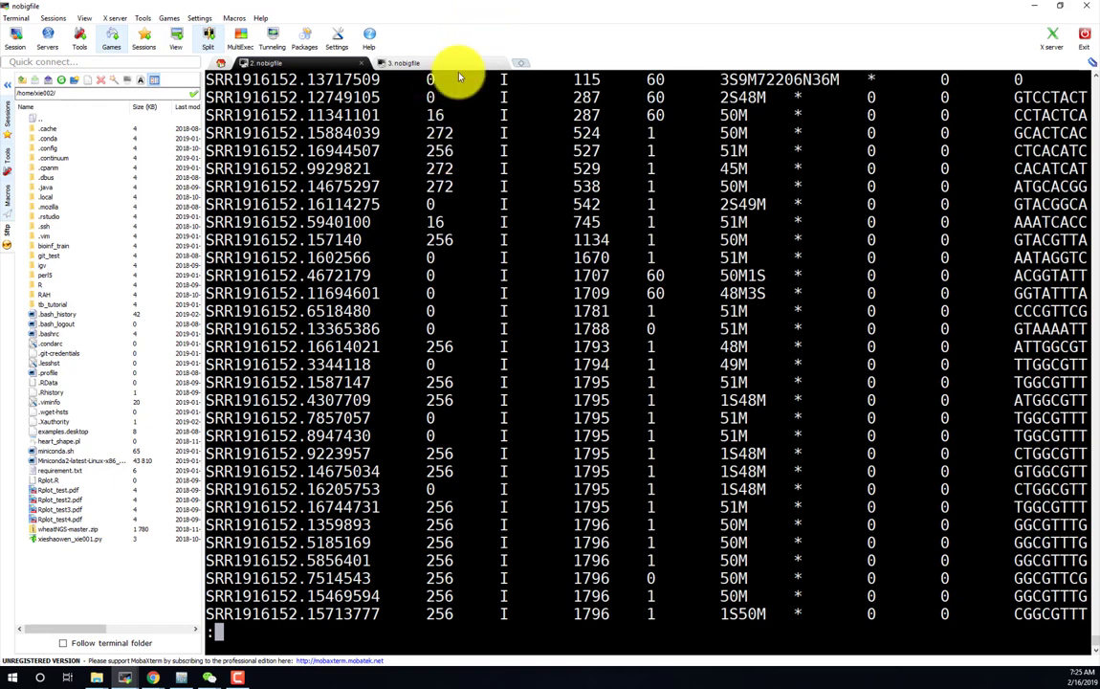
pyautogui.doubleClick(439, 133)
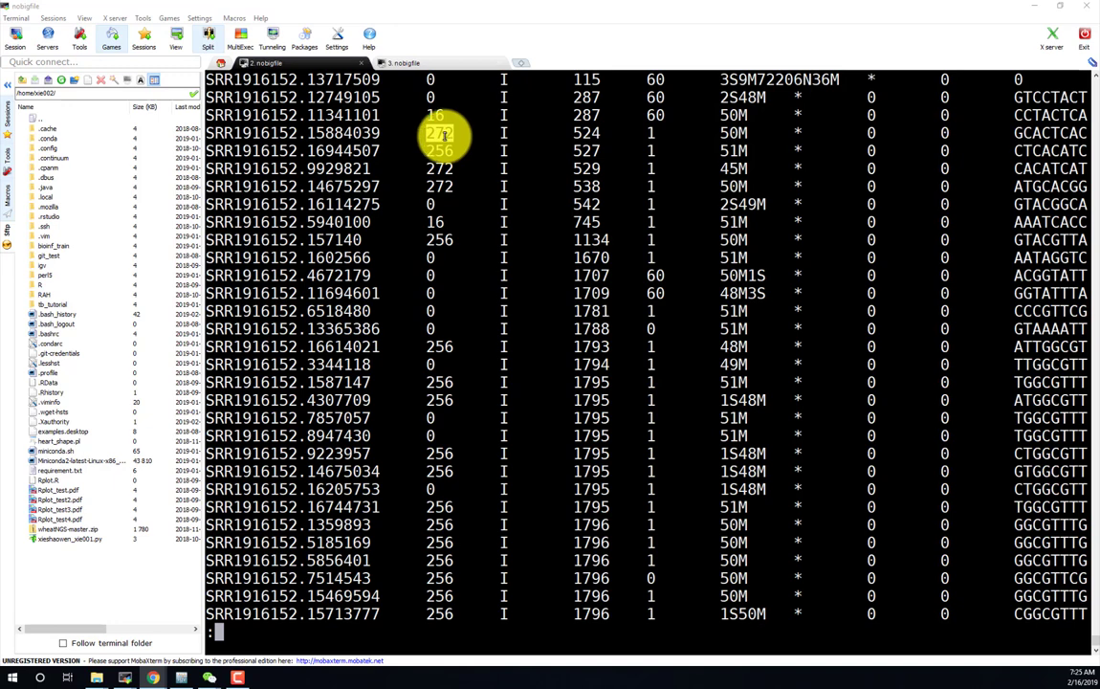
pyautogui.click(457, 304)
# Quit the less view of the alignments and run samtools without arguments to list its commands.
pyautogui.press('q')
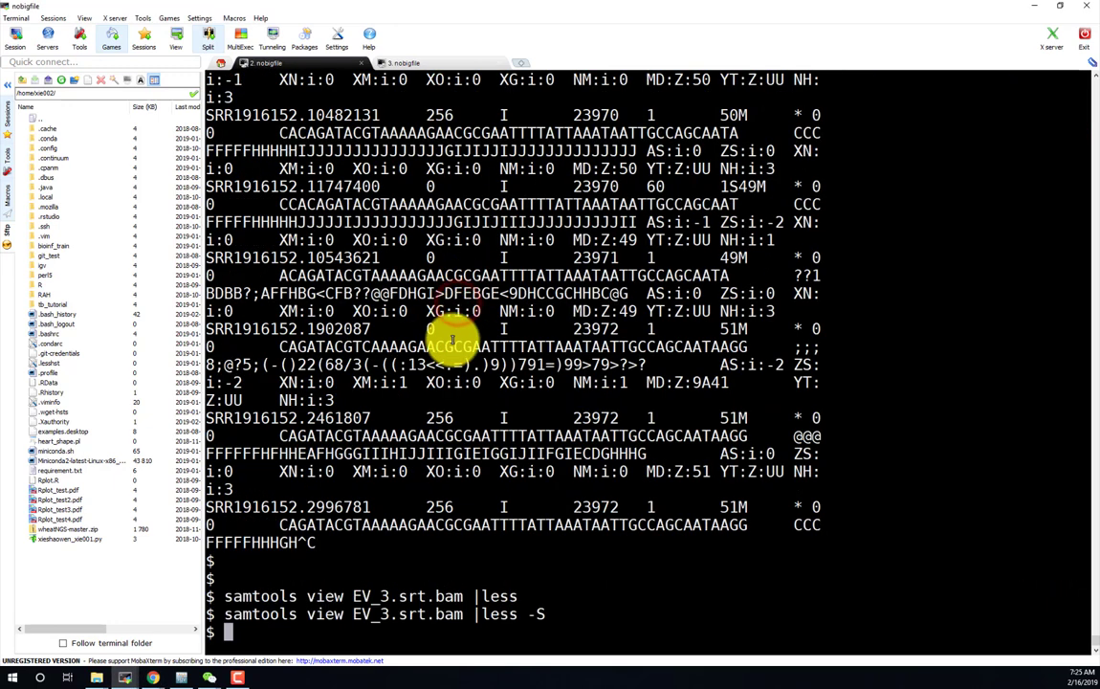
pyautogui.press('Return')
pyautogui.press('Return')
pyautogui.write('samtools')
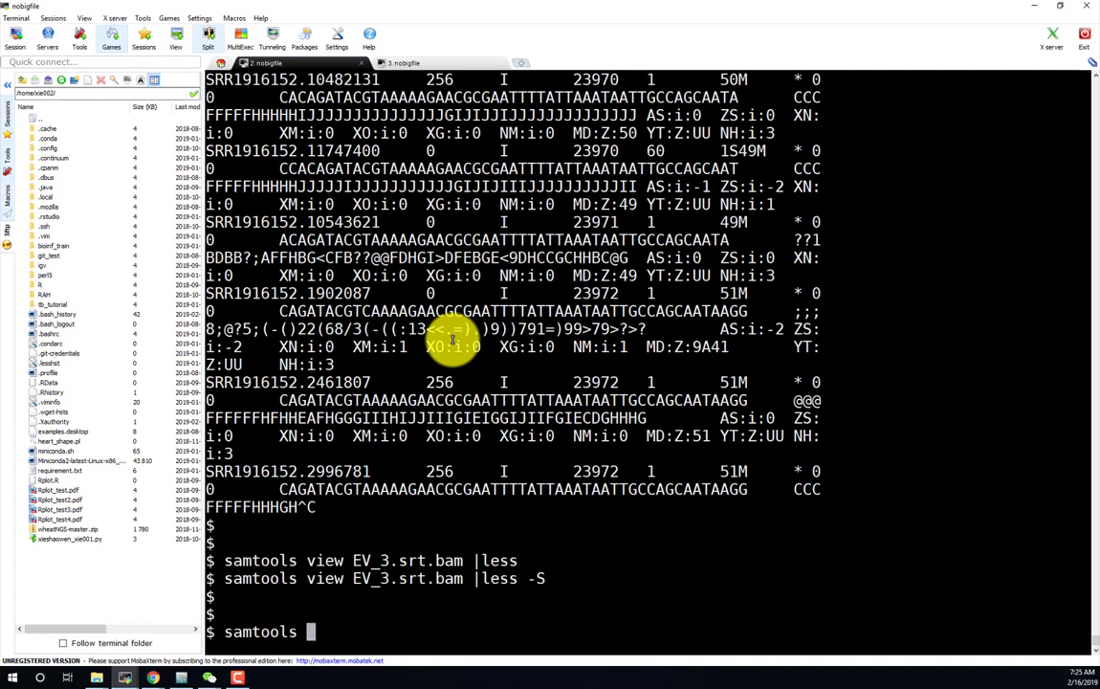
pyautogui.press('Return')
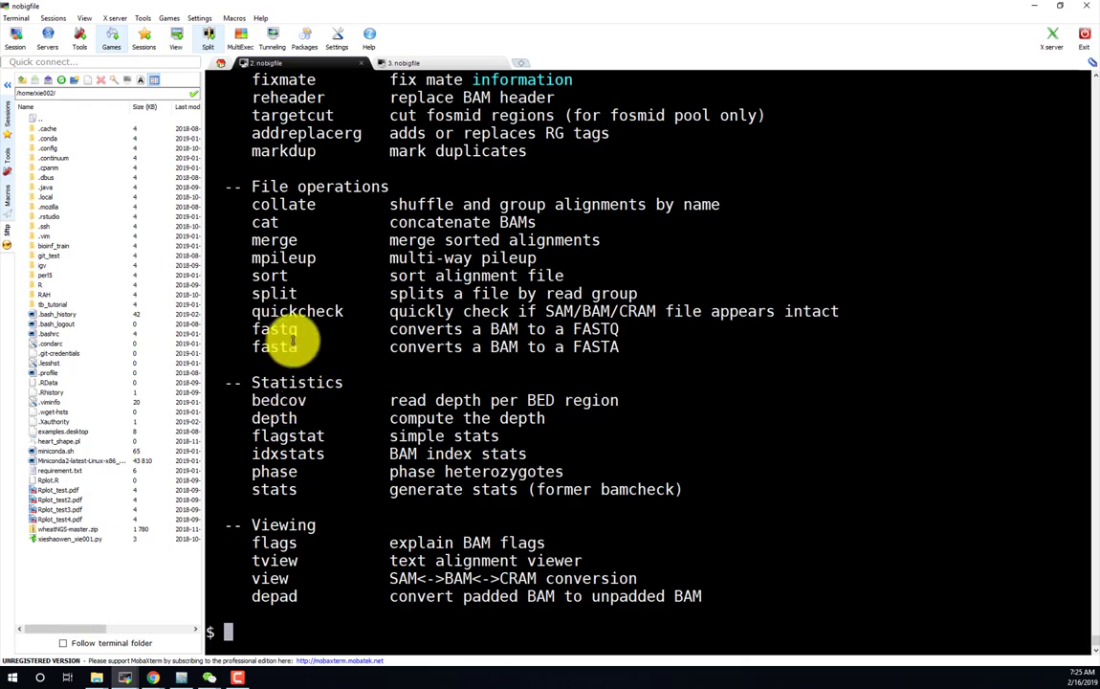
# Examine the samtools command list from Indexing to Viewing, highlighting the sort command and its description.
pyautogui.scroll(1, 373, 329)
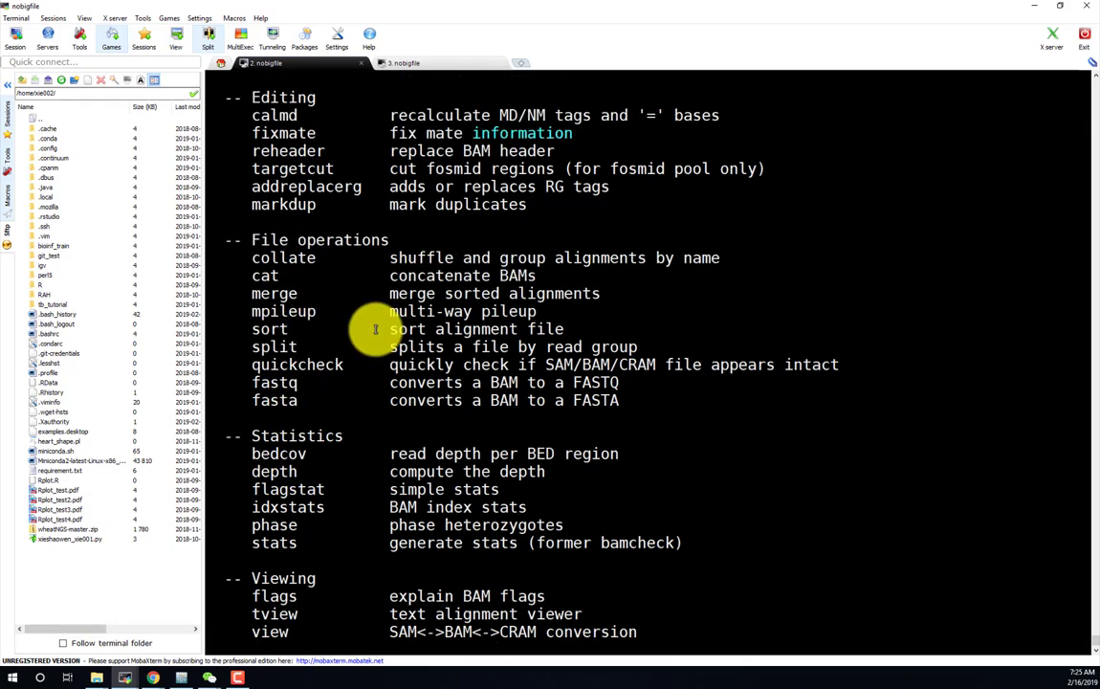
pyautogui.scroll(3, 375, 329)
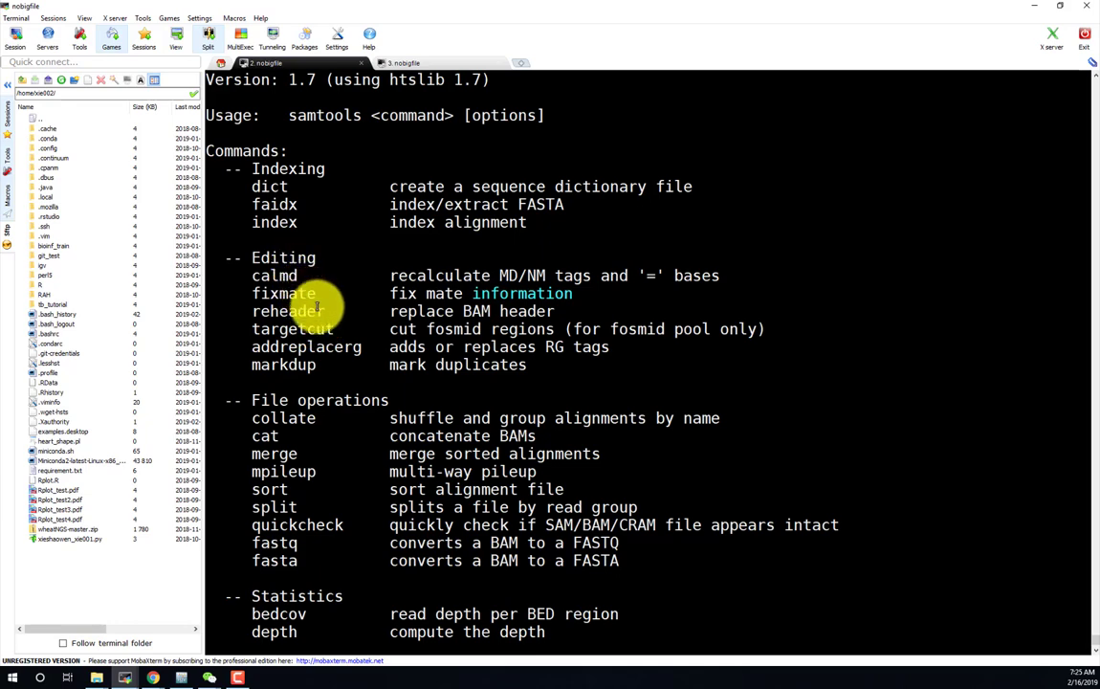
pyautogui.scroll(-2, 319, 304)
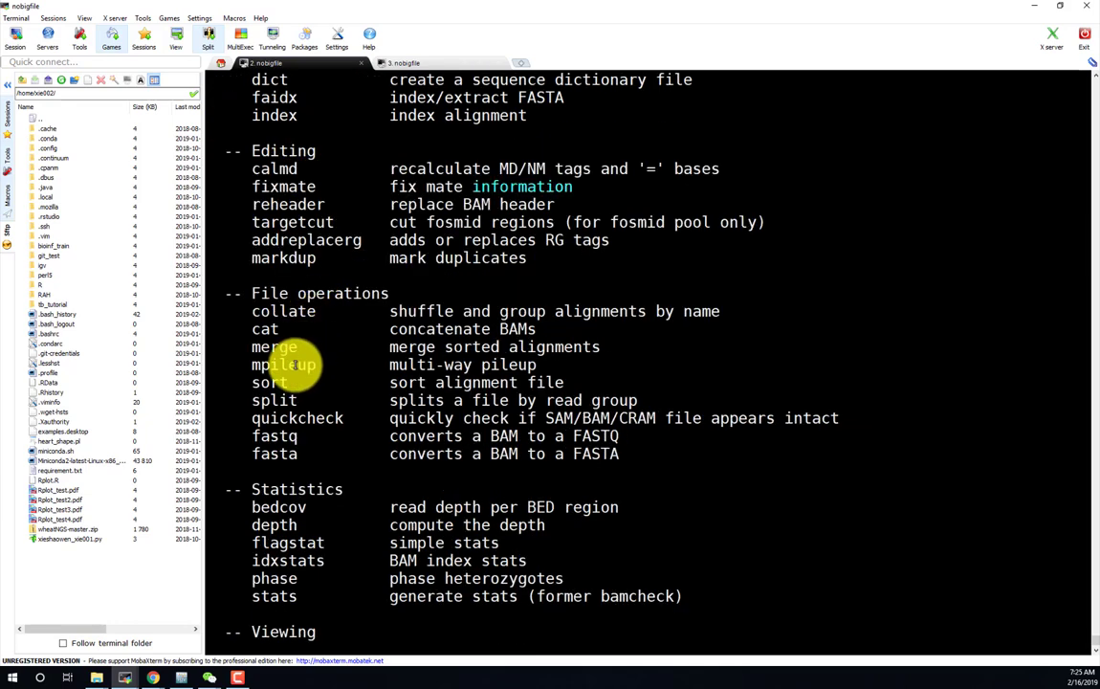
pyautogui.tripleClick(268, 382)
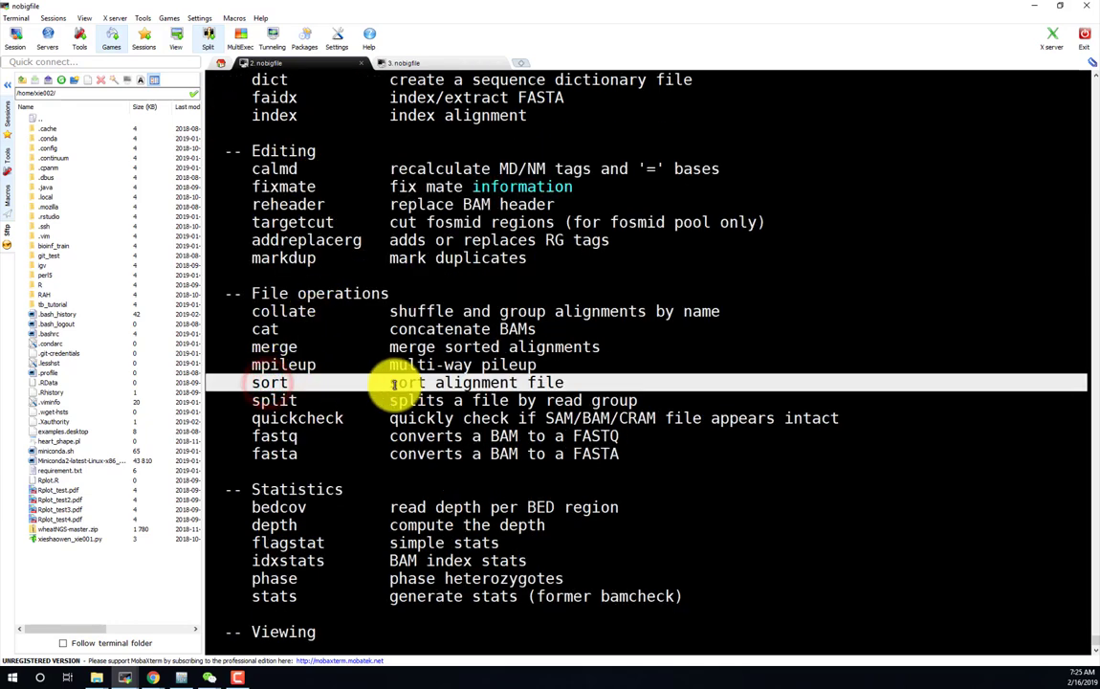
pyautogui.moveTo(391, 382); pyautogui.dragTo(589, 383)
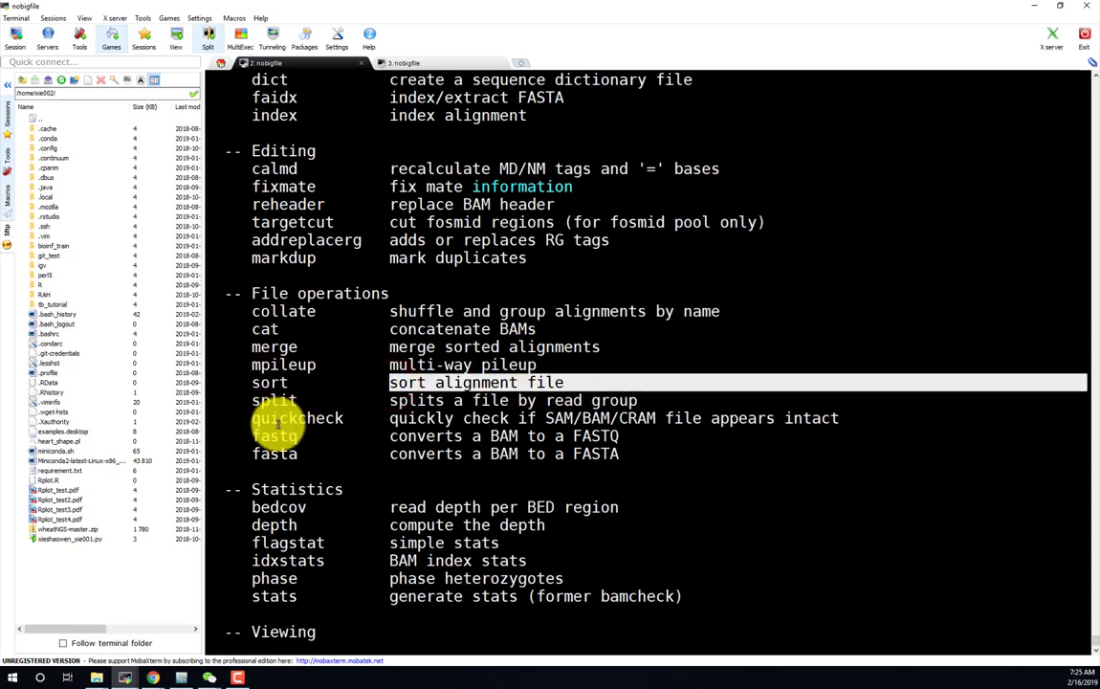
pyautogui.scroll(-2, 277, 426)
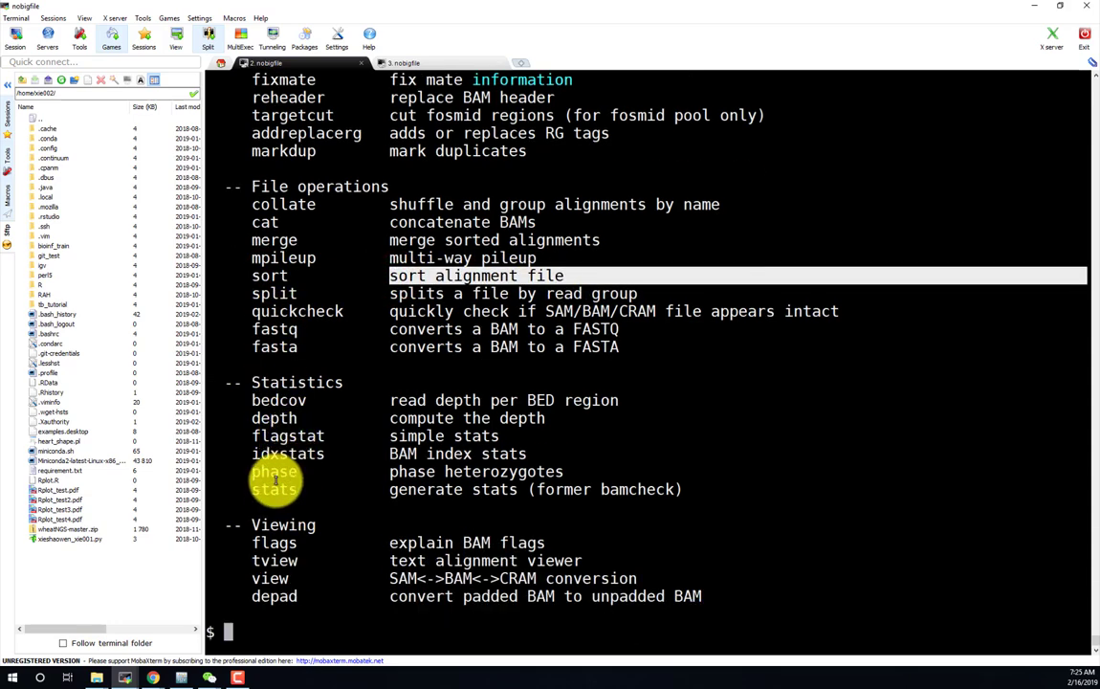
# Highlight the flags entry in the samtools help, run samtools flags to list the flag definitions, and highlight that command.
pyautogui.click(282, 542)
pyautogui.moveTo(287, 541); pyautogui.dragTo(526, 542)
pyautogui.click(526, 542)
pyautogui.write('samtools flags')
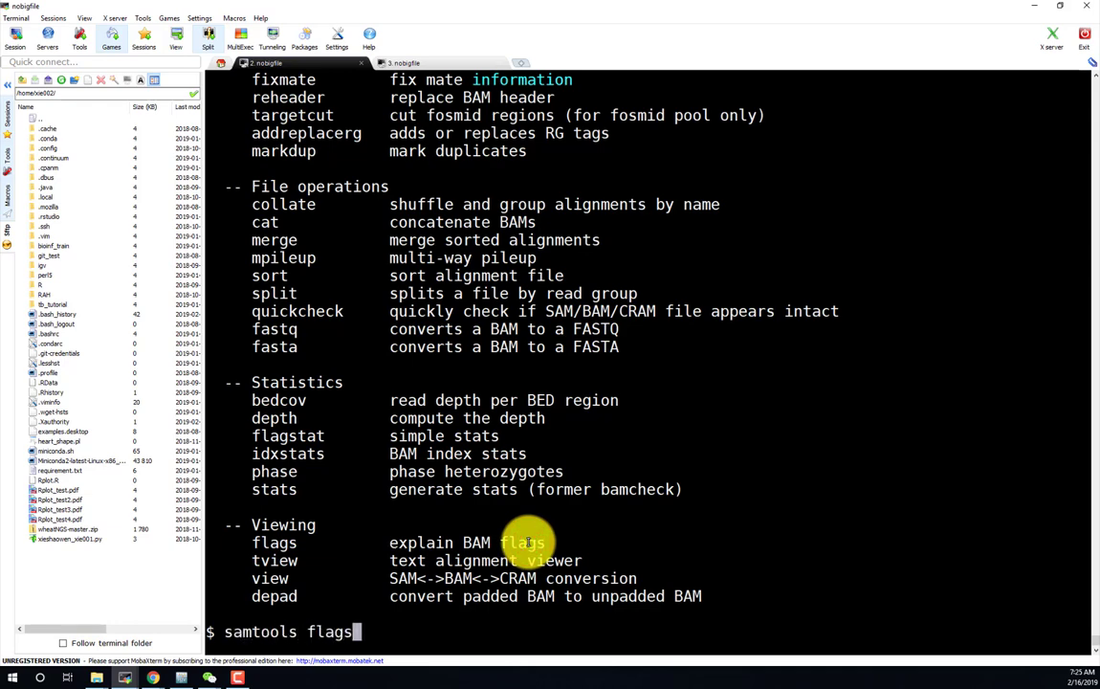
pyautogui.press('Return')
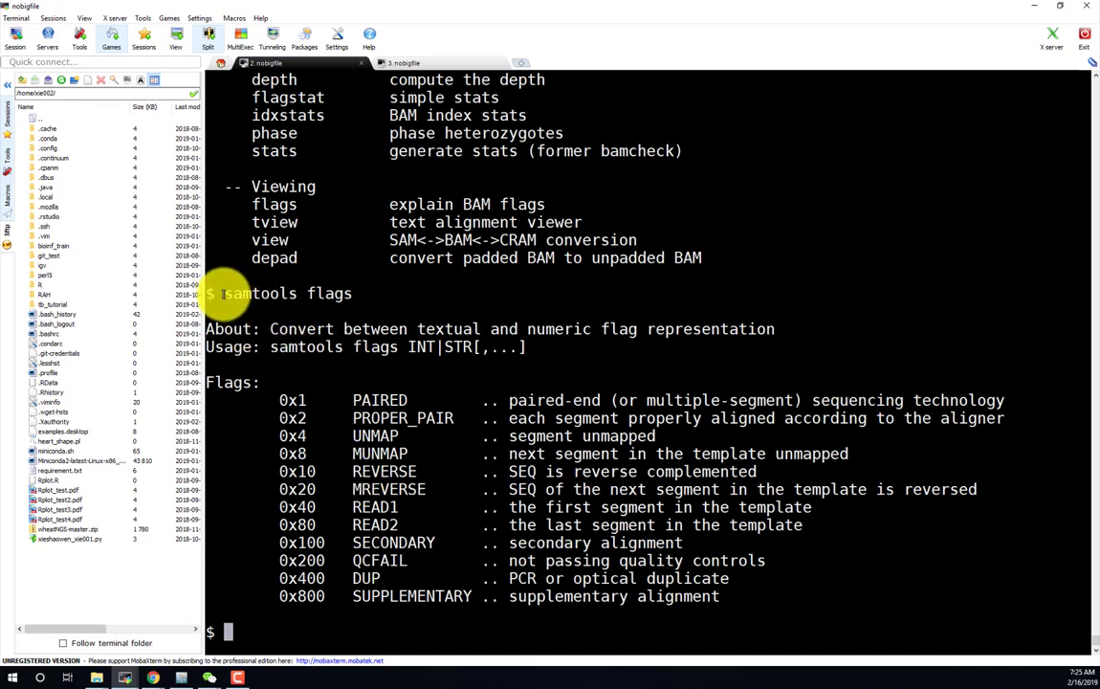
pyautogui.moveTo(226, 294); pyautogui.dragTo(351, 292)
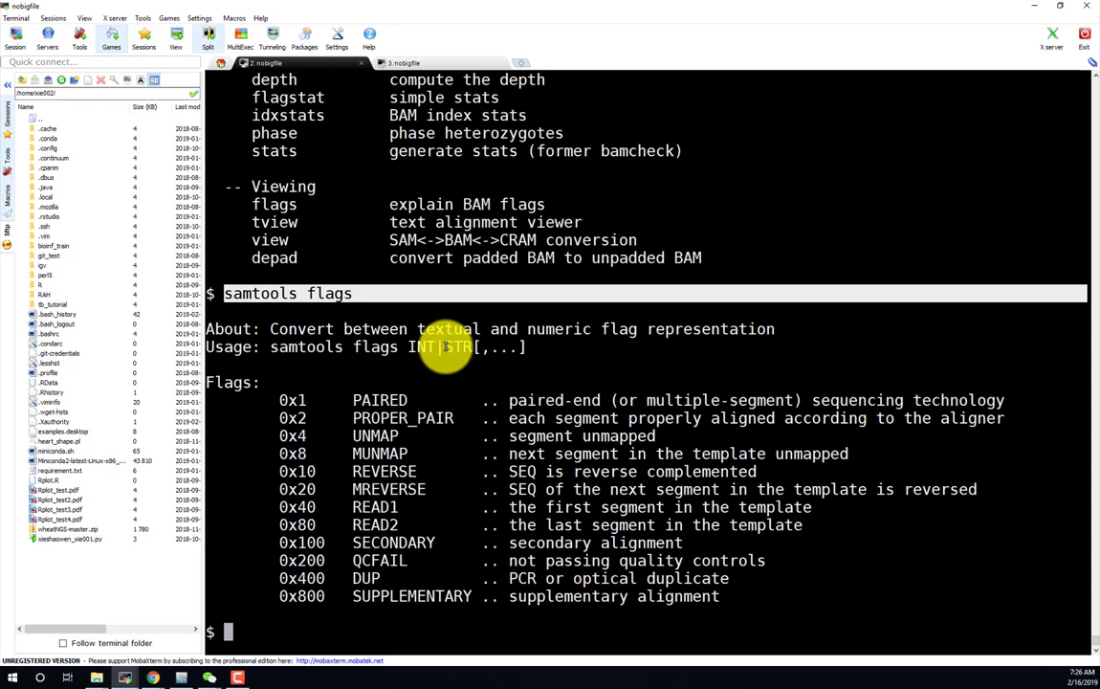
# Reopen EV_3.srt.bam with samtools view piped to less -S, check the FLAG column for 272, and quit the view.
pyautogui.write('samtools view EV_3.srt.bam |less -S')
pyautogui.press('Return')
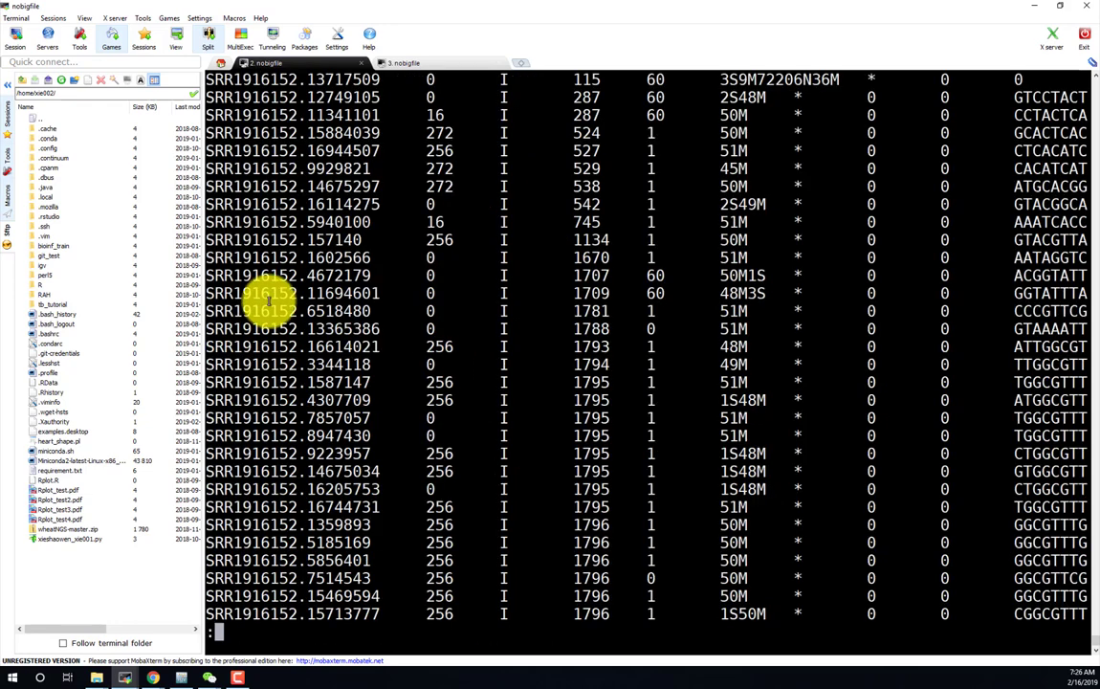
pyautogui.click(440, 134)
pyautogui.press('q')
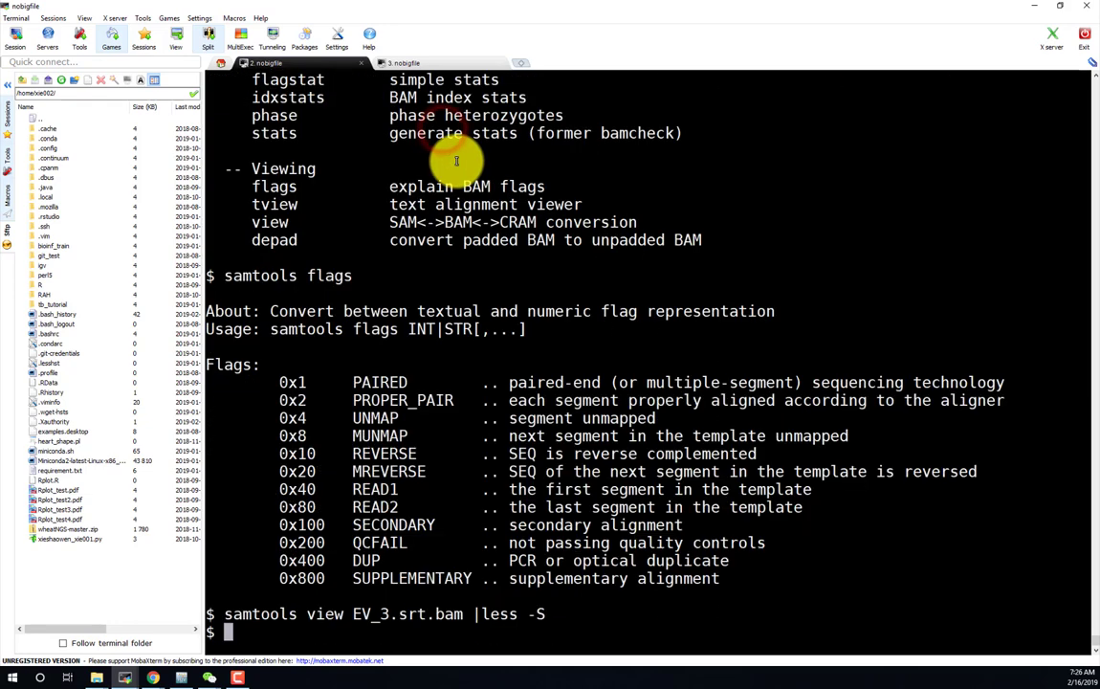
# Decode the FLAG value 272 with the samtools flags command.
pyautogui.press('Return')
pyautogui.press('Return')
pyautogui.write('samtools flags 272')
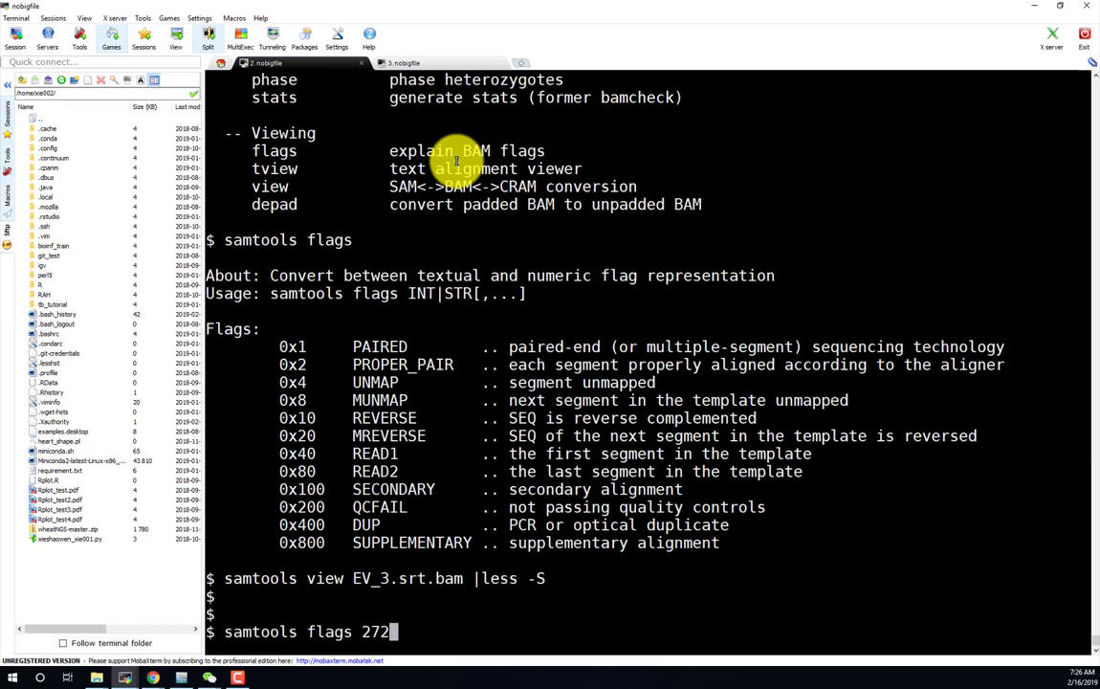
pyautogui.press('Return')
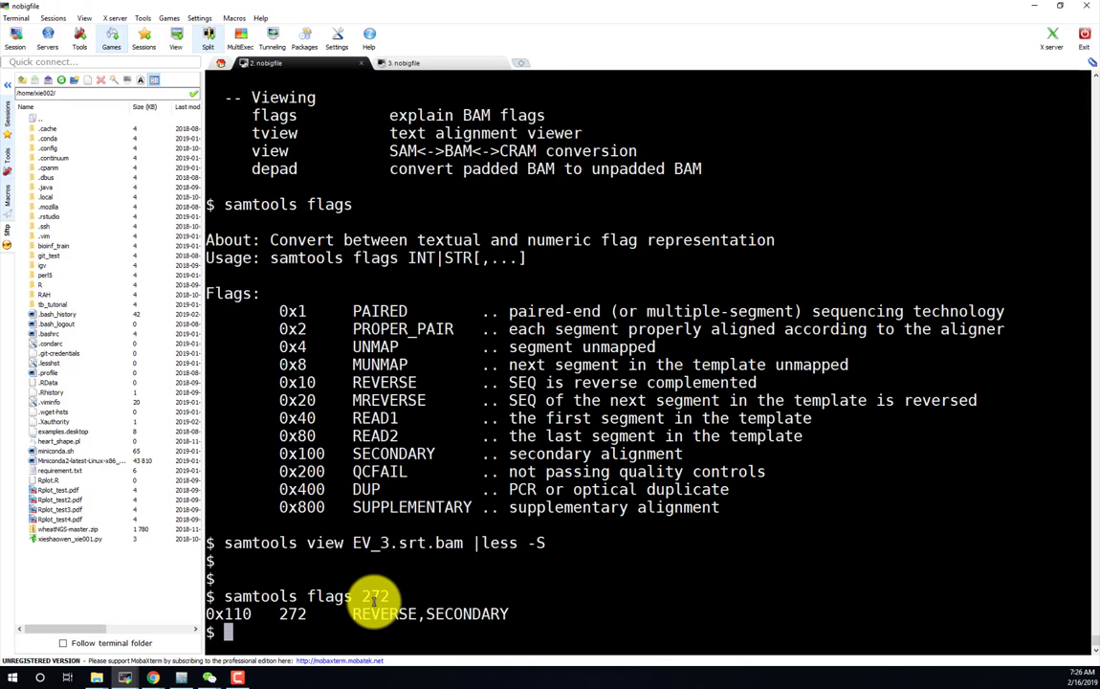
# Reuse the previous samtools flags command to decode the FLAG value 0.
pyautogui.press('Up')
pyautogui.press('BackSpace')
pyautogui.press('BackSpace')
pyautogui.press('BackSpace')
pyautogui.press('Return')
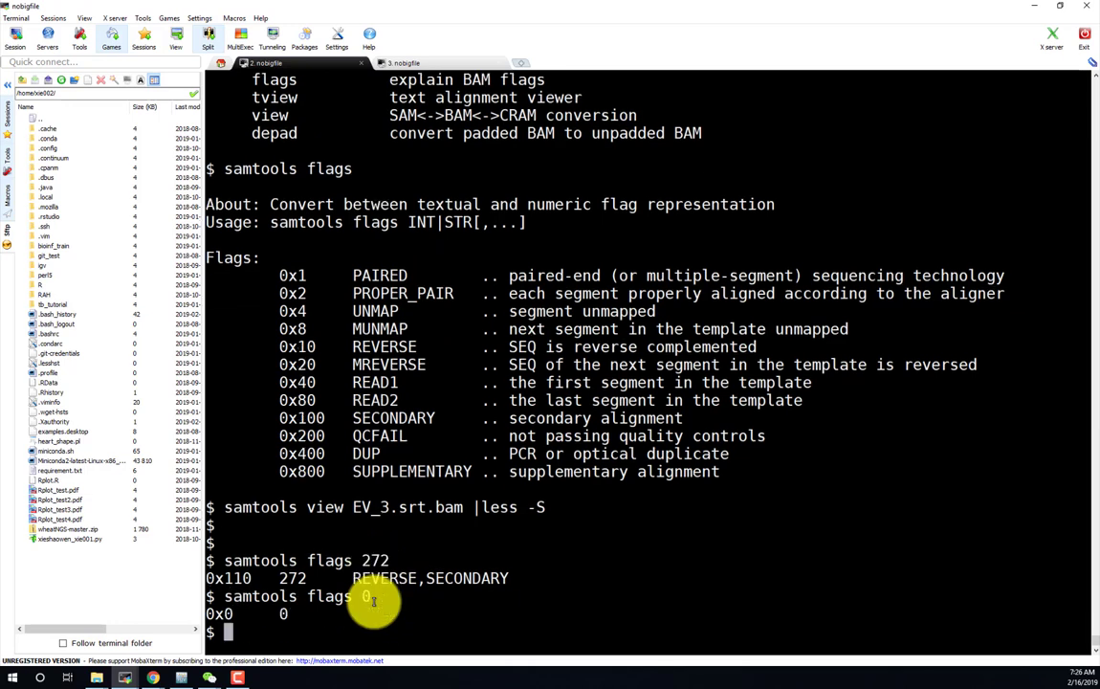
# Rerun samtools view on EV_3.srt.bam through less -S to look up another FLAG value, and quit the view.
pyautogui.press('Up')
pyautogui.press('Up')
pyautogui.press('Up')
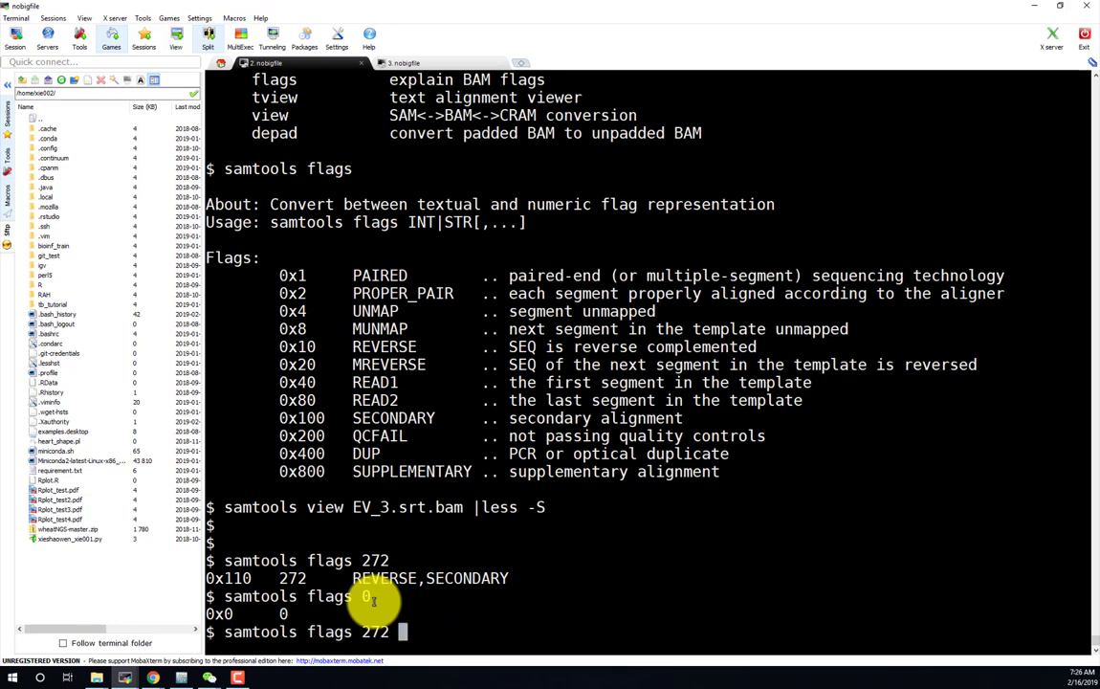
pyautogui.press('Return')
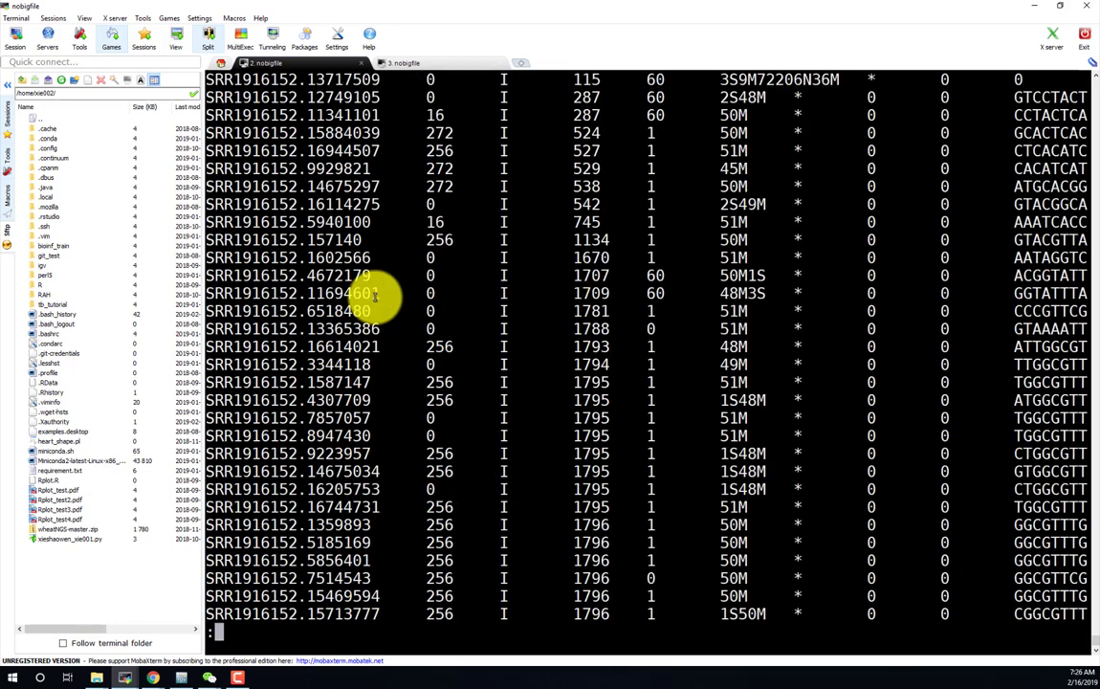
pyautogui.press('q')
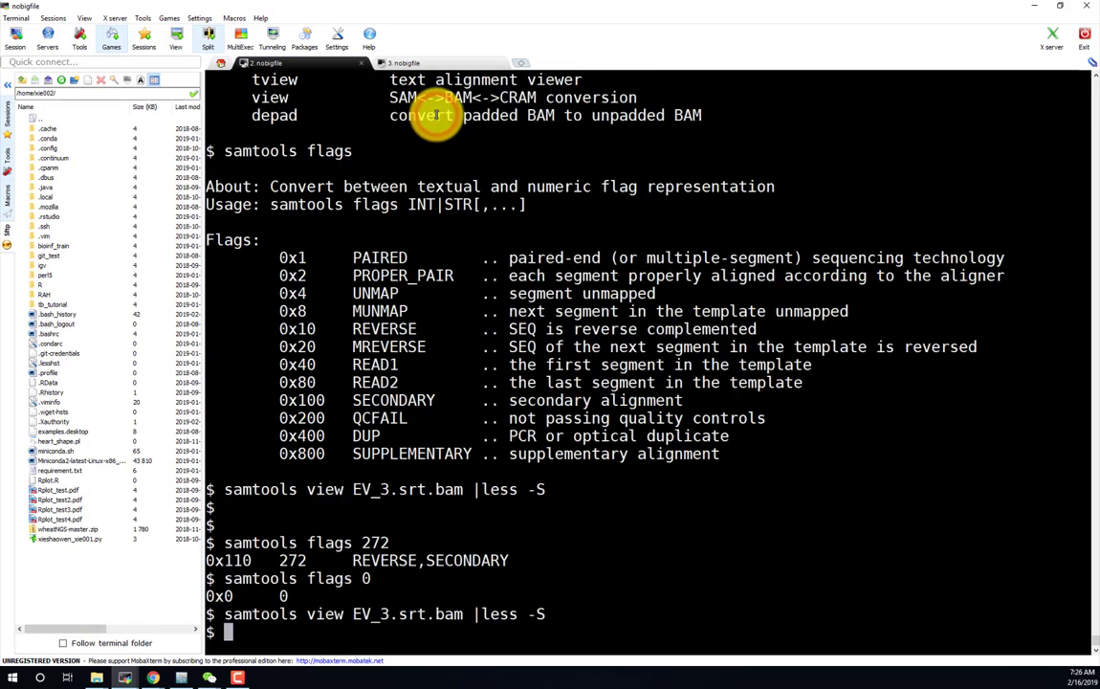
# Decode the FLAG value 16 with samtools flags and highlight the value and its output.
pyautogui.press('Up')
pyautogui.press('Up')
pyautogui.press('BackSpace')
pyautogui.write('16')
pyautogui.press('Return')
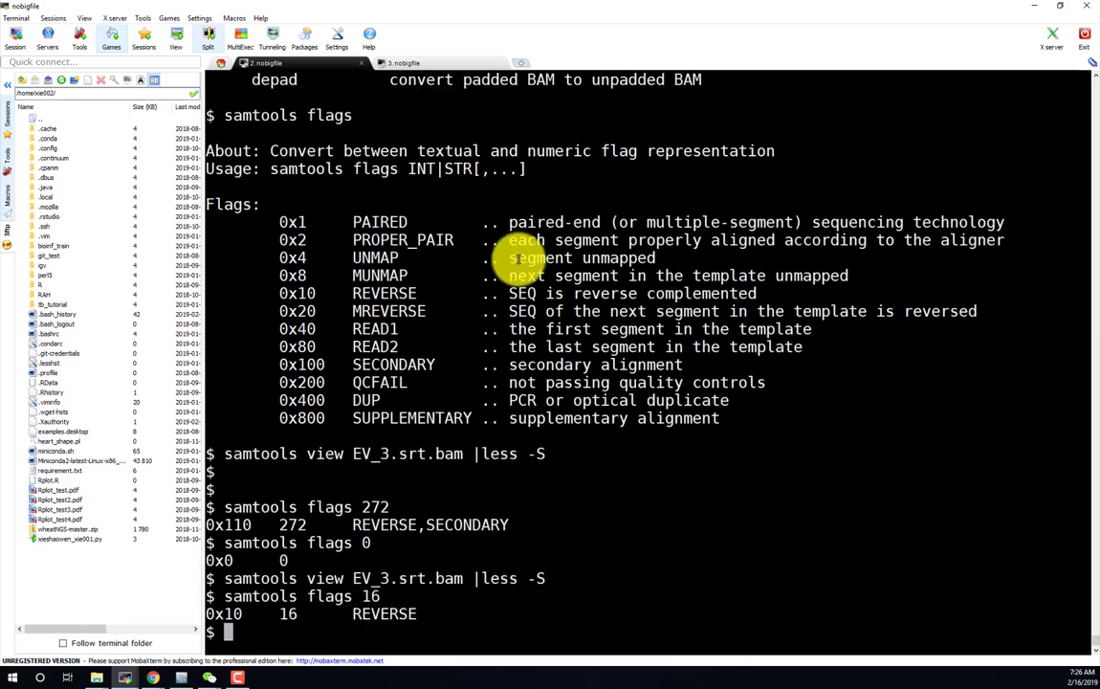
pyautogui.scroll(1, 478, 325)
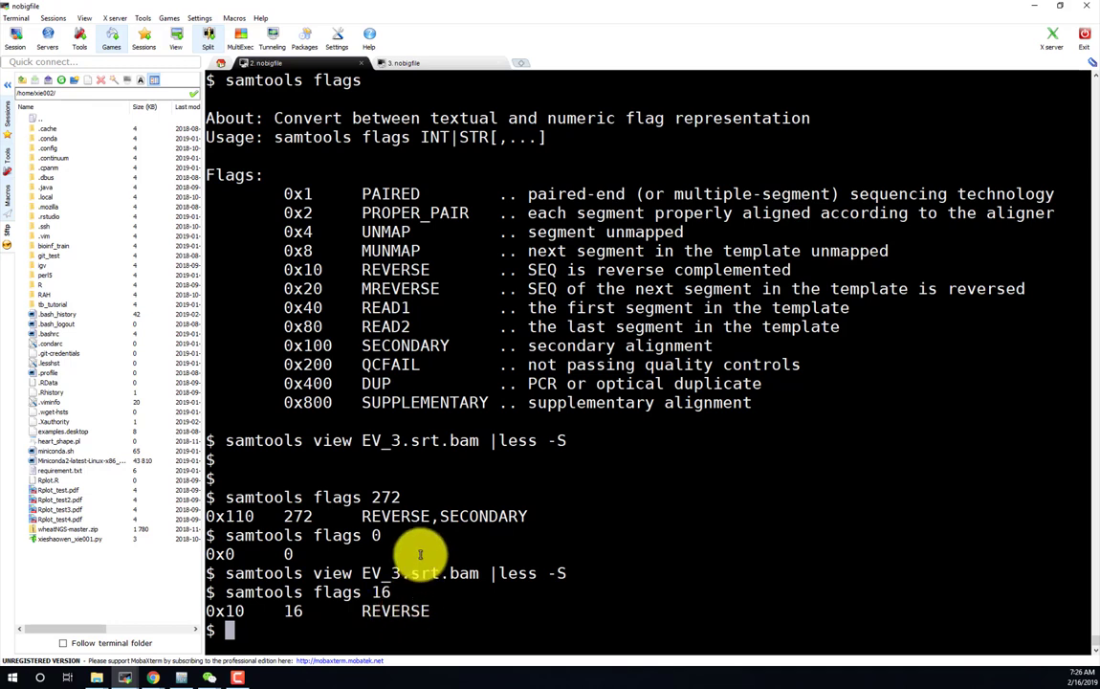
pyautogui.moveTo(374, 592); pyautogui.dragTo(455, 616)
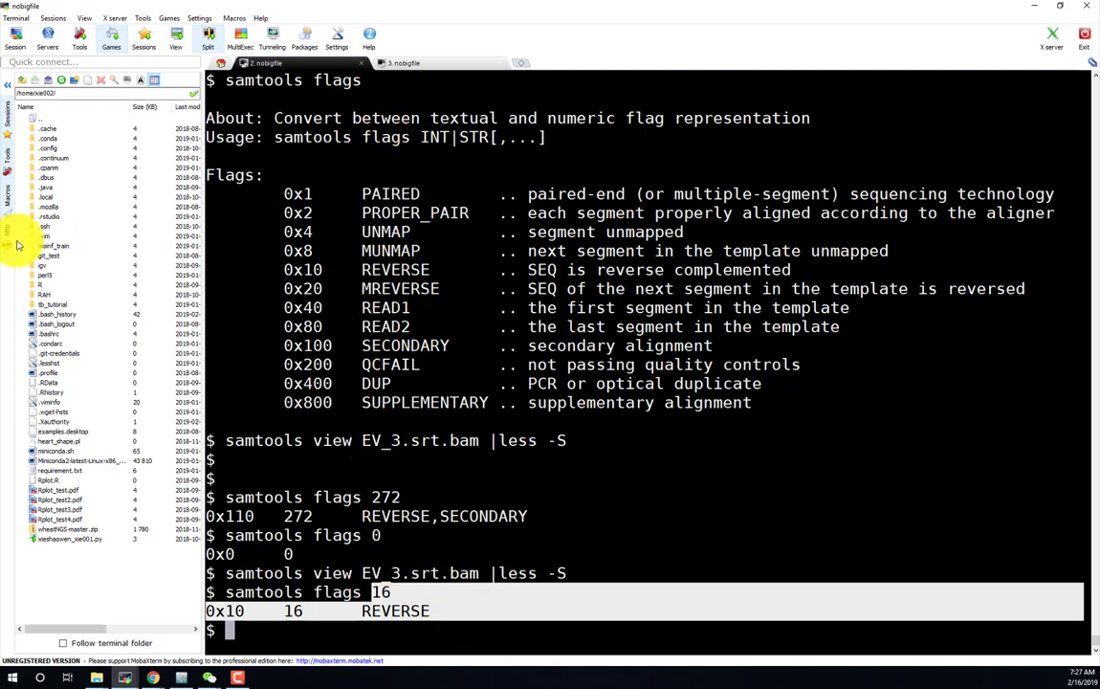
# Switch to Chrome, search Google for "sam flag explained", and open the Explain SAM Flags page on GitHub Pages.
pyautogui.hotkey('alt', 'Tab')
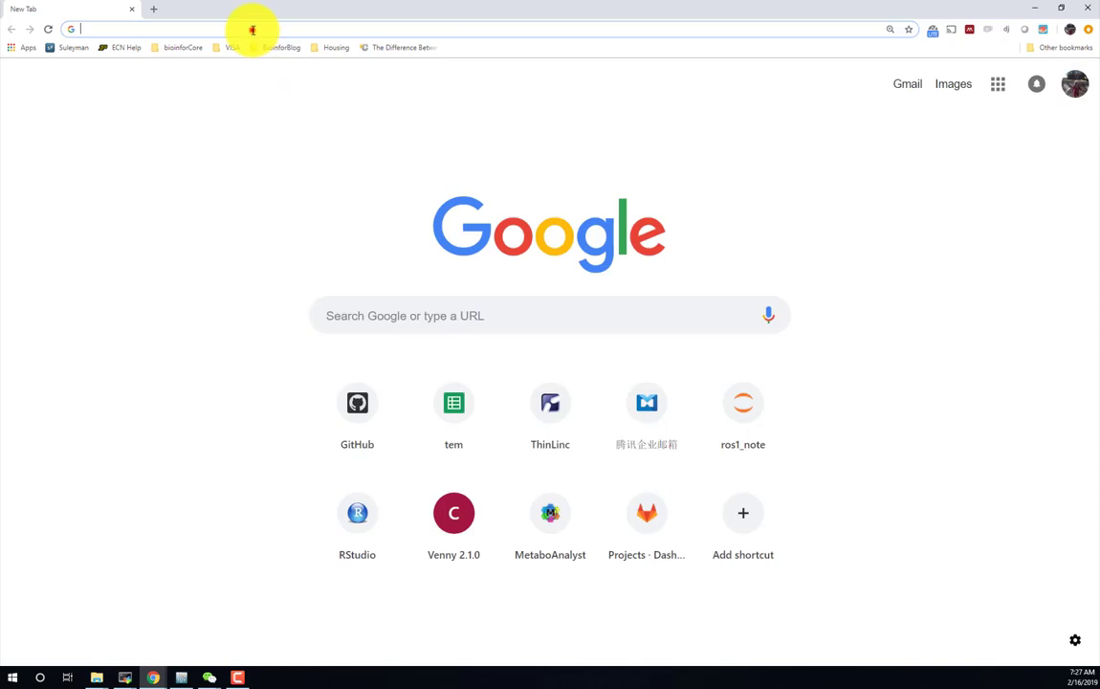
pyautogui.click(253, 30)
pyautogui.write('sam flag')
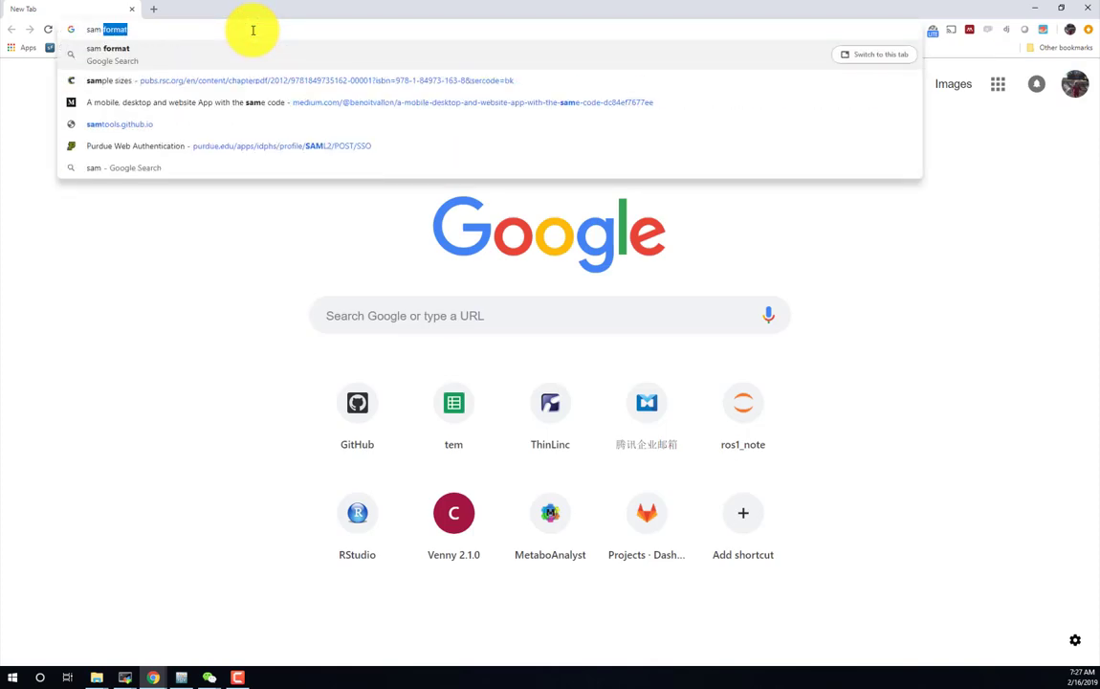
pyautogui.press('Down')
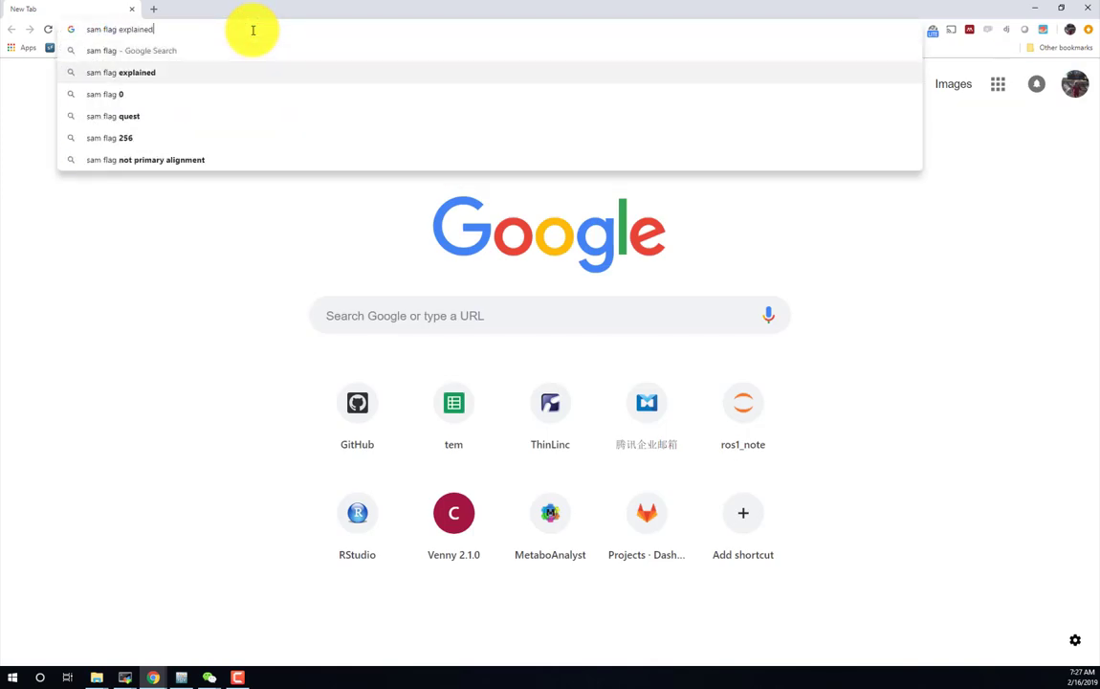
pyautogui.press('Return')
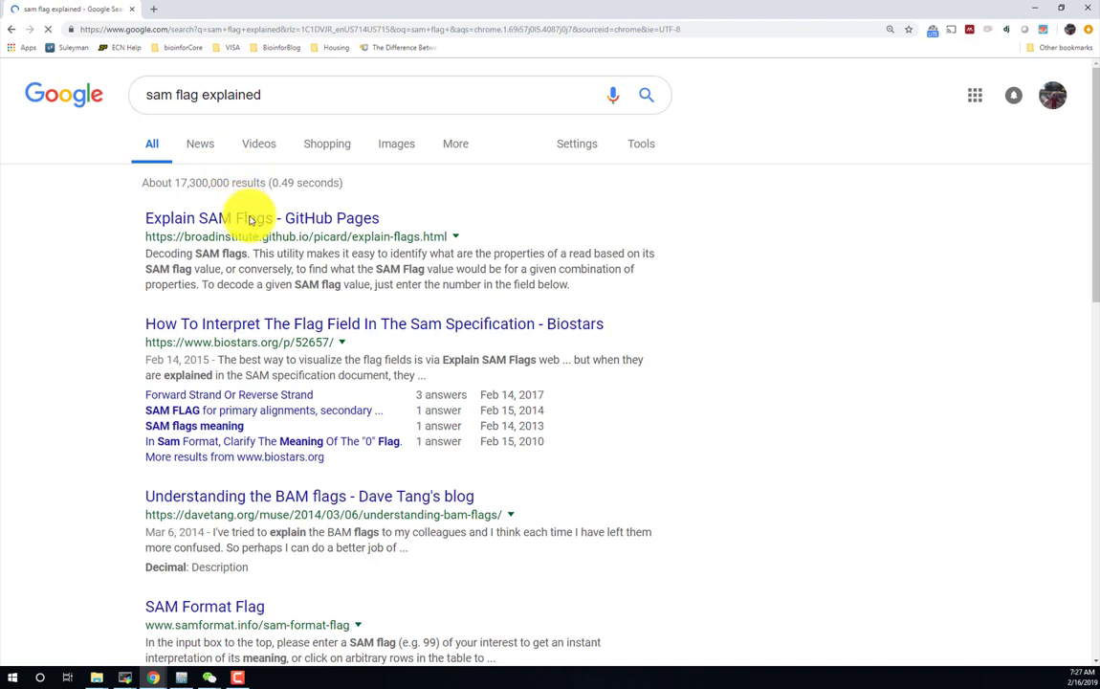
pyautogui.click(254, 221)
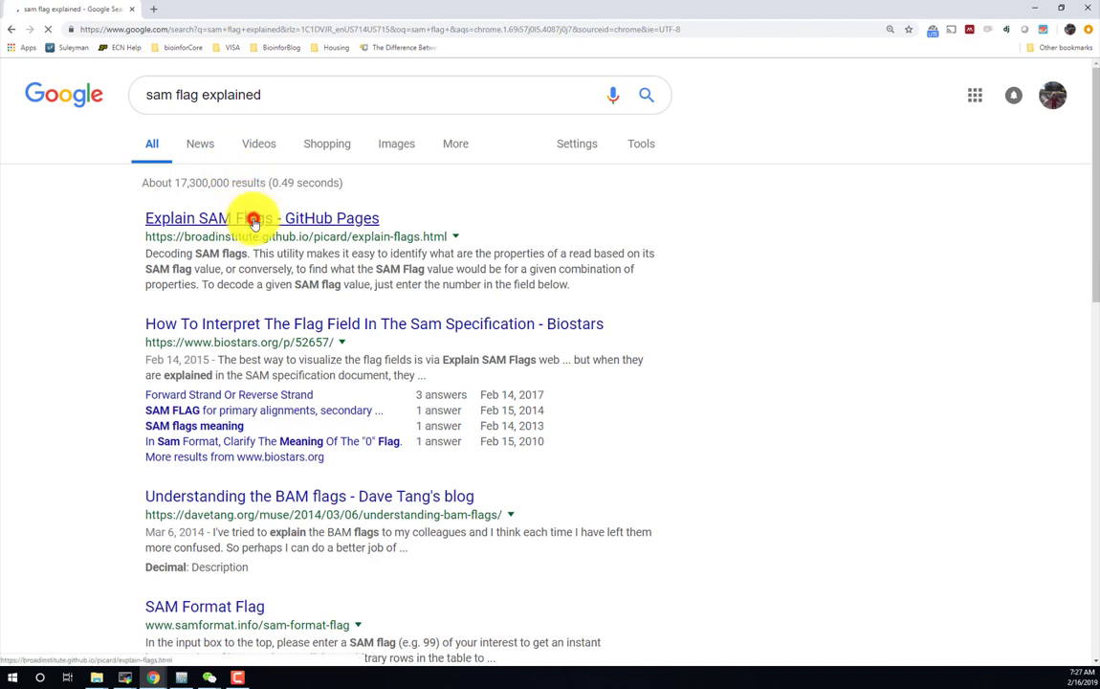
pyautogui.click(253, 221)
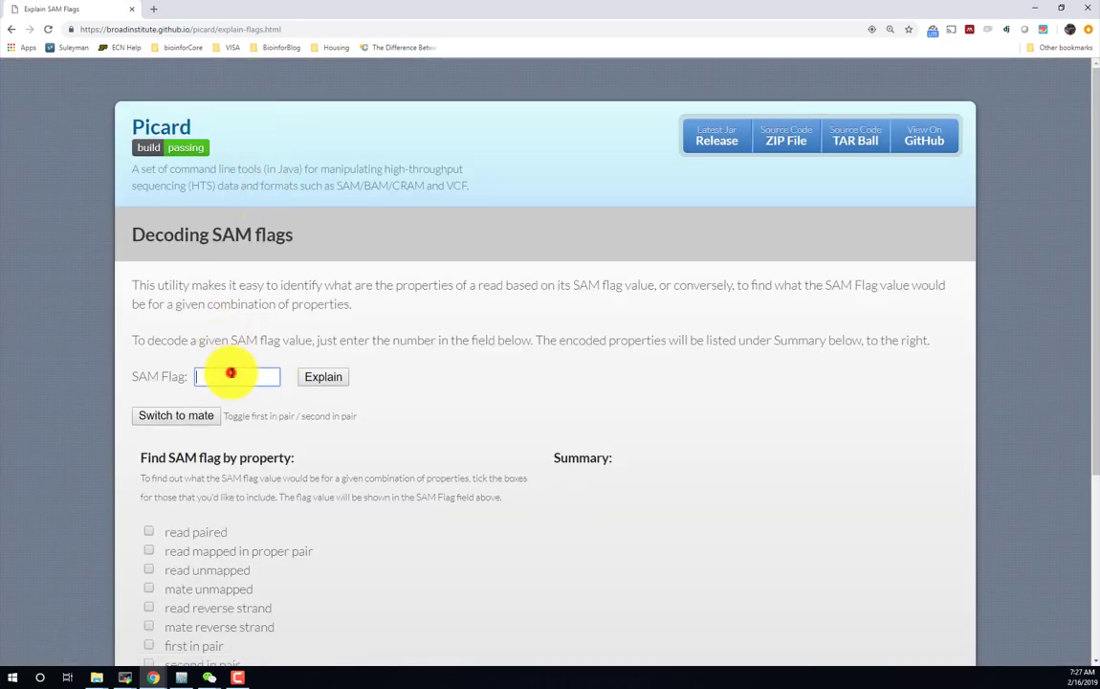
# Explain SAM flag 16 on the Picard page, and highlight the summary entry and the instructions for finding a flag by property.
pyautogui.click(232, 374)
pyautogui.click(323, 378)
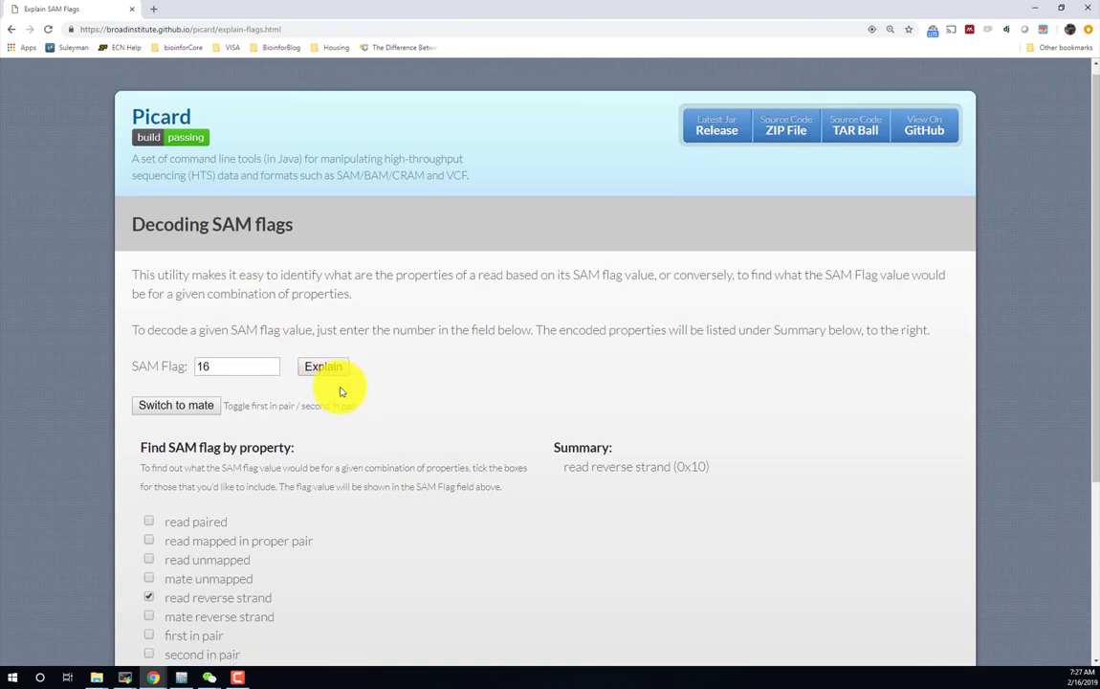
pyautogui.scroll(-3, 339, 387)
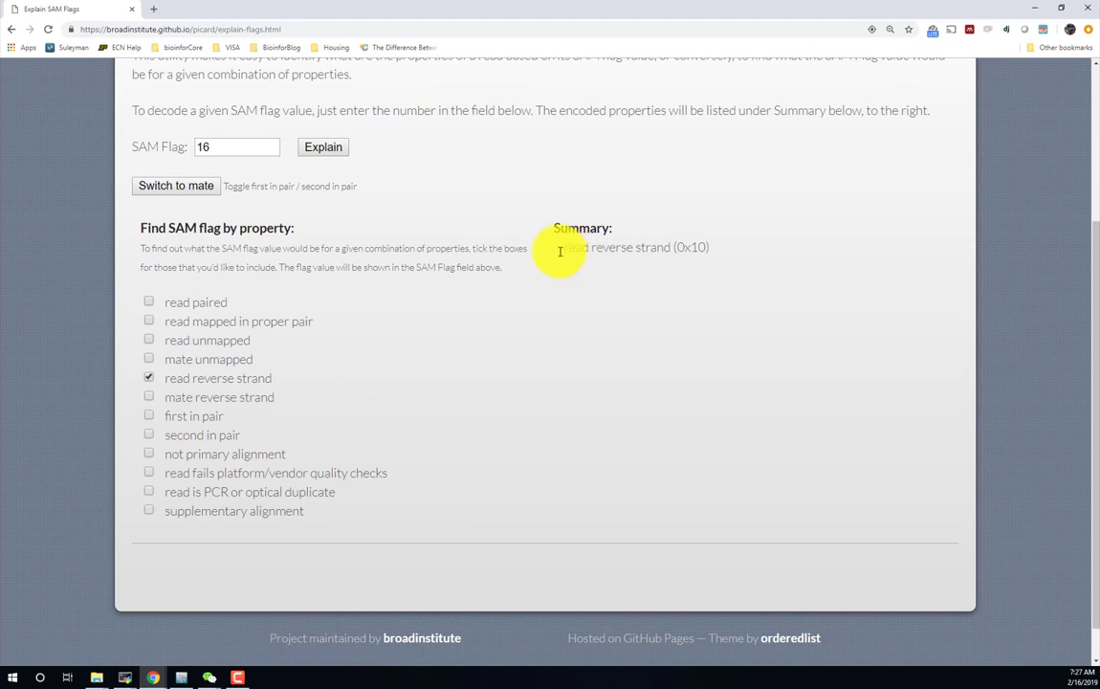
pyautogui.moveTo(556, 248); pyautogui.dragTo(712, 250)
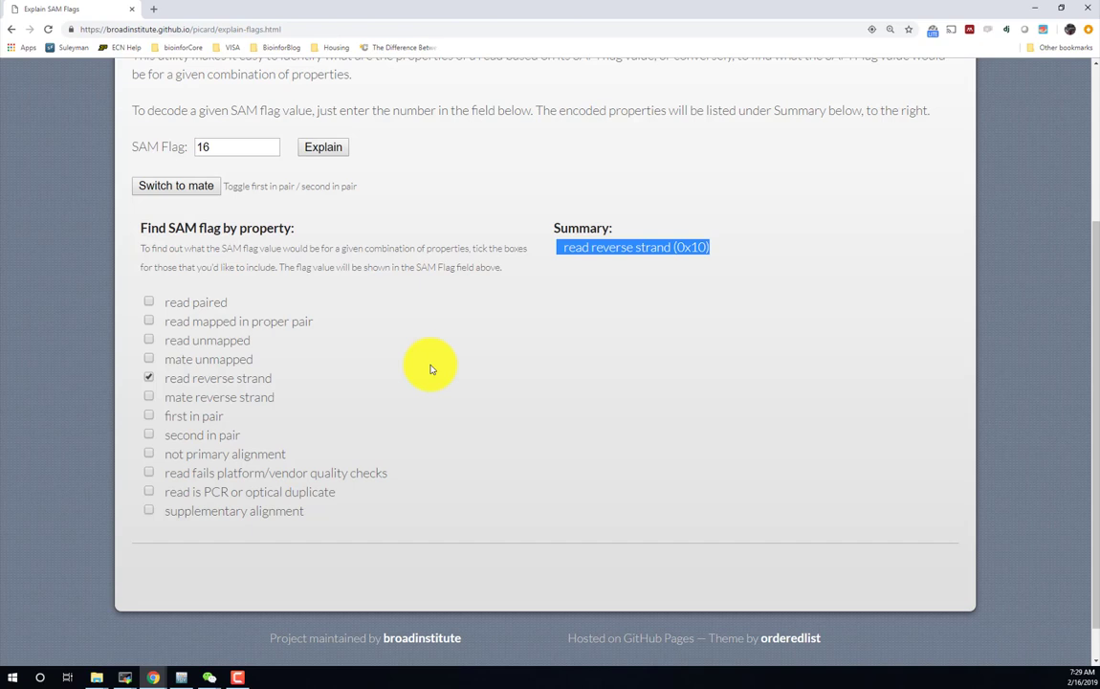
pyautogui.tripleClick(348, 269)
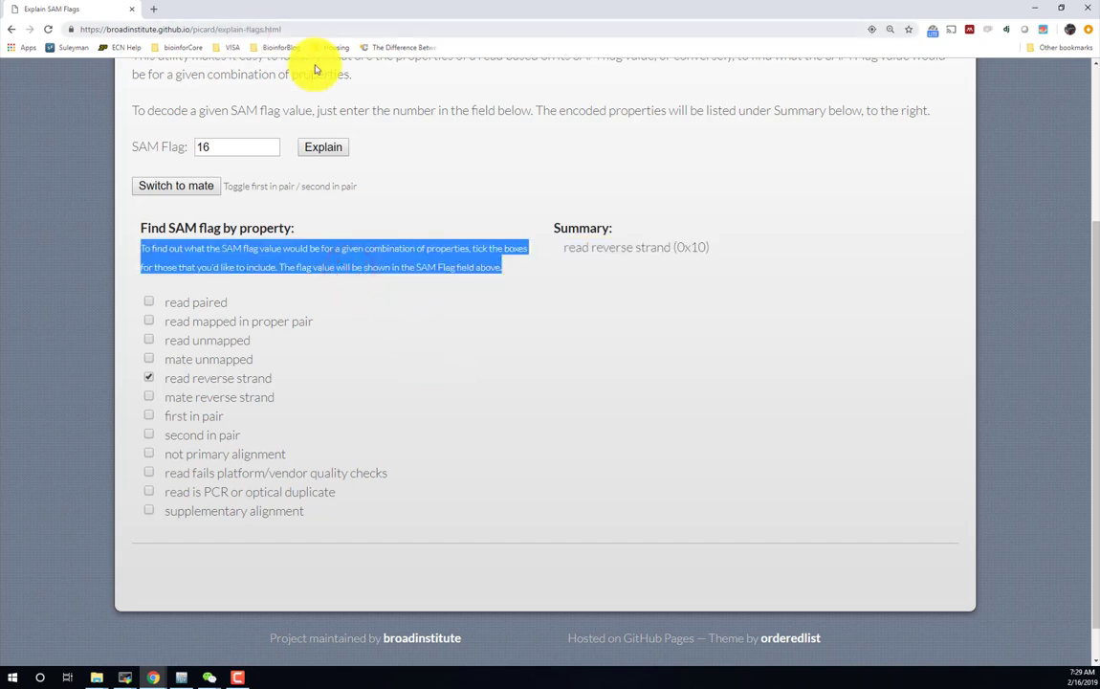
# Return to the MobaXterm terminal and print the working directory with pwd.
pyautogui.click(1041, 7)
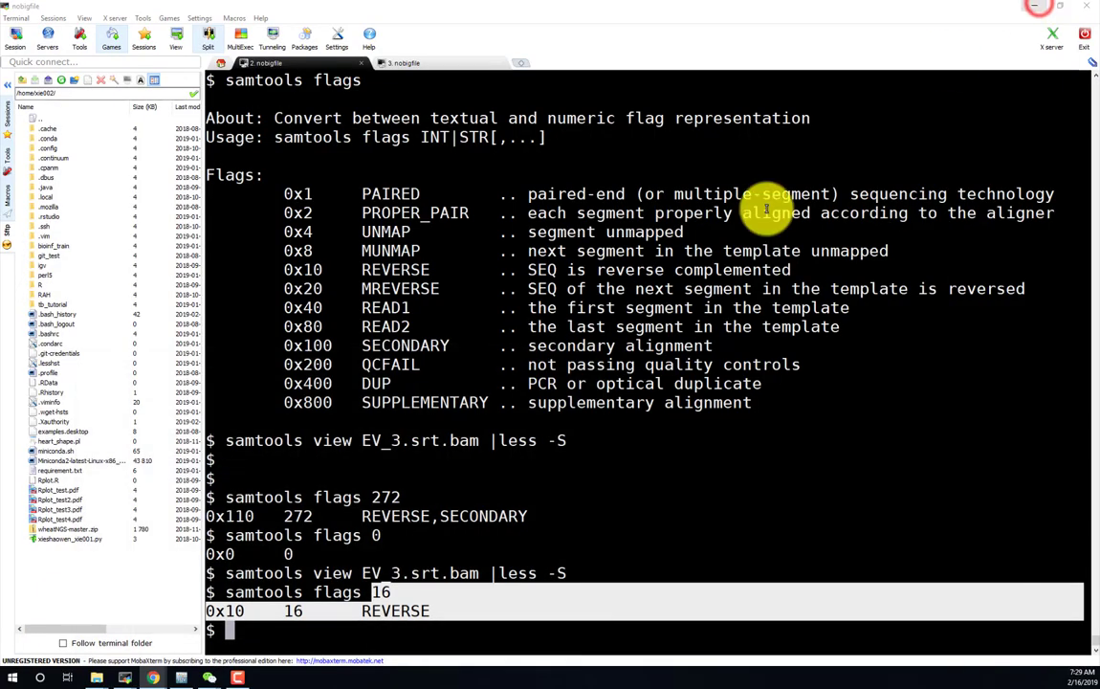
pyautogui.click(646, 250)
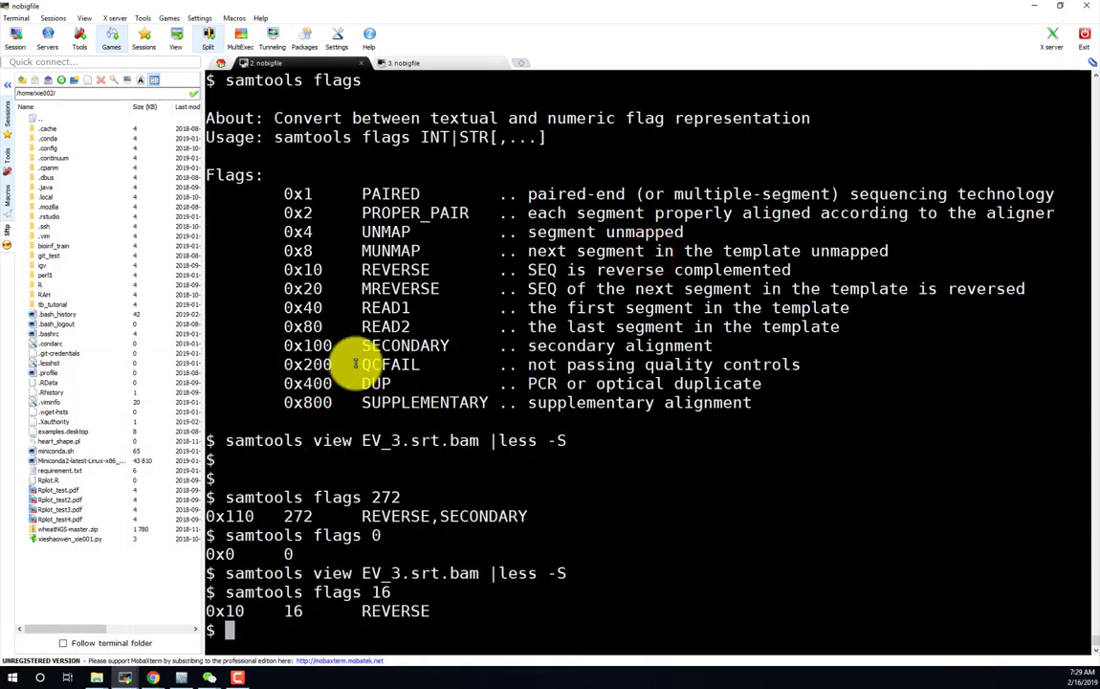
pyautogui.moveTo(332, 345); pyautogui.dragTo(543, 555)
pyautogui.click(544, 555)
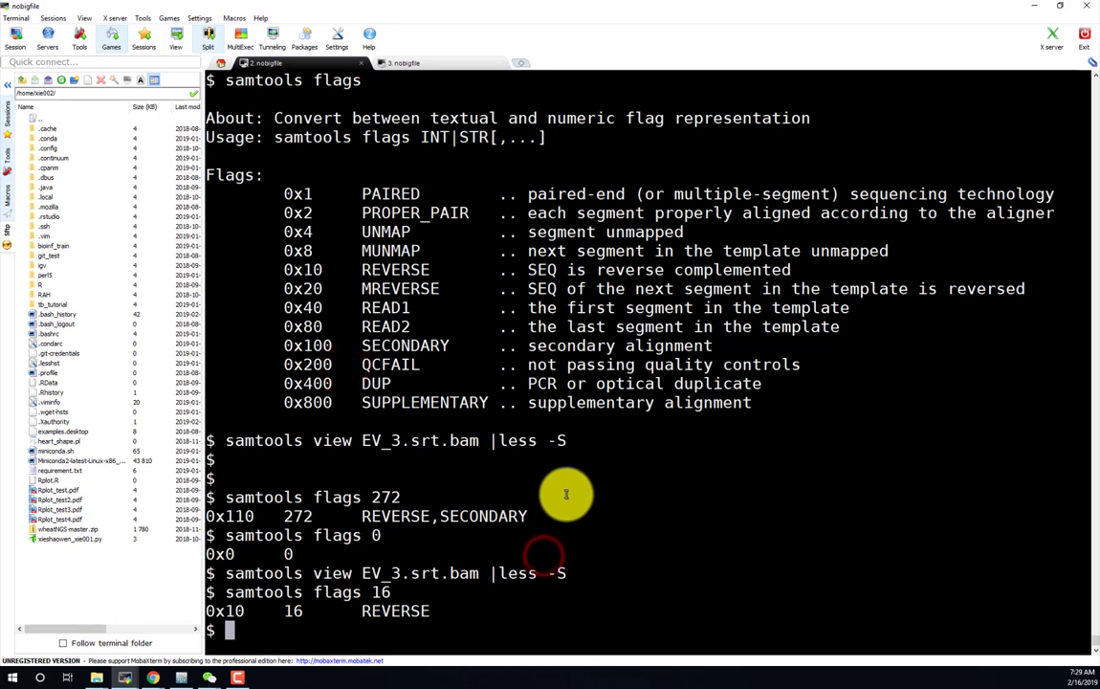
pyautogui.press('Return')
pyautogui.press('Return')
pyautogui.press('Return')
pyautogui.write('pwd')
pyautogui.press('Return')
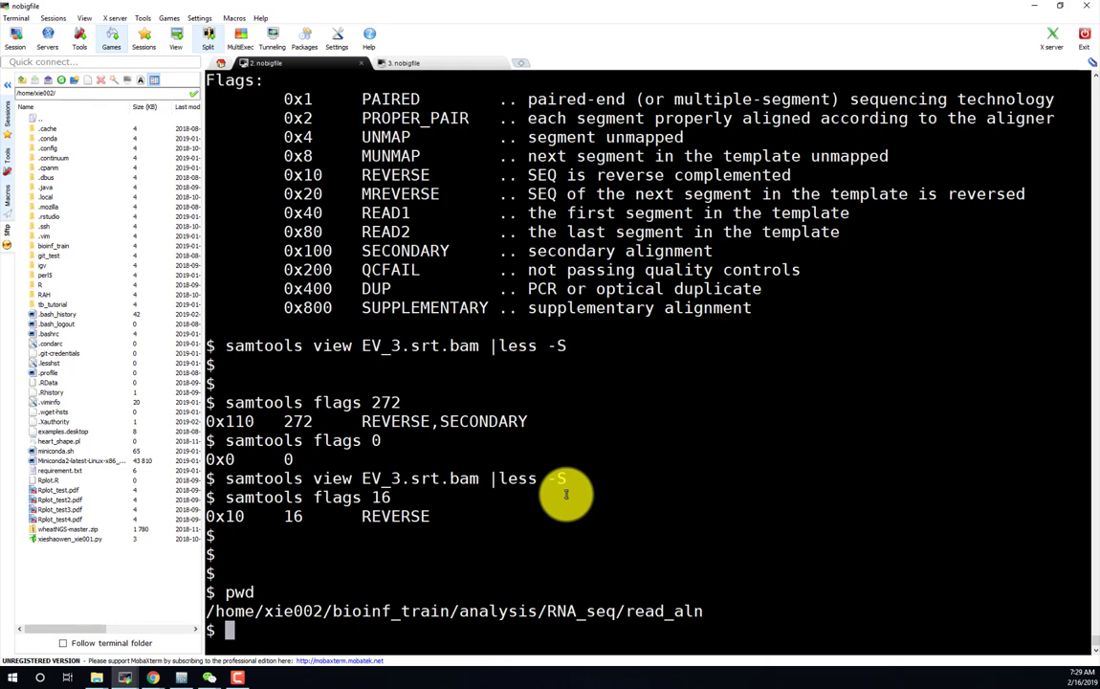
# List the files in the current read_aln directory with ls.
pyautogui.click(692, 357)
pyautogui.press('Return')
pyautogui.press('Return')
pyautogui.write('ls')
pyautogui.press('Return')
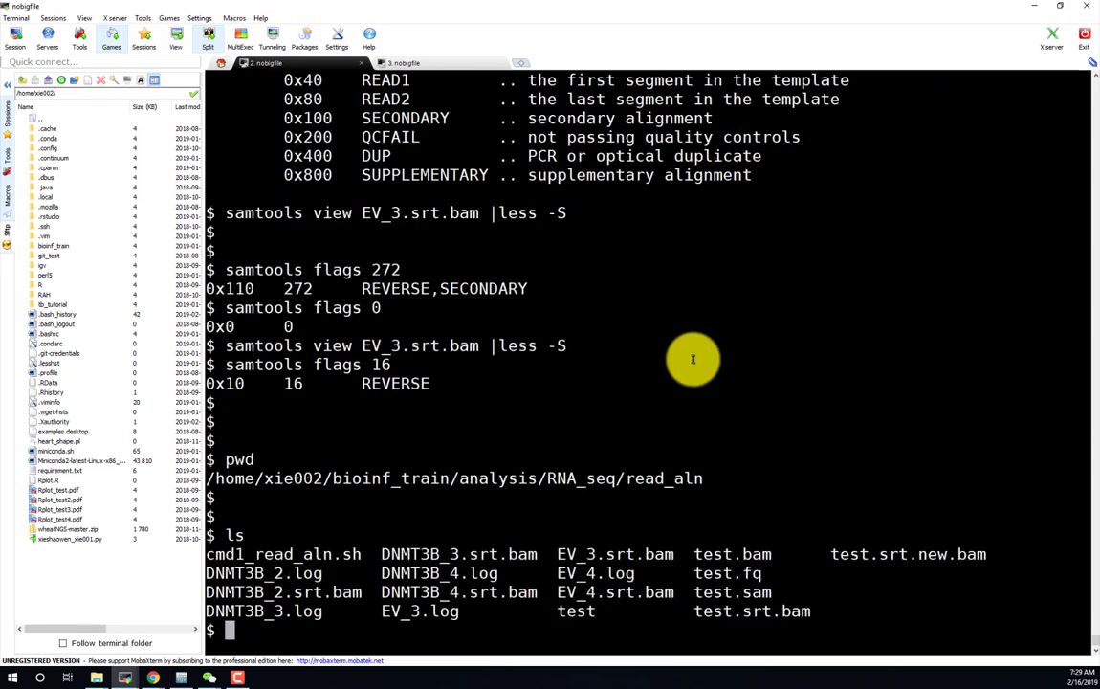
pyautogui.moveTo(417, 319); pyautogui.dragTo(545, 442)
pyautogui.click(585, 491)
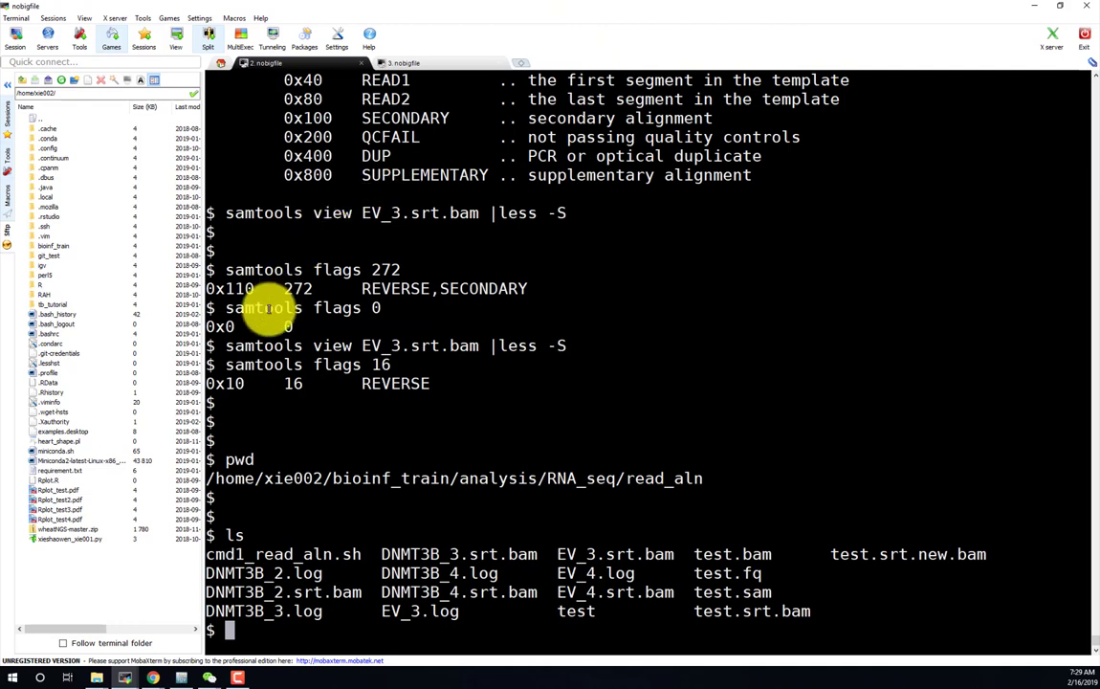
# Copy the printed read_aln directory path from the terminal and open that folder in the SFTP file browser.
pyautogui.click(599, 404)
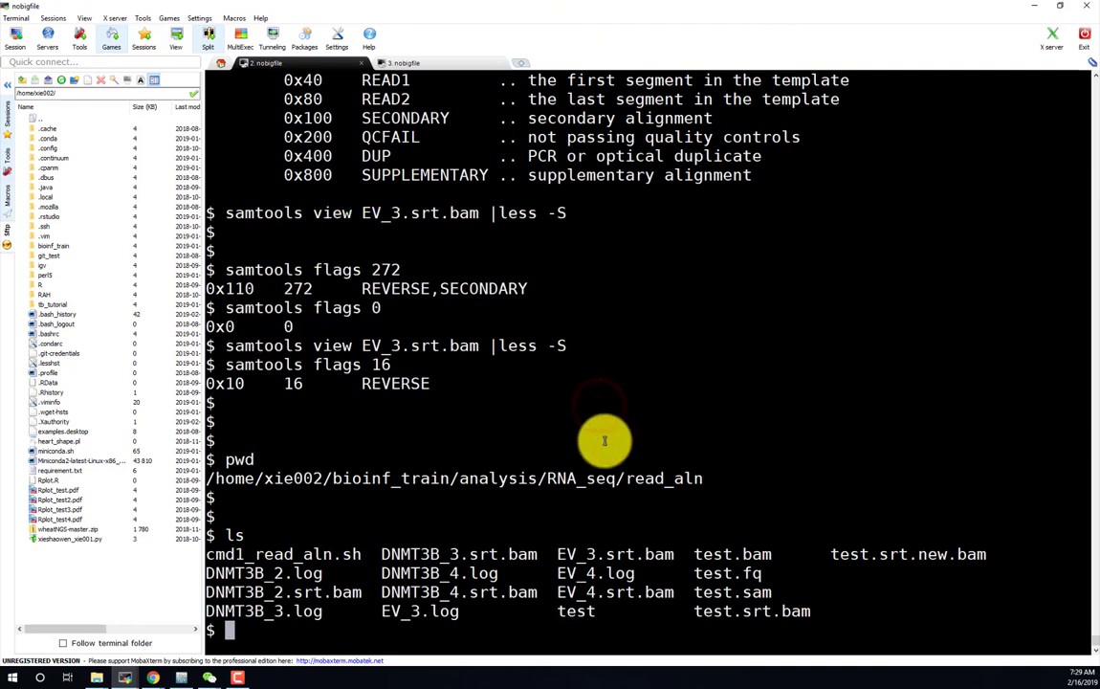
pyautogui.doubleClick(613, 477)
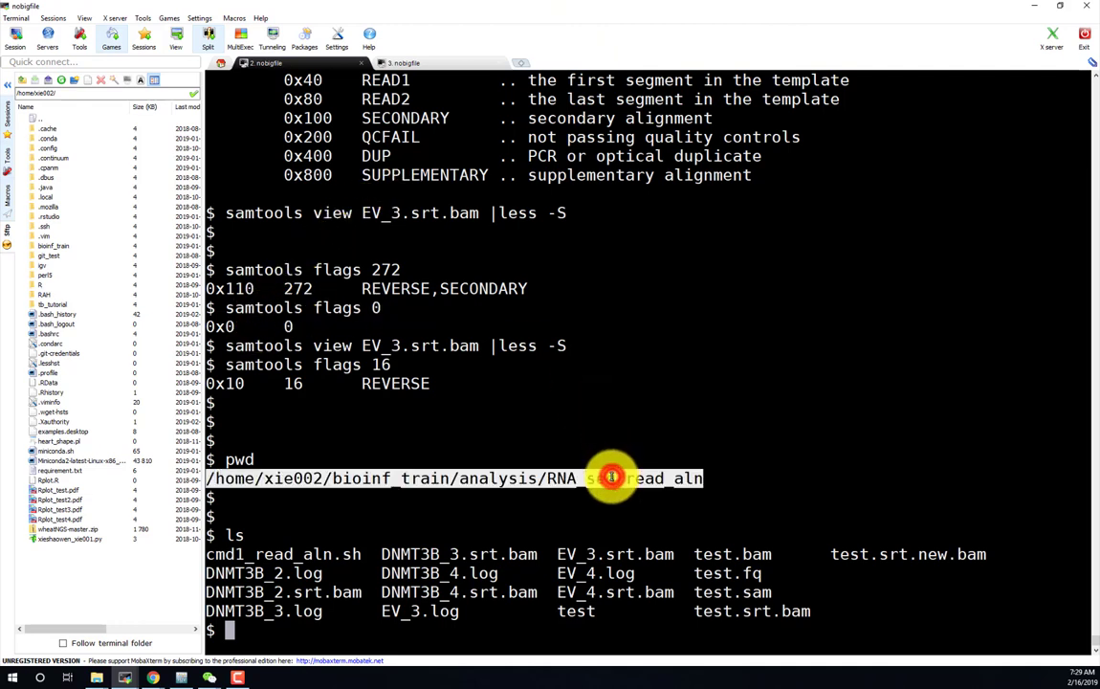
pyautogui.click(89, 92)
pyautogui.write('/home/xie002/bioinf_train/analysis/RNA_seq/read_aln')
pyautogui.press('Return')
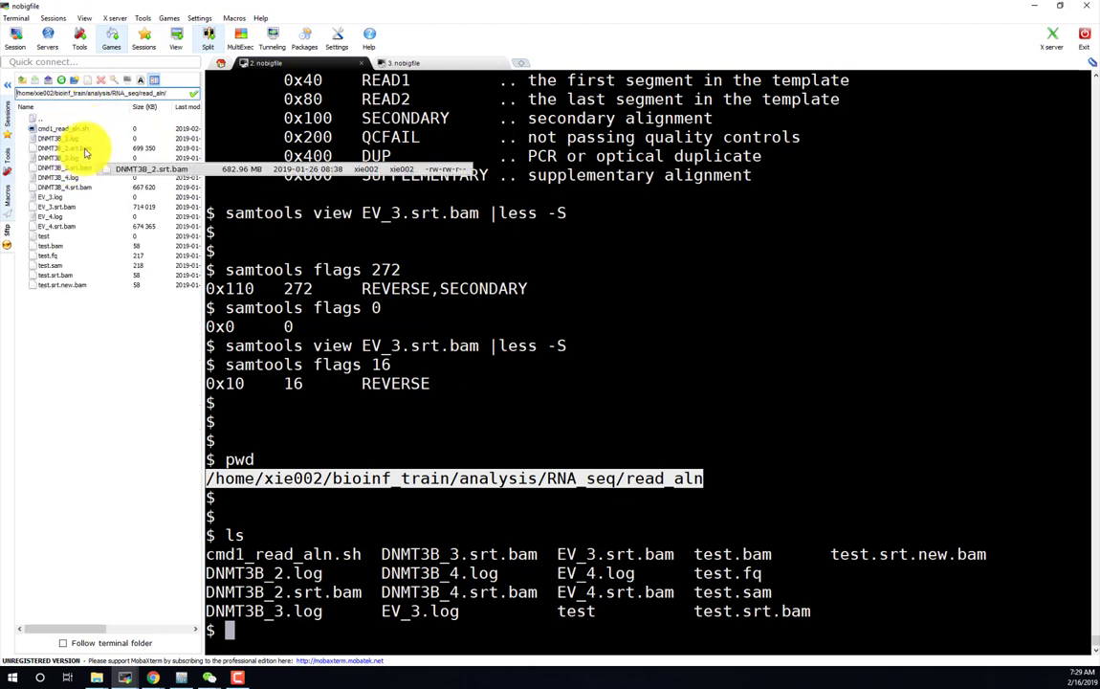
# Switch to Chrome, search Google for "igv", and open the Integrative Genomics Viewer home page at its Downloads section.
pyautogui.click(152, 677)
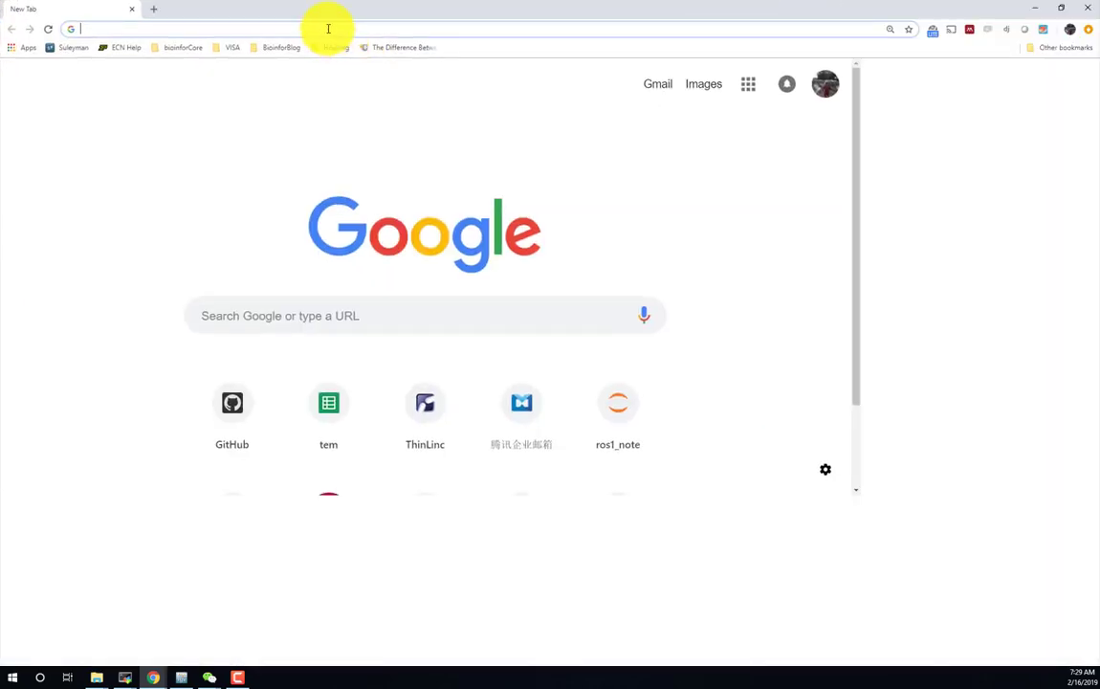
pyautogui.click(326, 30)
pyautogui.write('igv')
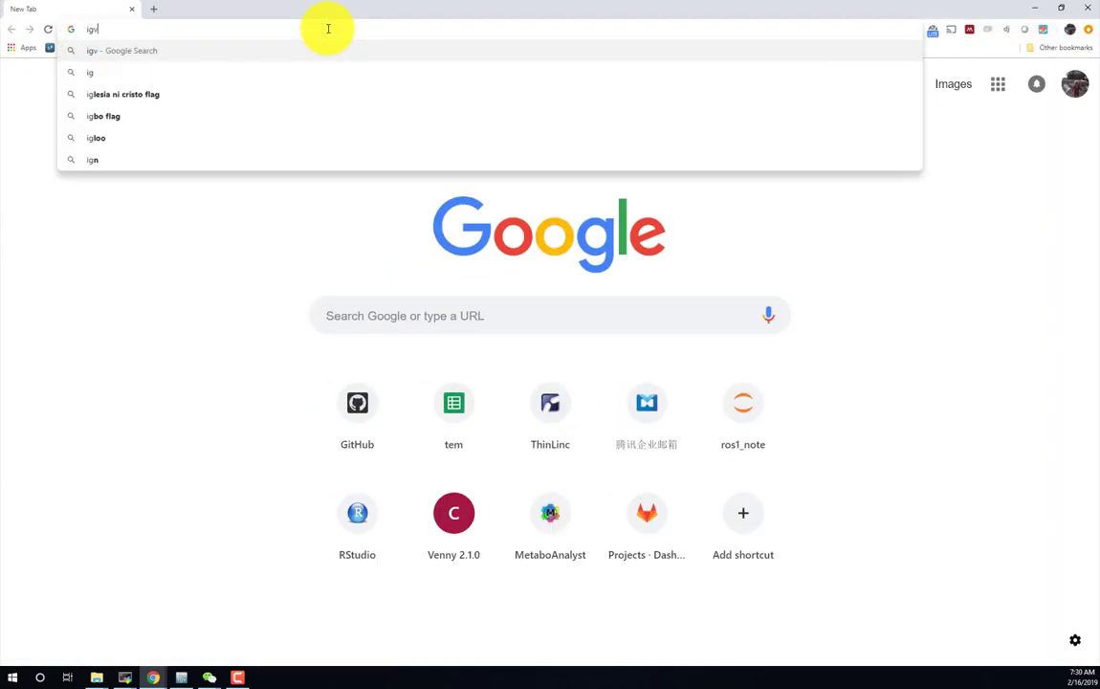
pyautogui.press('Return')
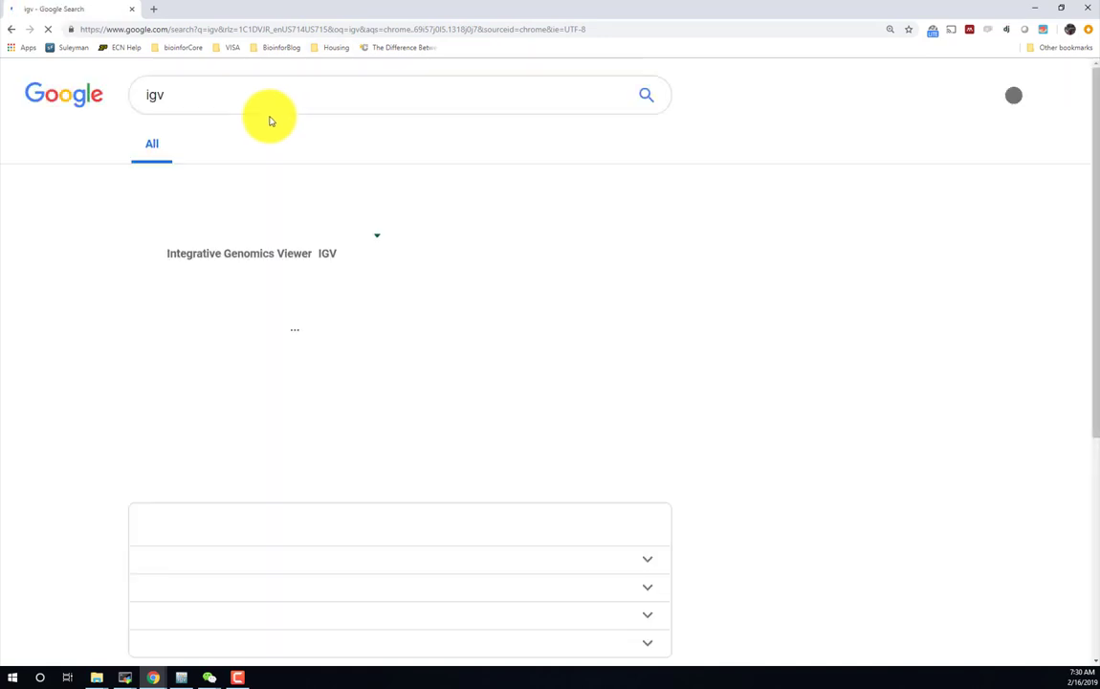
pyautogui.click(258, 219)
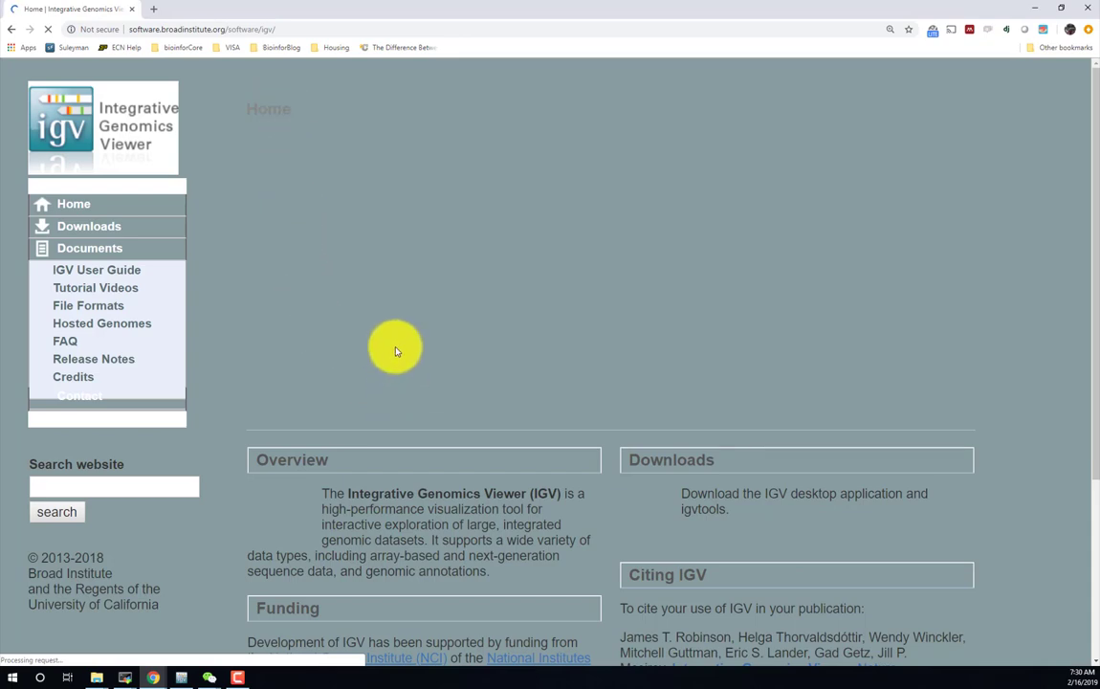
pyautogui.scroll(-3, 564, 435)
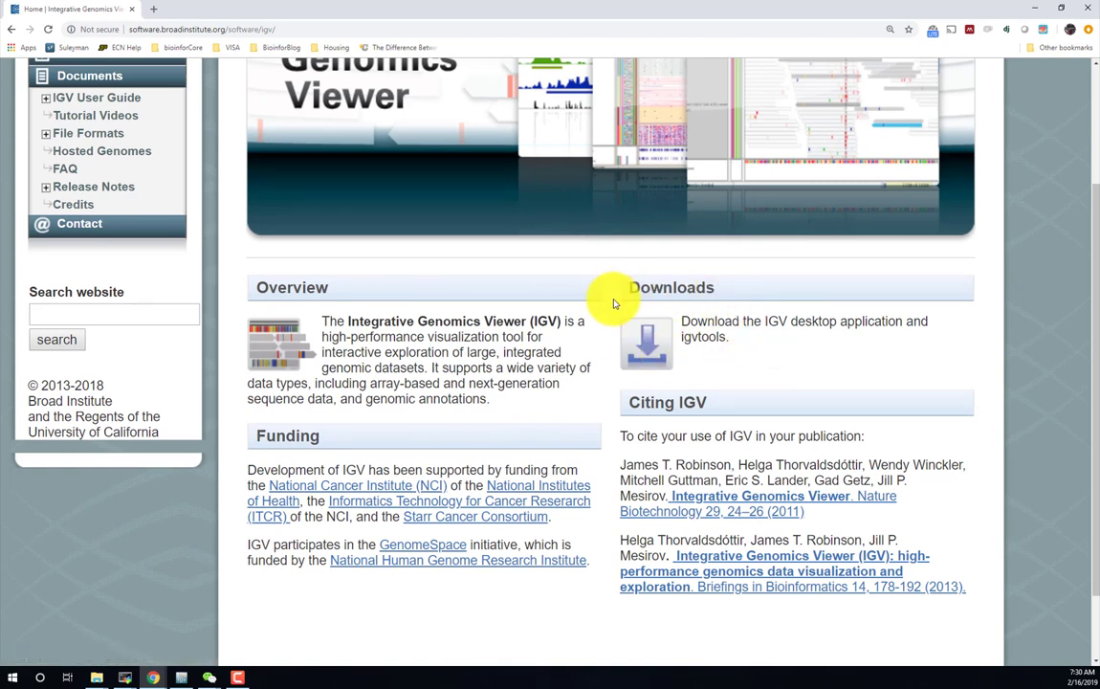
# Open the IGV download page and review the Mac, Windows, Linux and Java Web Start options.
pyautogui.click(662, 341)
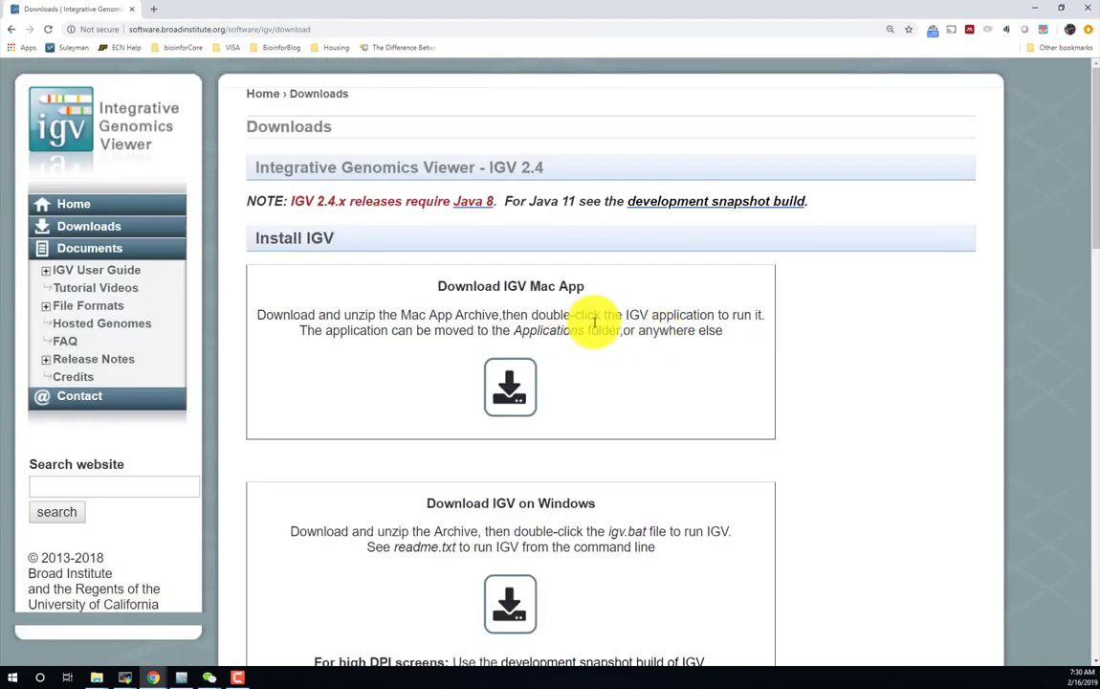
pyautogui.scroll(-2, 593, 335)
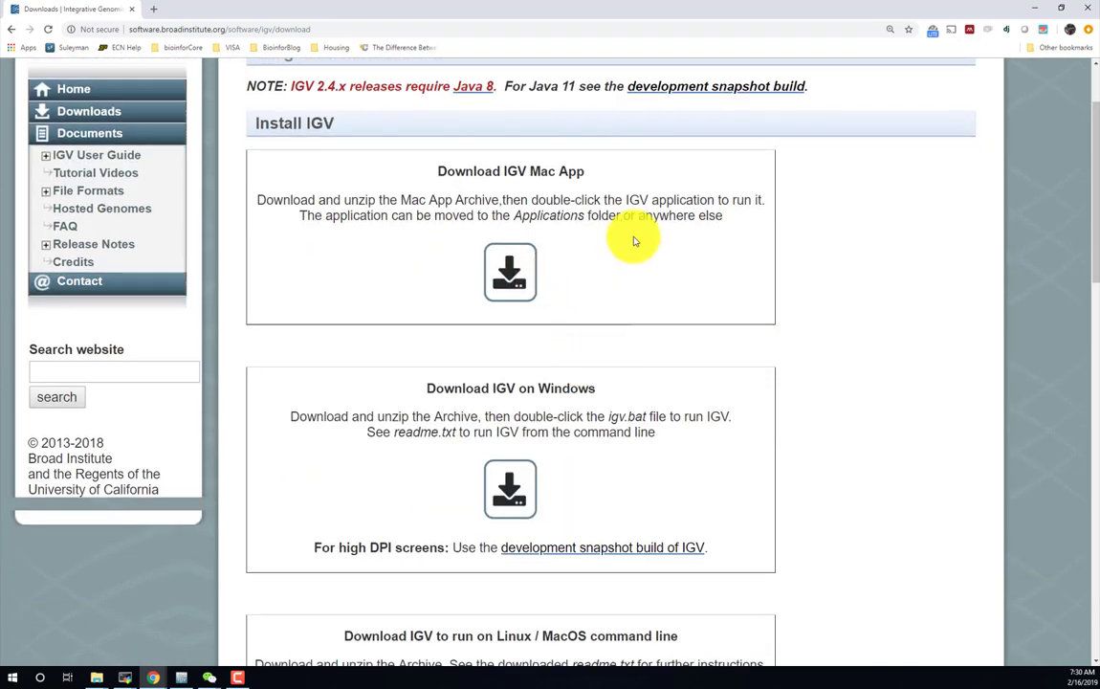
pyautogui.moveTo(393, 155); pyautogui.dragTo(690, 241)
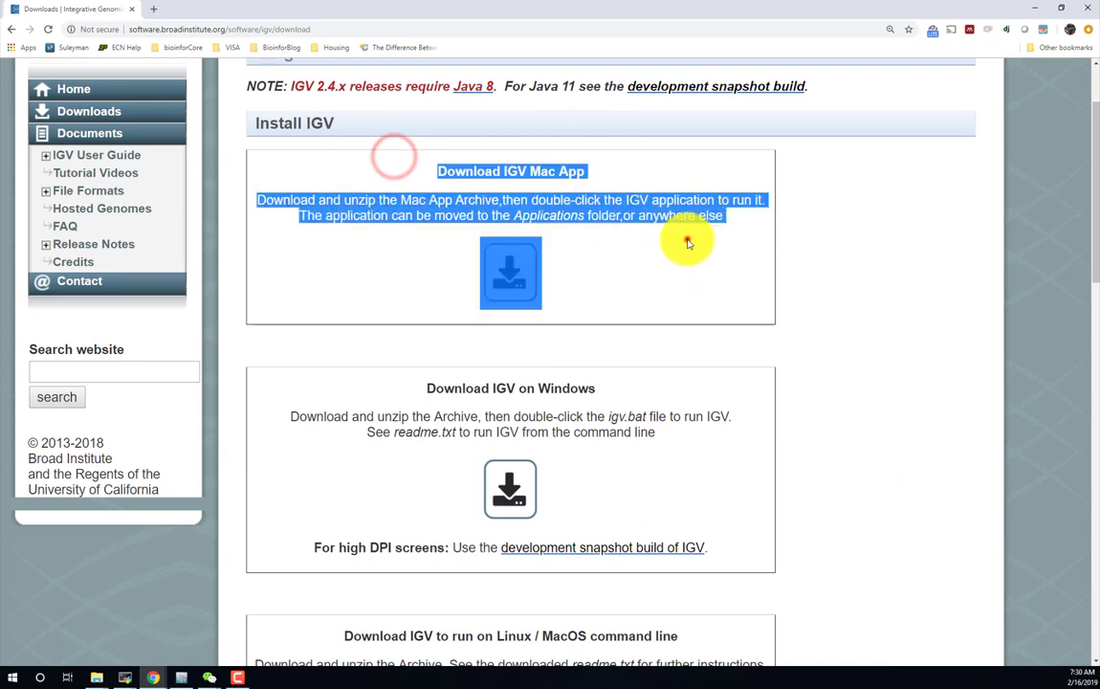
pyautogui.click(687, 239)
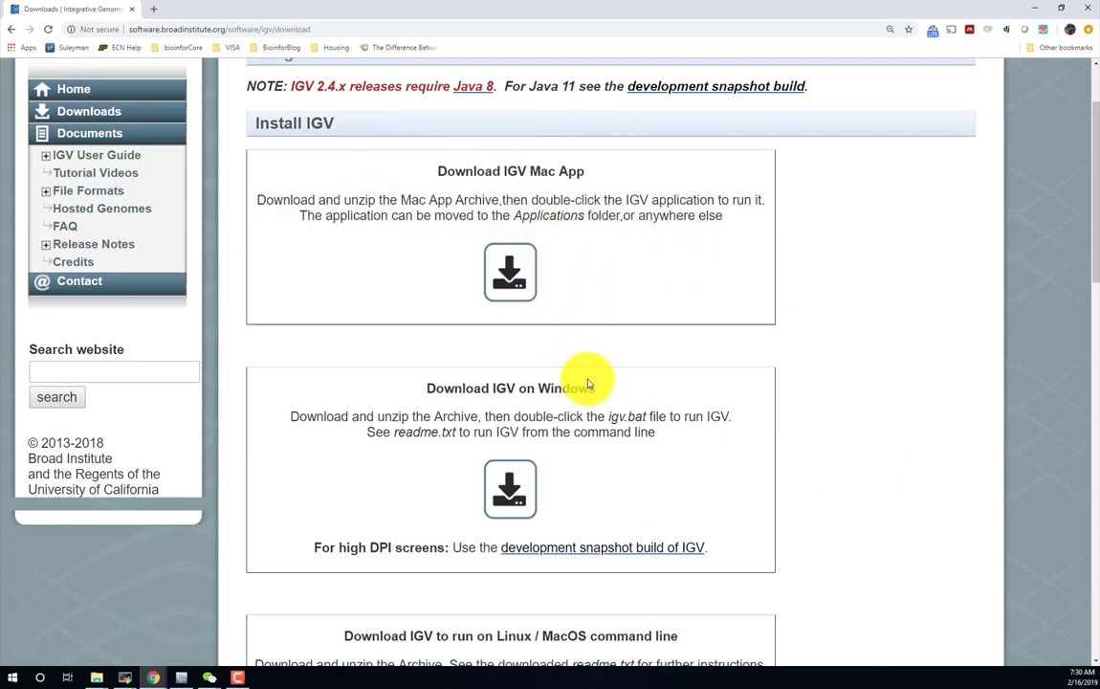
pyautogui.scroll(-4, 574, 411)
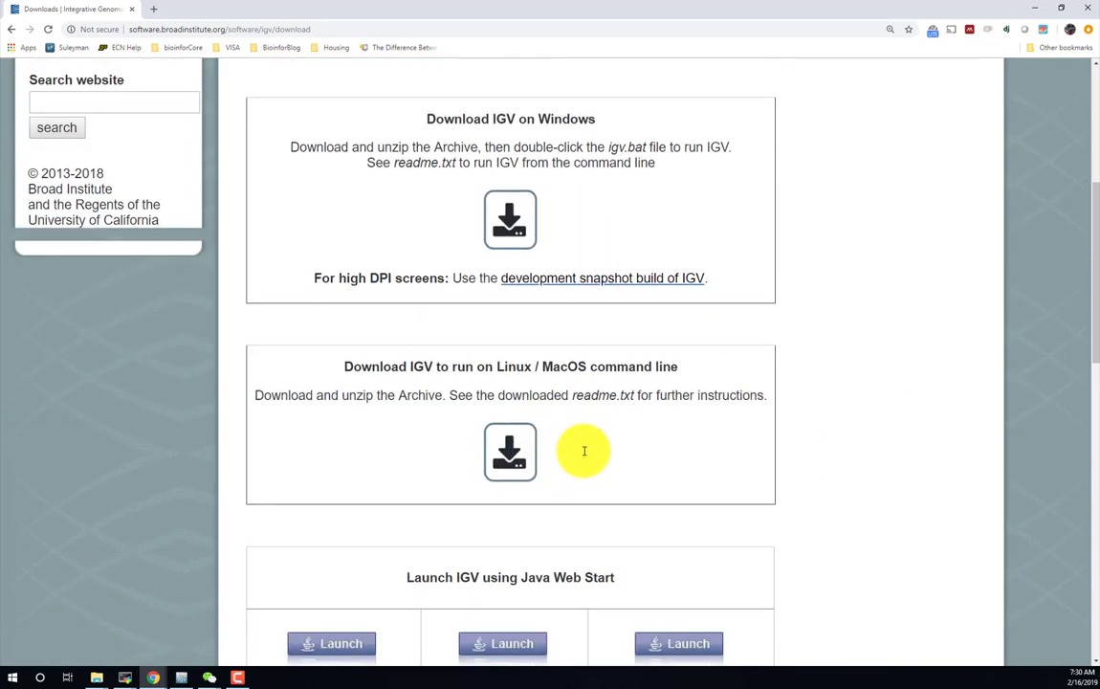
pyautogui.scroll(-1, 586, 446)
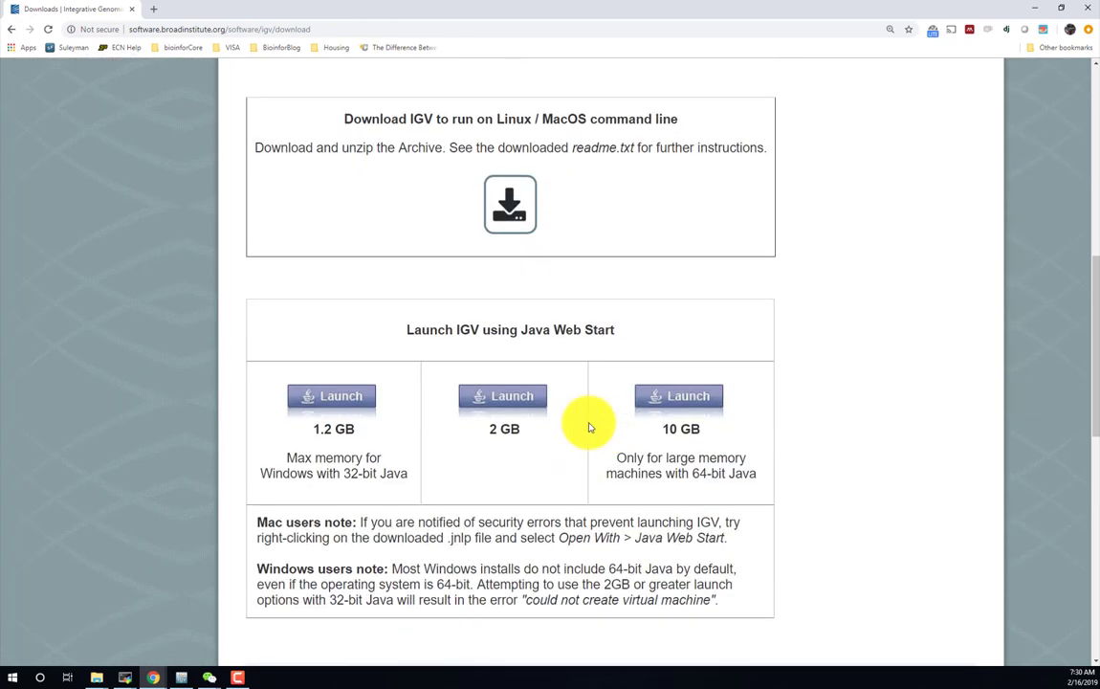
# Download the 2 GB Java Web Start launcher igv24_lm.jnlp, keep the file and run it to start IGV.
pyautogui.moveTo(513, 329); pyautogui.dragTo(678, 329)
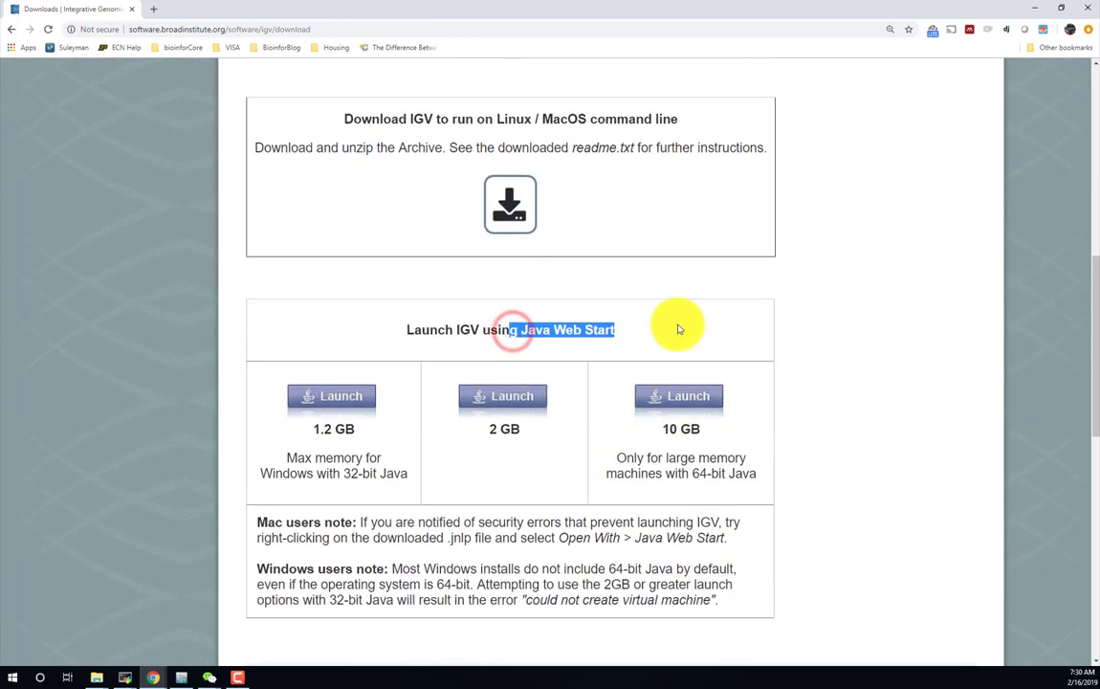
pyautogui.click(523, 399)
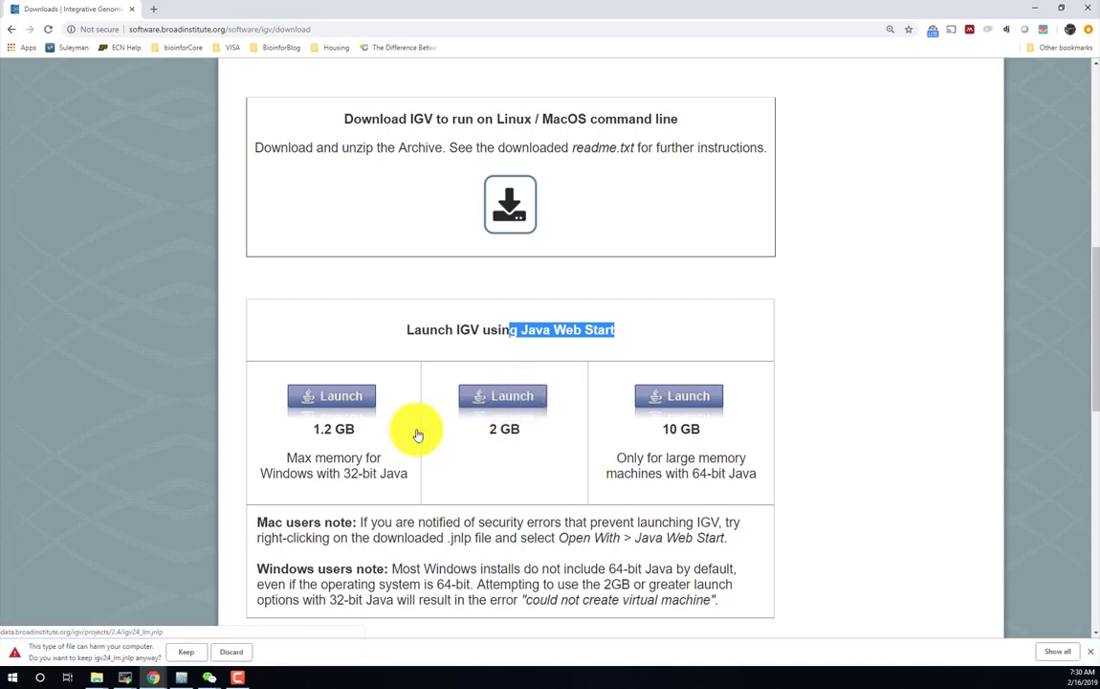
pyautogui.click(188, 650)
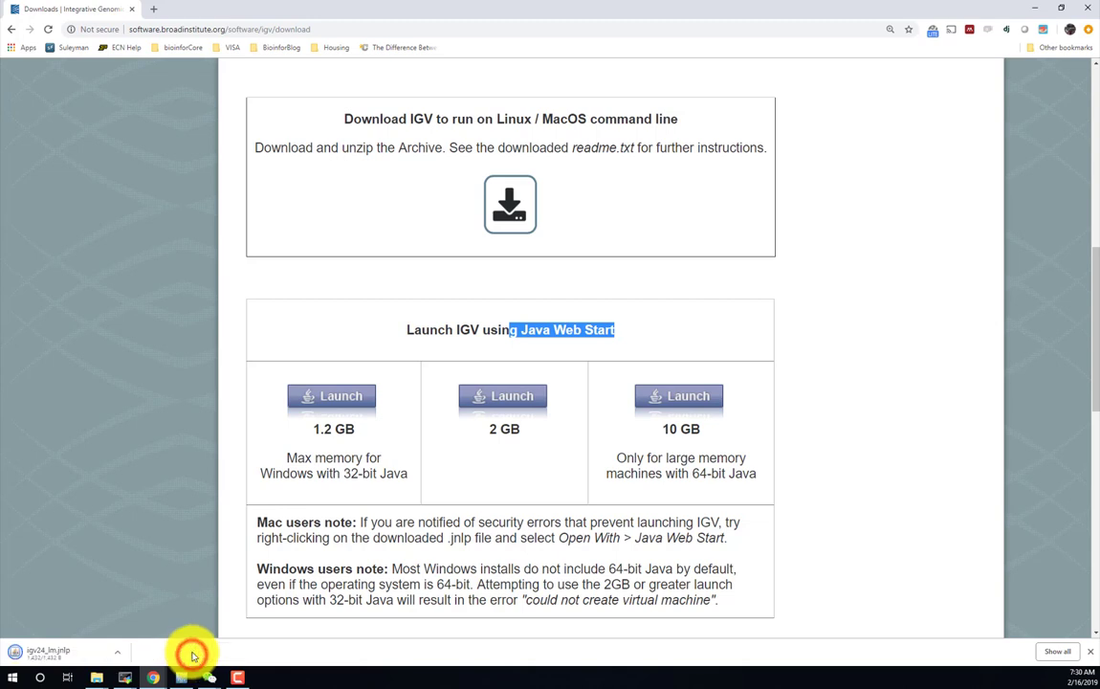
pyautogui.click(66, 656)
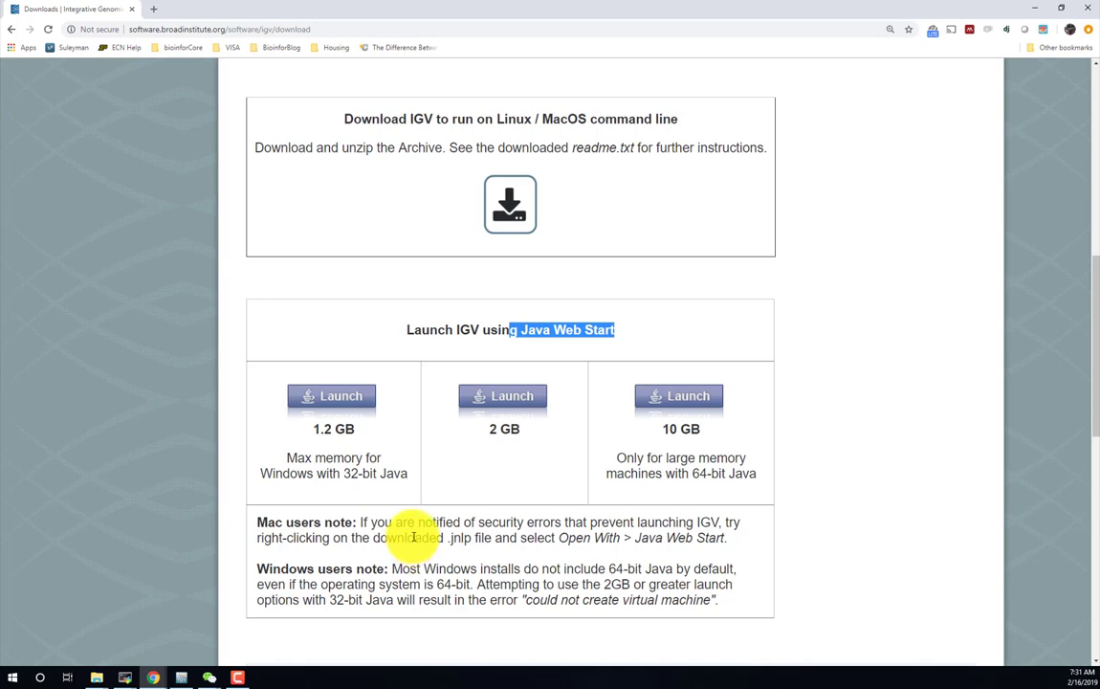
# Switch to MobaXterm and change the SFTP file browser's path to the bioinf_train/data folder.
pyautogui.moveTo(451, 13); pyautogui.dragTo(464, 247)
pyautogui.click(421, 169)
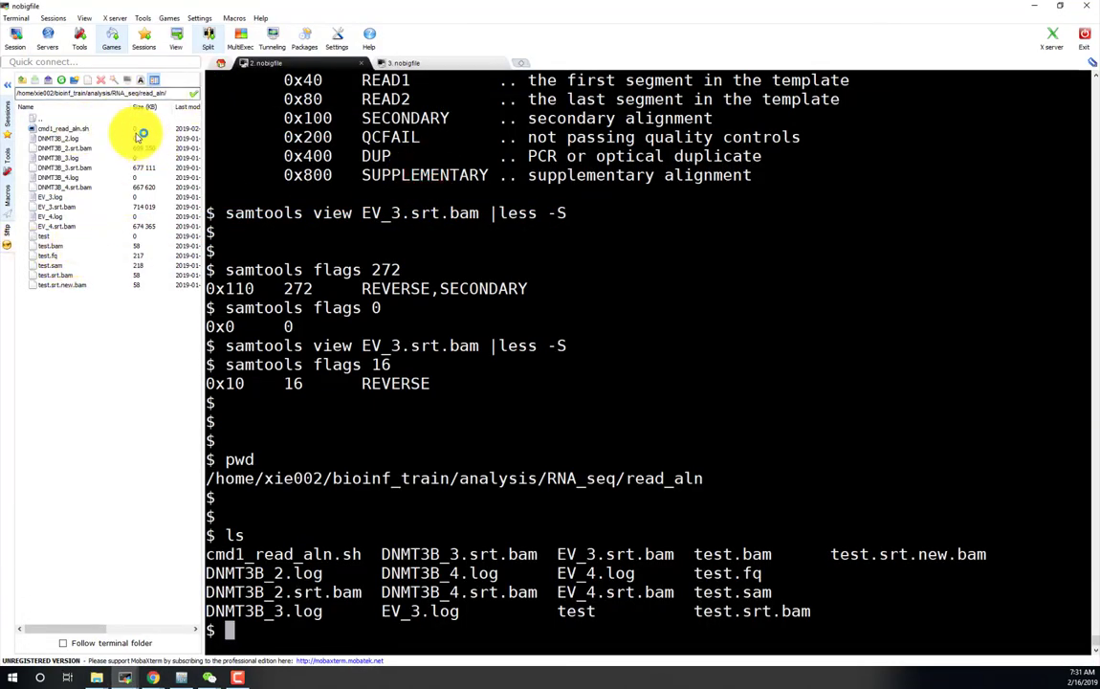
pyautogui.click(110, 91)
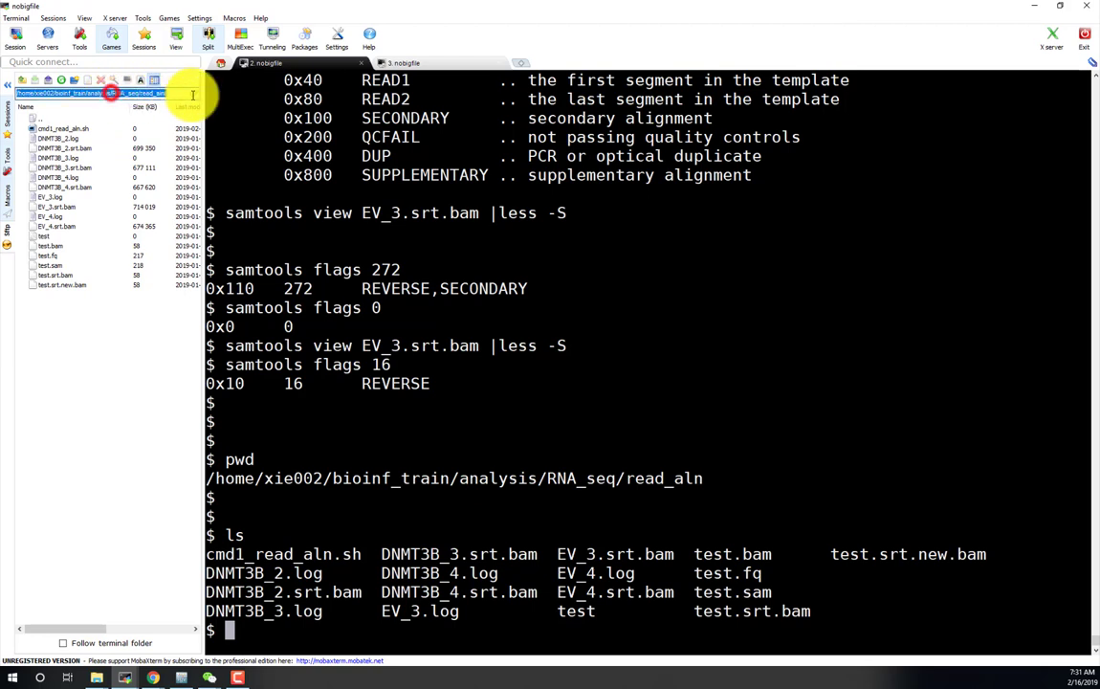
pyautogui.click(177, 94)
pyautogui.moveTo(177, 94); pyautogui.dragTo(126, 93)
pyautogui.press('BackSpace')
pyautogui.press('BackSpace')
pyautogui.press('BackSpace')
pyautogui.press('BackSpace')
pyautogui.write('data')
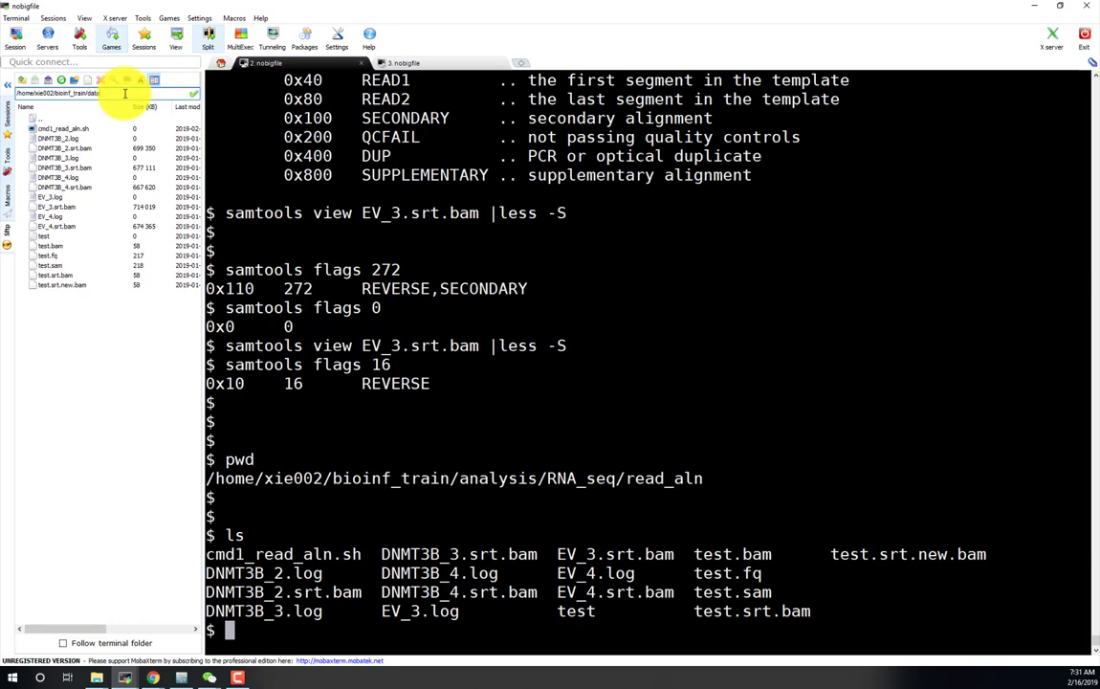
pyautogui.press('Return')
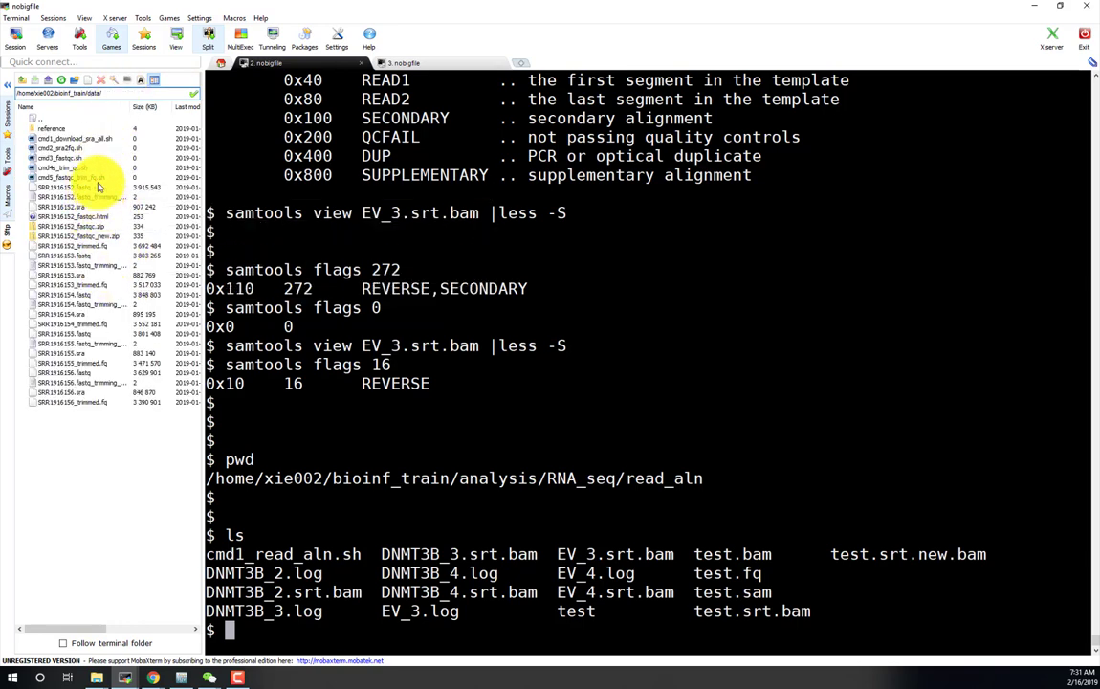
# Open the reference folder, widen the name column and select the two Saccharomyces_cerevisiae GTF and FASTA files.
pyautogui.doubleClick(67, 128)
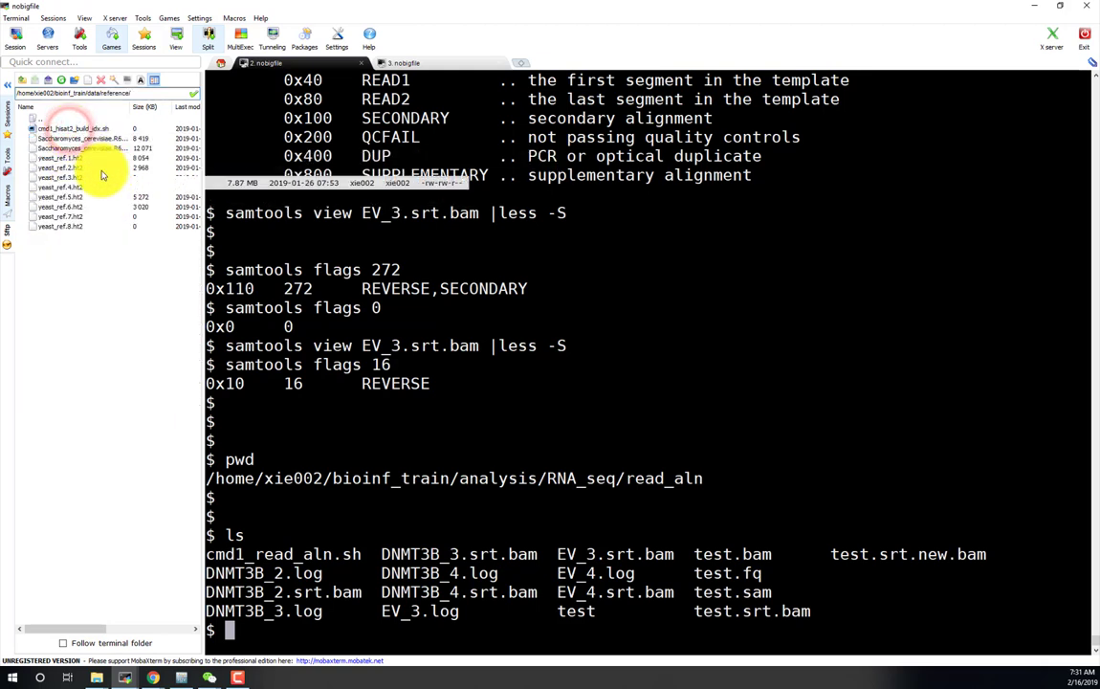
pyautogui.moveTo(128, 107); pyautogui.dragTo(177, 113)
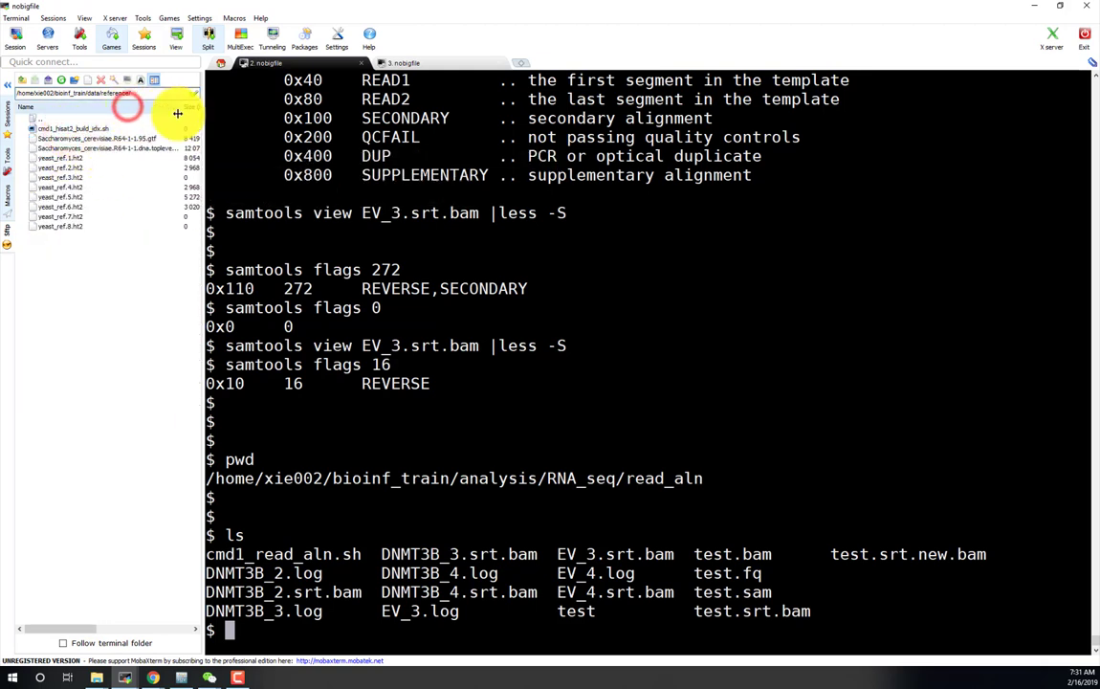
pyautogui.keyDown('shift'); pyautogui.click(149, 139); pyautogui.keyUp('shift')
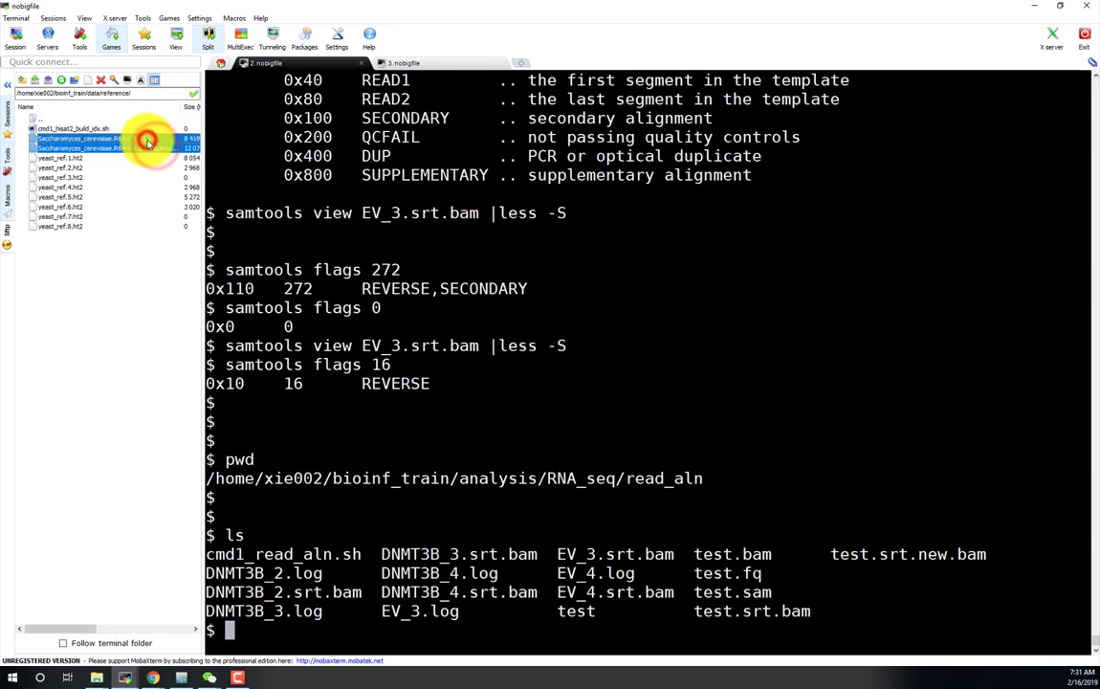
# Restore MobaXterm to a smaller window and minimize the SAMv1.pdf browser window to expose the desktop.
pyautogui.click(1061, 12)
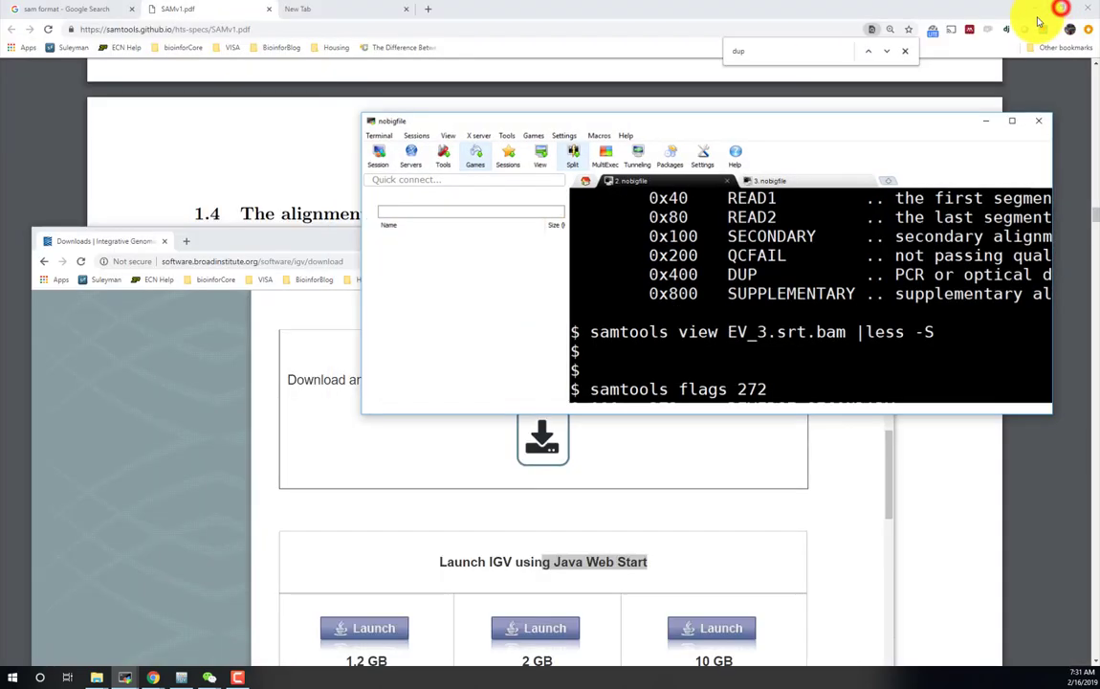
pyautogui.click(1033, 11)
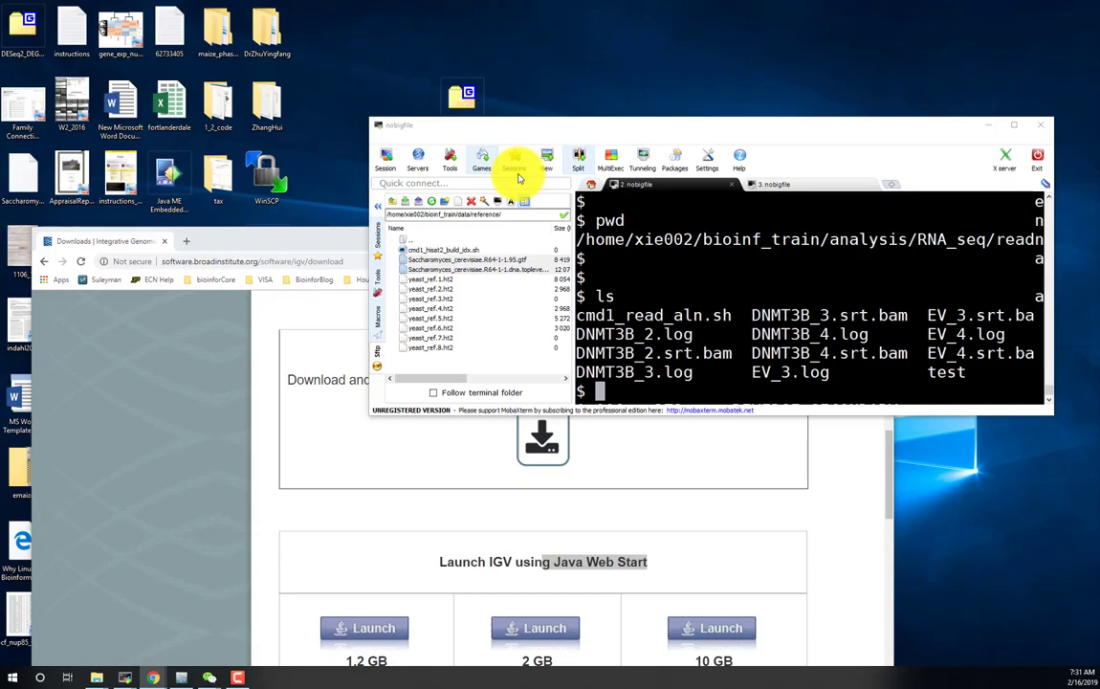
pyautogui.click(516, 173)
pyautogui.click(586, 68)
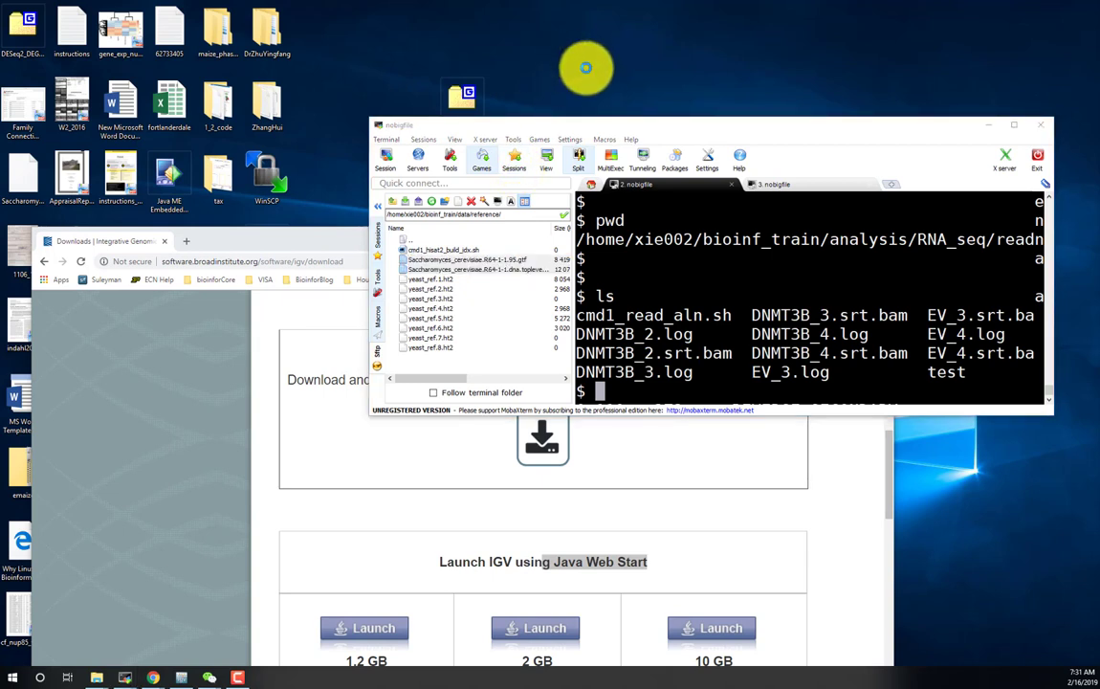
# Create a new folder on the desktop.
pyautogui.rightClick(577, 63)
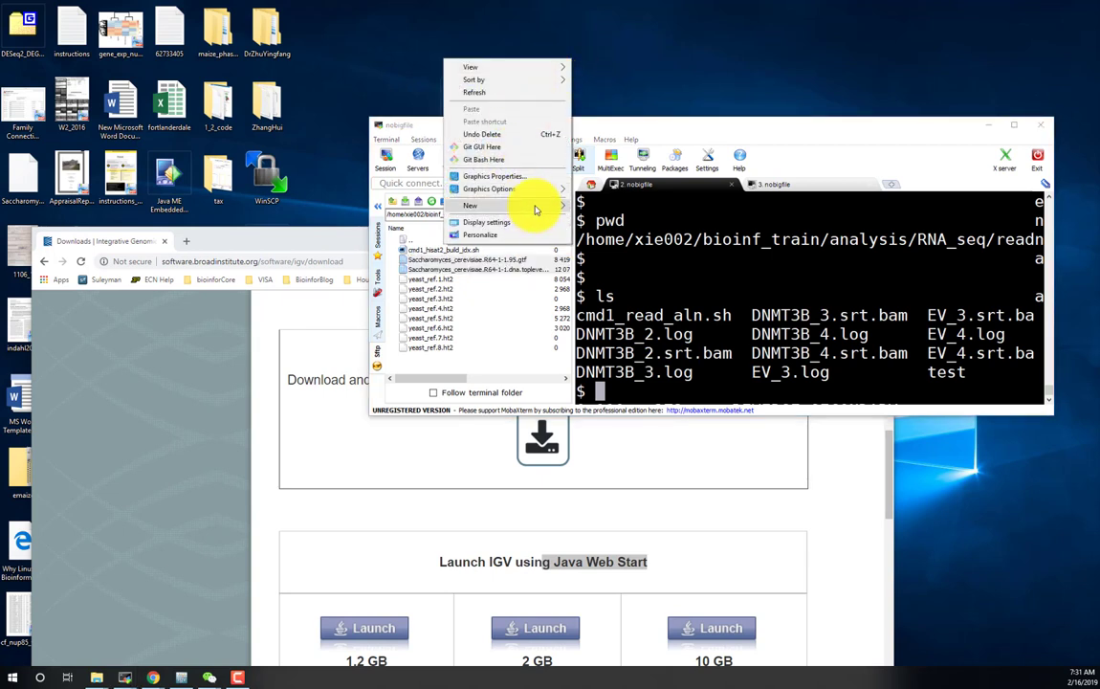
pyautogui.moveTo(535, 210)
pyautogui.click(587, 206)
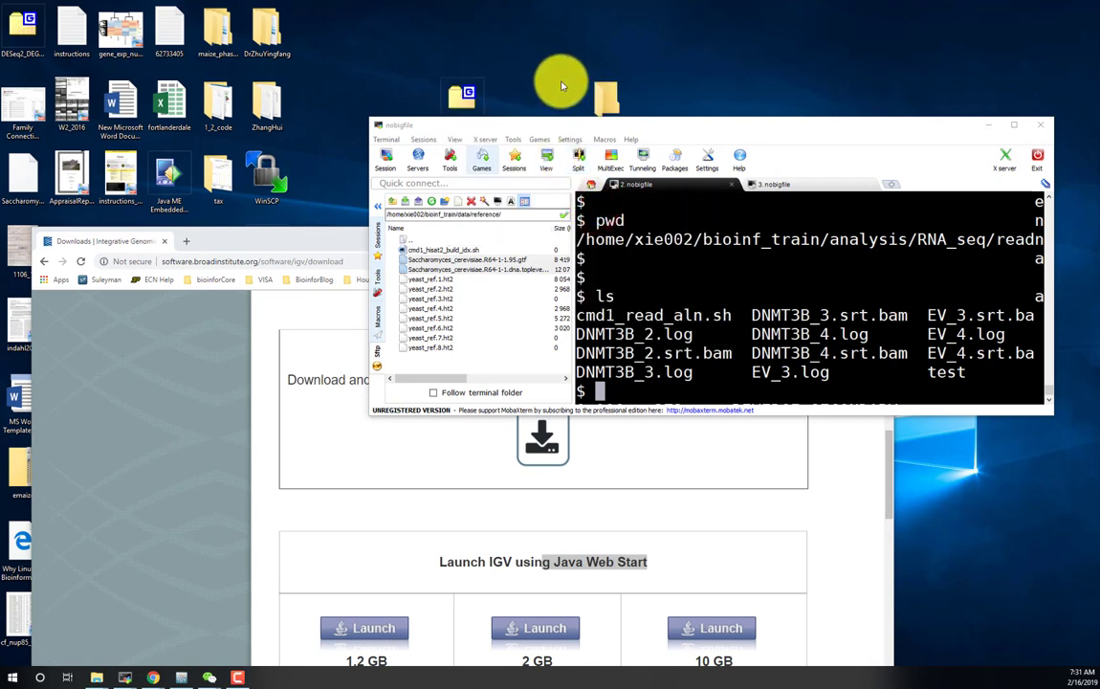
pyautogui.click(599, 89)
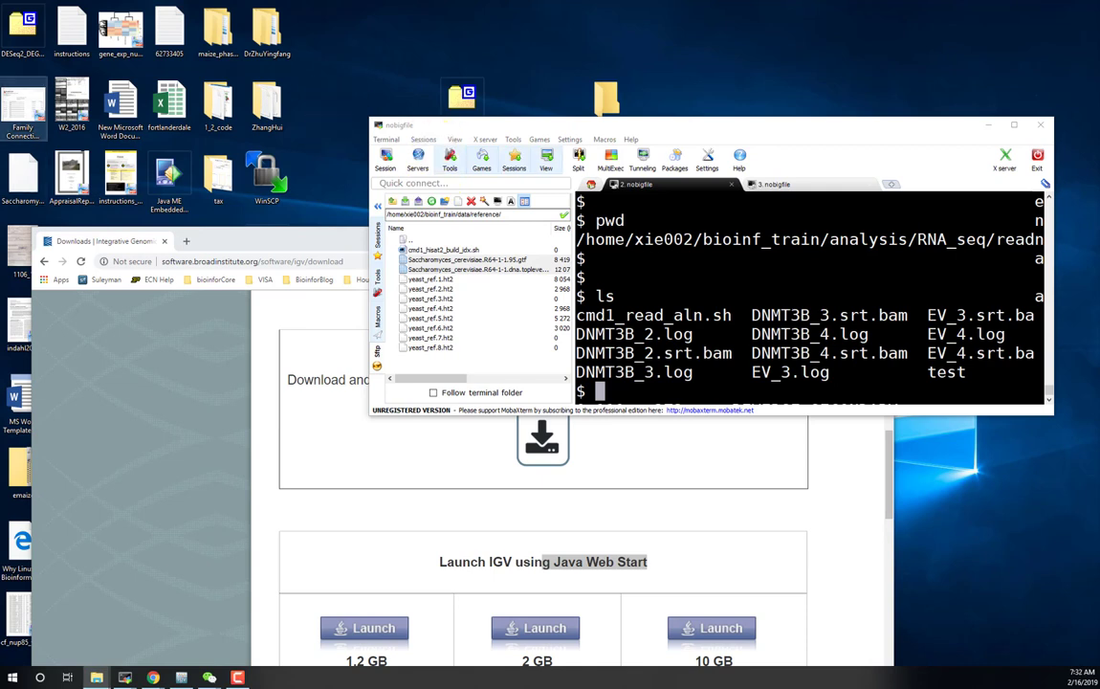
# Open the new desktop folder beside MobaXterm and download the selected Saccharomyces_cerevisiae GTF and toplevel FASTA files into it.
pyautogui.doubleClick(454, 97)
pyautogui.moveTo(650, 96); pyautogui.dragTo(882, 163)
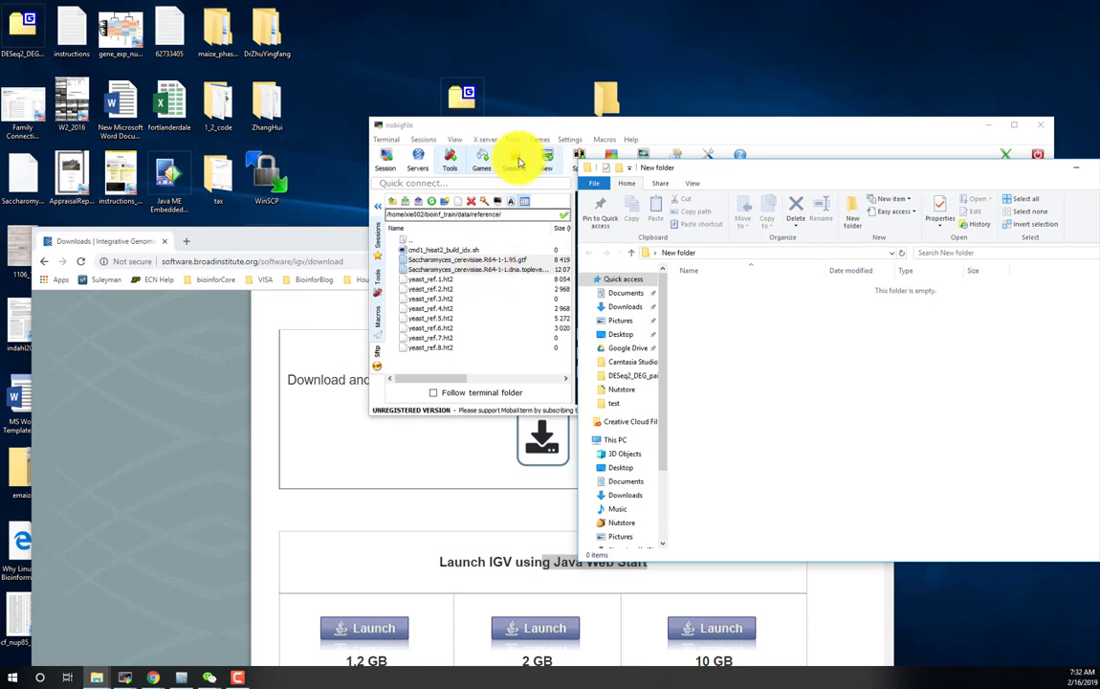
pyautogui.moveTo(496, 124); pyautogui.dragTo(279, 68)
pyautogui.moveTo(299, 205); pyautogui.dragTo(903, 437)
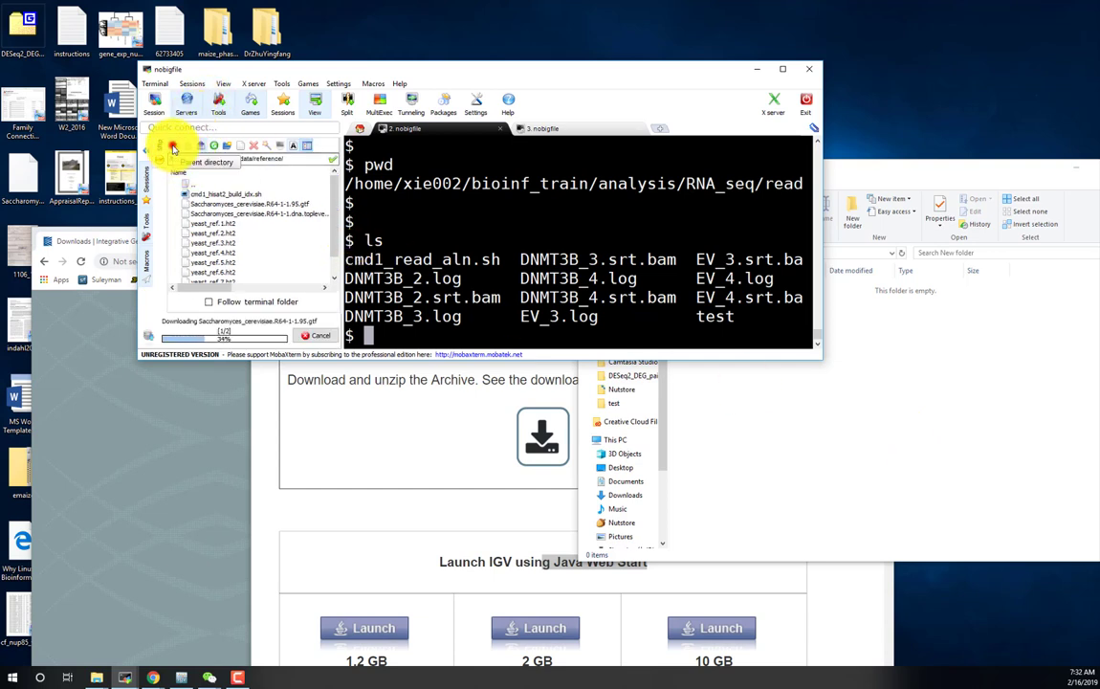
# Go back up to bioinf_train in the SFTP browser and open analysis/RNA_seq/read_aln.
pyautogui.click(174, 148)
pyautogui.click(173, 148)
pyautogui.click(174, 149)
pyautogui.click(173, 148)
pyautogui.doubleClick(215, 193)
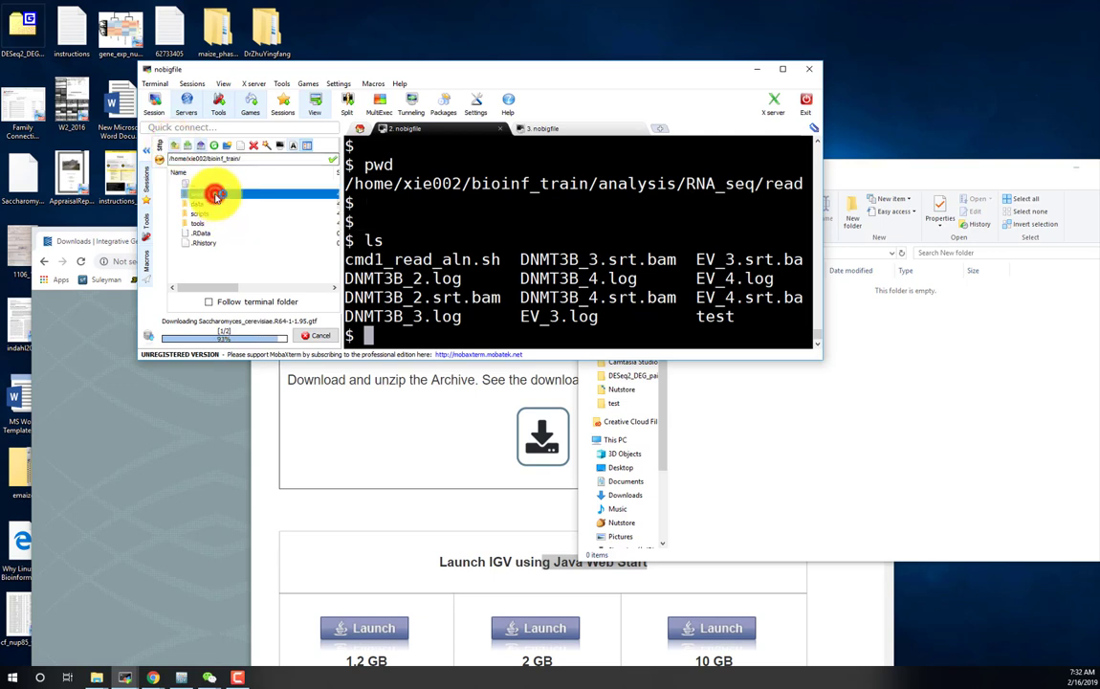
pyautogui.doubleClick(220, 196)
pyautogui.click(223, 197)
pyautogui.doubleClick(222, 197)
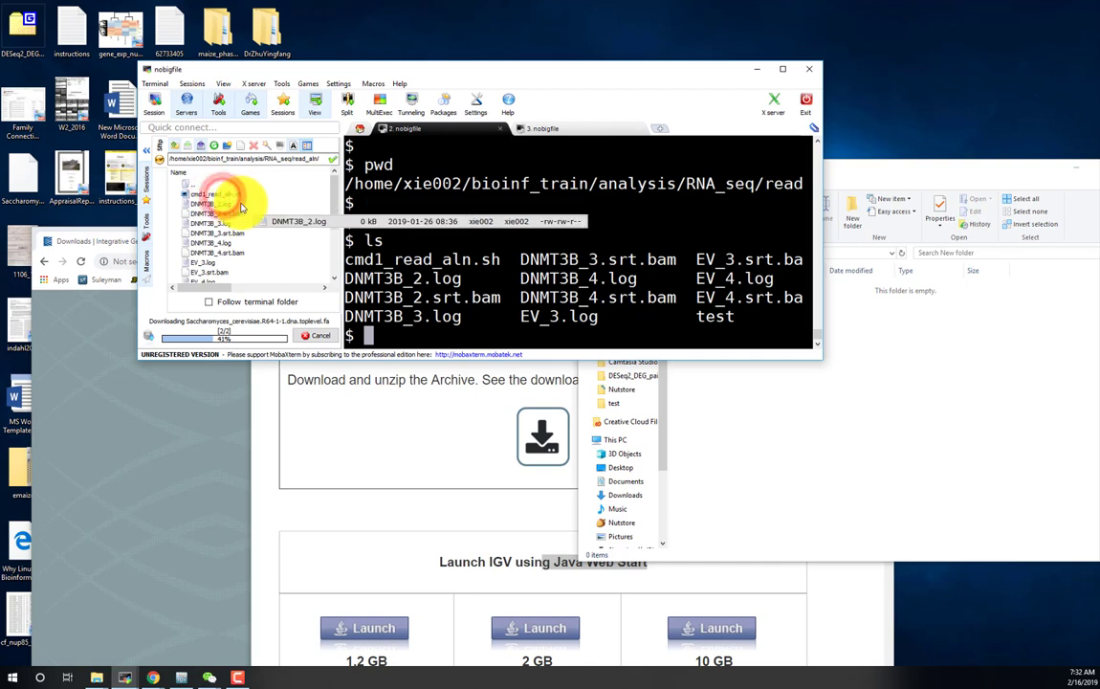
# Download DNMT3B_2.srt.bam from read_aln into the new desktop folder.
pyautogui.scroll(-3, 246, 218)
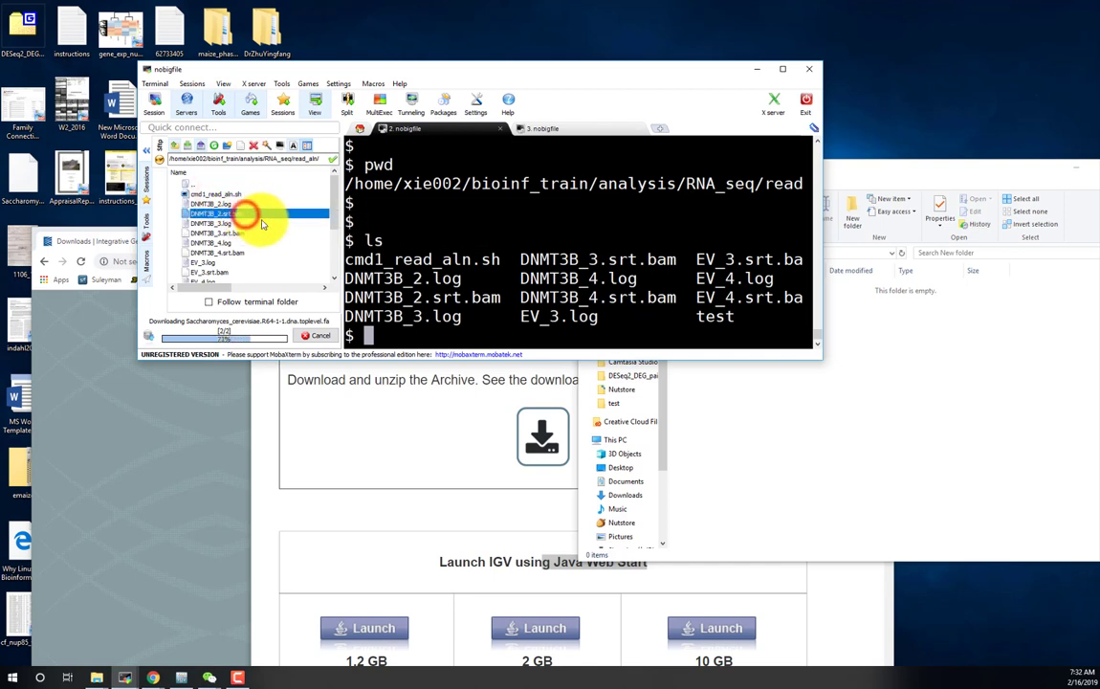
pyautogui.scroll(3, 263, 221)
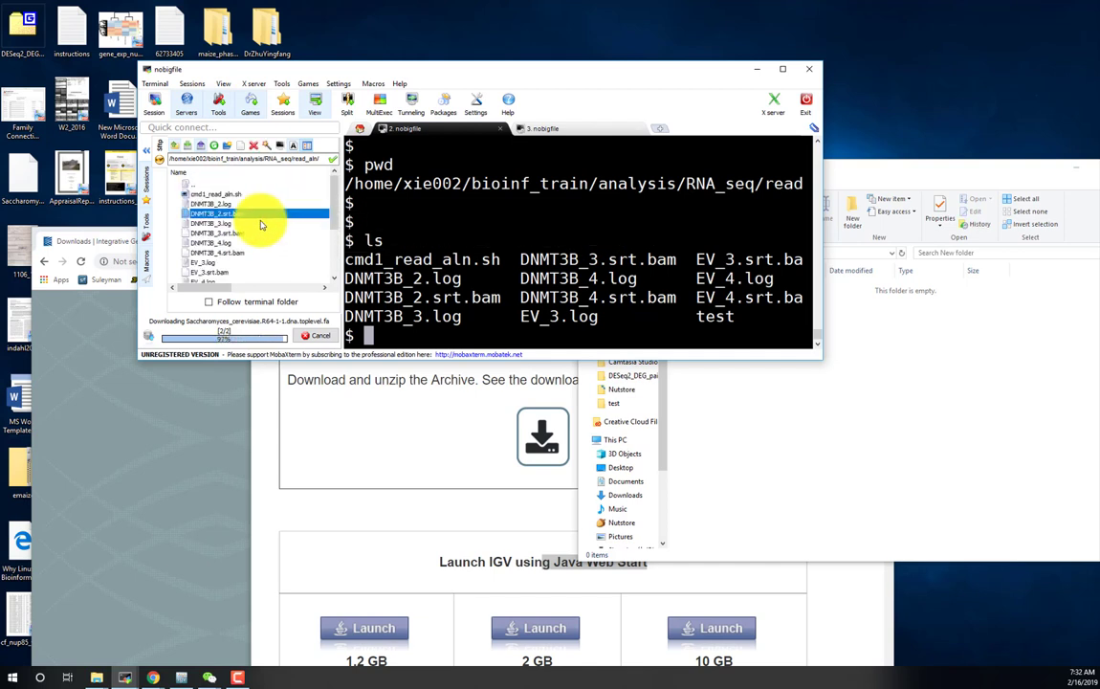
pyautogui.hotkey('alt', 'Tab')
pyautogui.moveTo(241, 215); pyautogui.dragTo(229, 183)
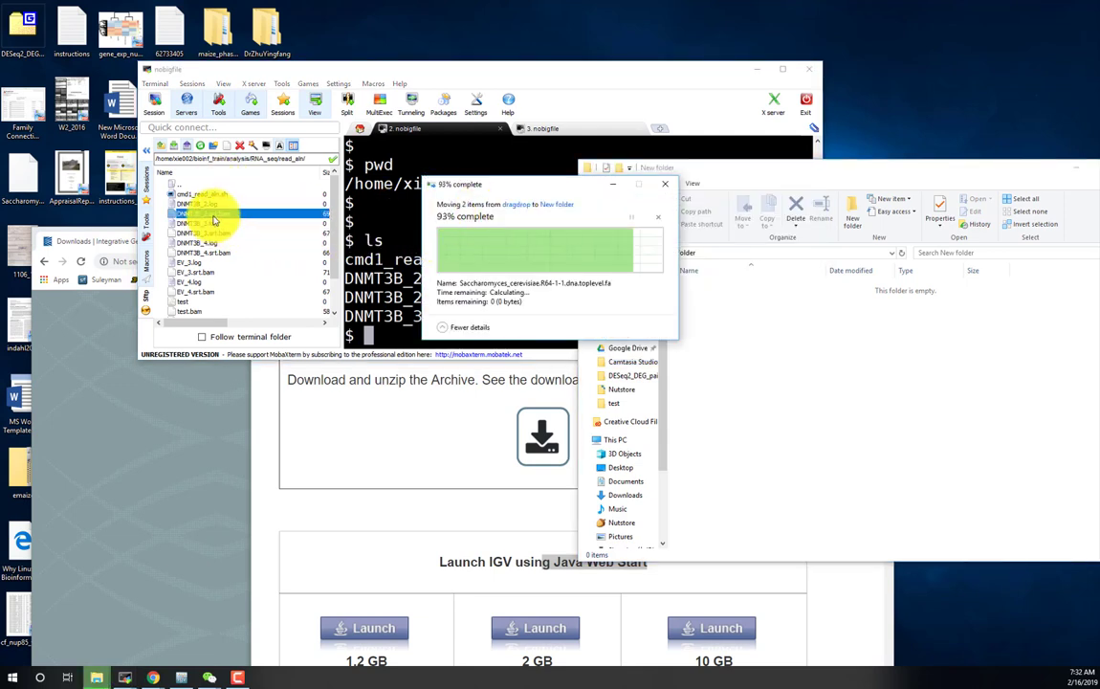
pyautogui.click(472, 268)
pyautogui.moveTo(472, 268); pyautogui.dragTo(835, 467)
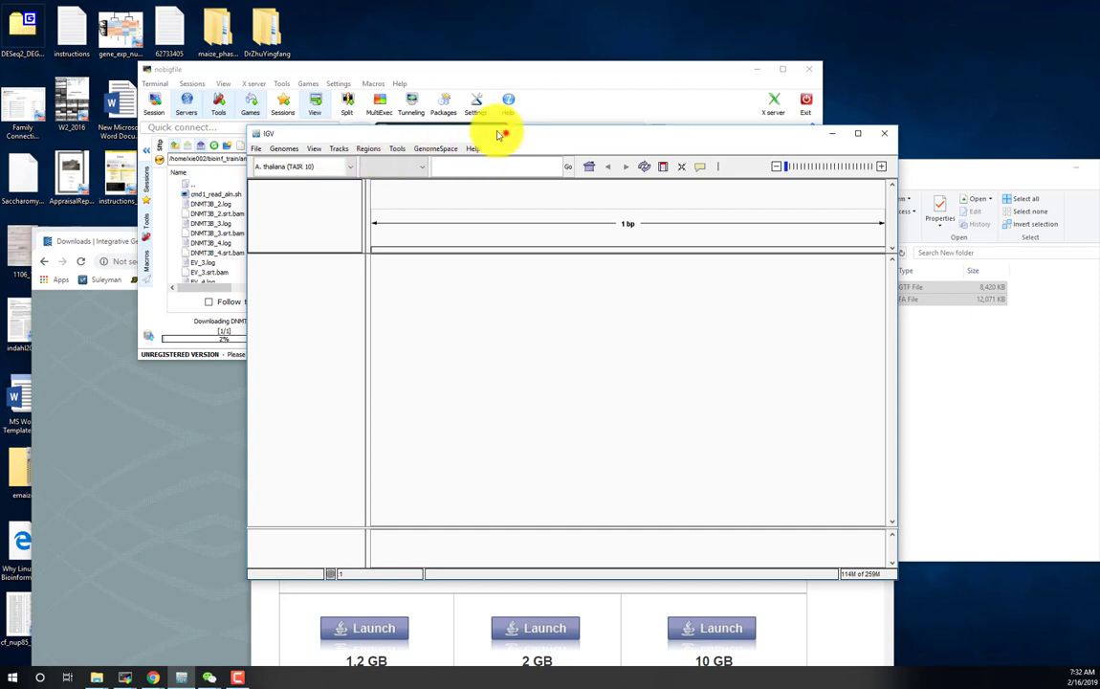
# Reposition the IGV window on the desktop and start loading a genome from a file.
pyautogui.moveTo(507, 136); pyautogui.dragTo(439, 118)
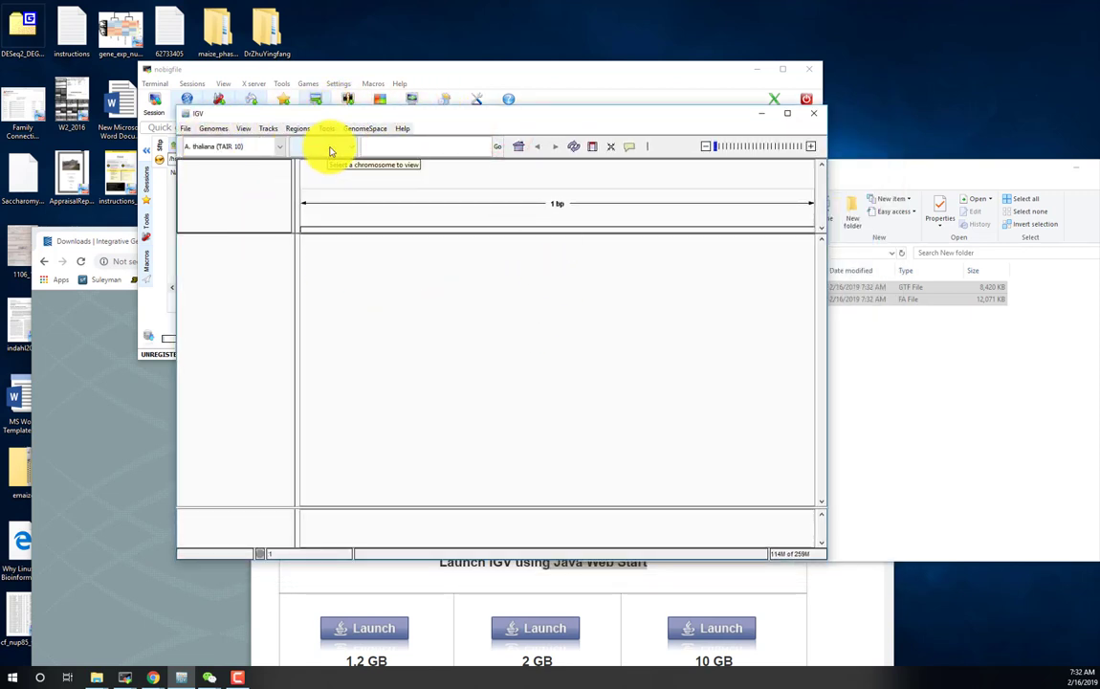
pyautogui.moveTo(485, 115); pyautogui.dragTo(495, 151)
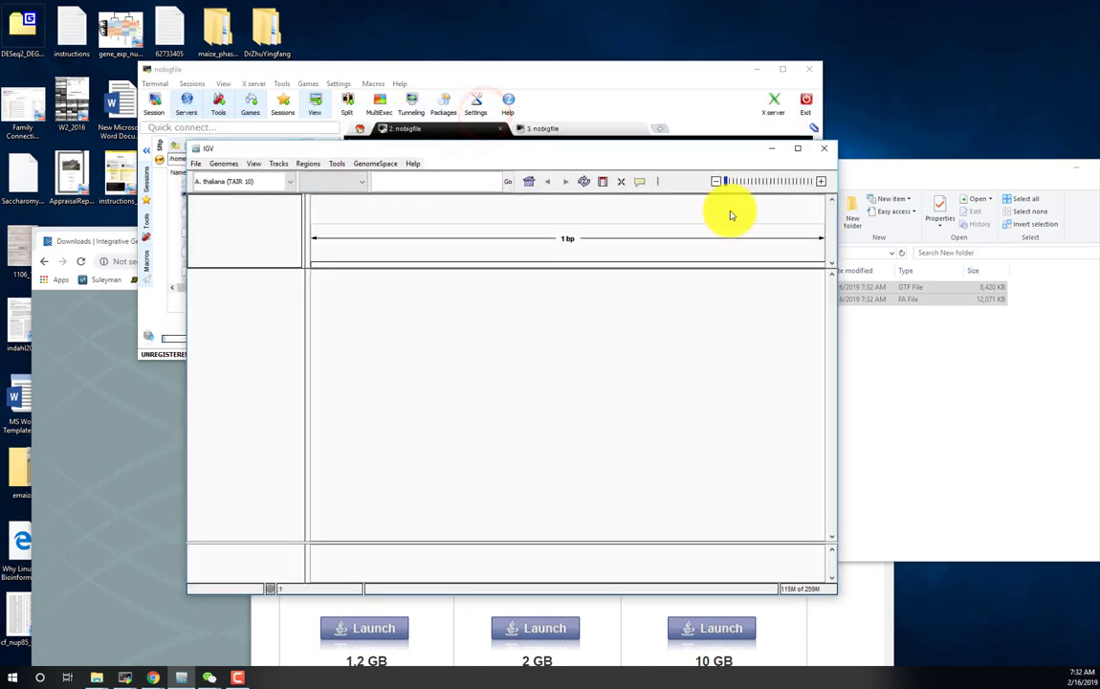
pyautogui.moveTo(614, 150); pyautogui.dragTo(663, 152)
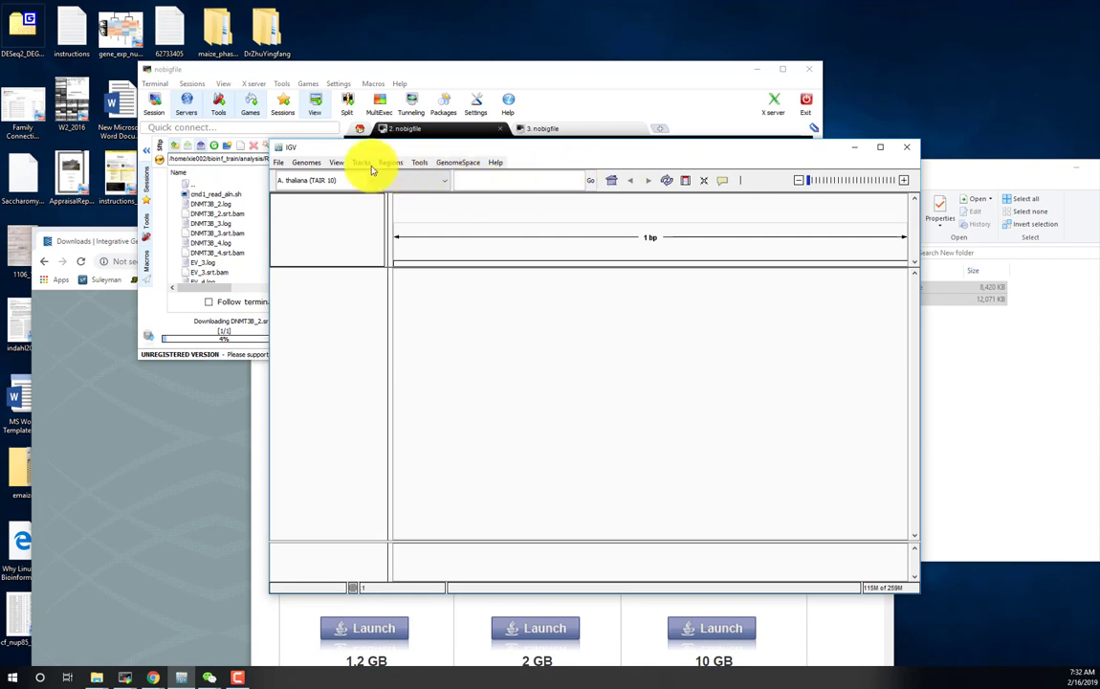
pyautogui.click(306, 164)
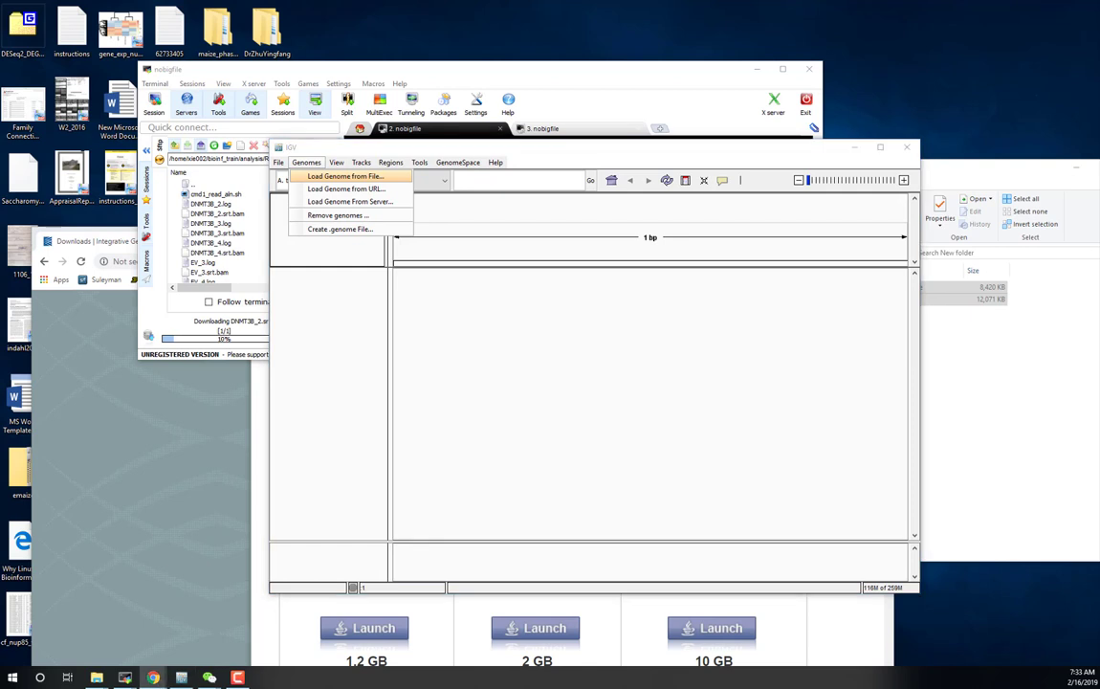
pyautogui.click(660, 338)
pyautogui.click(492, 148)
pyautogui.moveTo(476, 140); pyautogui.dragTo(432, 76)
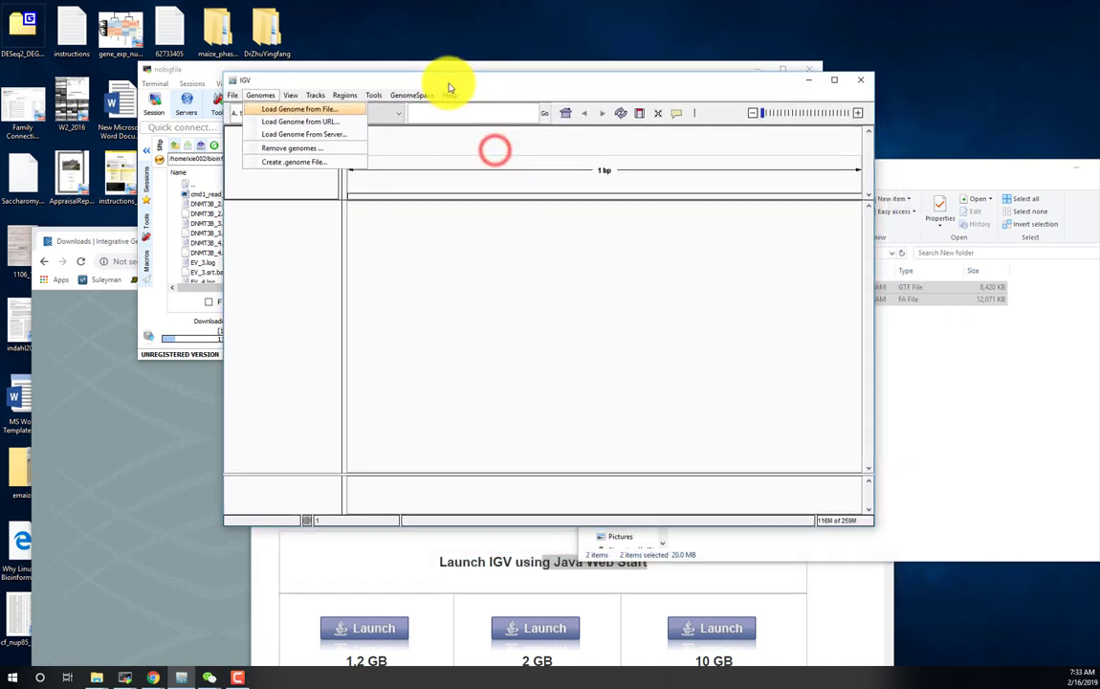
pyautogui.click(303, 111)
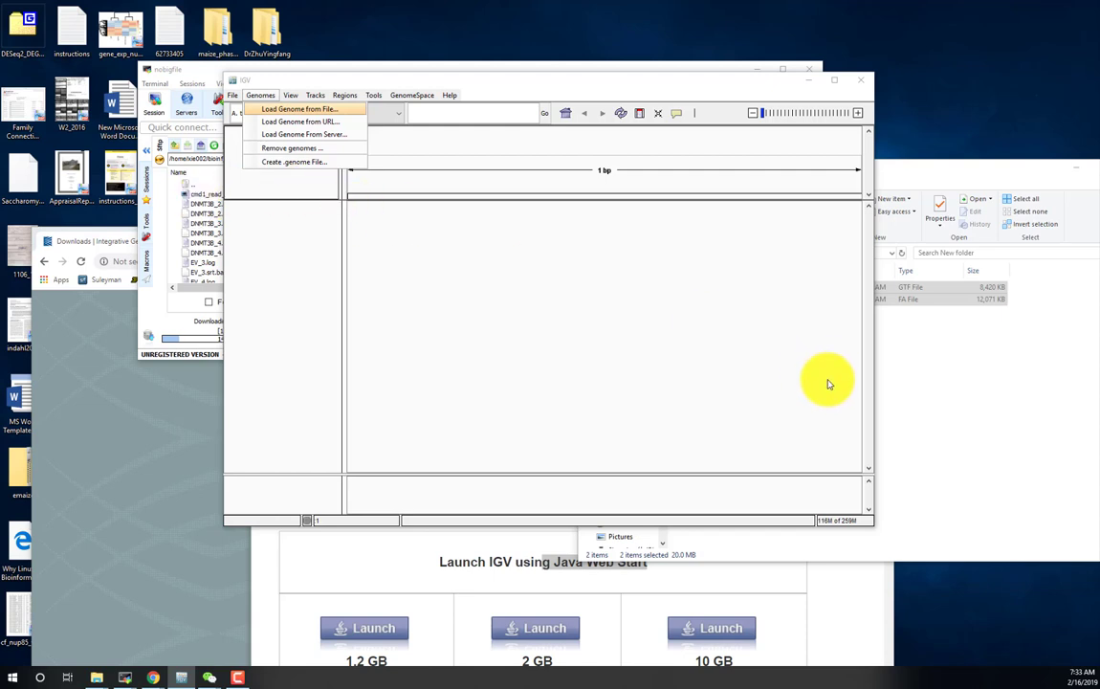
pyautogui.click(653, 342)
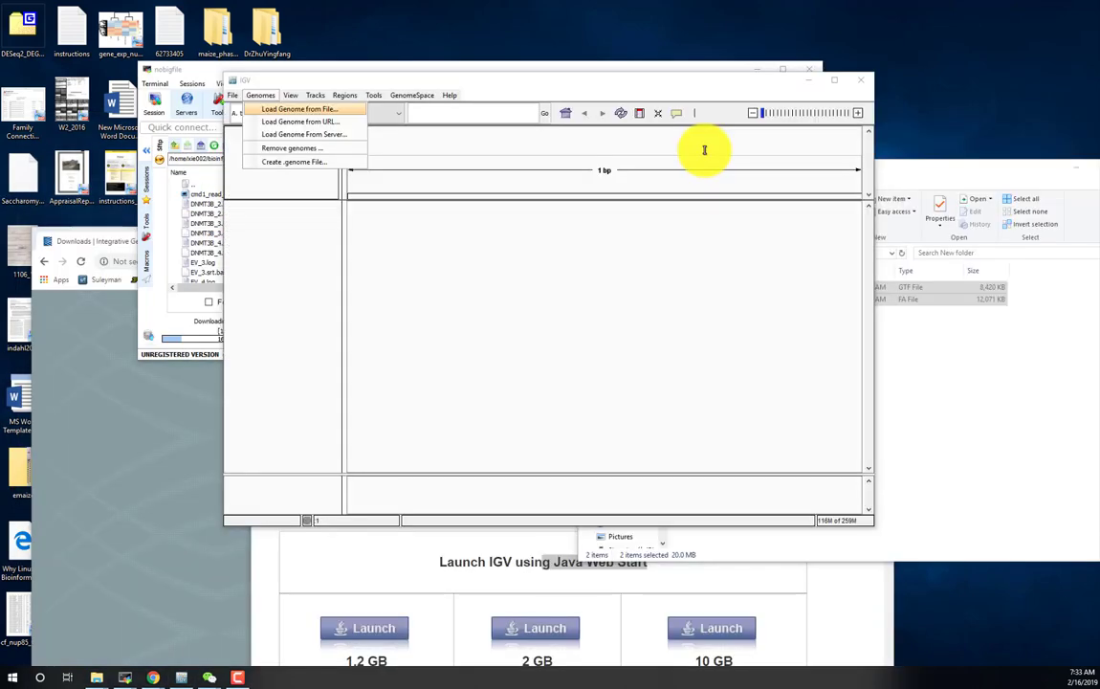
# Switch to MobaXterm, maximize its window and list the contents of the read_aln directory in the terminal.
pyautogui.hotkey('alt', 'Tab')
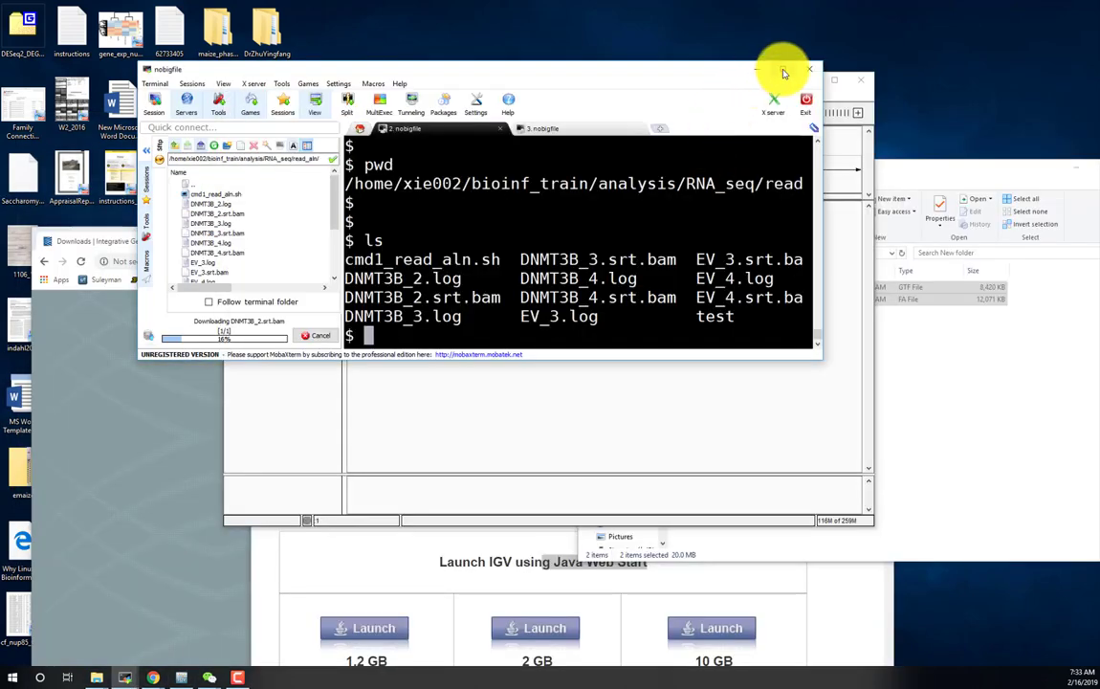
pyautogui.click(783, 74)
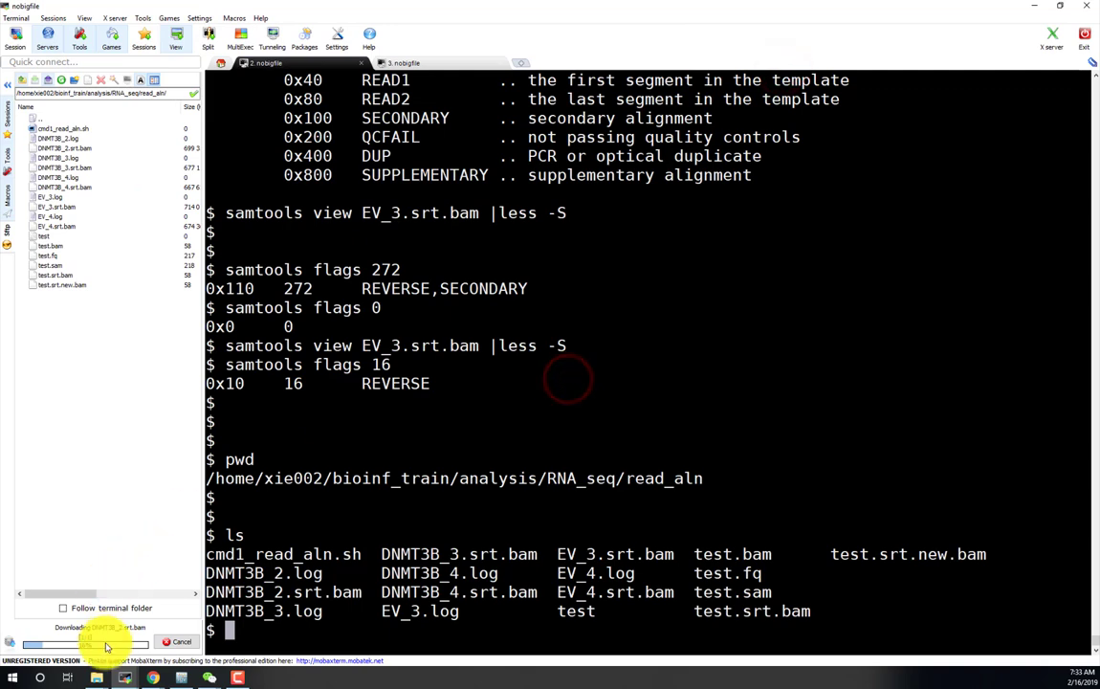
pyautogui.press('Return')
pyautogui.press('Return')
pyautogui.write('ls')
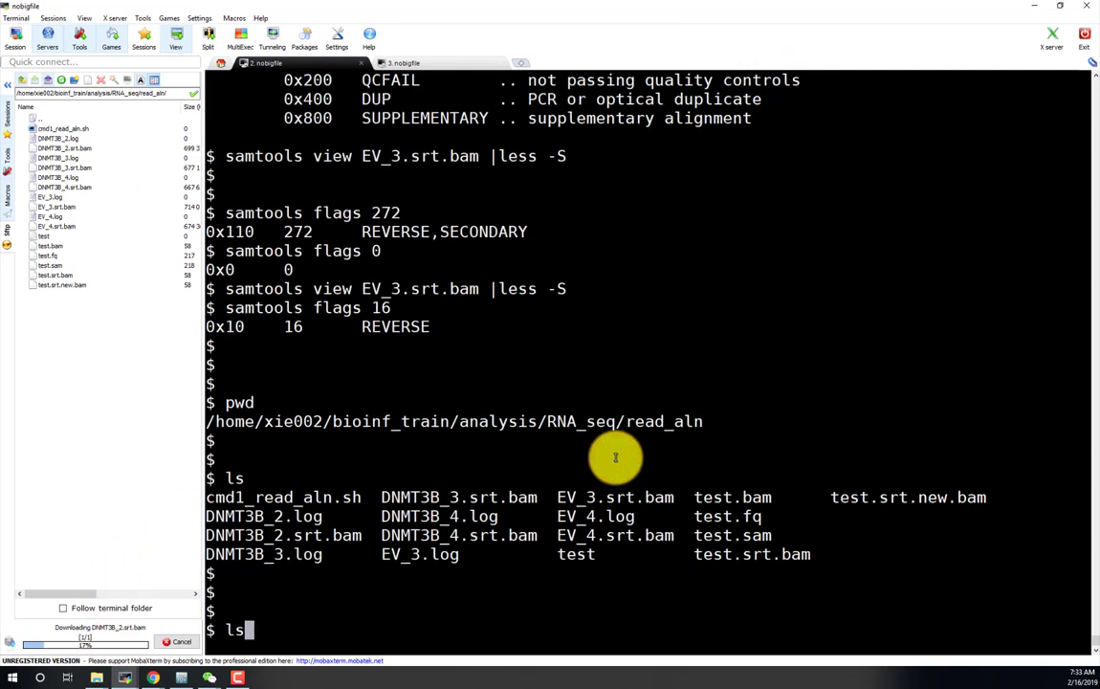
pyautogui.press('Return')
pyautogui.press('Return')
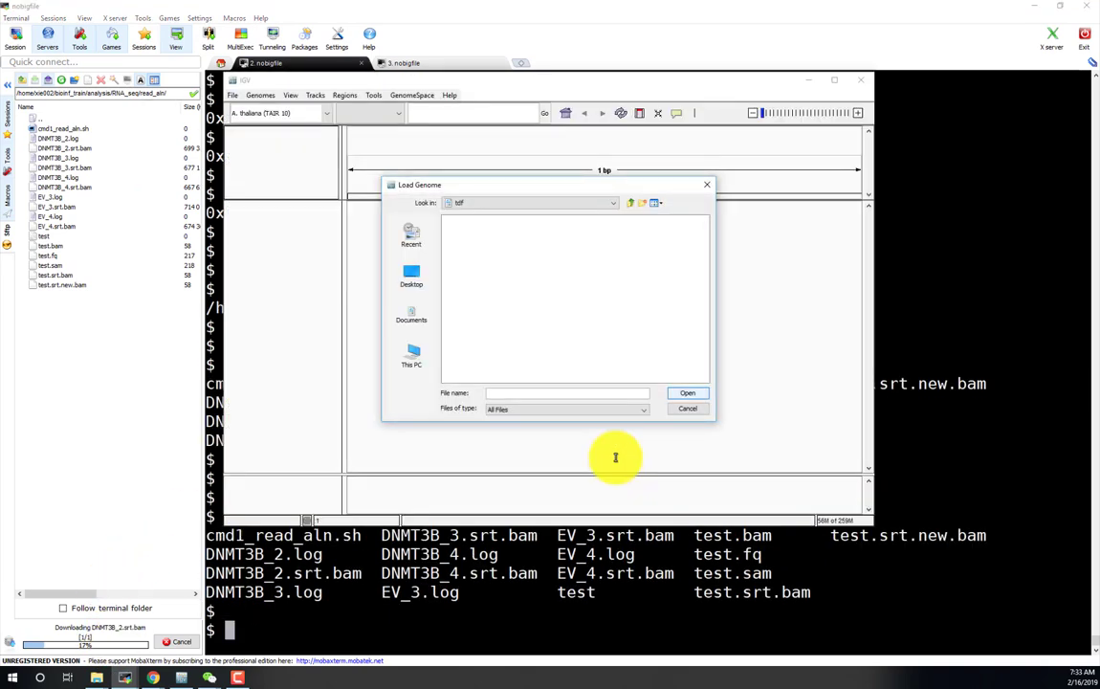
# Browse to the Desktop in the Load Genome dialog, and list the read_aln directory again in the terminal.
pyautogui.click(418, 277)
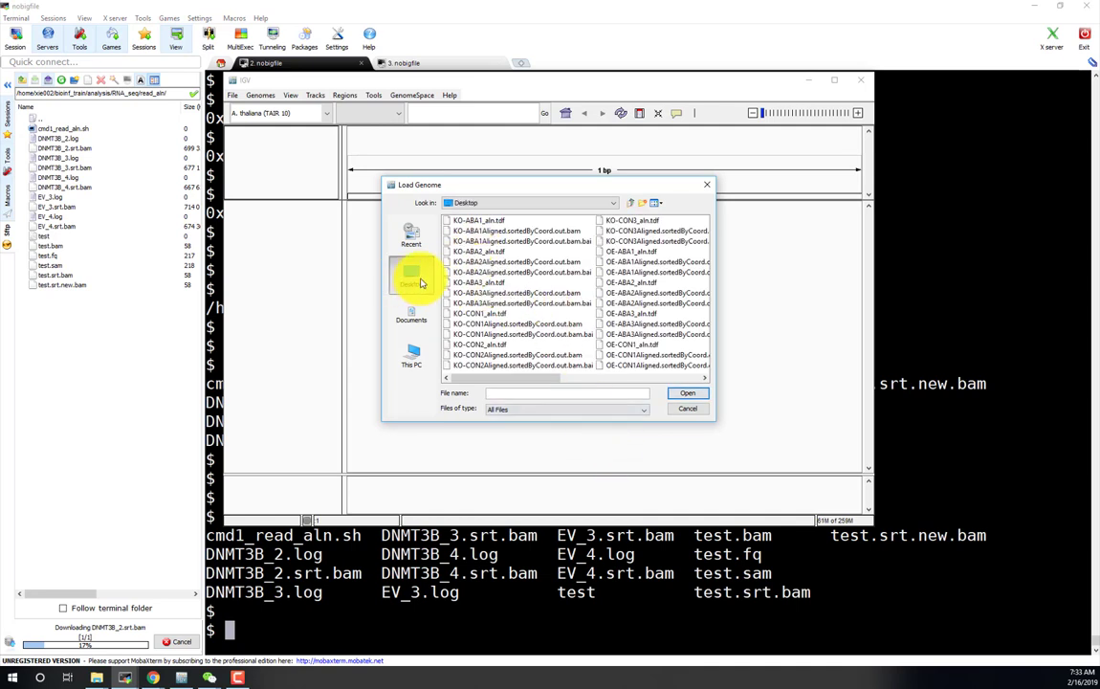
pyautogui.moveTo(511, 188); pyautogui.dragTo(409, 175)
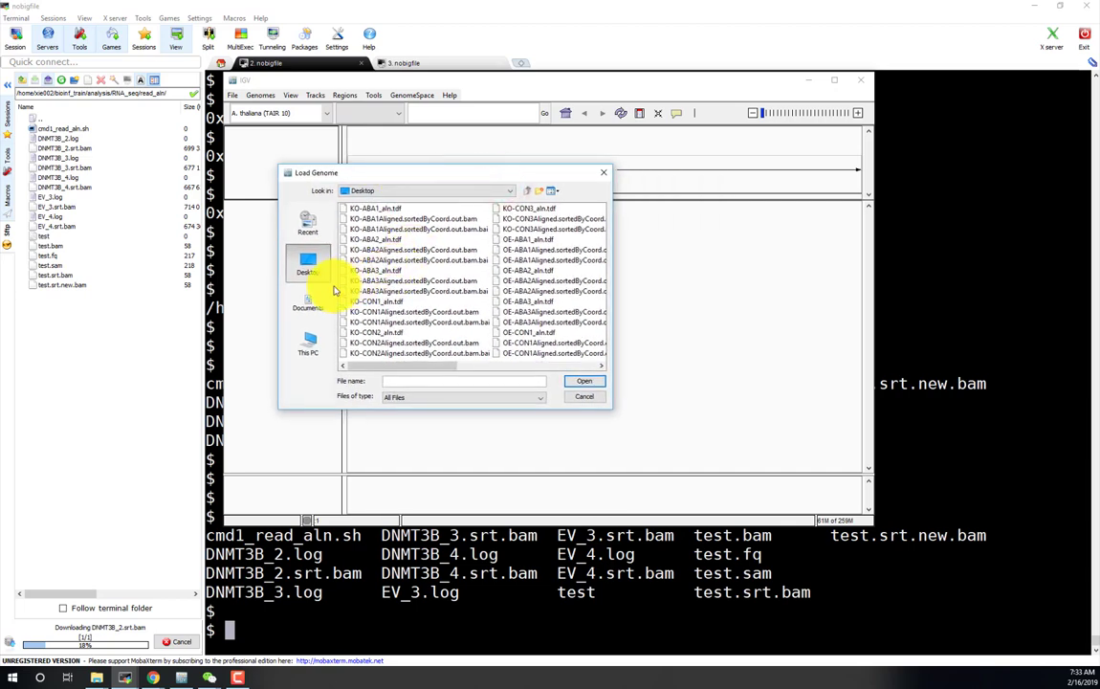
pyautogui.click(925, 462)
pyautogui.press('Return')
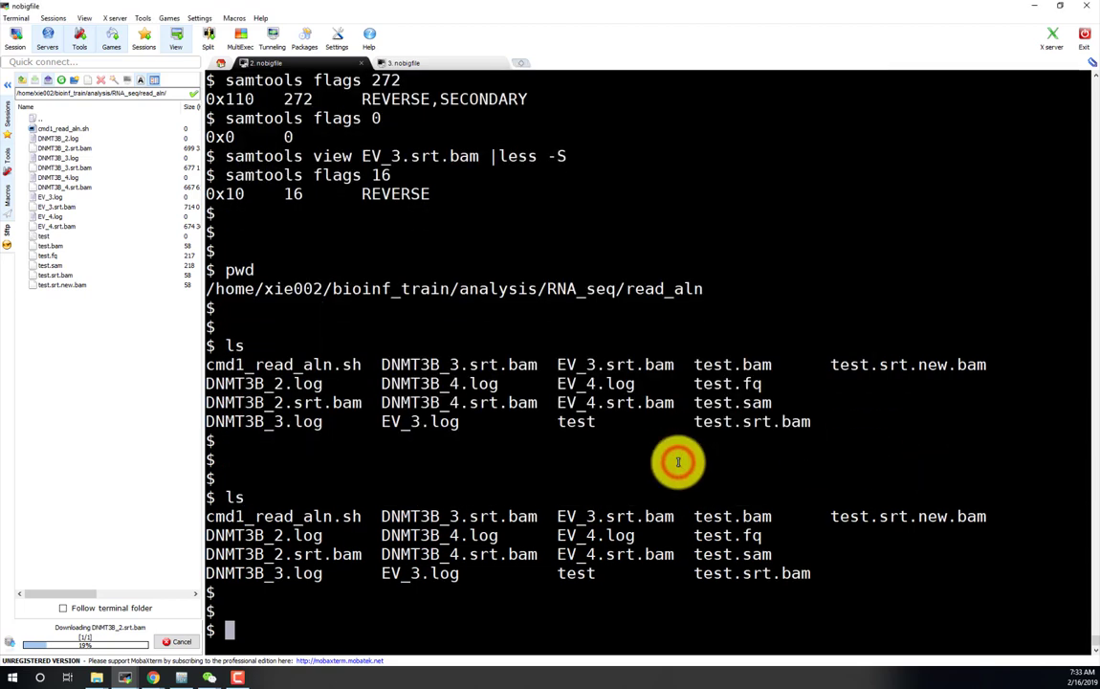
pyautogui.press('Return')
pyautogui.write('ls')
pyautogui.press('Return')
pyautogui.press('Return')
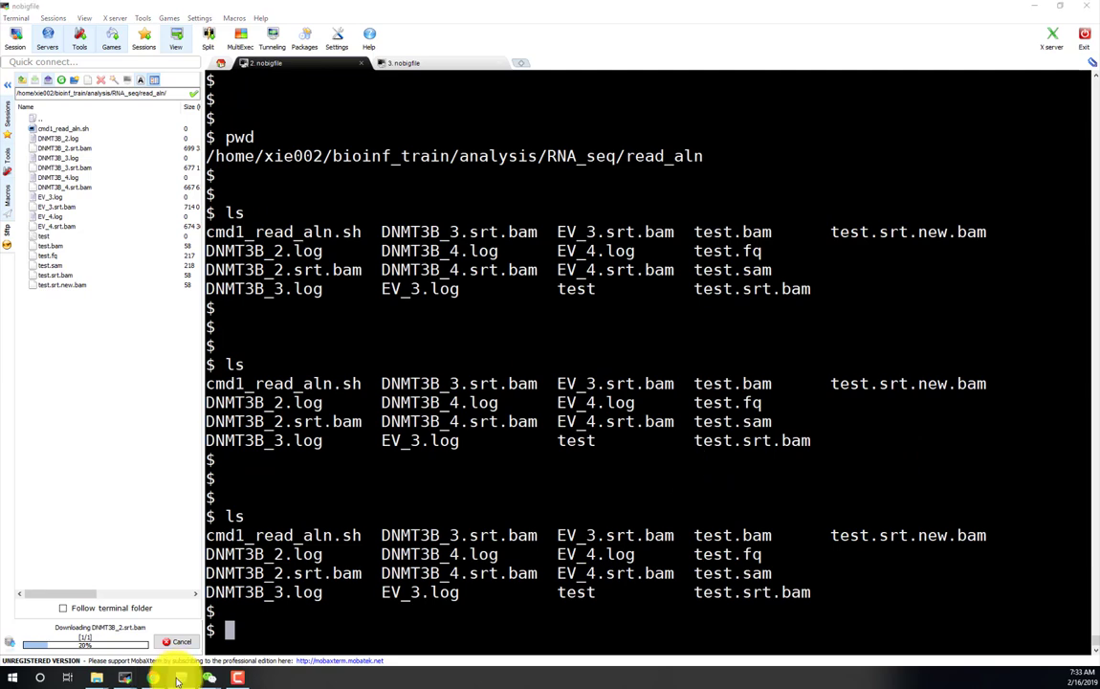
# Return to IGV and try to load a genome named "new files" from the Desktop.
pyautogui.click(179, 677)
pyautogui.click(453, 170)
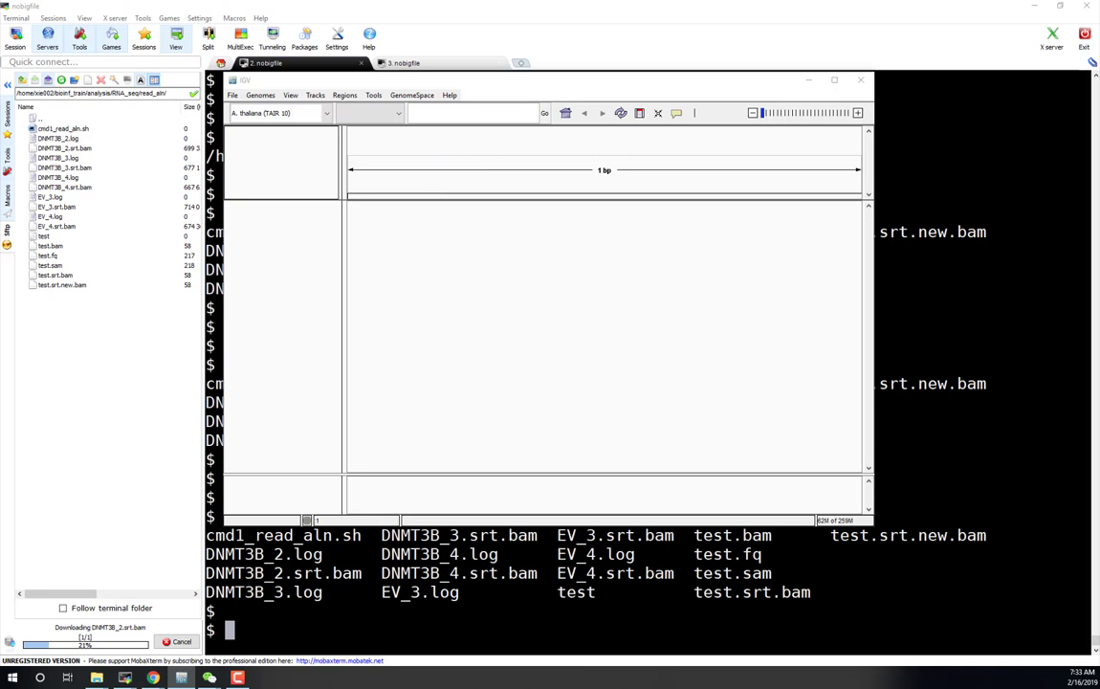
pyautogui.click(508, 216)
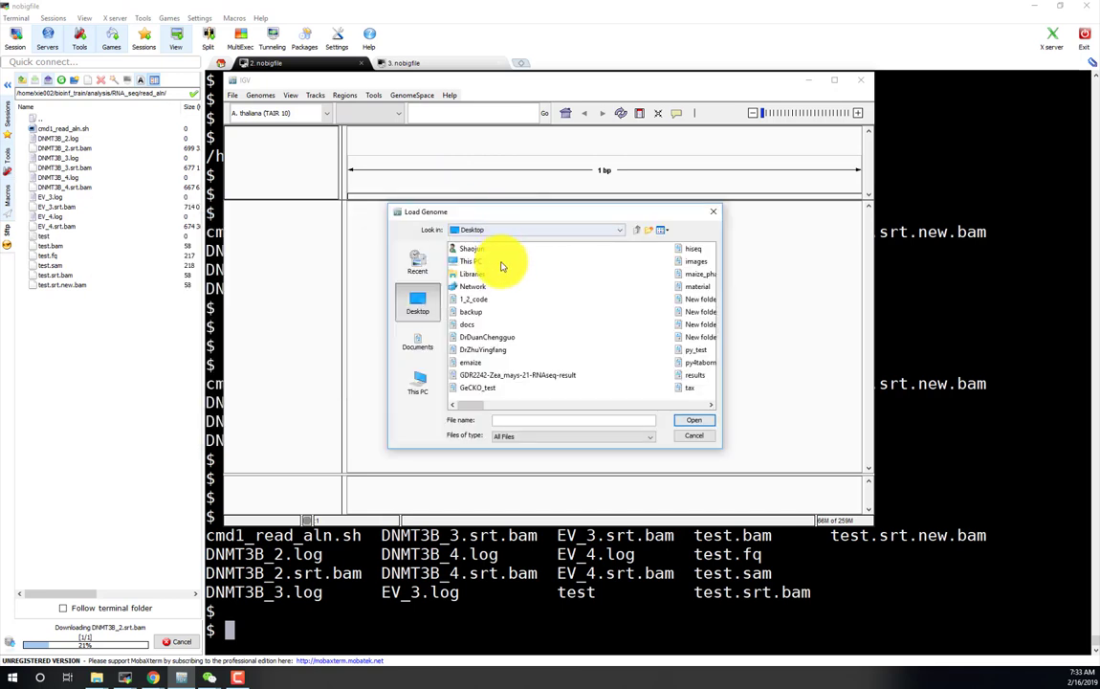
pyautogui.scroll(-3, 698, 320)
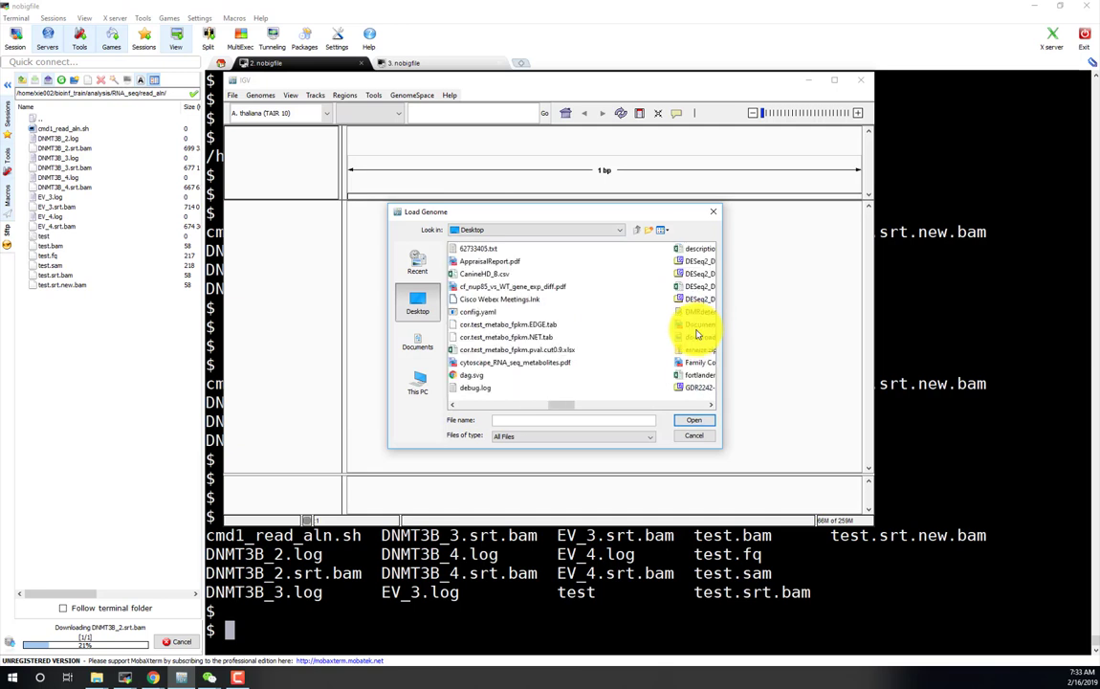
pyautogui.scroll(-3, 641, 315)
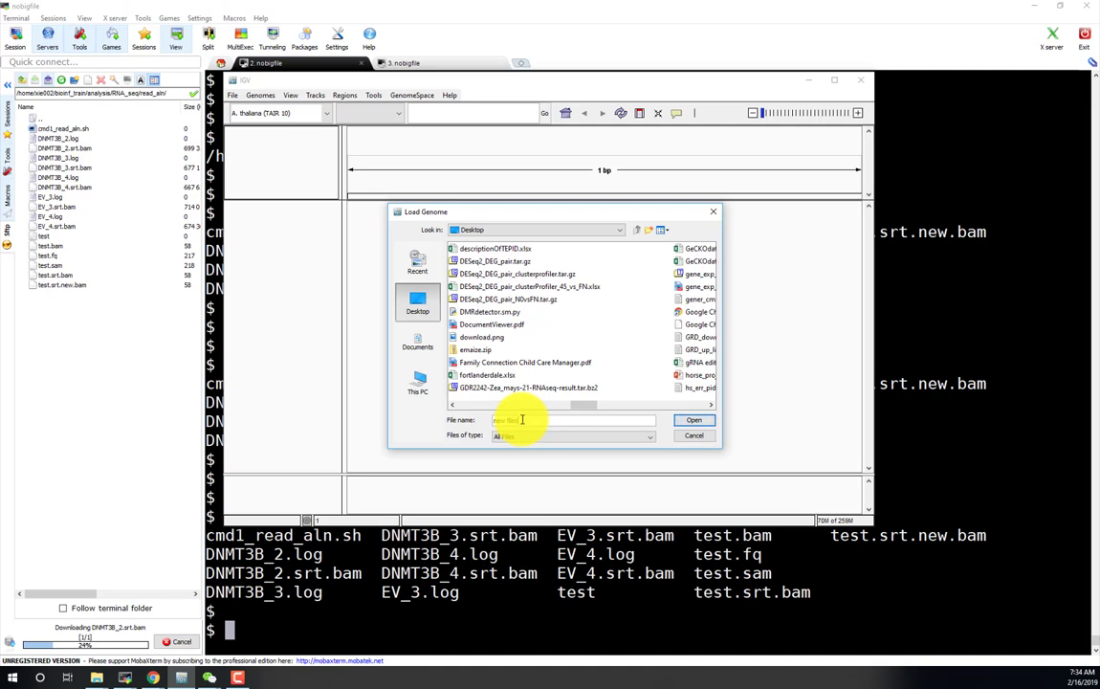
pyautogui.press('Return')
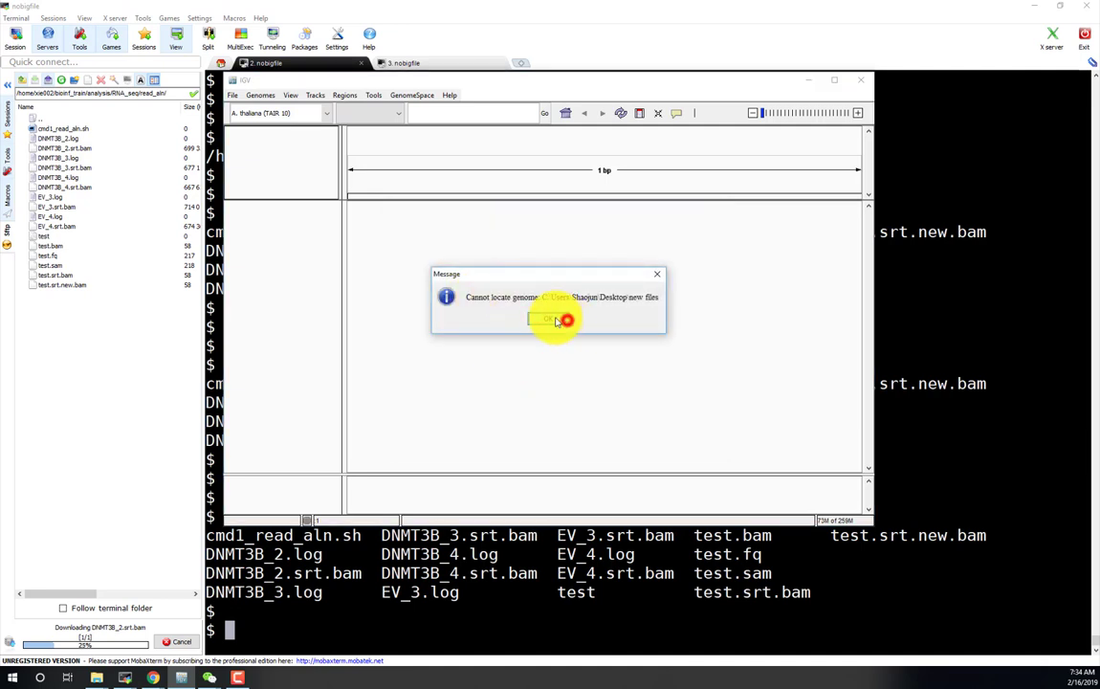
pyautogui.click(564, 320)
# Start loading a genome from file again, browse to the Desktop and sort its detailed listing by date modified.
pyautogui.click(268, 95)
pyautogui.click(285, 111)
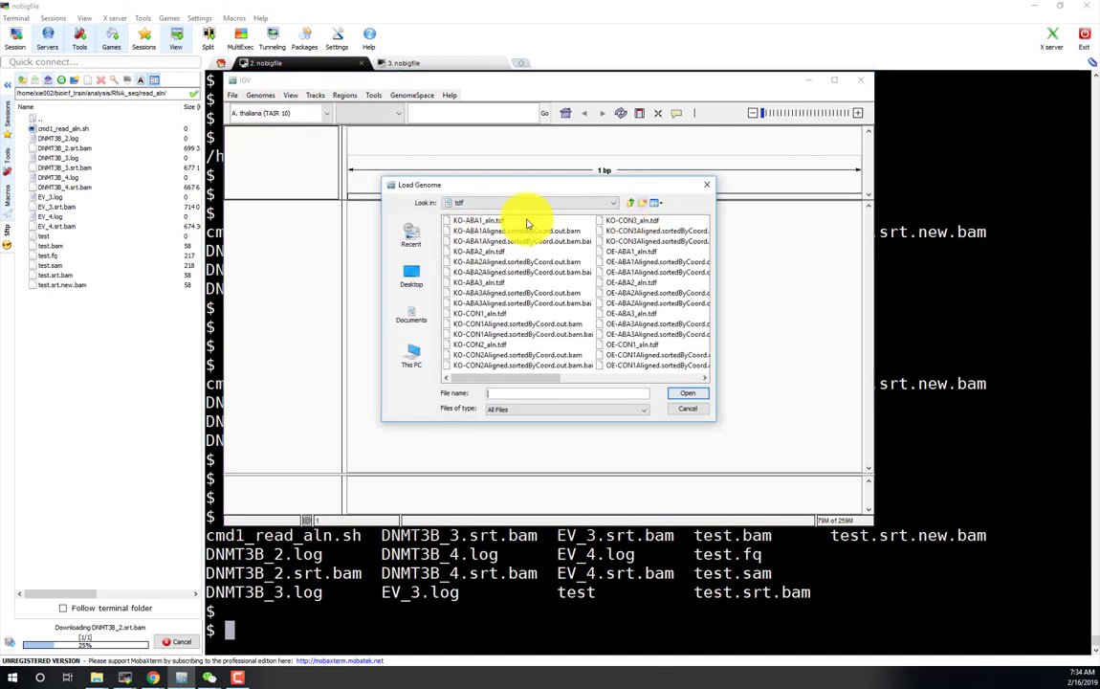
pyautogui.click(410, 276)
pyautogui.click(654, 201)
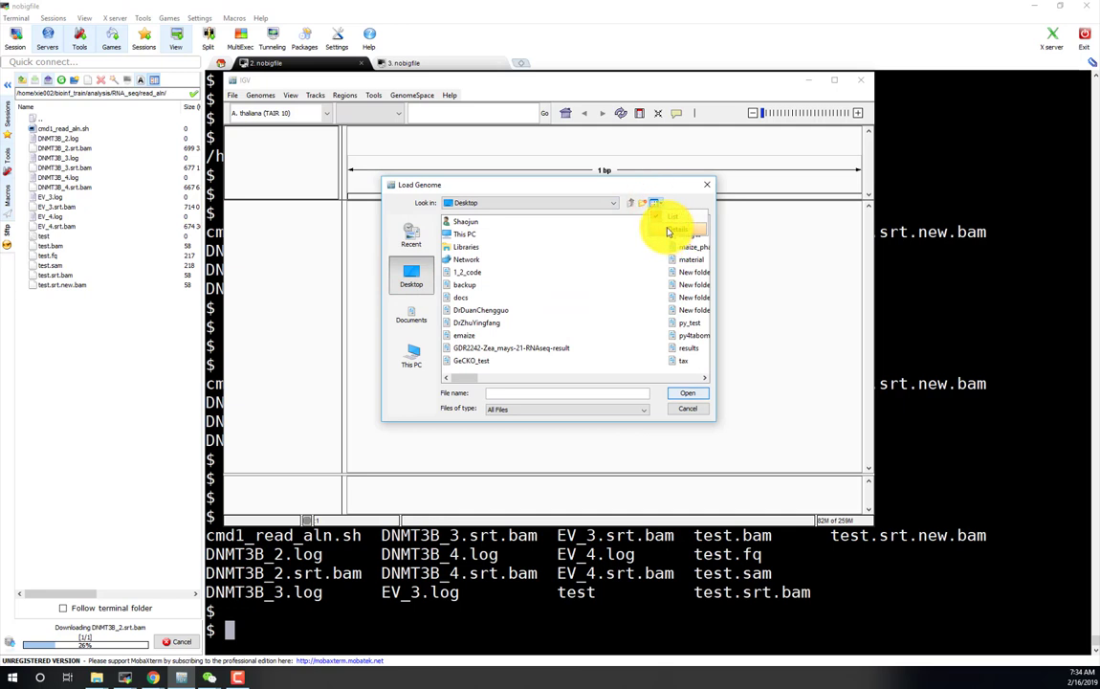
pyautogui.click(671, 231)
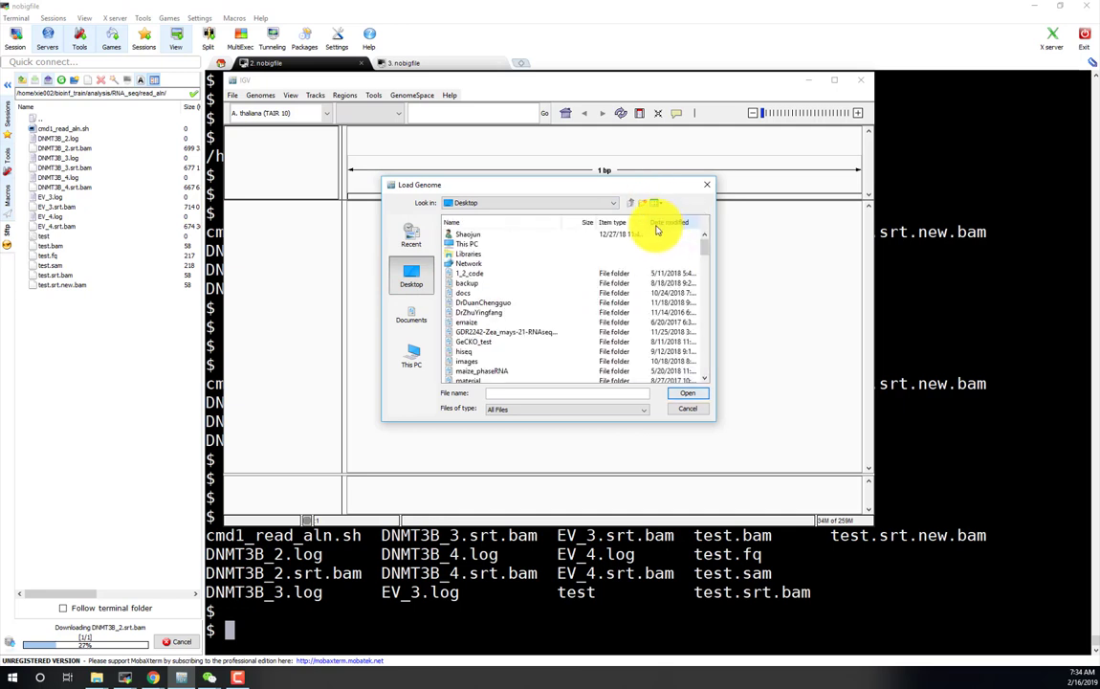
pyautogui.click(663, 223)
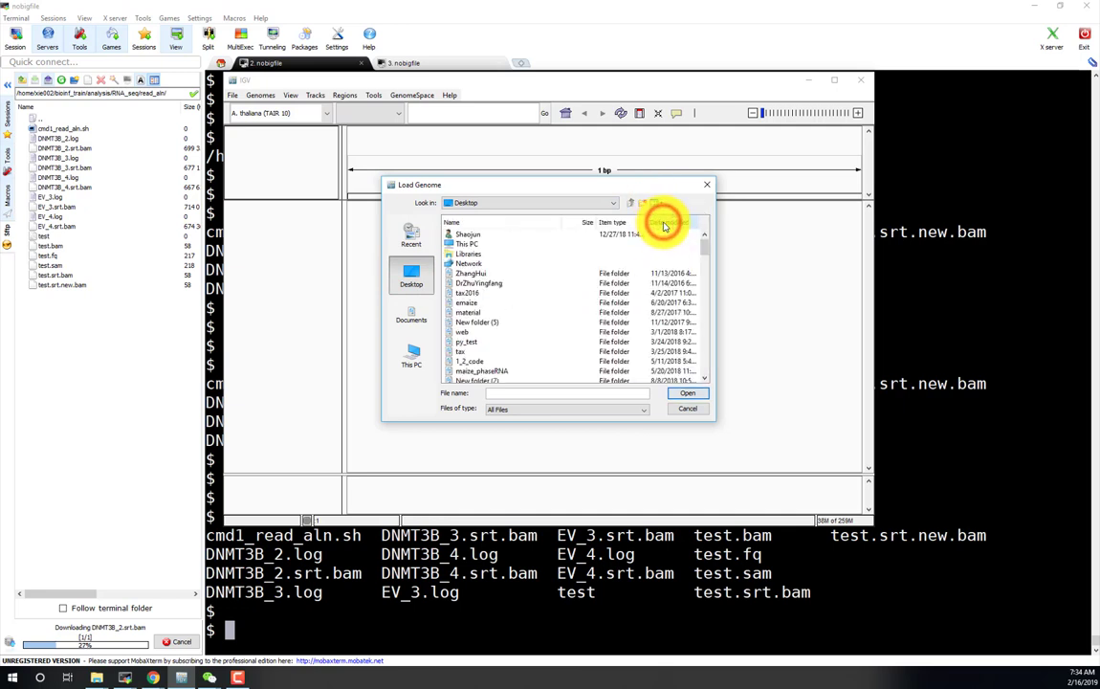
# Open New folder on the Desktop and load Saccharomyces_cerevisiae.R64-1-1.dna.toplevel.fa as the genome.
pyautogui.moveTo(705, 245)
pyautogui.mouseDown()
pyautogui.moveTo(704, 387)
pyautogui.moveTo(705, 241)
pyautogui.mouseUp()
pyautogui.scroll(-15, 565, 285)
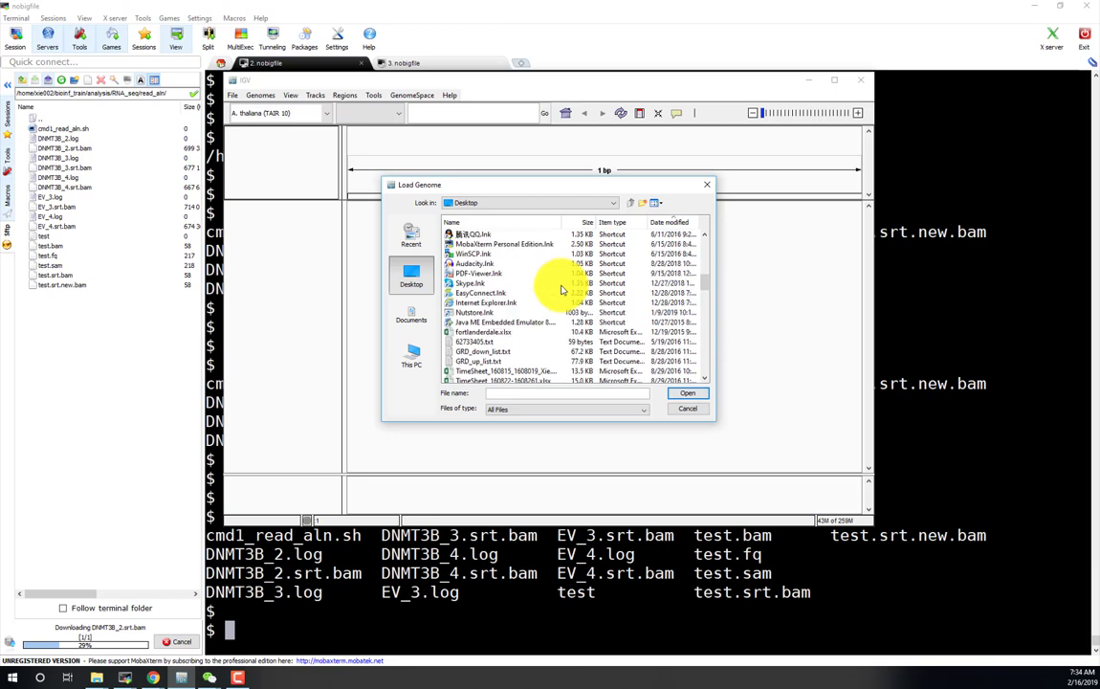
pyautogui.scroll(3, 564, 289)
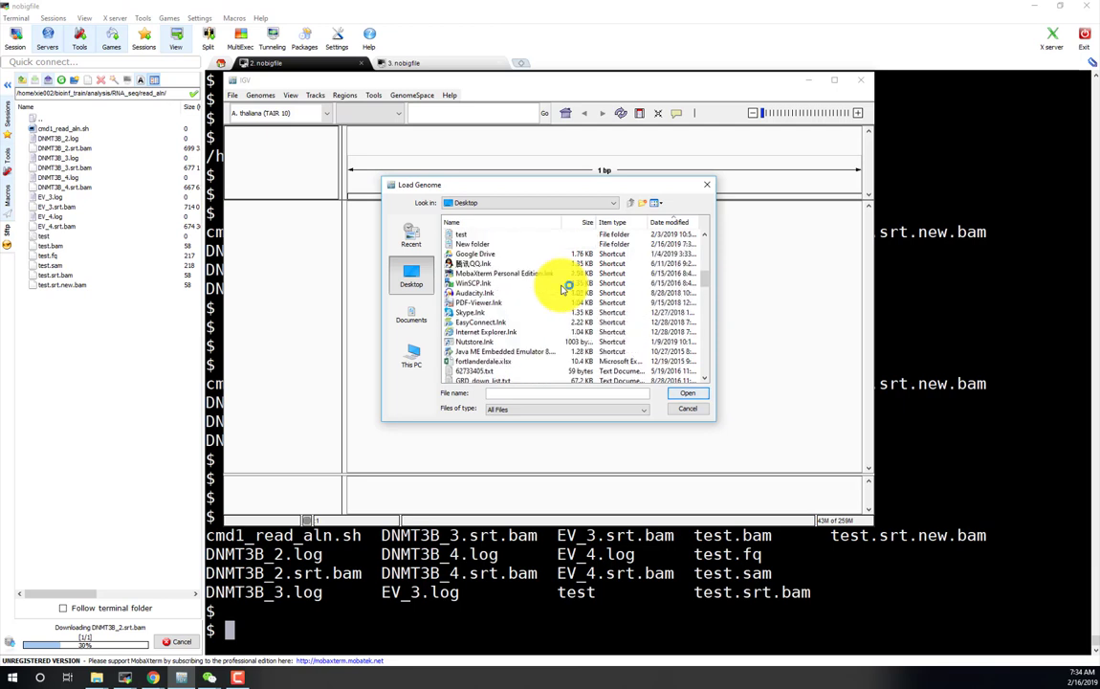
pyautogui.doubleClick(483, 246)
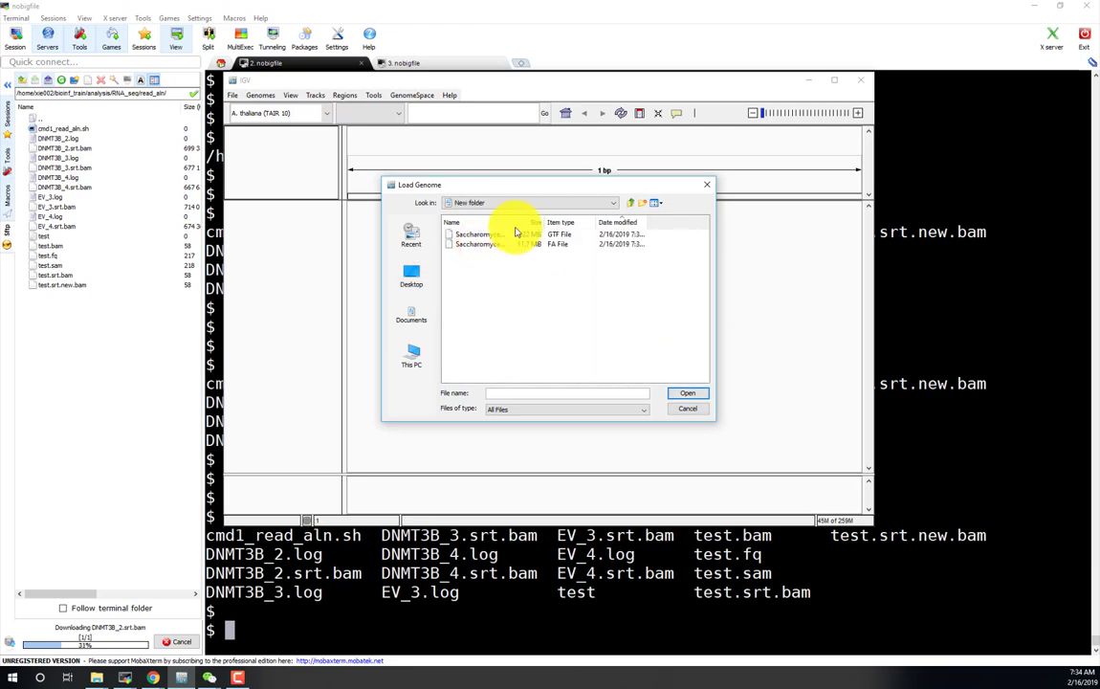
pyautogui.moveTo(510, 223); pyautogui.dragTo(673, 233)
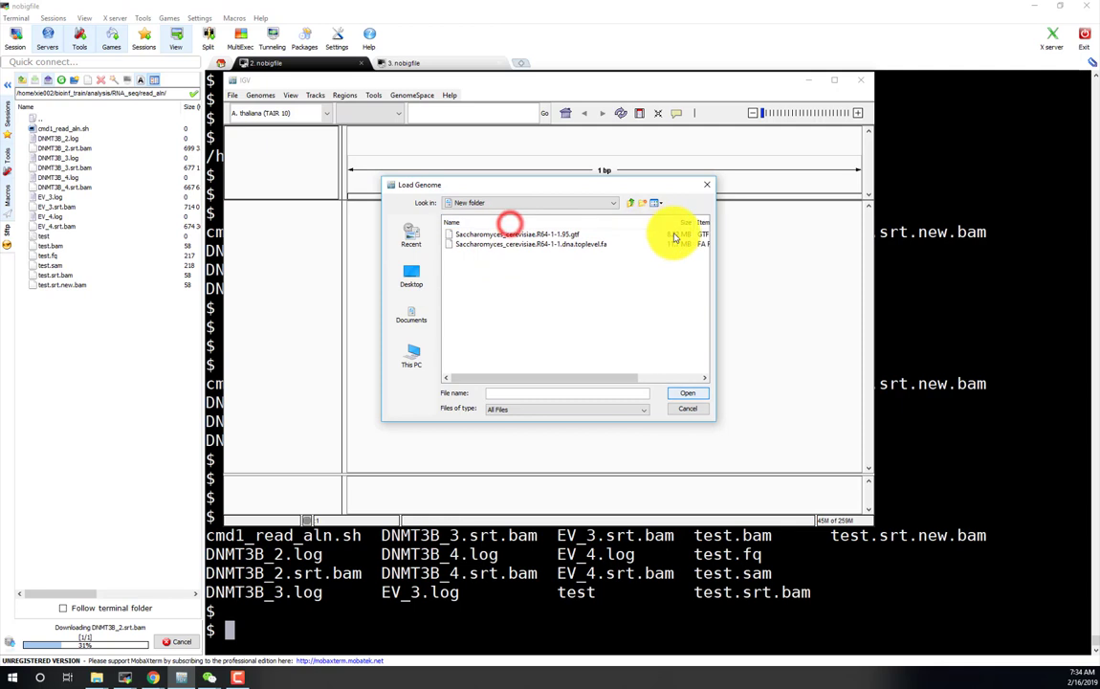
pyautogui.doubleClick(587, 245)
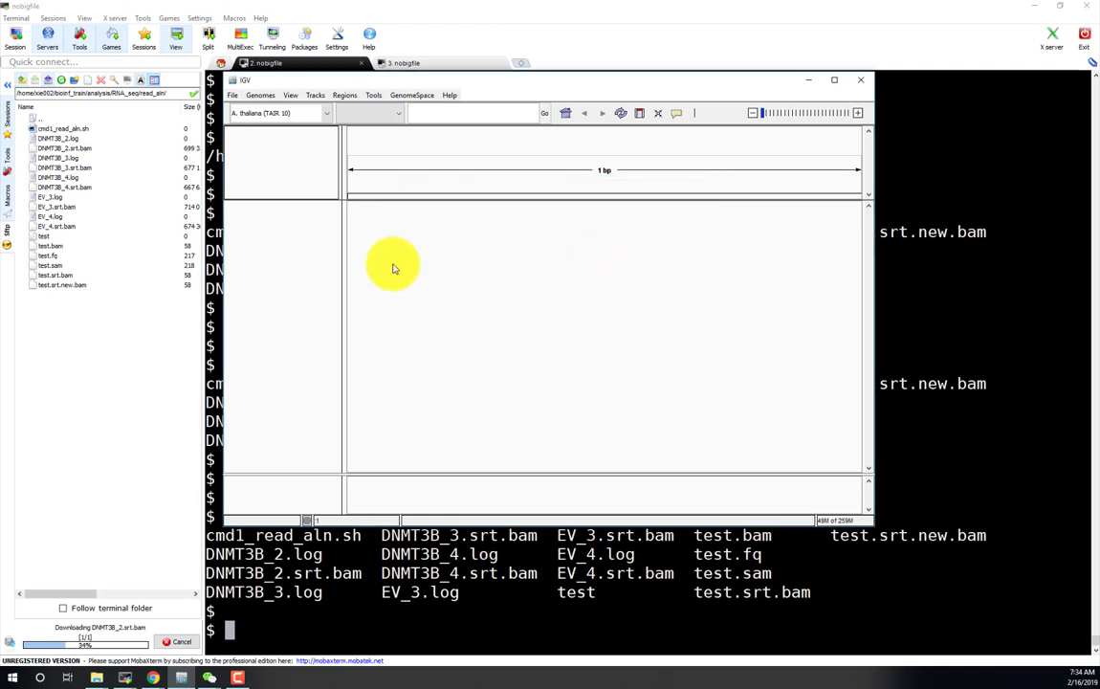
# Jump to chromosome I of the loaded yeast genome.
pyautogui.click(232, 94)
pyautogui.moveTo(264, 101)
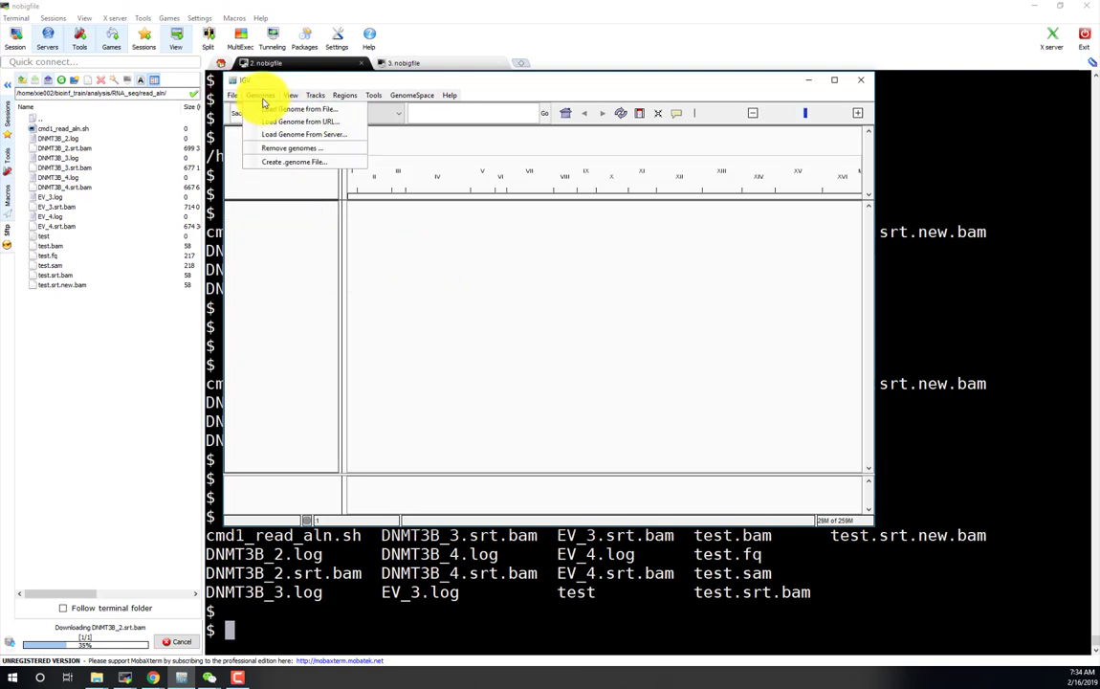
pyautogui.click(439, 240)
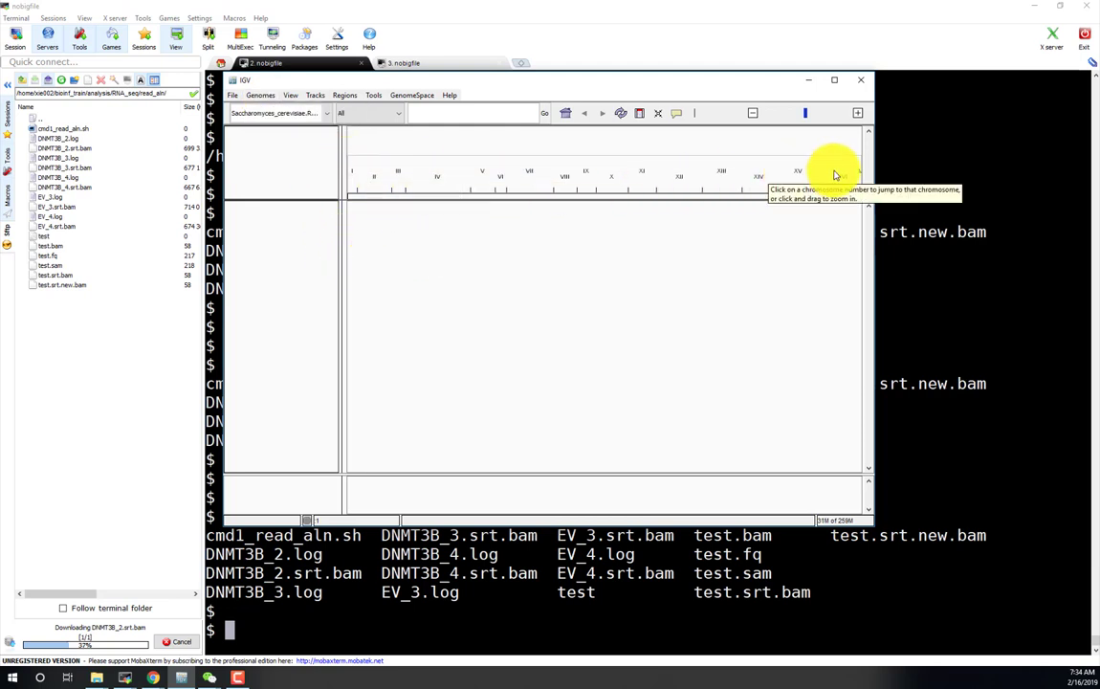
pyautogui.click(352, 174)
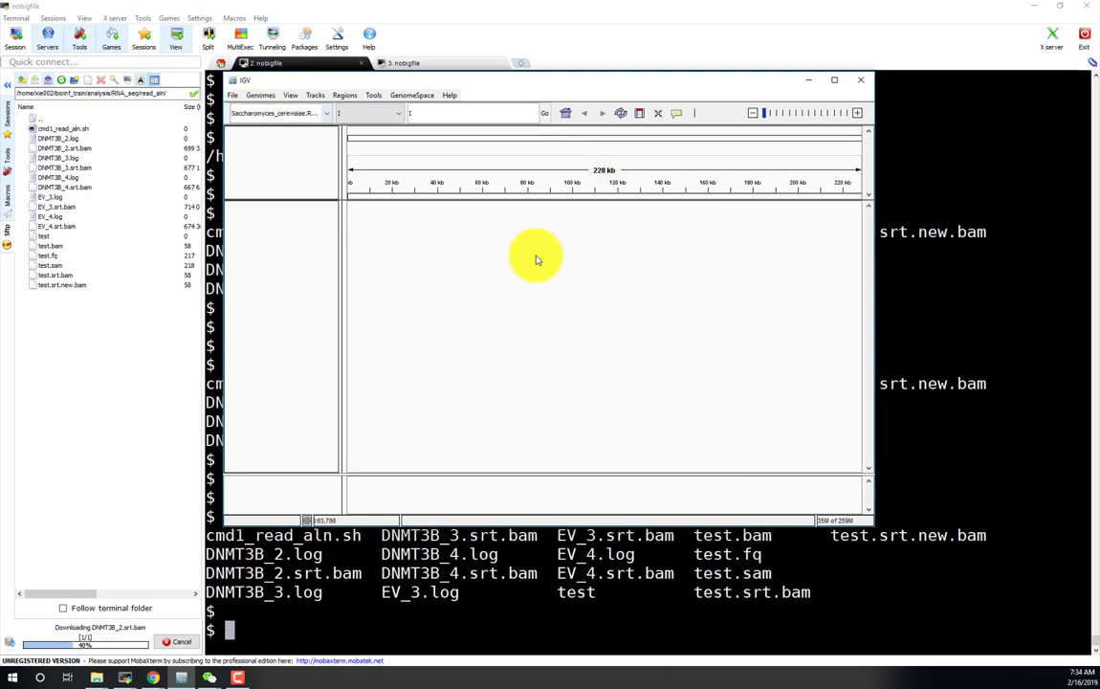
# Load the annotation file Saccharomyces_cerevisiae.R64-1-1.95.gtf from New folder on the Desktop.
pyautogui.click(234, 96)
pyautogui.click(250, 110)
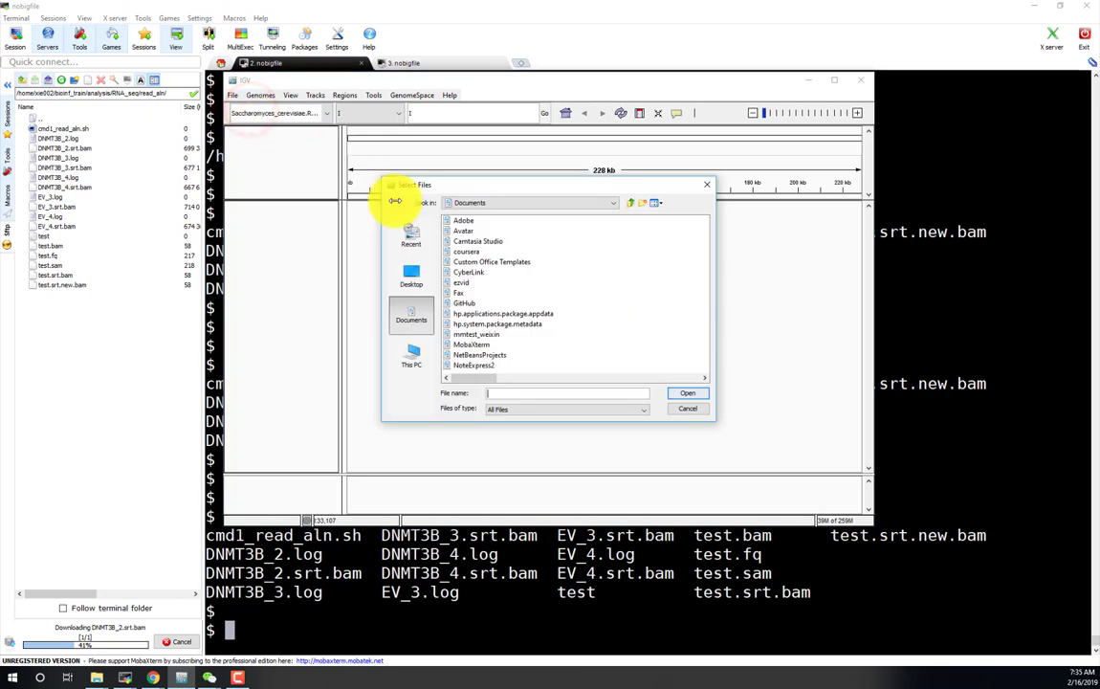
pyautogui.click(416, 276)
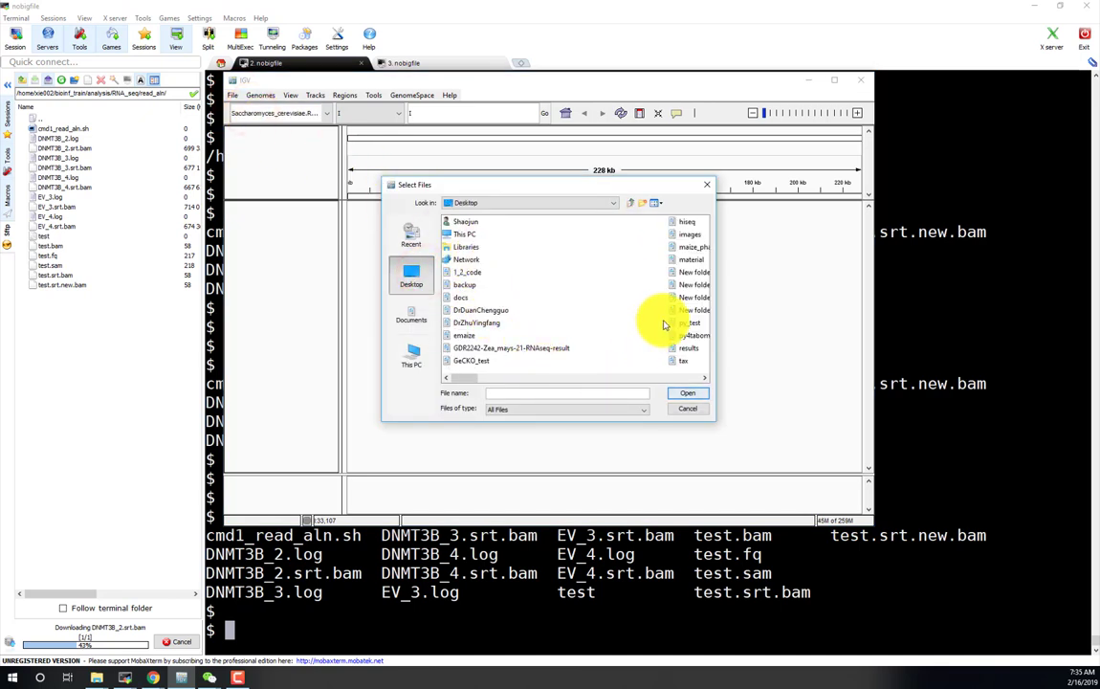
pyautogui.click(685, 272)
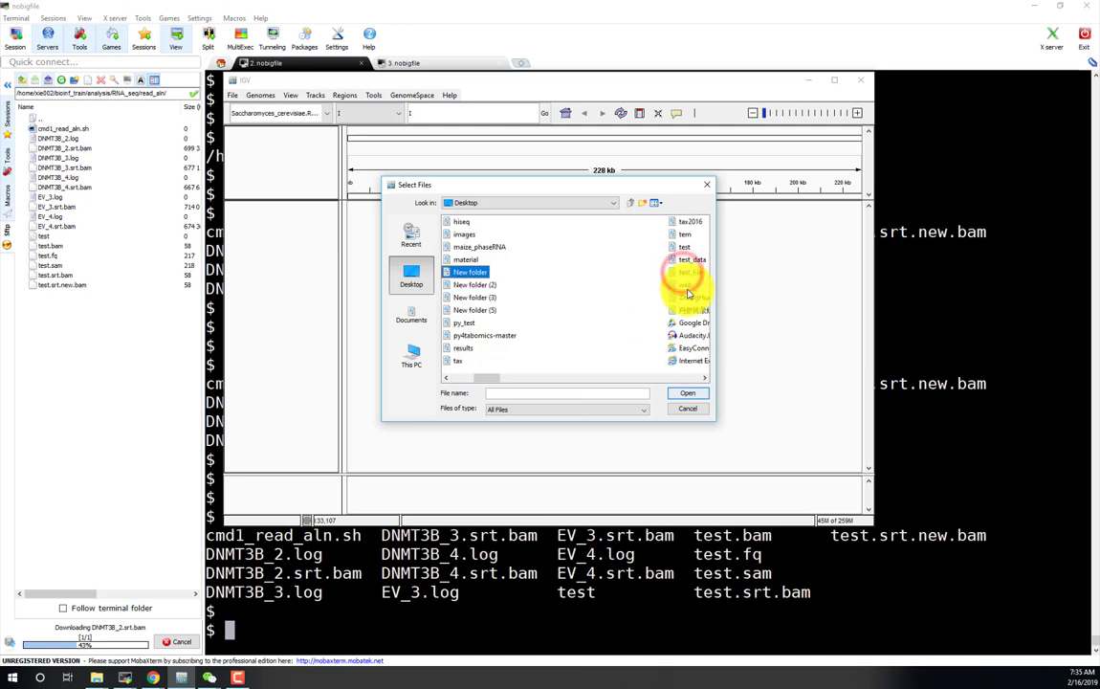
pyautogui.click(490, 284)
pyautogui.doubleClick(457, 272)
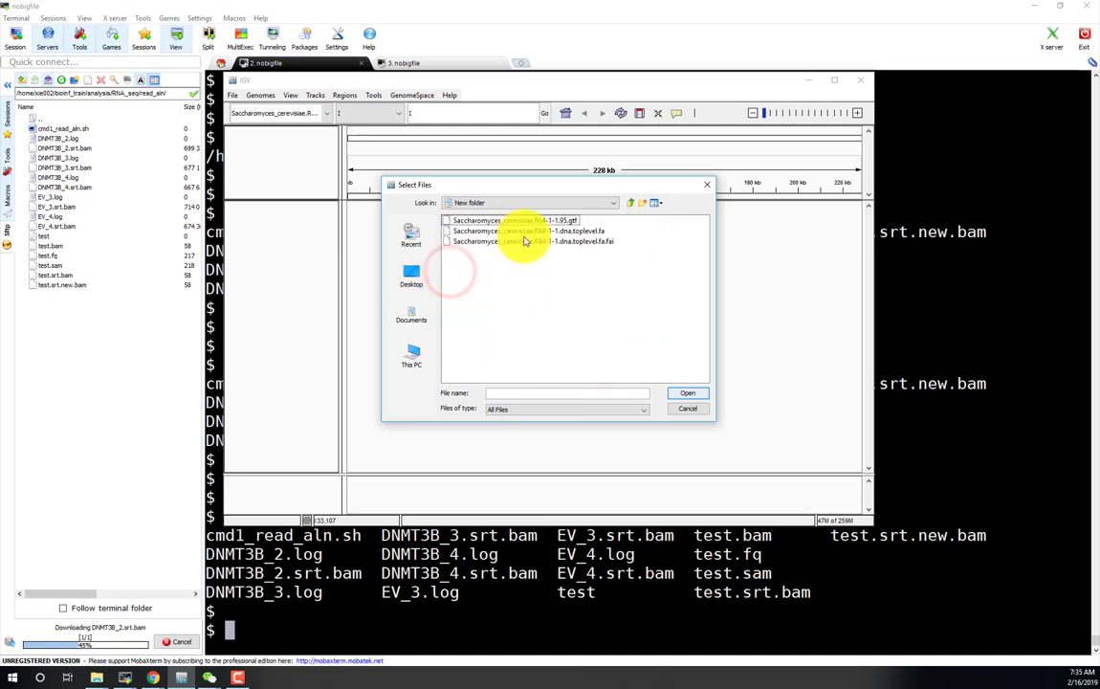
pyautogui.doubleClick(556, 221)
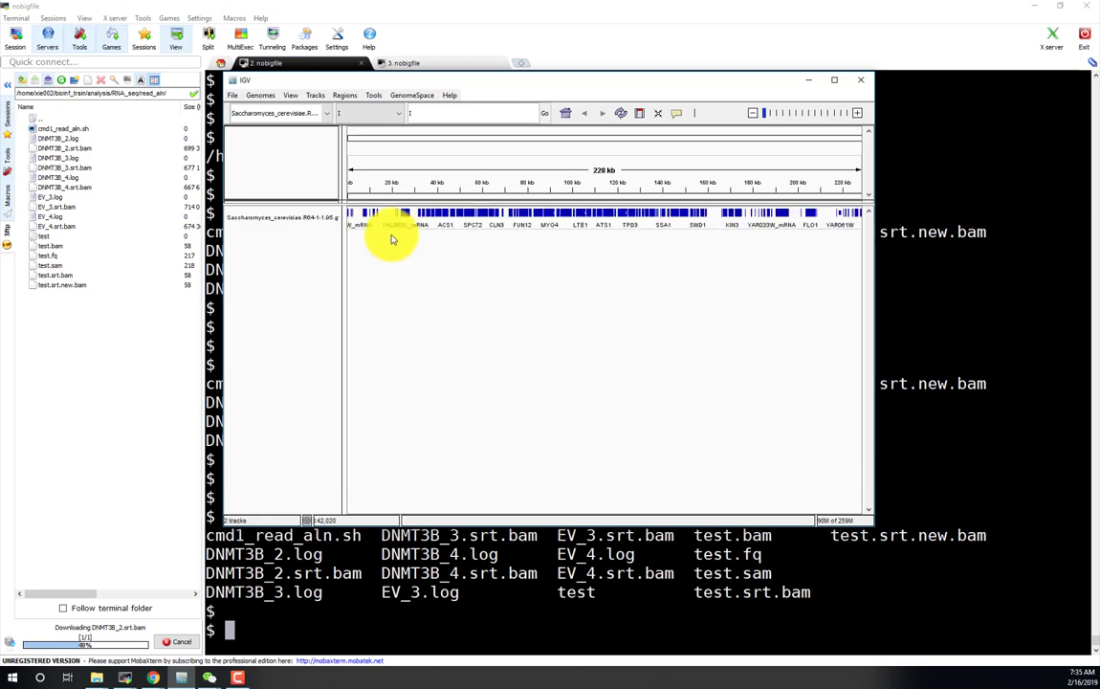
# Zoom in on the annotation near the start of chromosome I to a window of about 9 kb around gene YAL067C.
pyautogui.moveTo(393, 216); pyautogui.dragTo(451, 220)
pyautogui.doubleClick(452, 218)
pyautogui.doubleClick(455, 216)
pyautogui.doubleClick(464, 218)
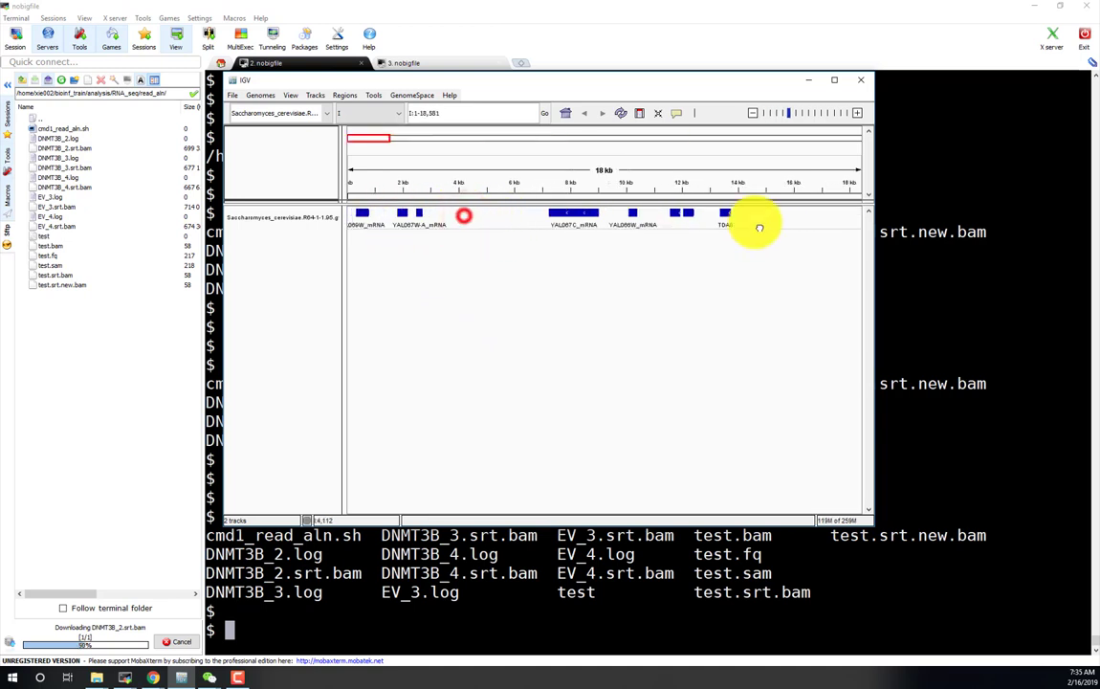
pyautogui.click(529, 218)
pyautogui.click(572, 219)
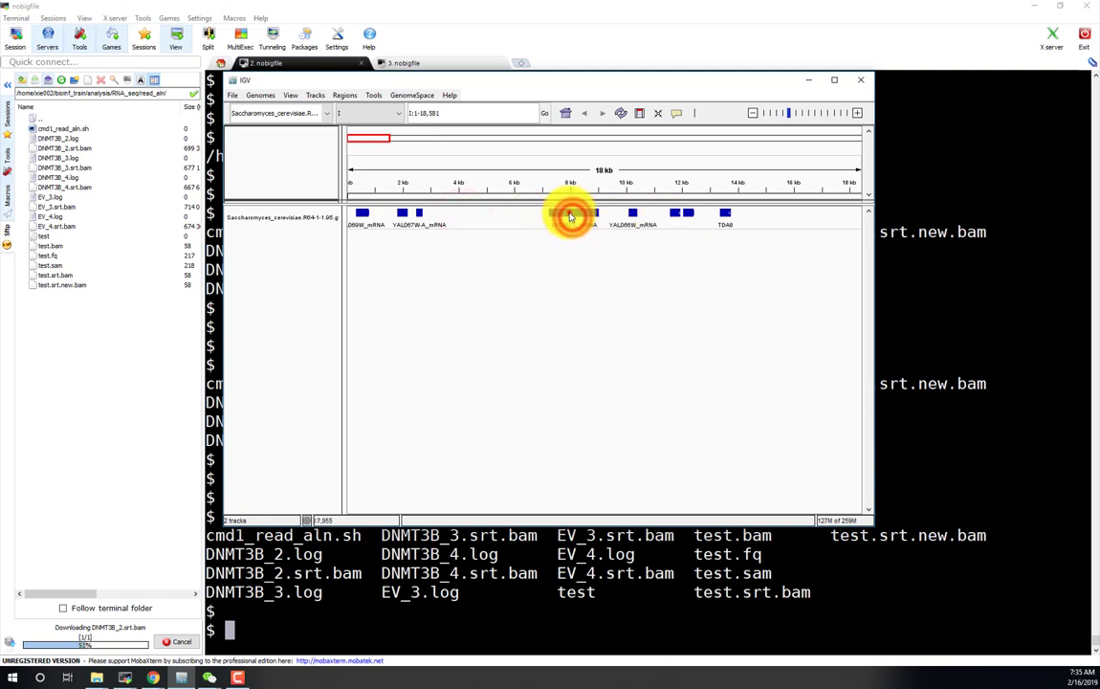
pyautogui.doubleClick(572, 218)
pyautogui.click(608, 214)
pyautogui.click(597, 213)
pyautogui.click(586, 217)
pyautogui.click(649, 216)
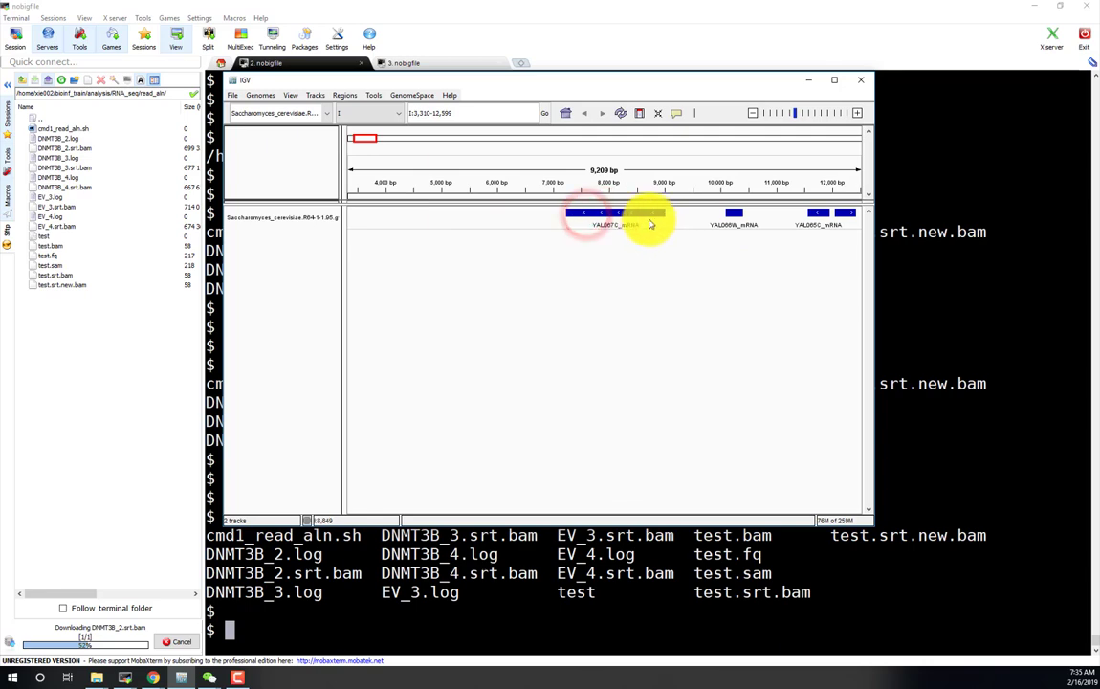
# Maximize the IGV window and view the annotation details at both ends of gene YAL067C.
pyautogui.doubleClick(577, 80)
pyautogui.click(619, 146)
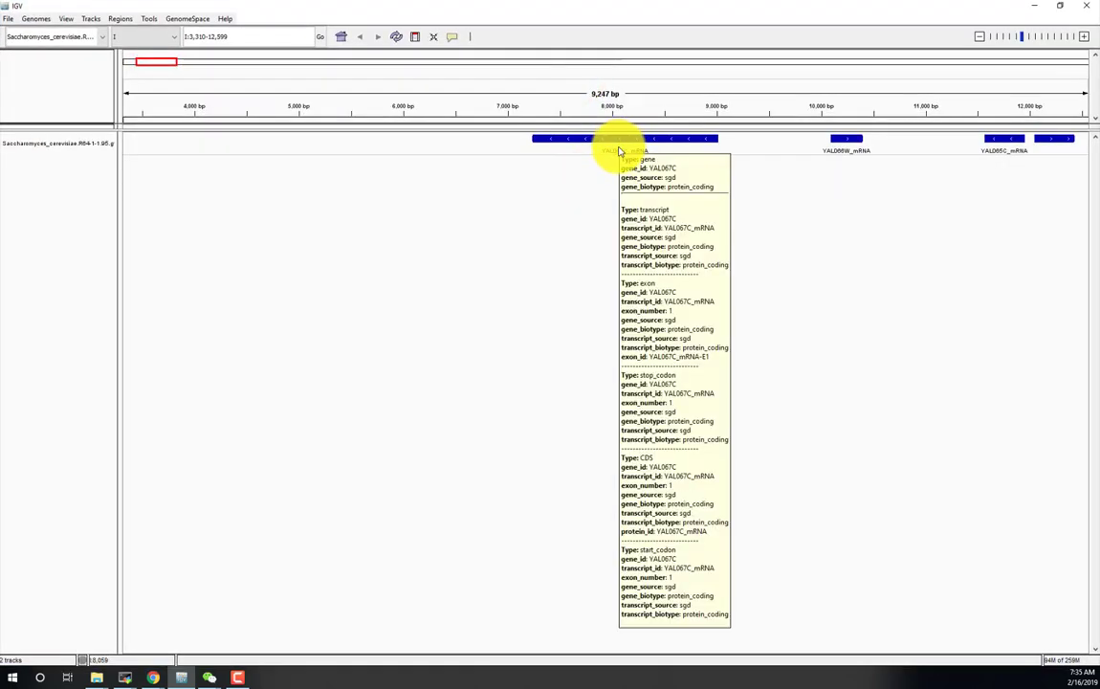
pyautogui.click(617, 148)
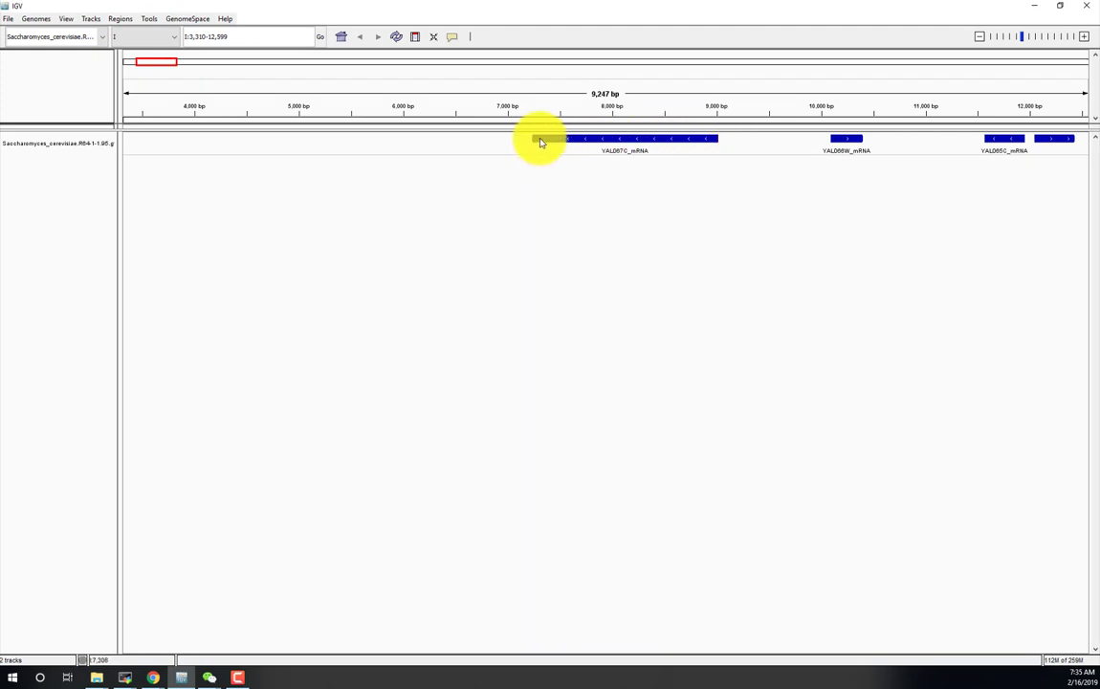
pyautogui.moveTo(540, 141)
pyautogui.click(534, 141)
pyautogui.click(720, 144)
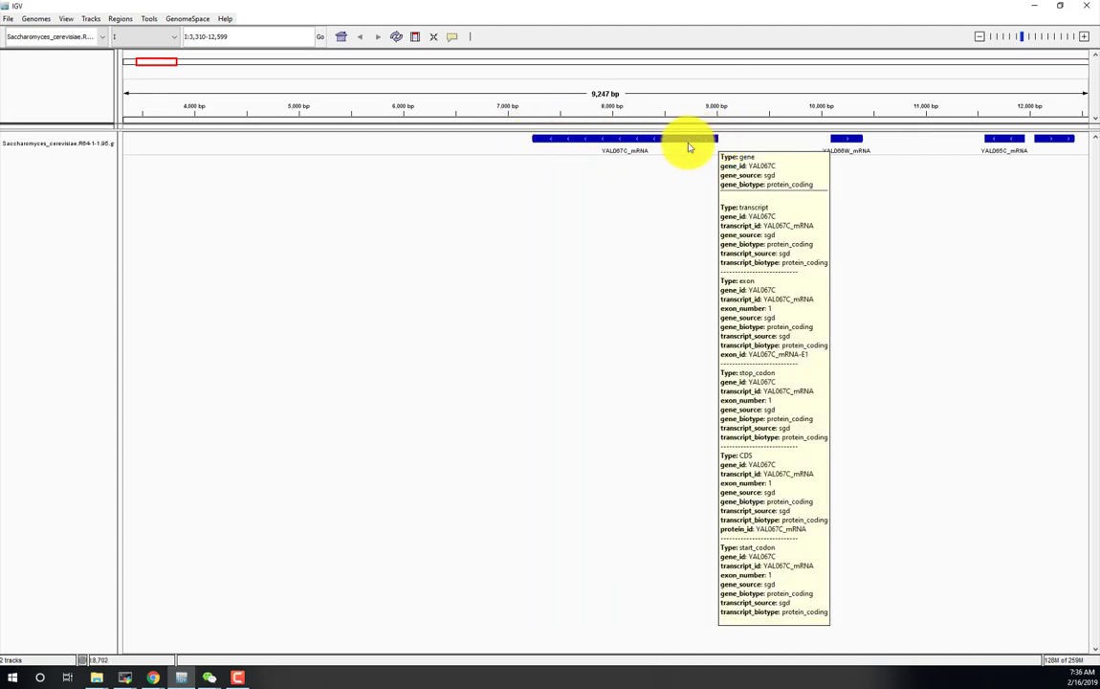
pyautogui.click(533, 140)
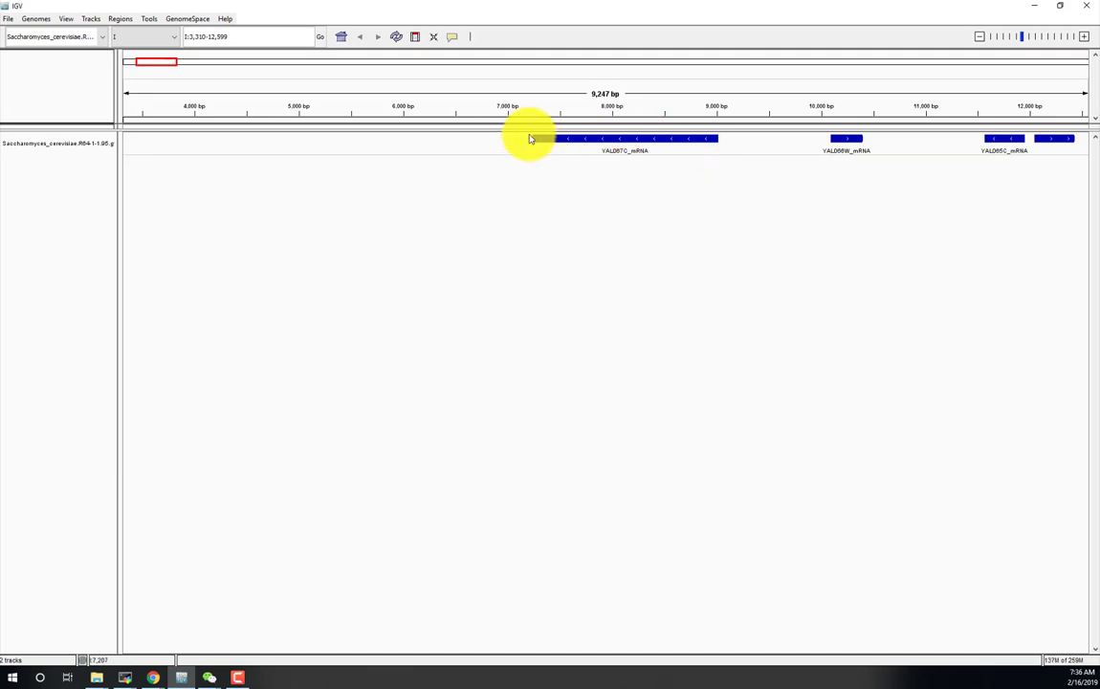
pyautogui.click(721, 141)
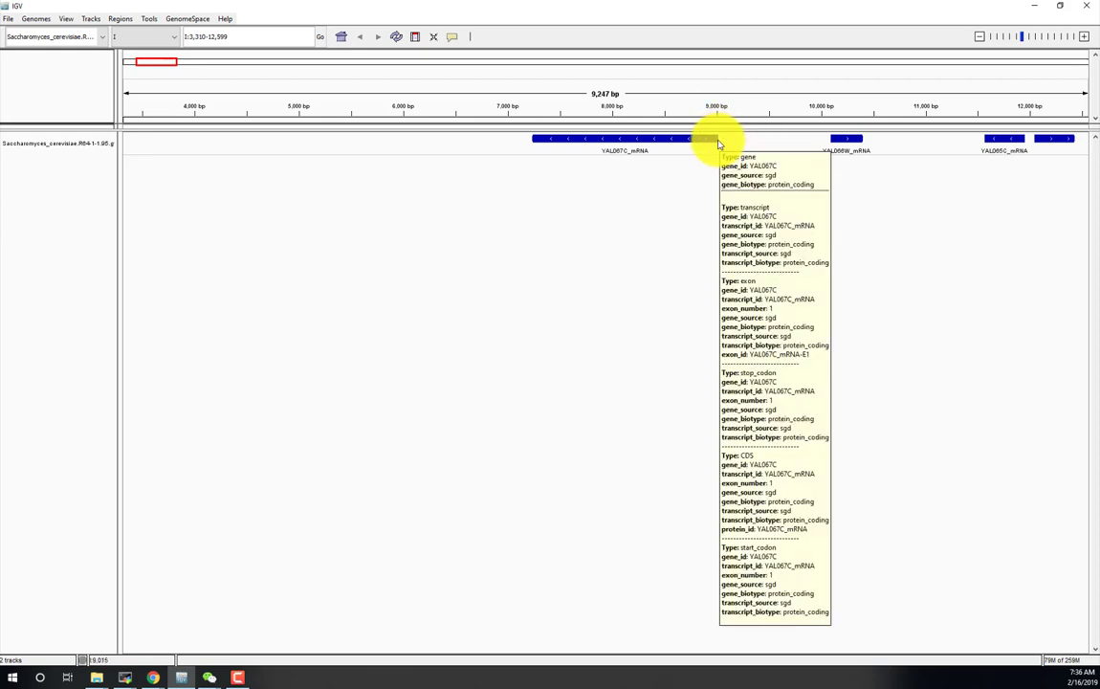
# Recheck the feature details of YAL067C and shift the view toward the genes downstream of it.
pyautogui.click(538, 141)
pyautogui.click(536, 141)
pyautogui.rightClick(534, 141)
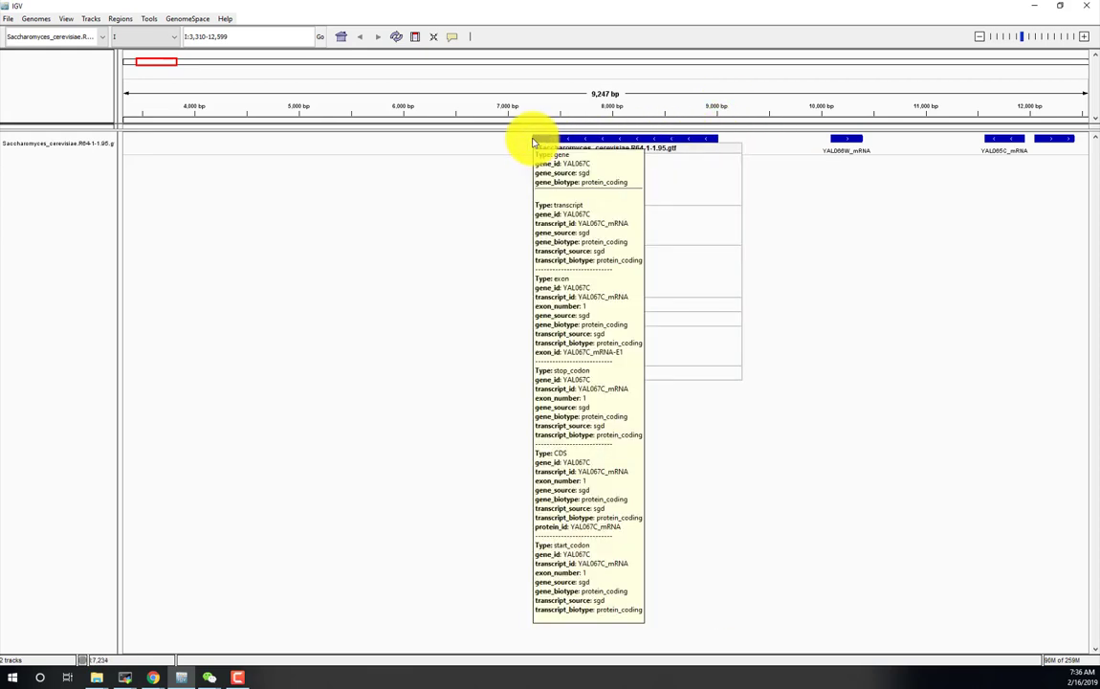
pyautogui.click(534, 141)
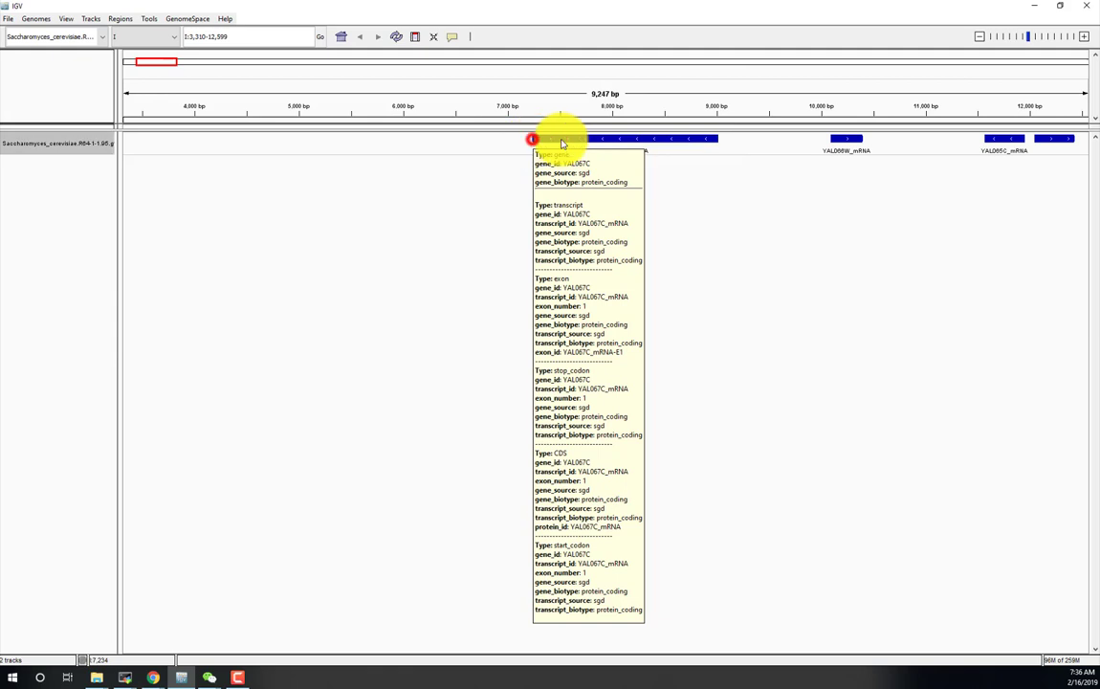
pyautogui.click(719, 143)
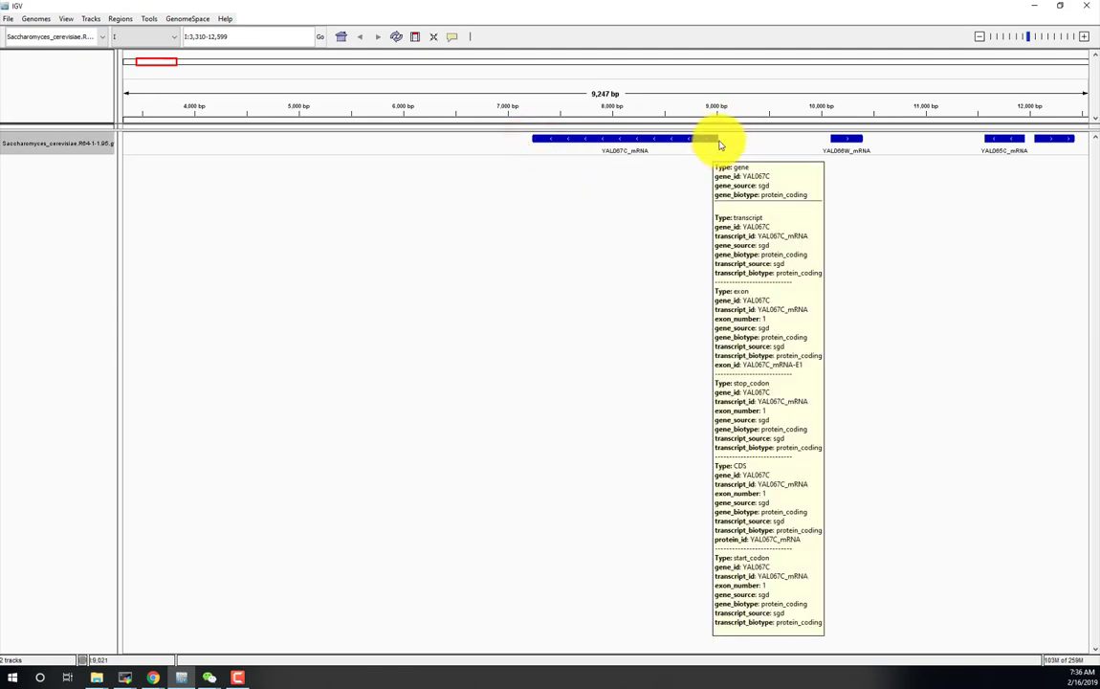
pyautogui.click(722, 144)
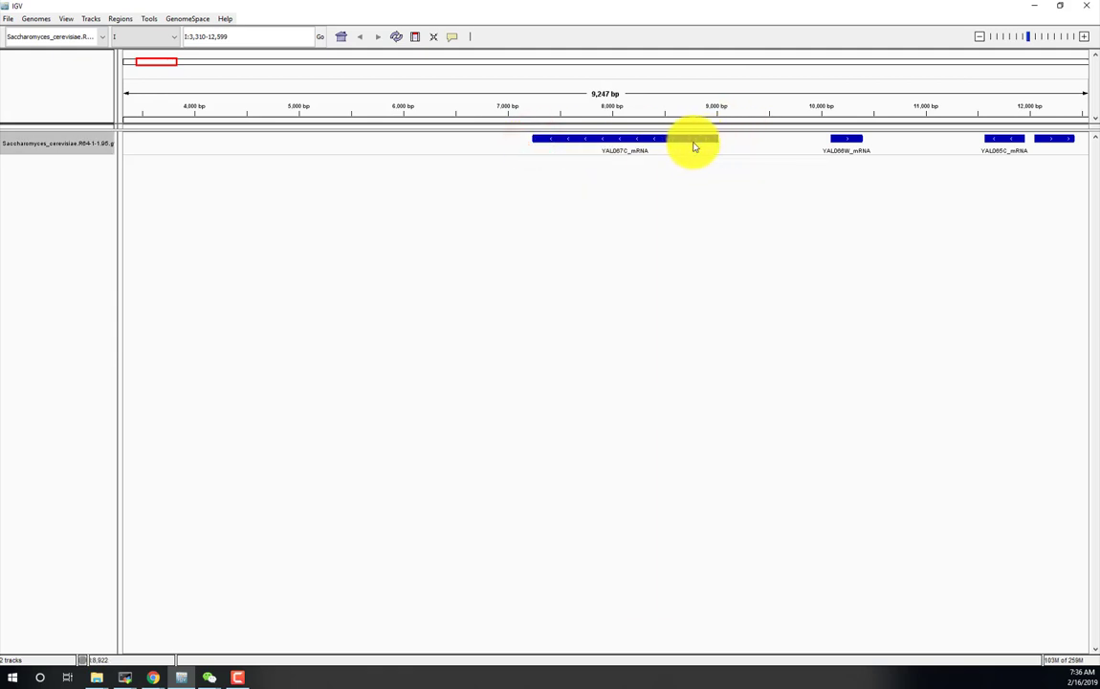
pyautogui.click(696, 144)
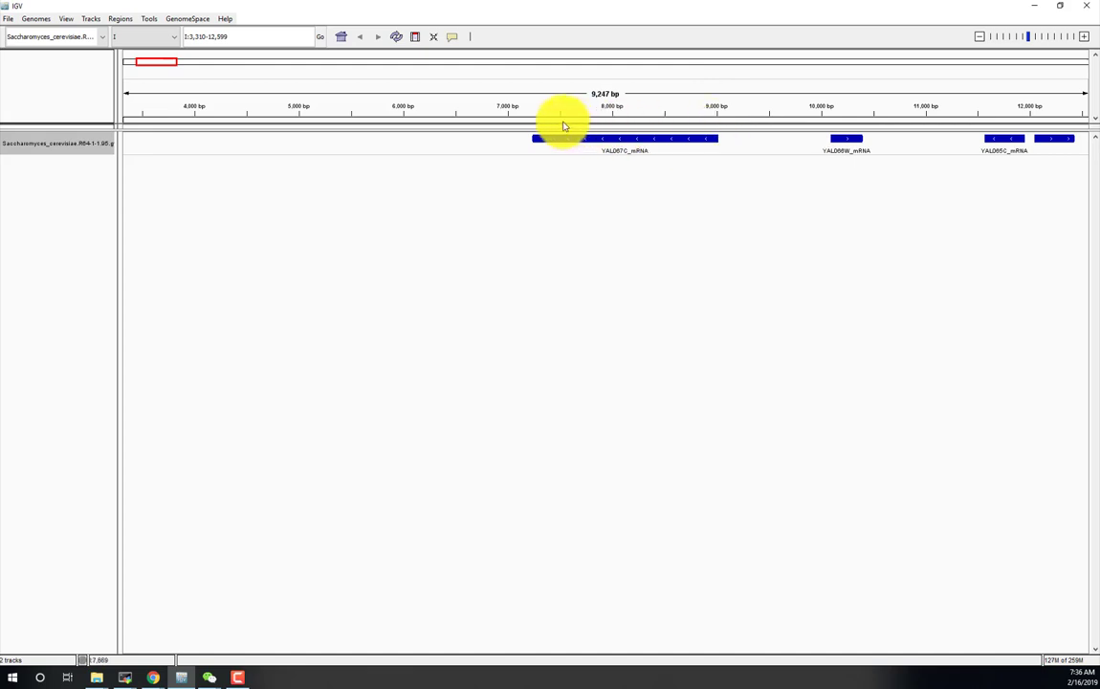
pyautogui.moveTo(812, 148); pyautogui.dragTo(677, 173)
pyautogui.moveTo(709, 146)
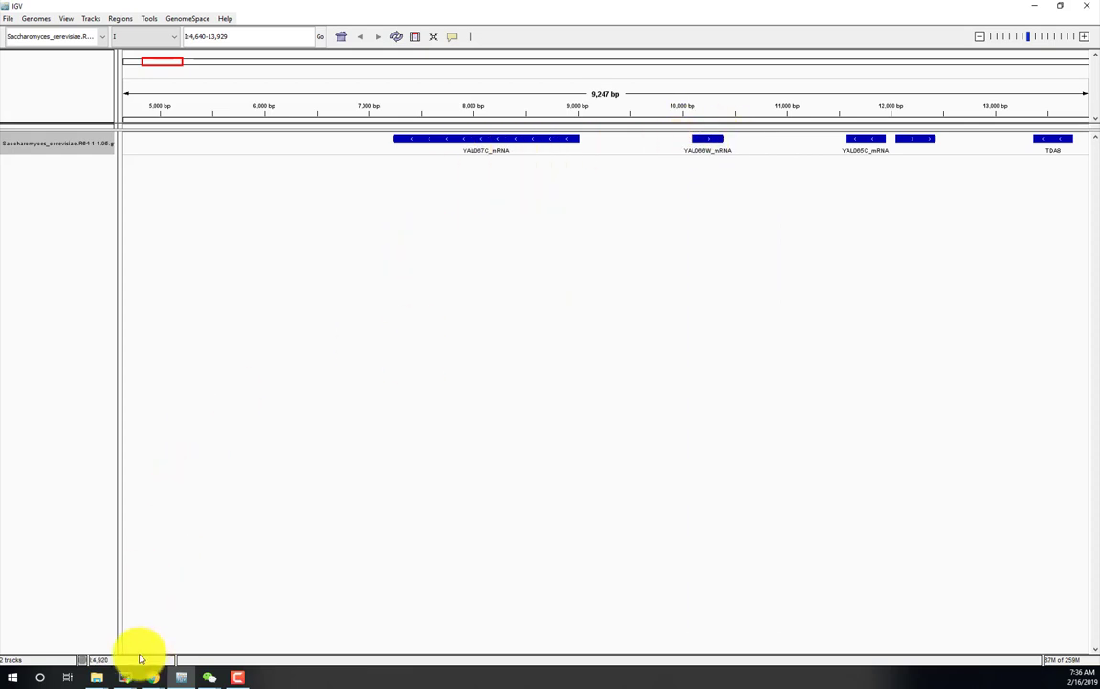
# Switch to the MobaXterm terminal and list the files in the current directory.
pyautogui.moveTo(132, 672)
pyautogui.click(172, 628)
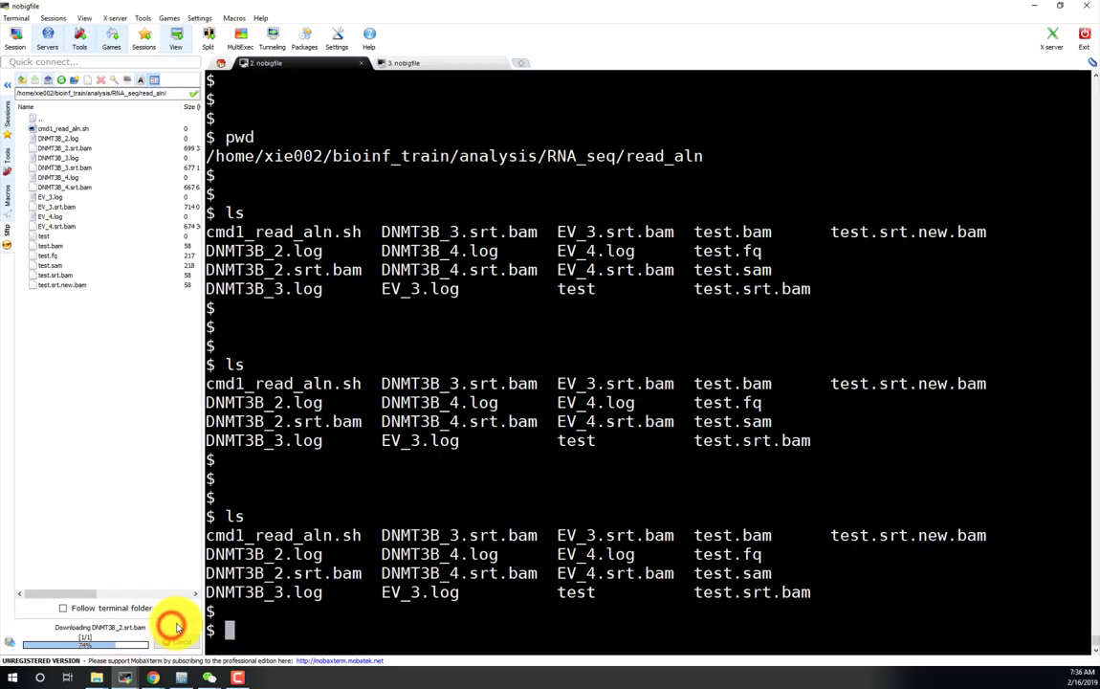
pyautogui.press('Return')
pyautogui.press('Return')
pyautogui.write('ls')
pyautogui.press('Return')
pyautogui.press('Return')
pyautogui.press('Return')
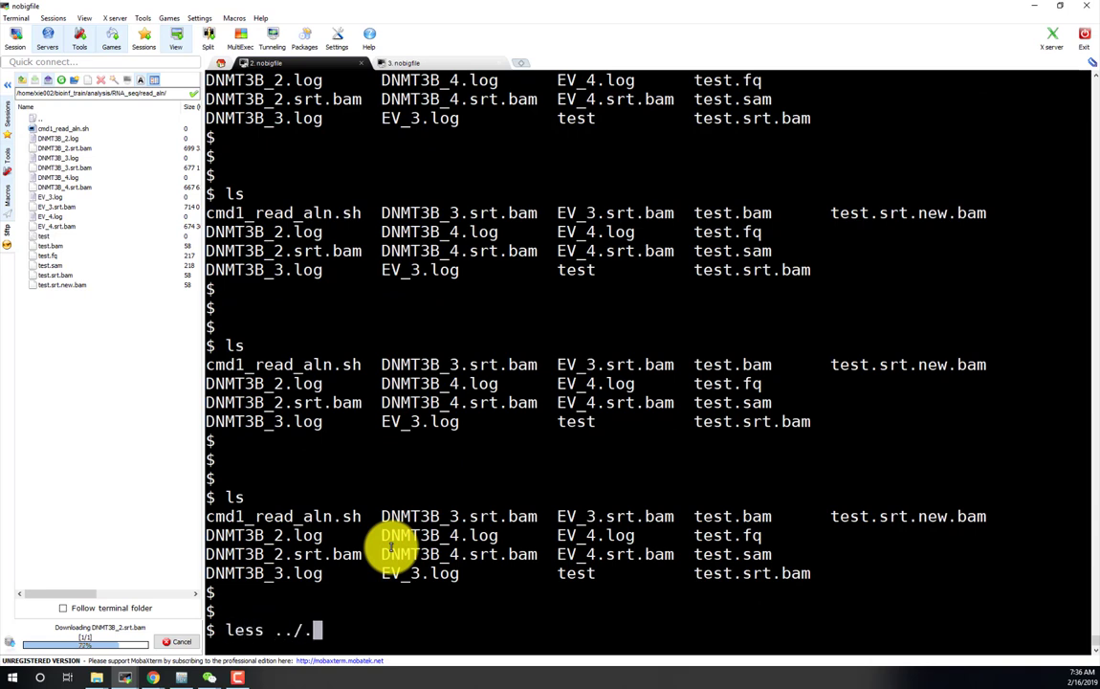
# Start a less command and complete its path to ../../../data/reference/, listing the available files at each level.
pyautogui.write('less ../../')
pyautogui.press('Tab')
pyautogui.press('Tab')
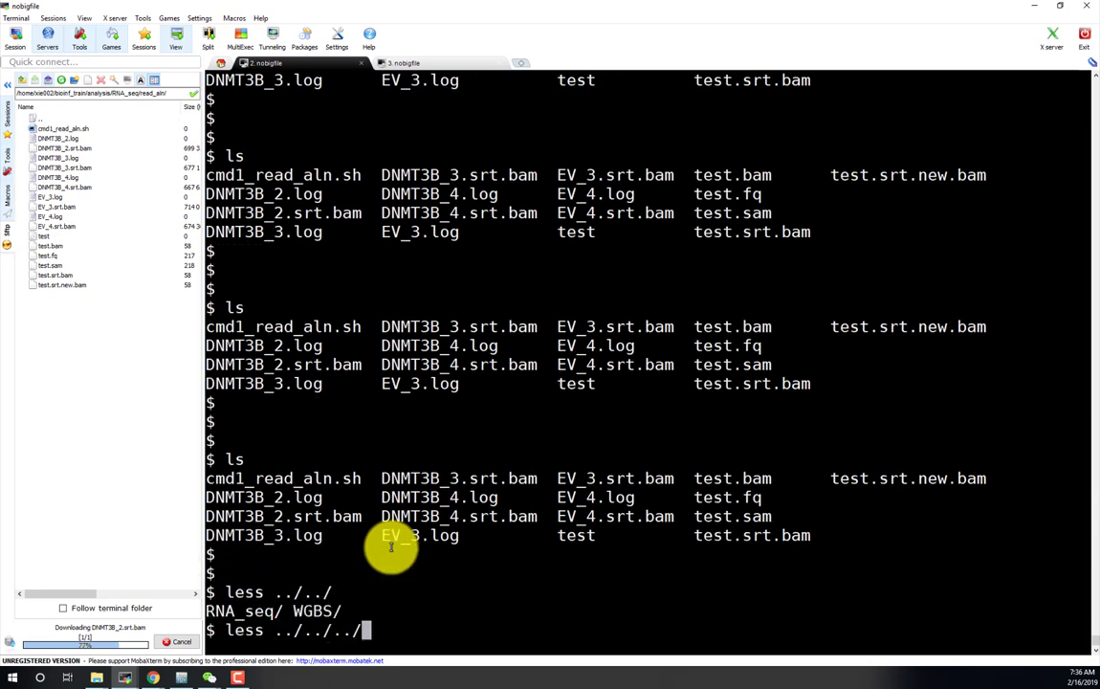
pyautogui.write('../')
pyautogui.press('Tab')
pyautogui.press('Tab')
pyautogui.write('data/')
pyautogui.press('Tab')
pyautogui.press('Tab')
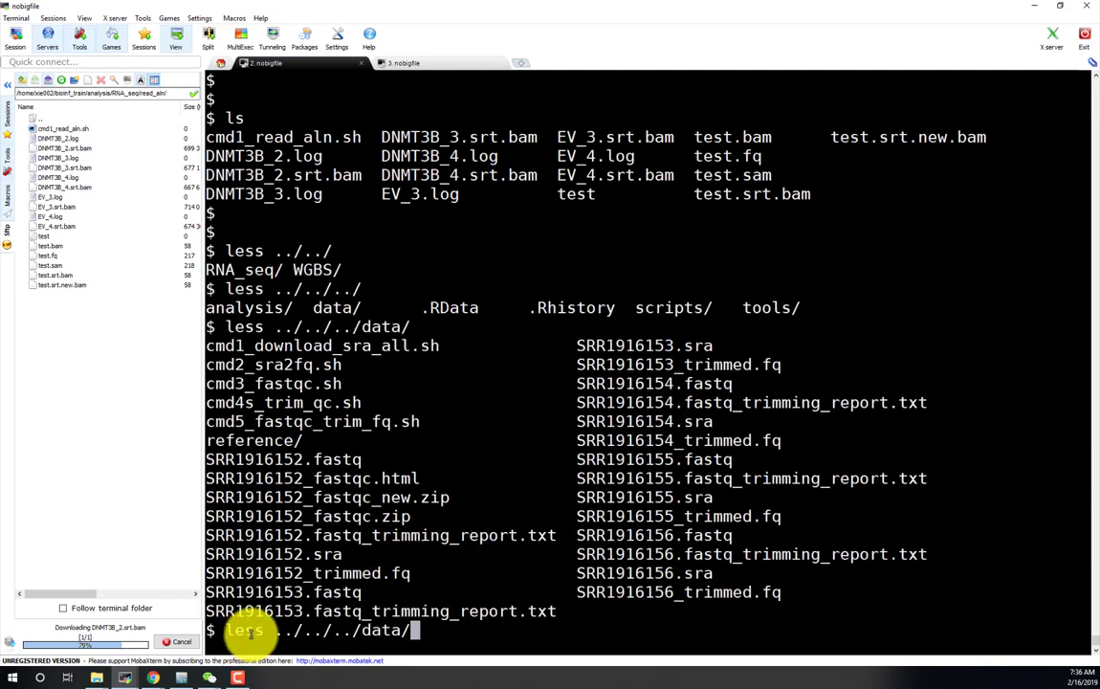
pyautogui.doubleClick(277, 441)
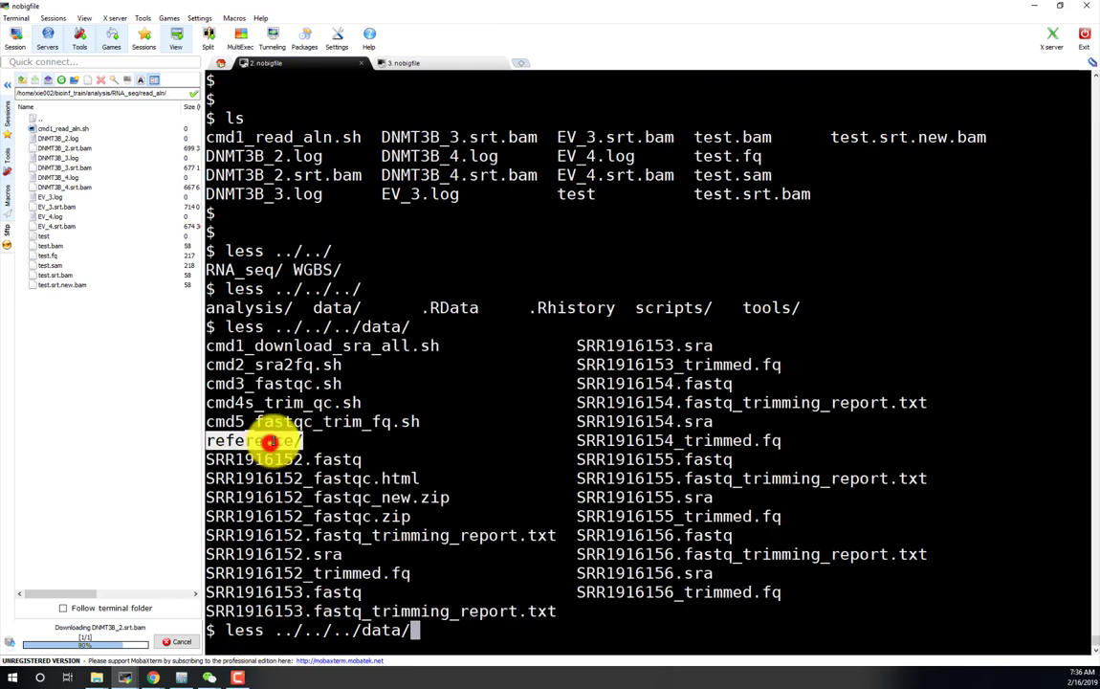
pyautogui.rightClick(521, 392)
pyautogui.press('Tab')
pyautogui.press('Tab')
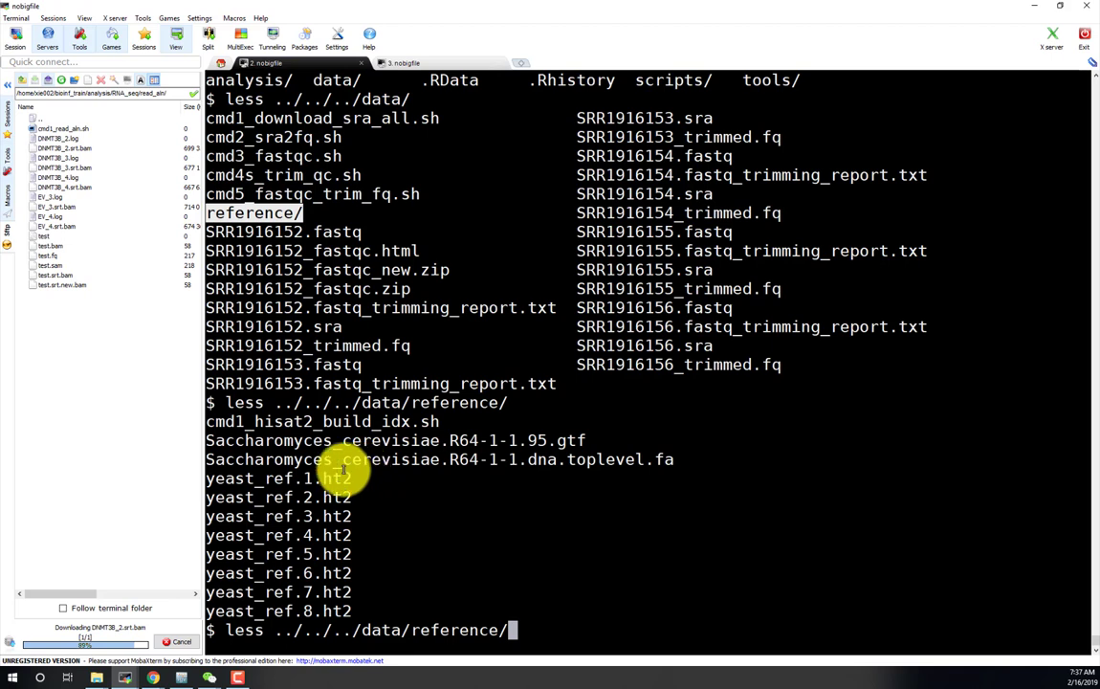
# View Saccharomyces_cerevisiae.R64-1-1.95.gtf with less, highlight its first gene record and close the viewer.
pyautogui.doubleClick(363, 441)
pyautogui.rightClick(526, 347)
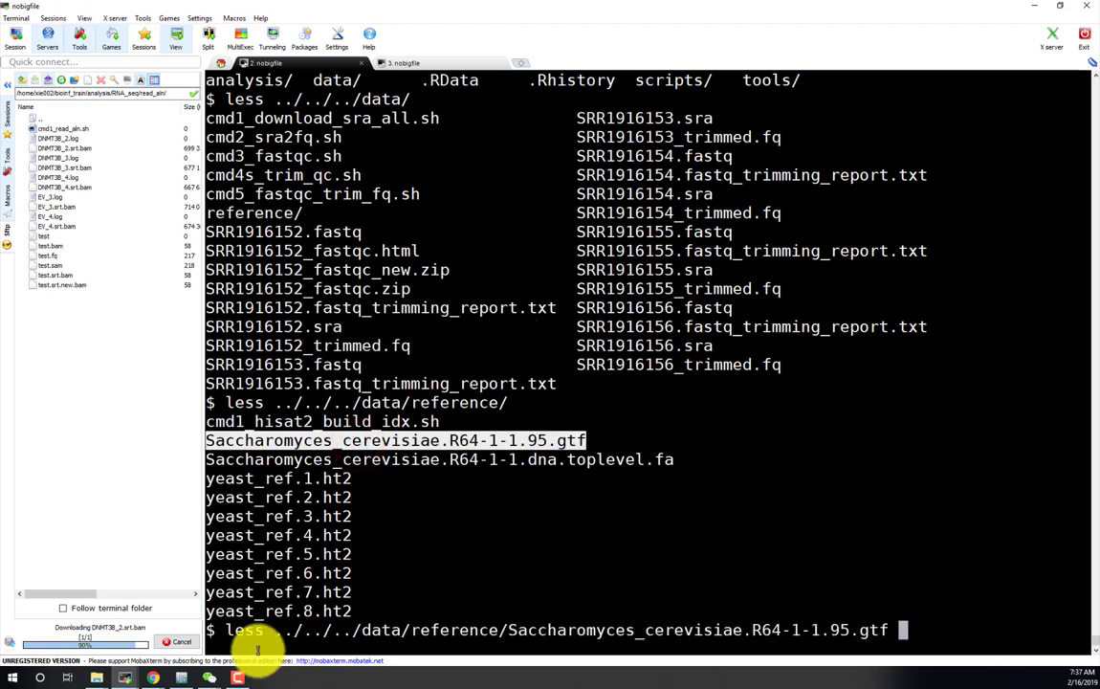
pyautogui.doubleClick(297, 631)
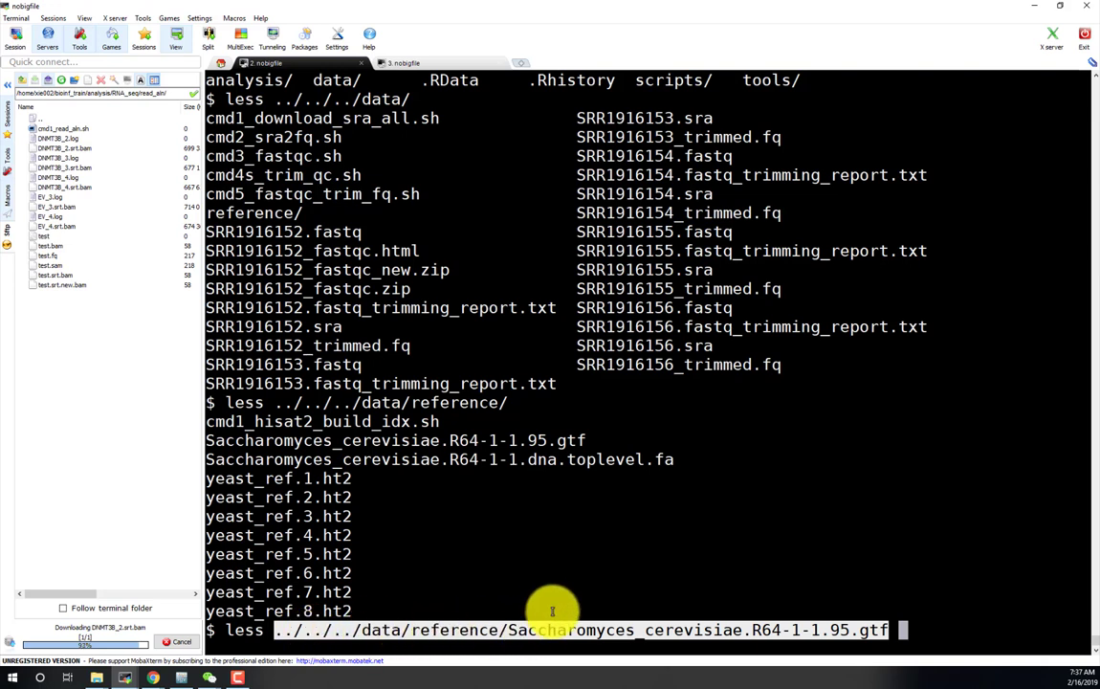
pyautogui.press('Return')
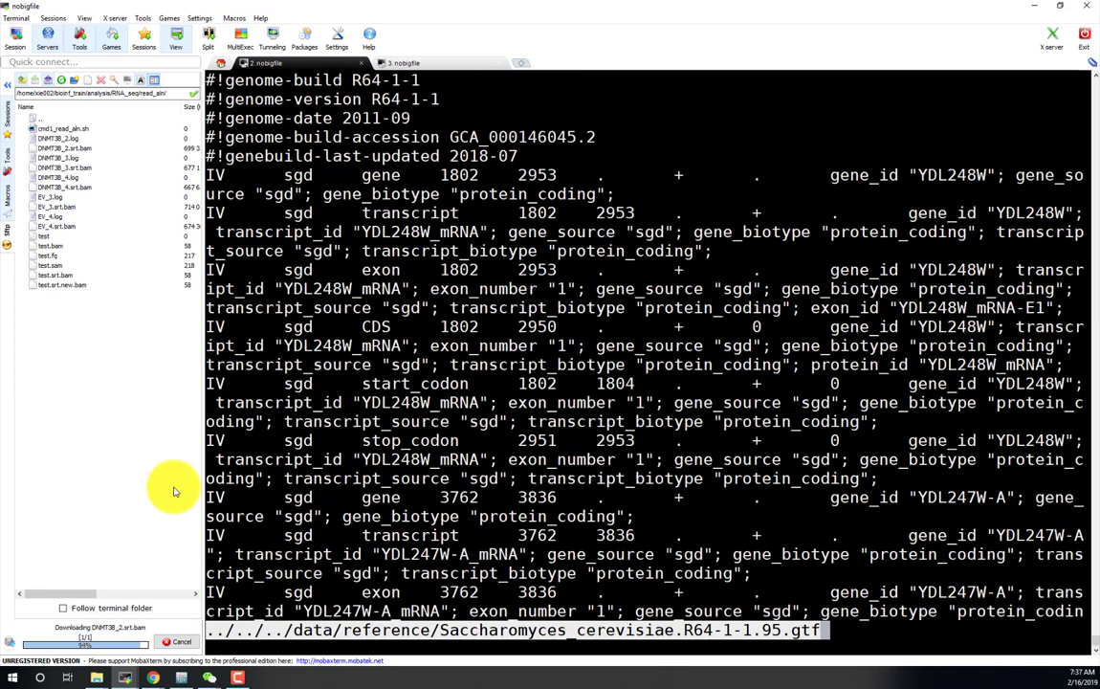
pyautogui.moveTo(211, 175)
pyautogui.mouseDown()
pyautogui.moveTo(548, 196)
pyautogui.moveTo(634, 189)
pyautogui.mouseUp()
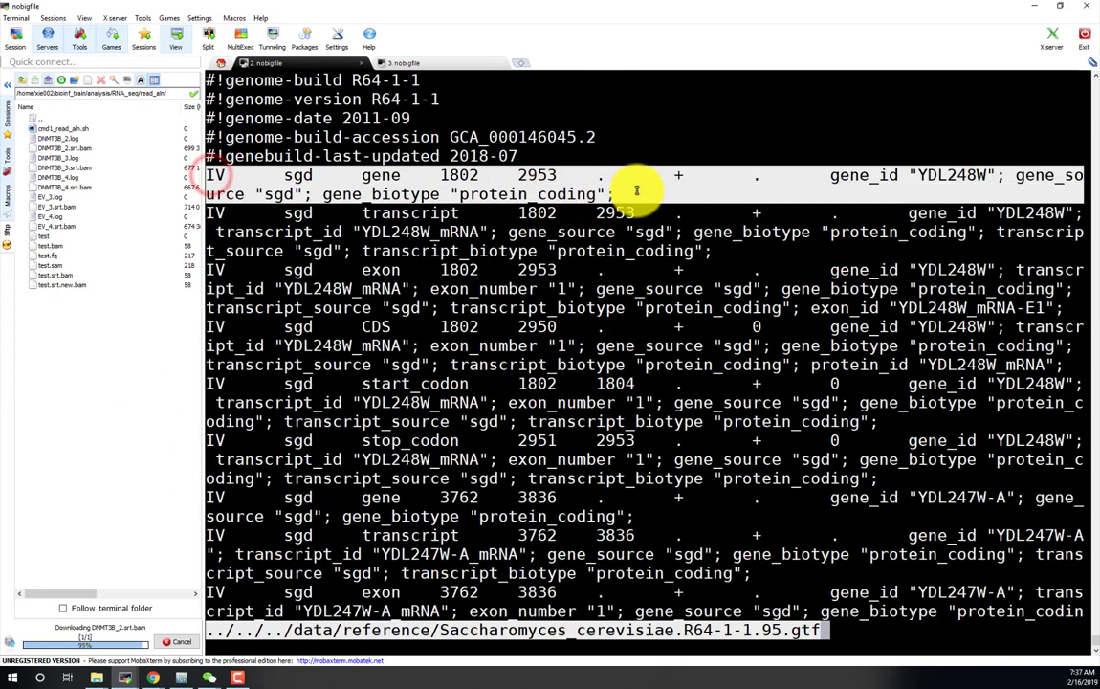
pyautogui.press('q')
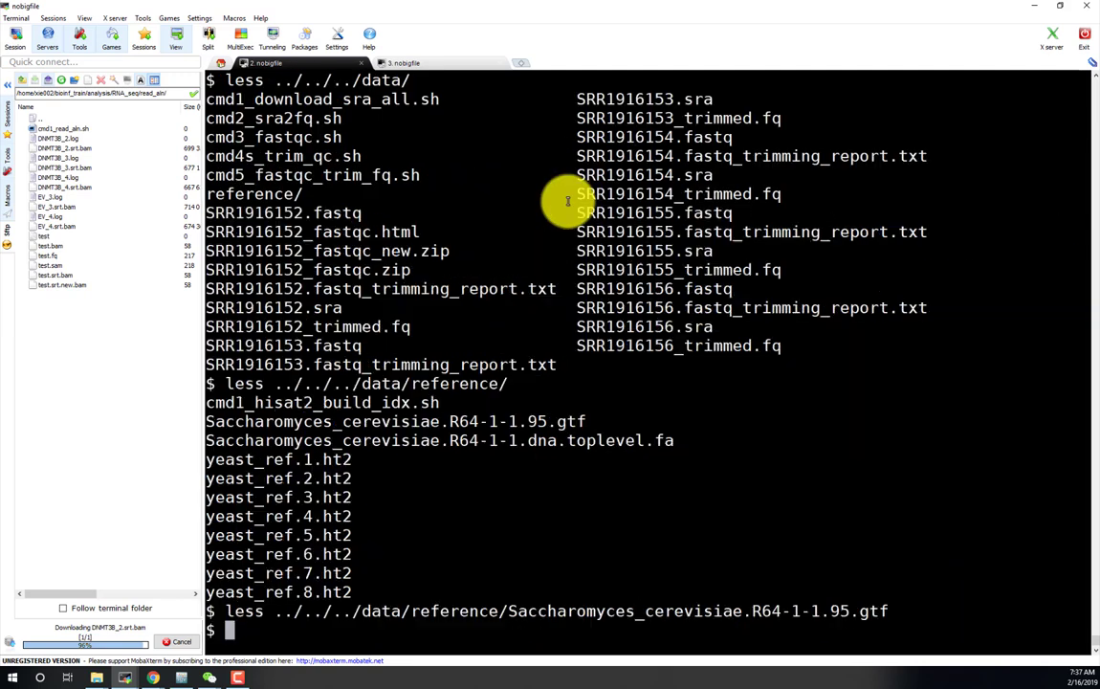
# View the GTF file again using less -S to keep long lines unwrapped, then quit and highlight the -S option.
pyautogui.press('Up')
pyautogui.write('-S')
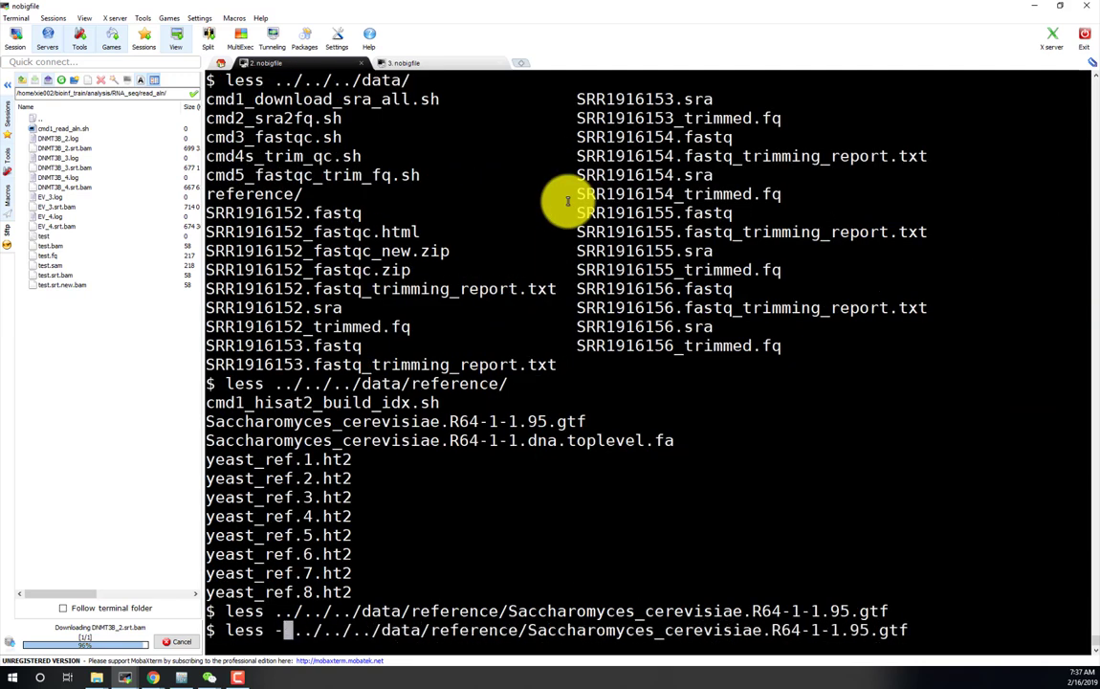
pyautogui.press('Return')
pyautogui.press('q')
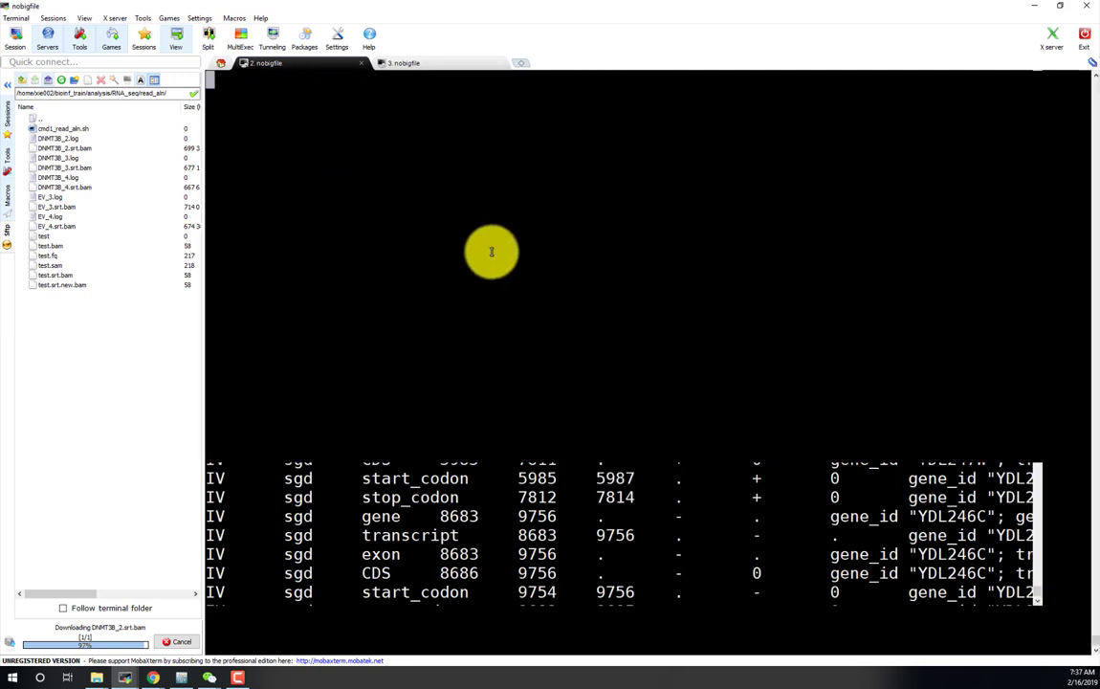
pyautogui.press('Up')
pyautogui.press('Return')
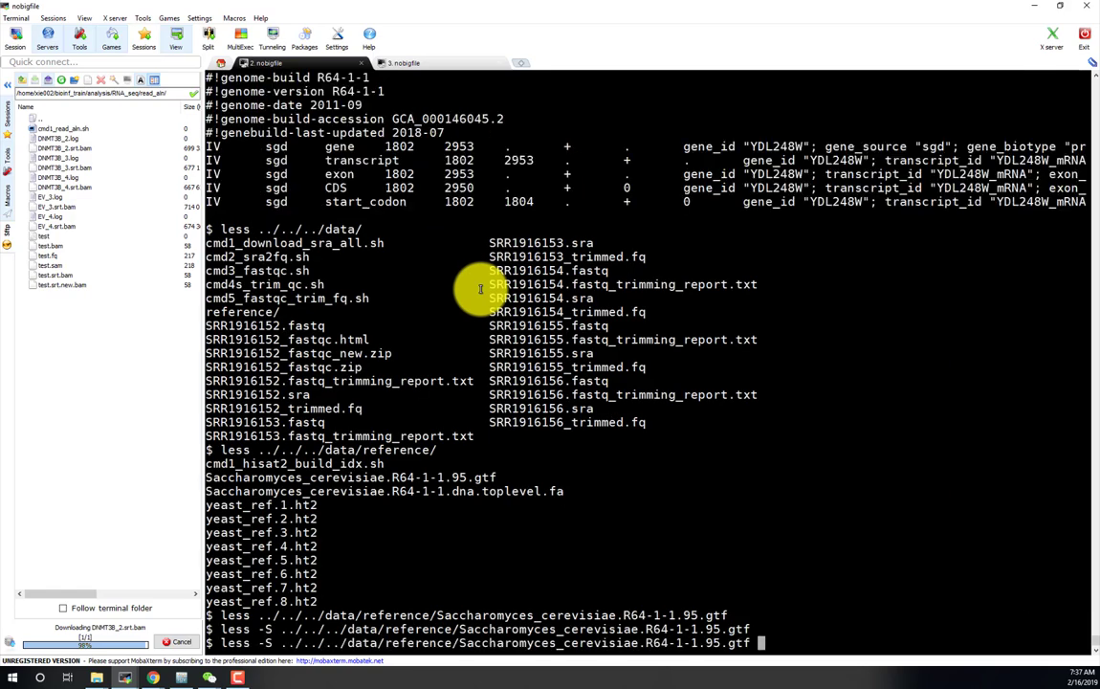
pyautogui.press('q')
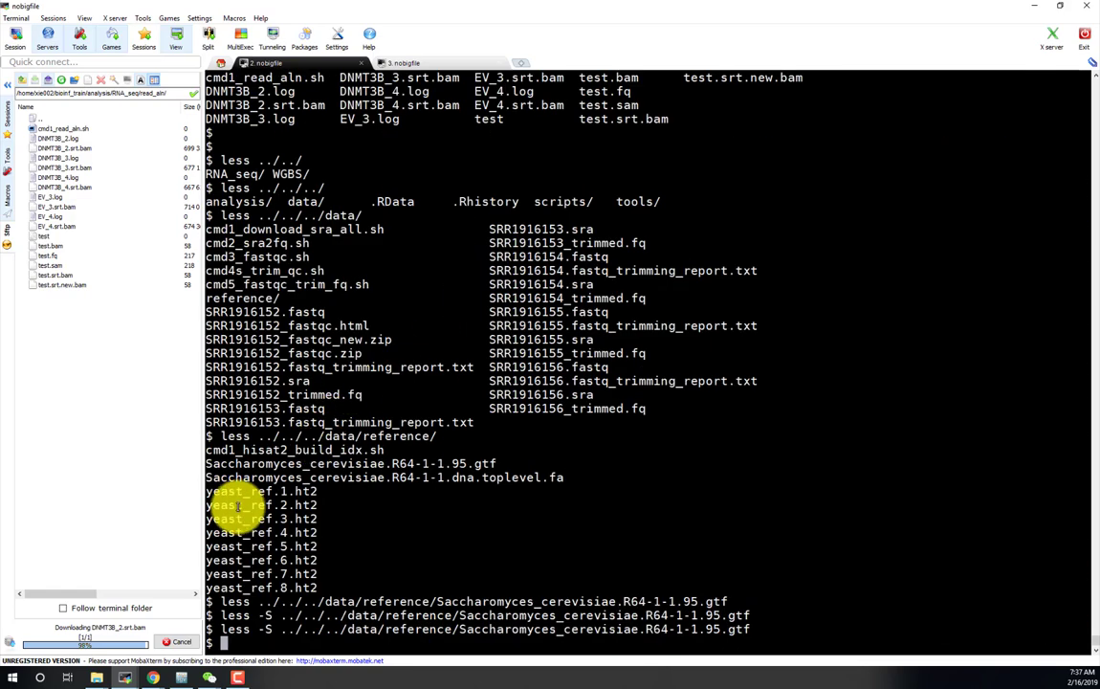
pyautogui.doubleClick(264, 628)
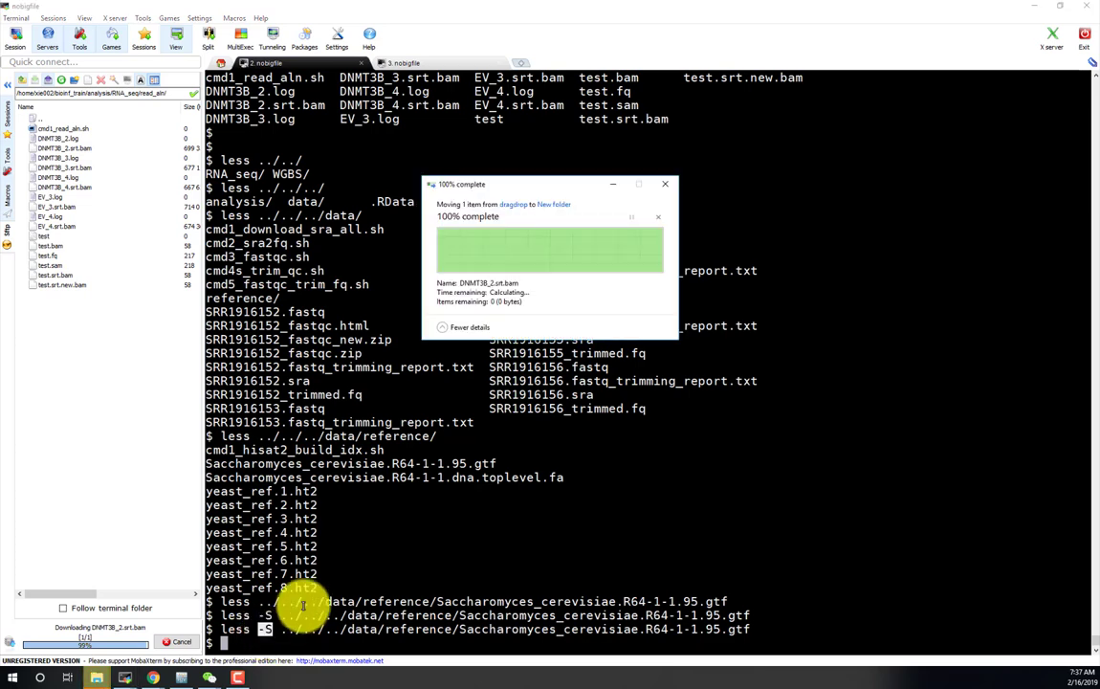
# Reopen the GTF file with less -S, switch to IGV and show the details of the YAL067C_mRNA feature.
pyautogui.click(364, 549)
pyautogui.press('Up')
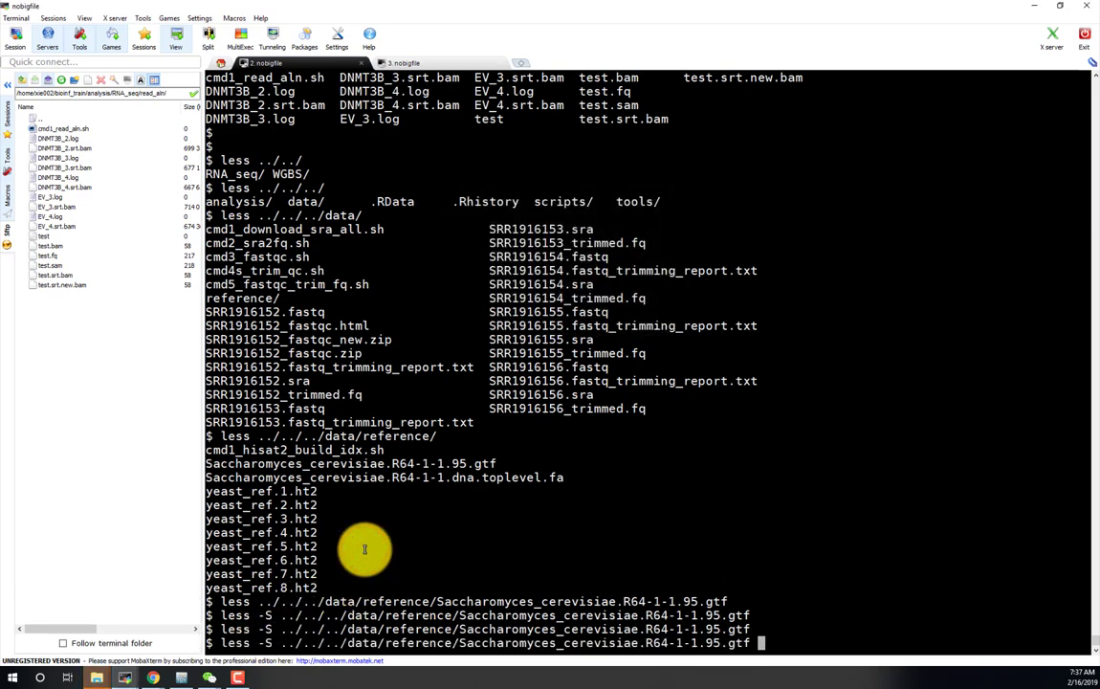
pyautogui.press('Return')
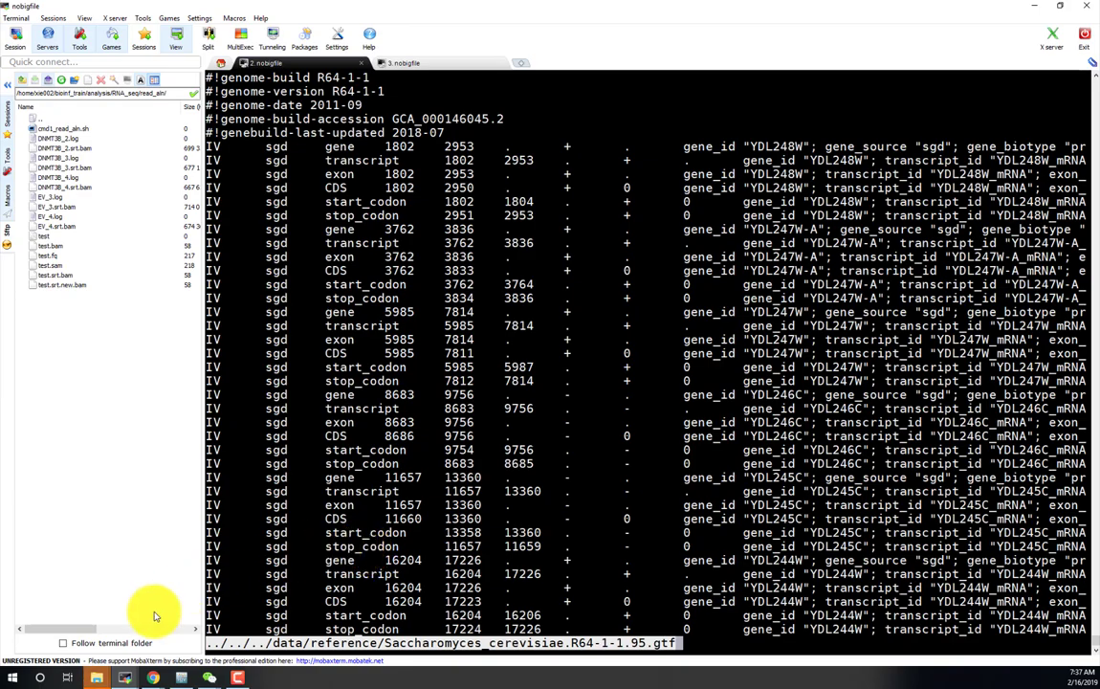
pyautogui.click(182, 678)
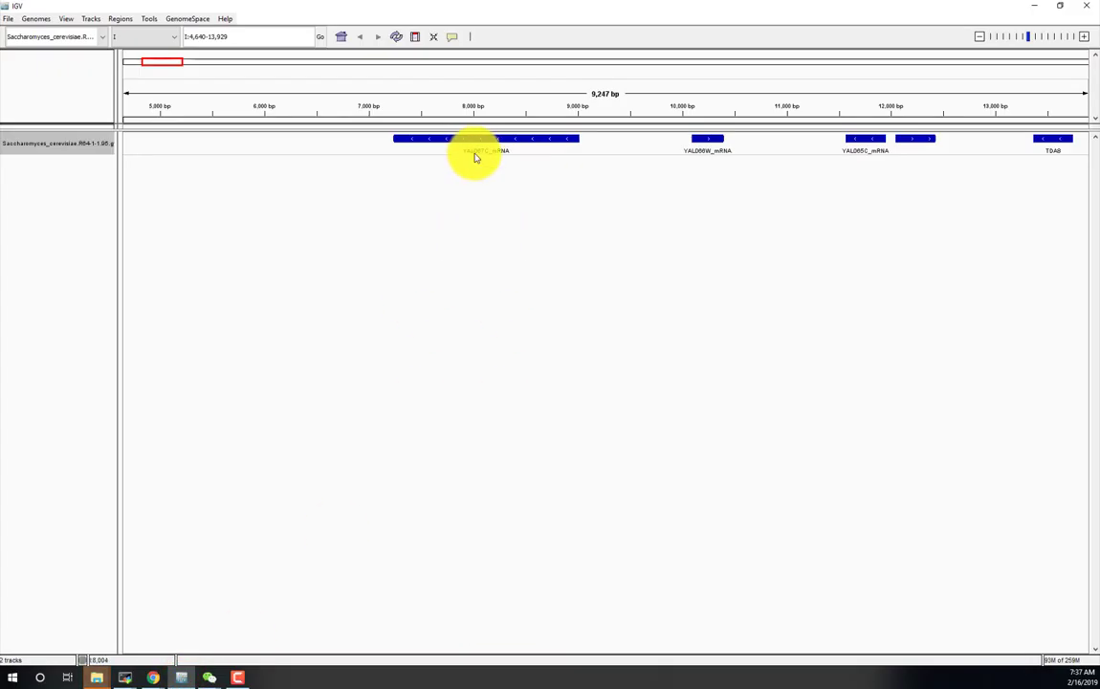
pyautogui.moveTo(487, 154)
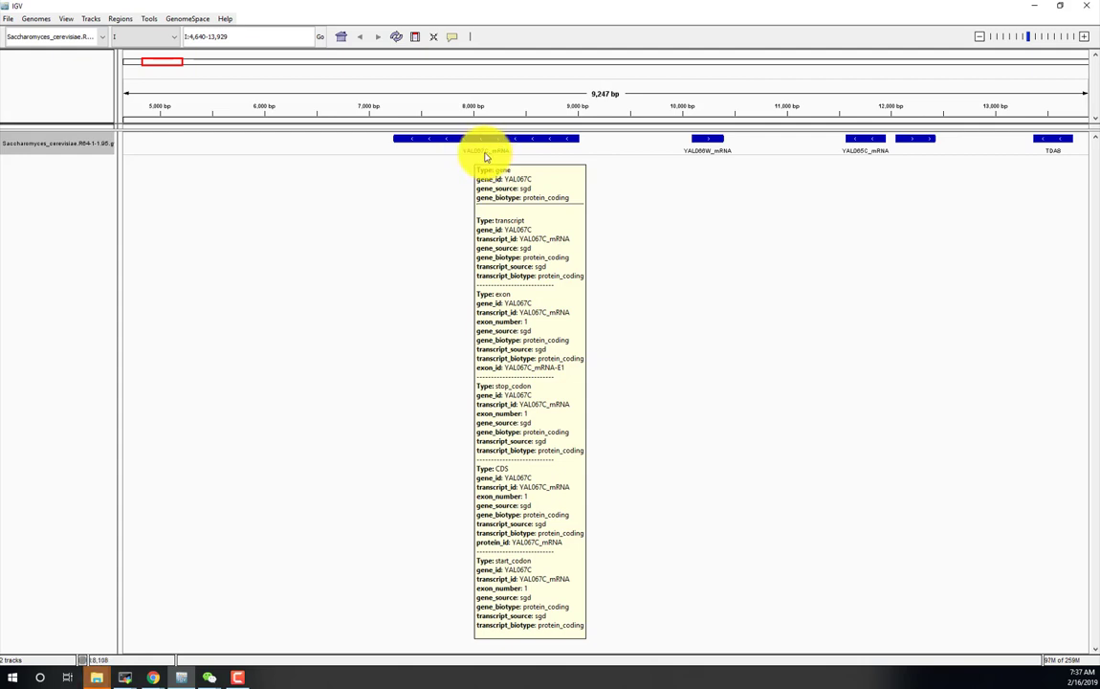
# Switch back to the terminal and try to search the GTF file for YAL0674.
pyautogui.hotkey('alt', 'Tab')
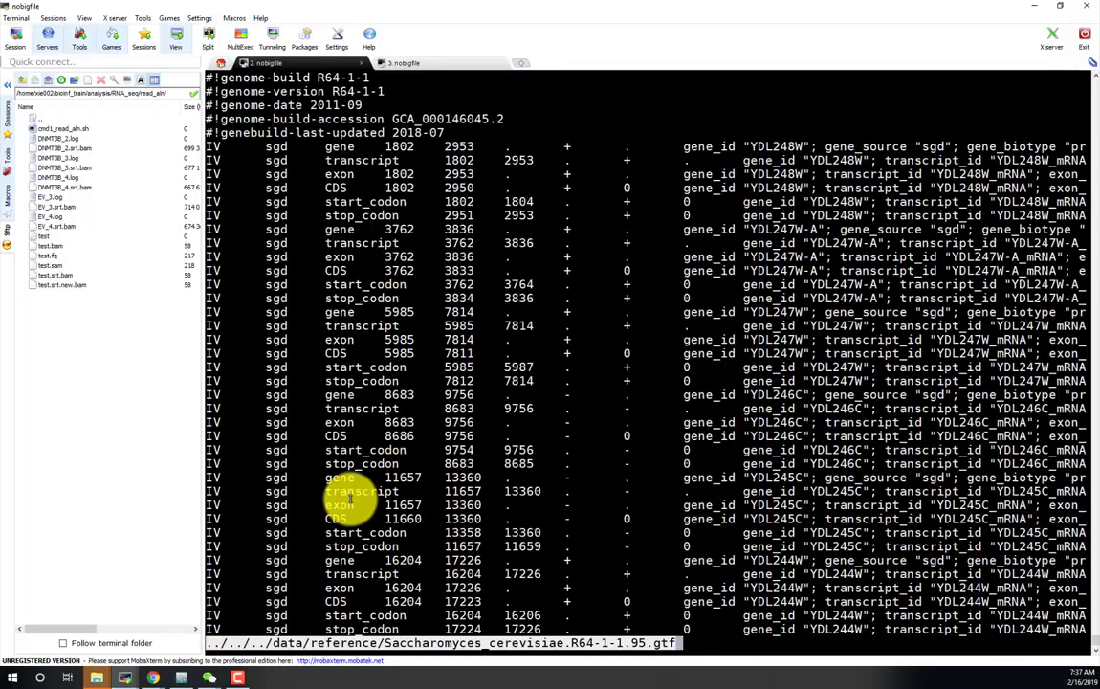
pyautogui.write('/YAL067W')
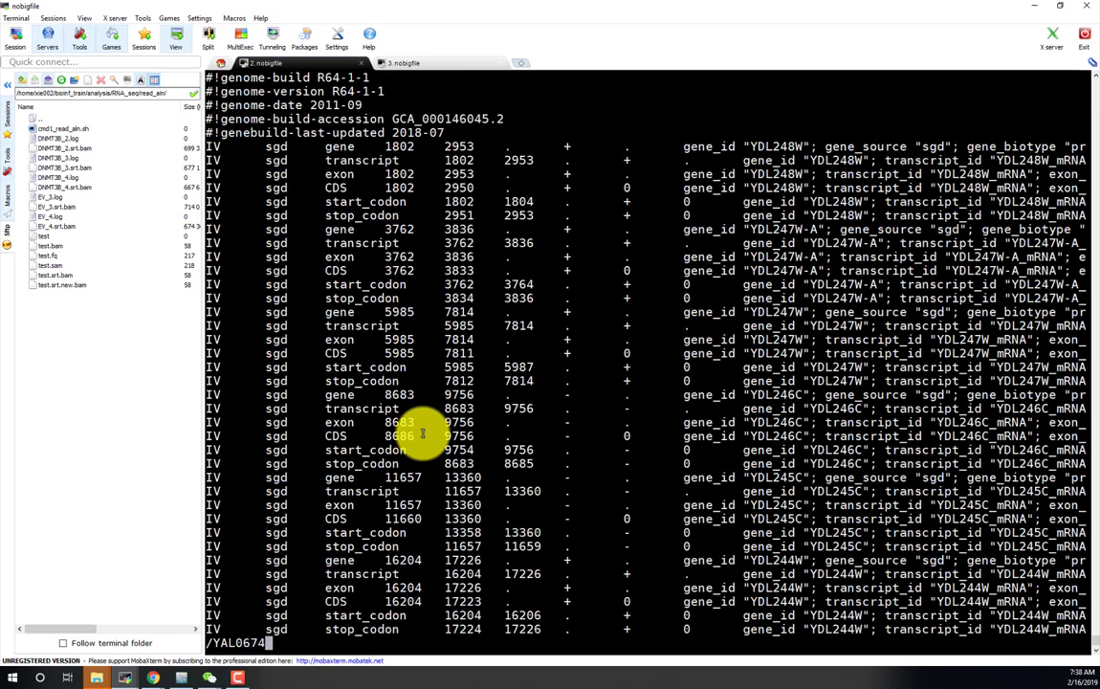
pyautogui.press('Return')
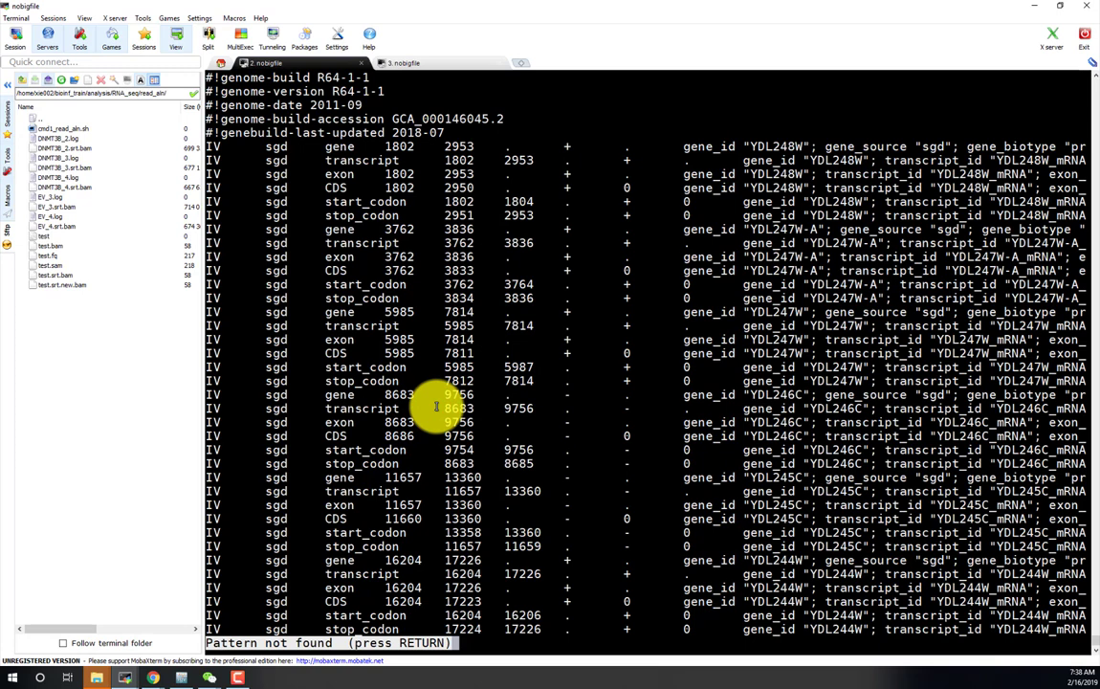
# Check the gene's name in IGV again and search the GTF file in the terminal for YAL067.
pyautogui.press('/')
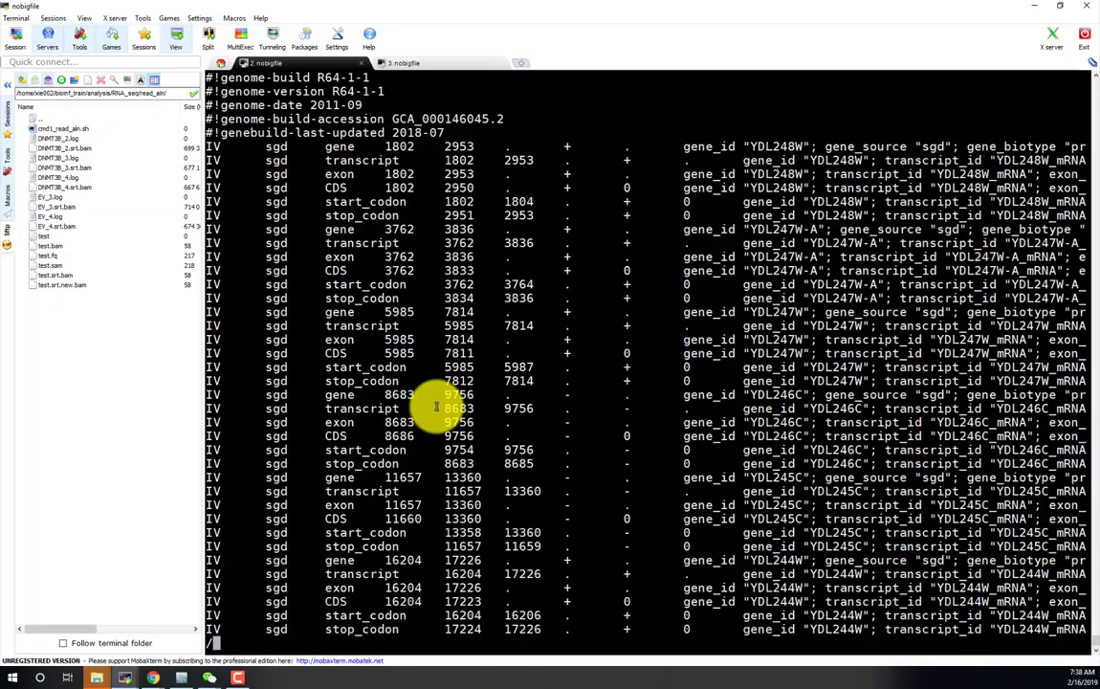
pyautogui.hotkey('alt', 'Tab')
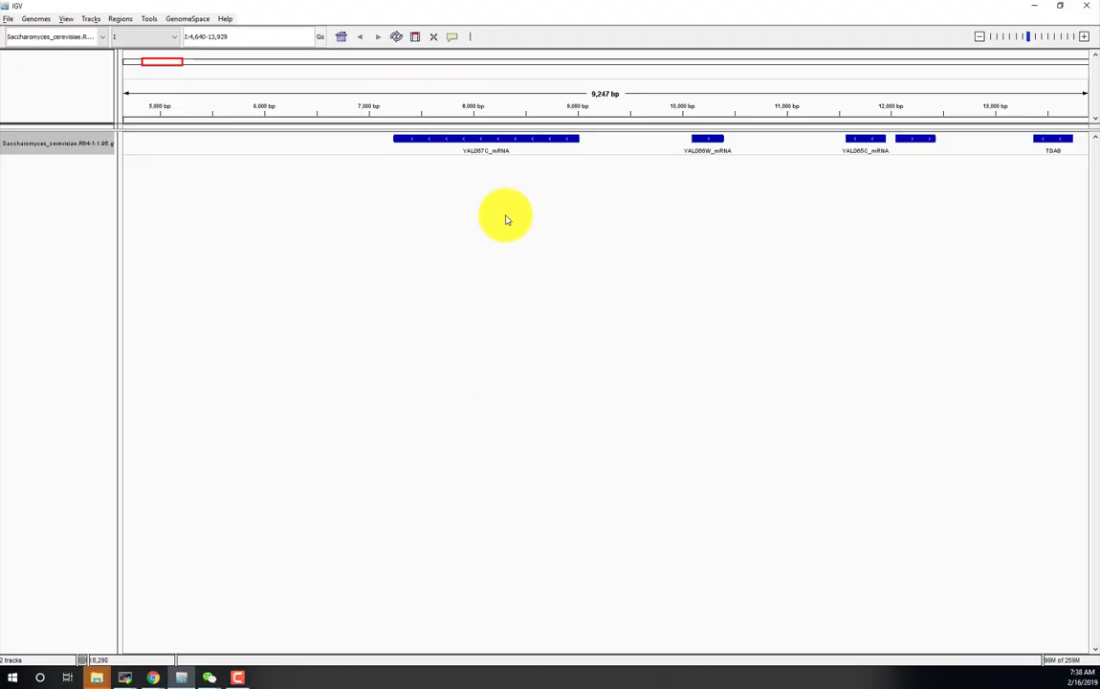
pyautogui.click(476, 156)
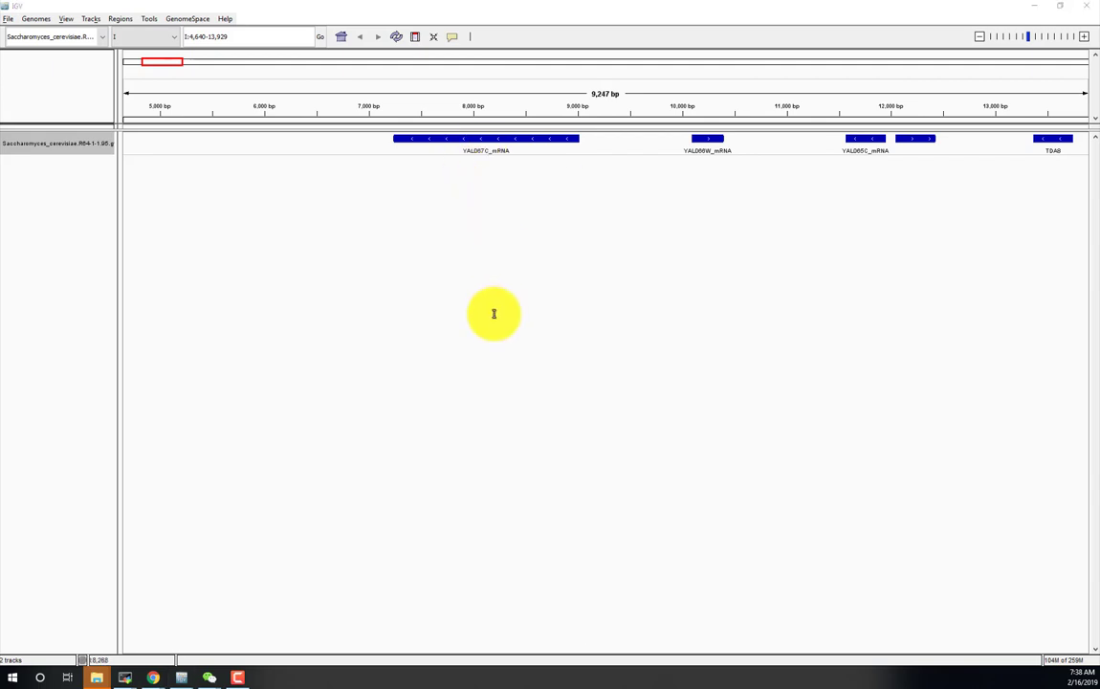
pyautogui.hotkey('alt', 'Tab')
pyautogui.write('YAL')
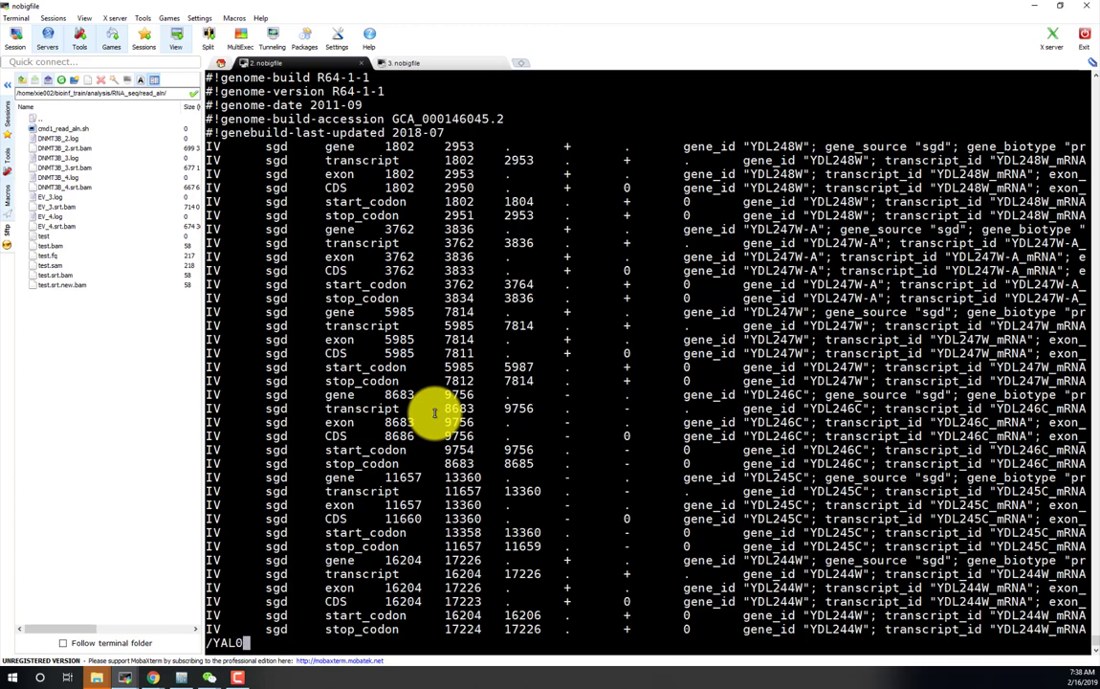
pyautogui.press('Return')
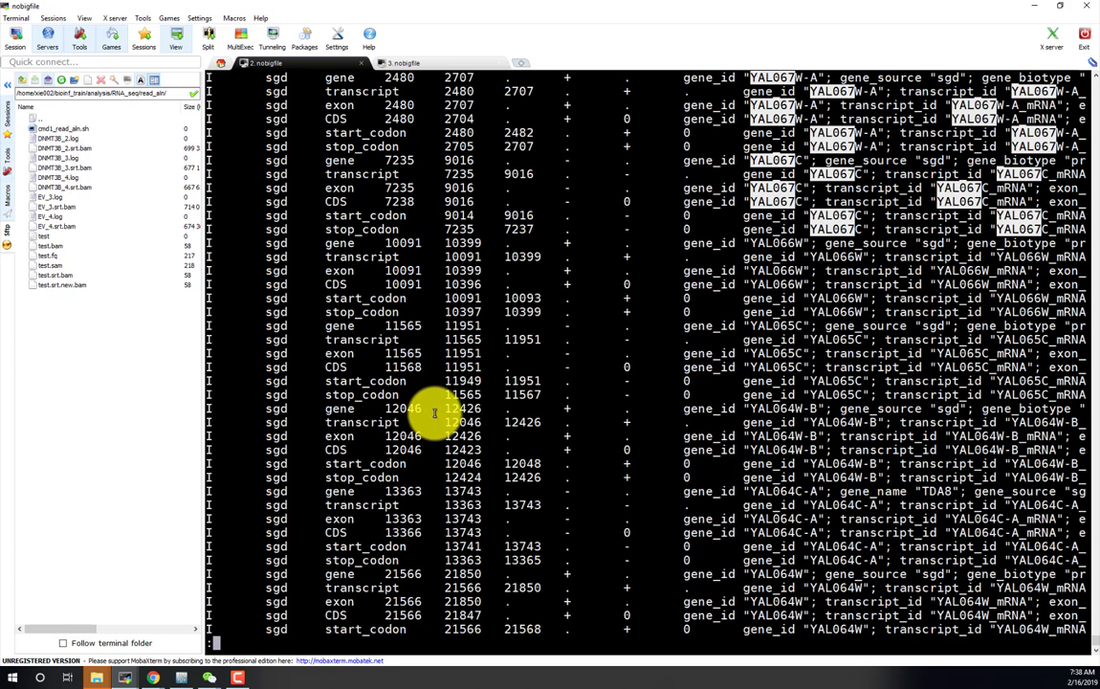
# Refine the GTF search to YAL067C and highlight all records belonging to that gene.
pyautogui.tripleClick(757, 163)
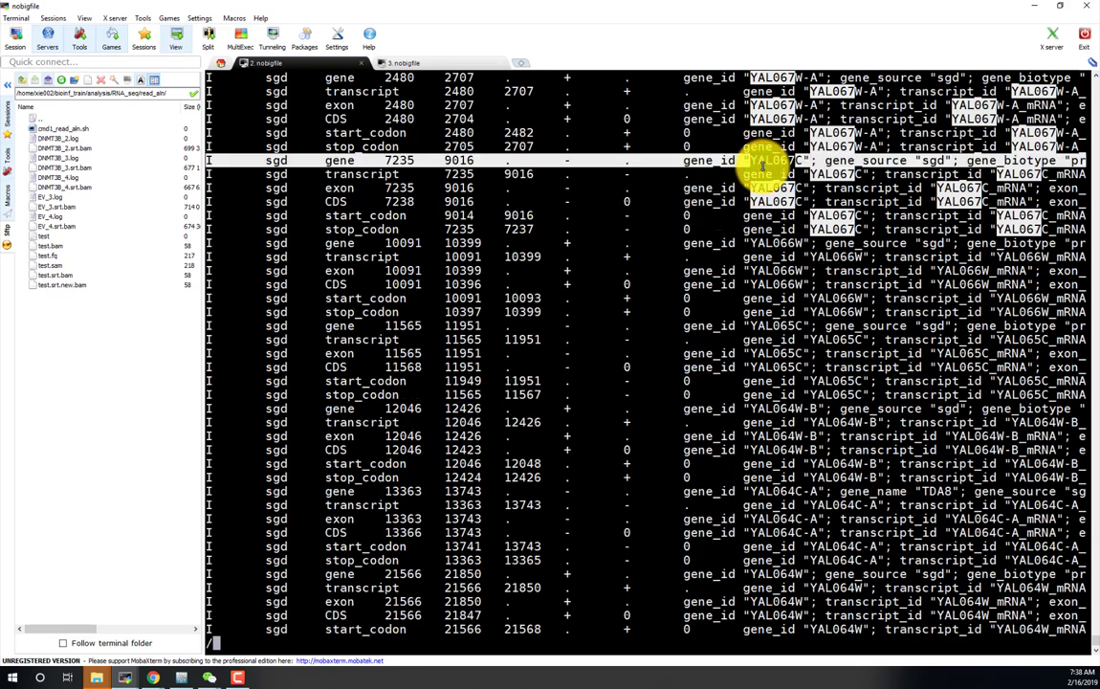
pyautogui.press('Return')
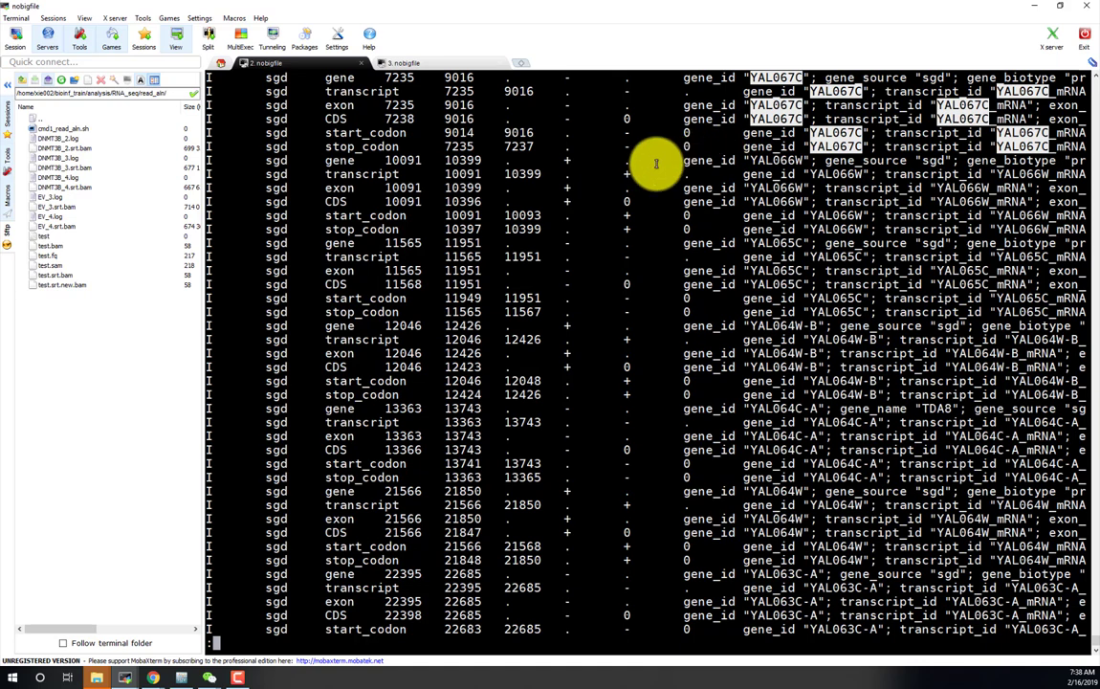
pyautogui.scroll(1, 654, 160)
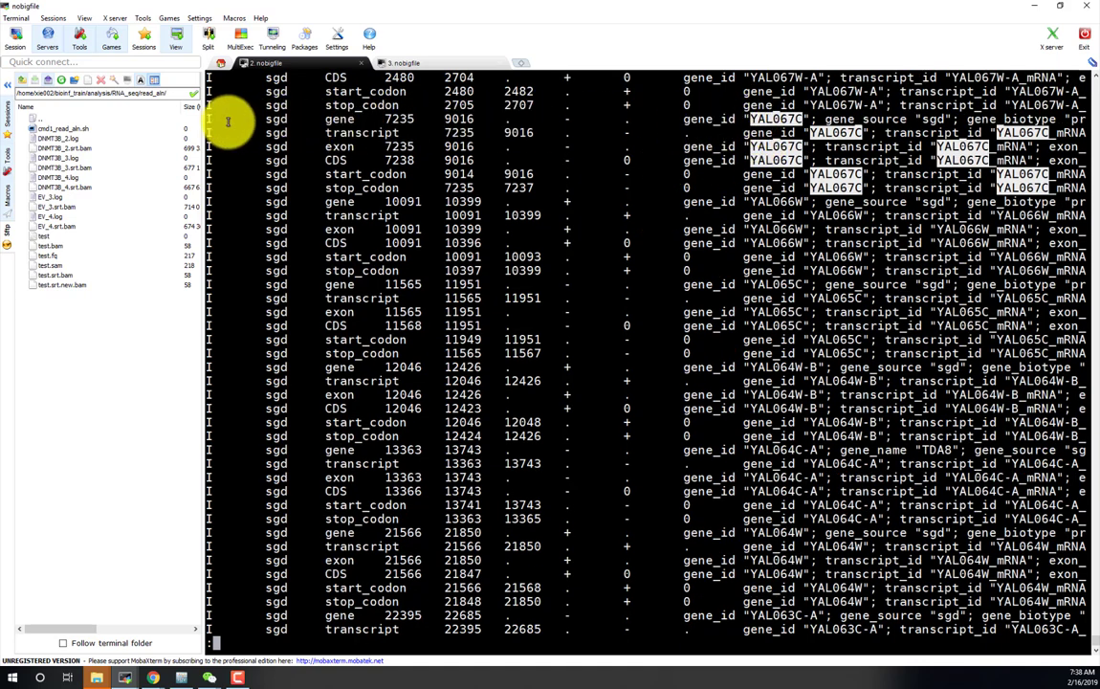
pyautogui.moveTo(205, 117); pyautogui.dragTo(933, 185)
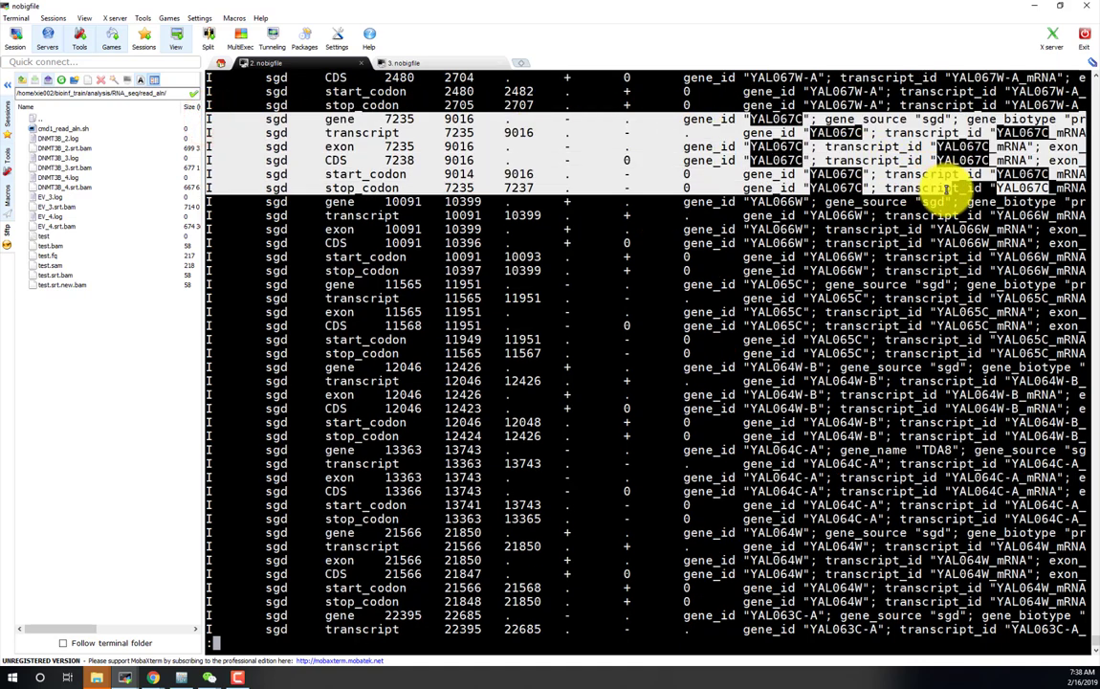
pyautogui.click(868, 180)
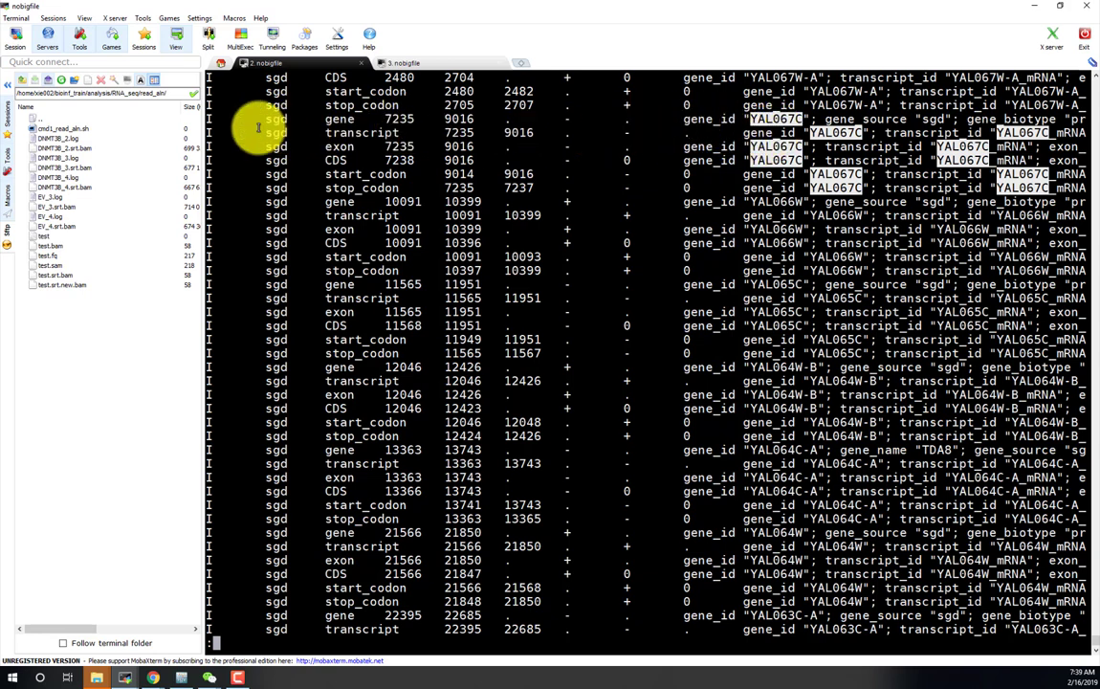
# Highlight the chromosome field of the YAL067C gene record and compare it with the chromosome list in IGV.
pyautogui.click(220, 118)
pyautogui.moveTo(220, 118)
pyautogui.mouseDown()
pyautogui.moveTo(624, 82)
pyautogui.moveTo(545, 108)
pyautogui.moveTo(221, 130)
pyautogui.moveTo(214, 118)
pyautogui.mouseUp()
pyautogui.click(181, 678)
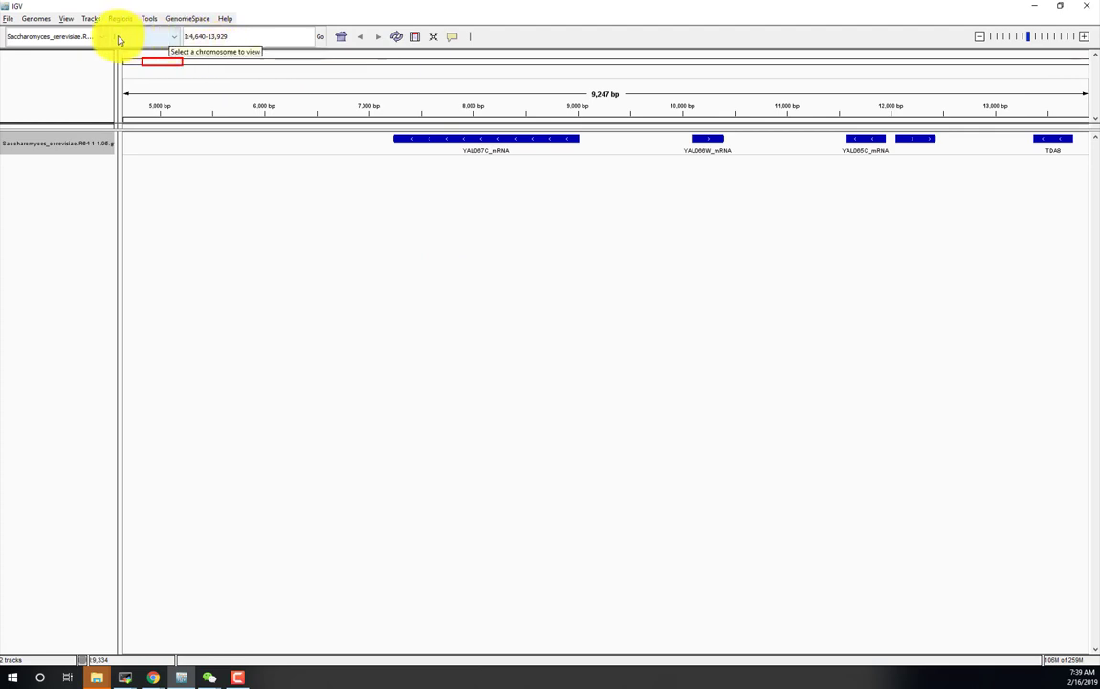
pyautogui.click(173, 37)
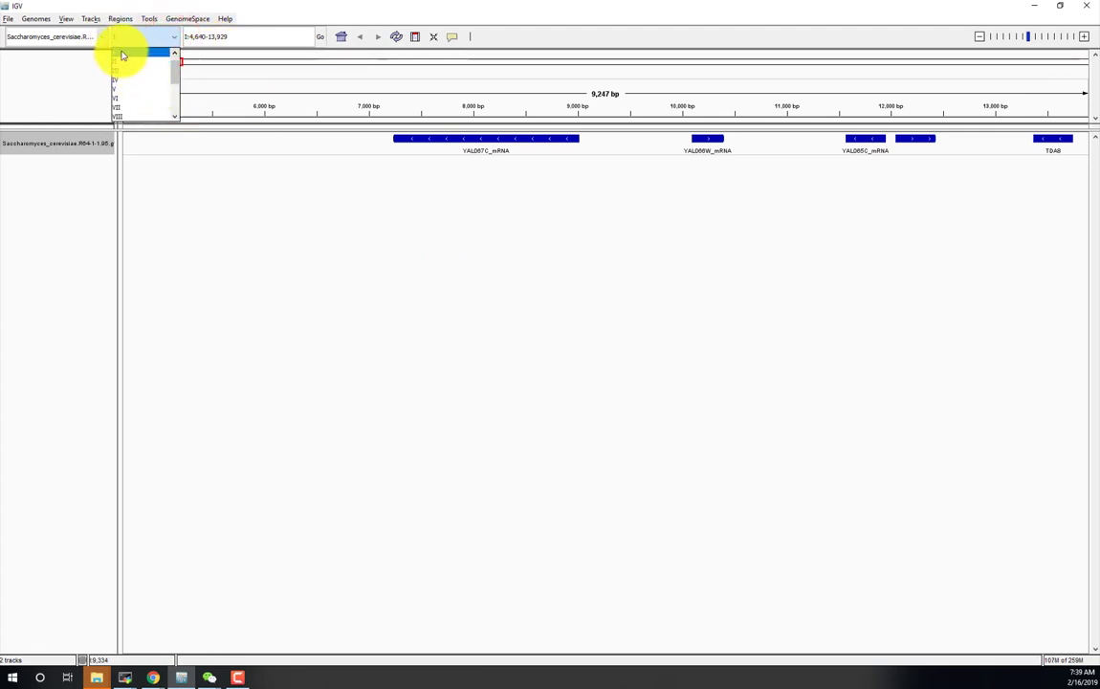
pyautogui.click(536, 13)
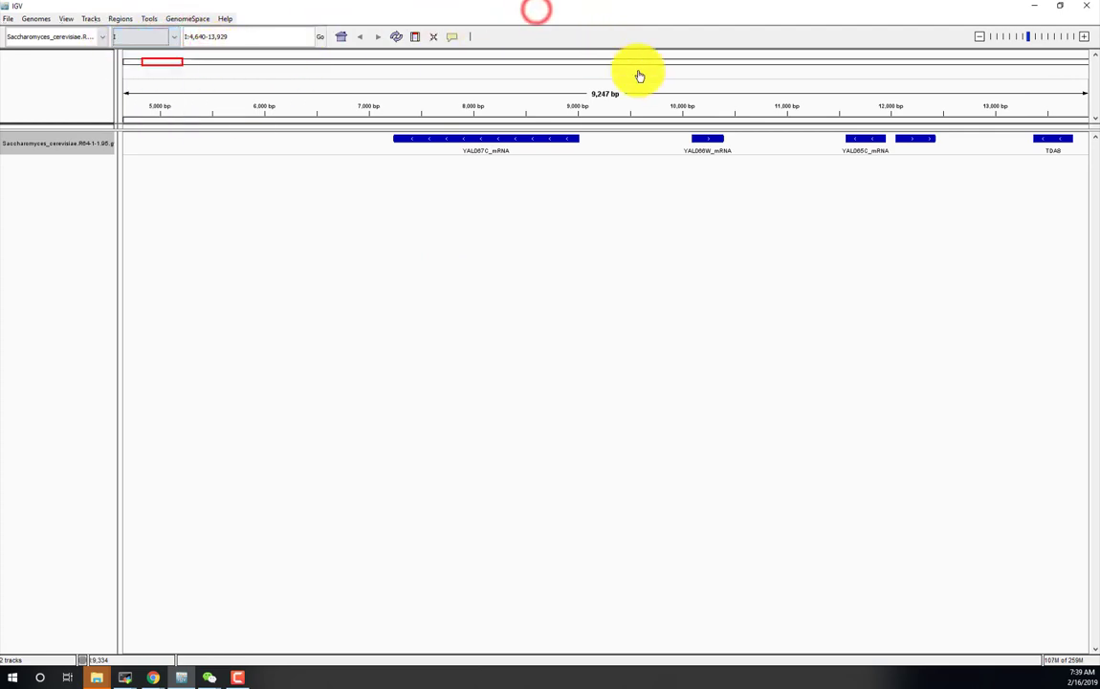
# Return to the terminal and highlight the start and end coordinates of the YAL067C gene record.
pyautogui.hotkey('alt', 'Tab')
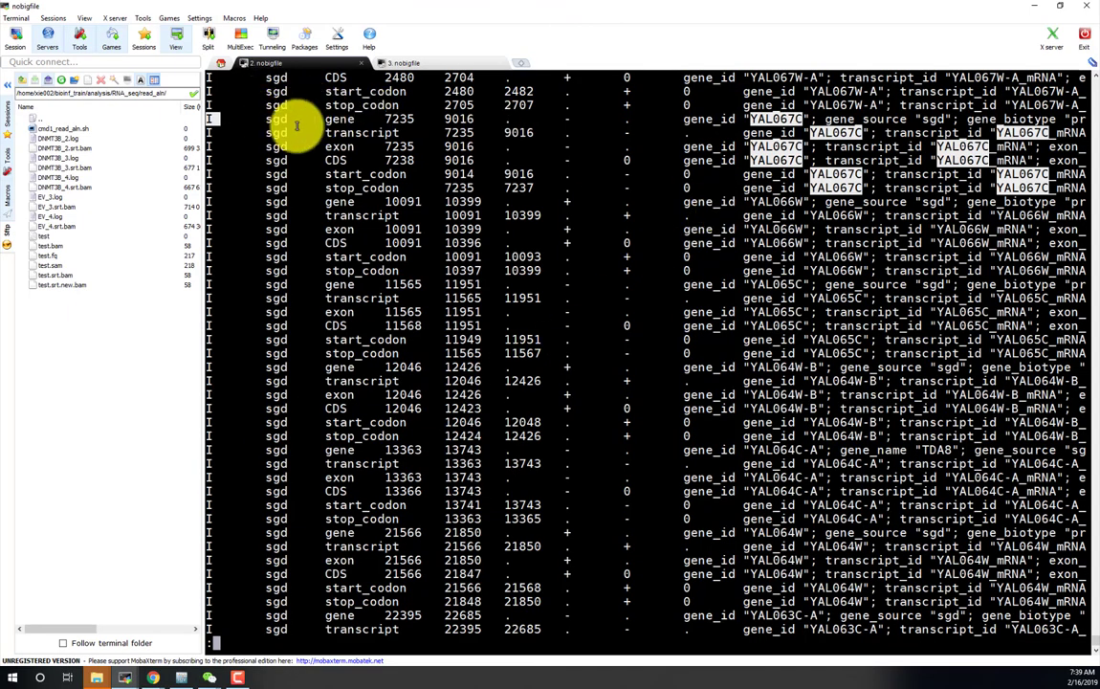
pyautogui.click(385, 119)
pyautogui.moveTo(386, 118); pyautogui.dragTo(448, 118)
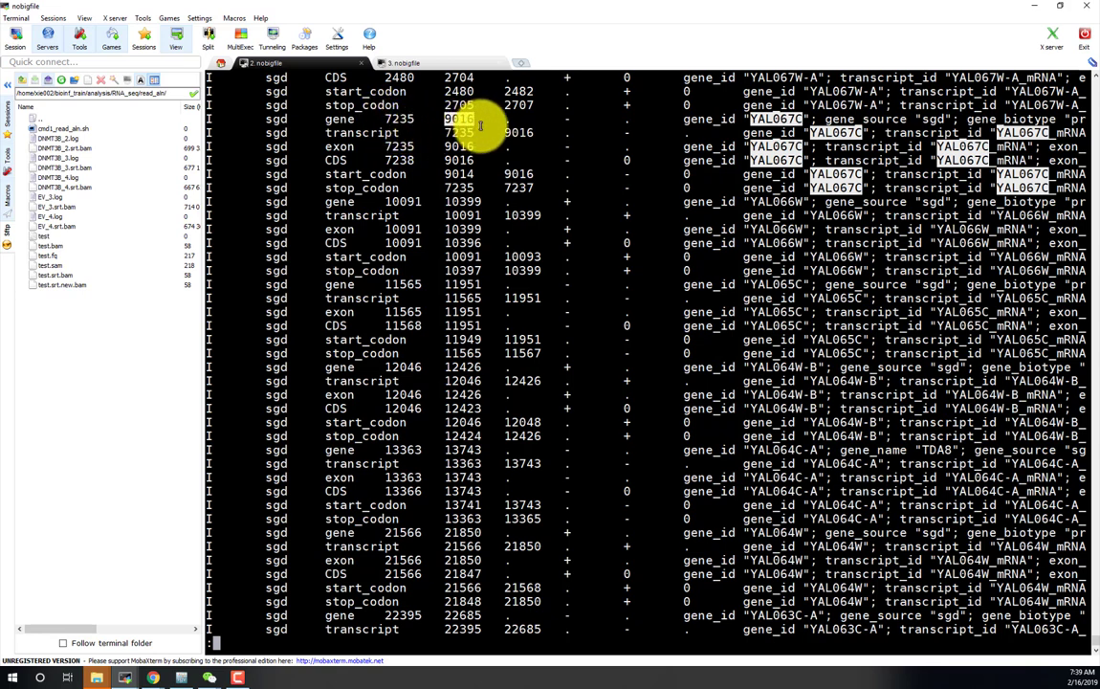
pyautogui.doubleClick(402, 117)
pyautogui.click(449, 117)
# Compare the YAL067C record's start and end coordinates with both ends of the gene's bar in IGV.
pyautogui.hotkey('alt', 'Tab')
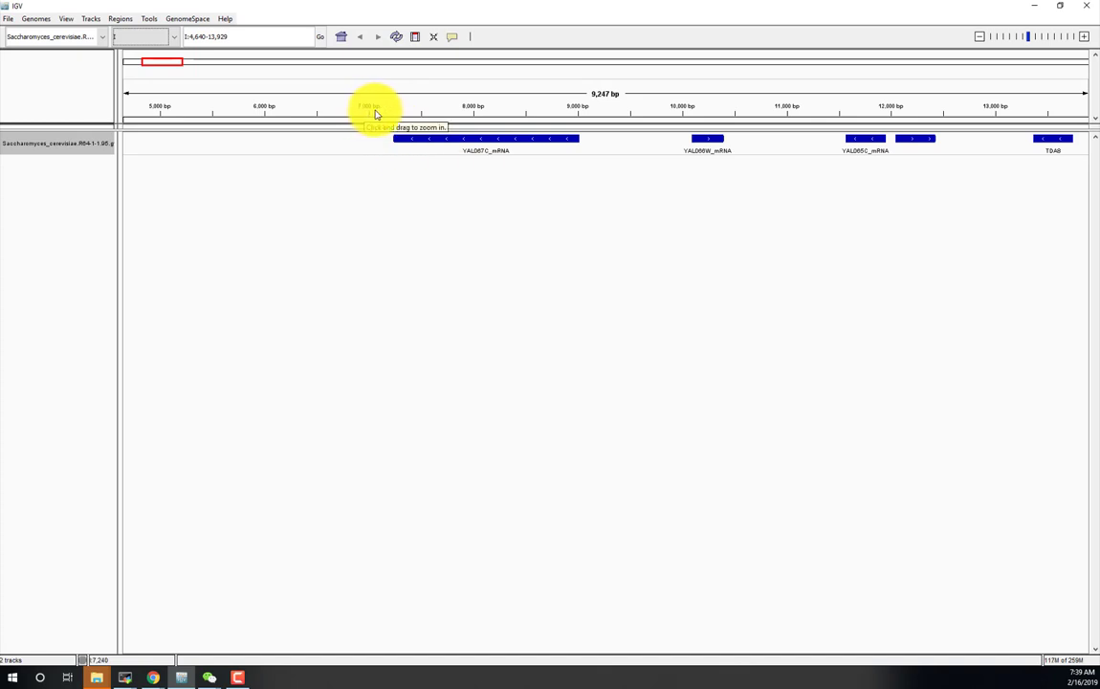
pyautogui.moveTo(398, 139)
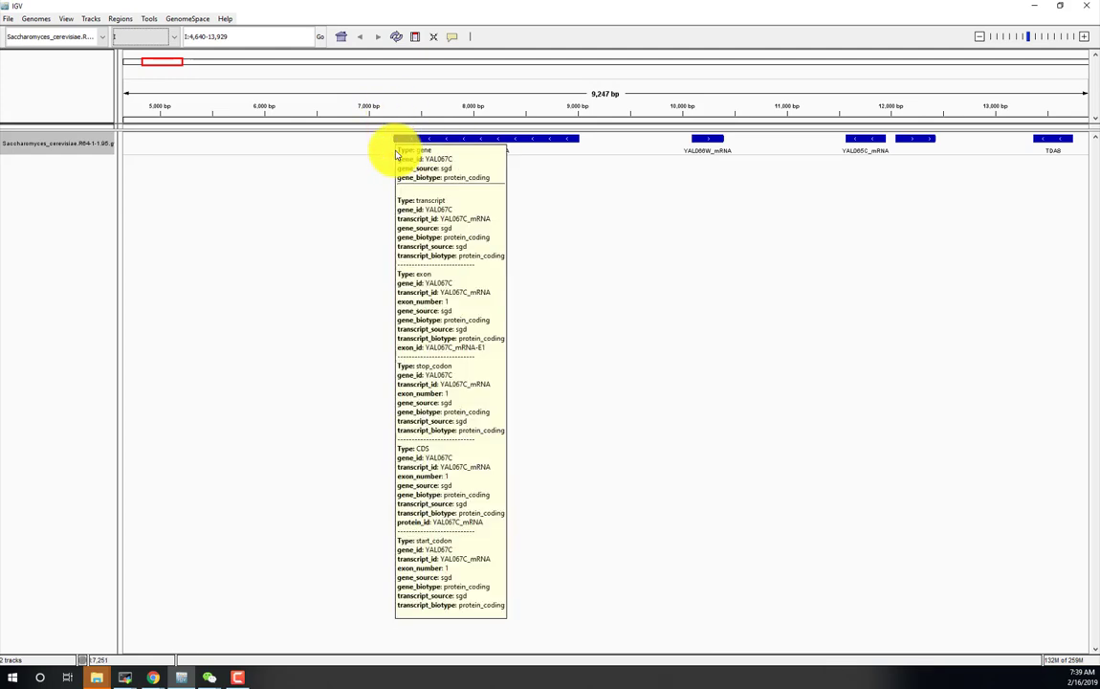
pyautogui.hotkey('alt', 'Tab')
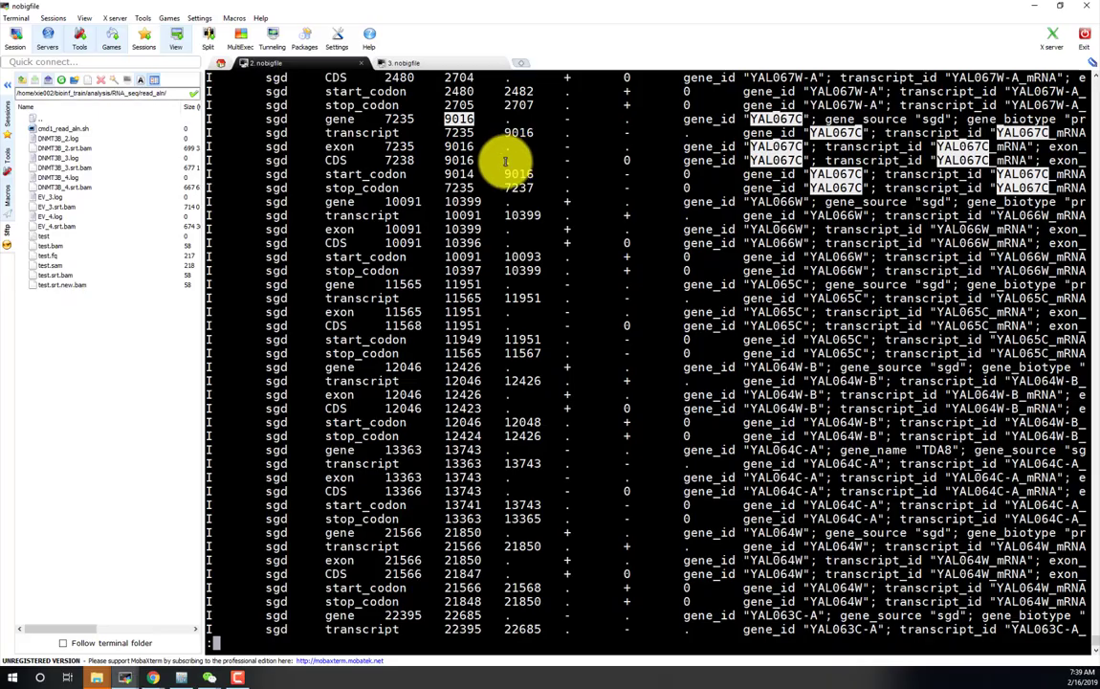
pyautogui.hotkey('alt', 'Tab')
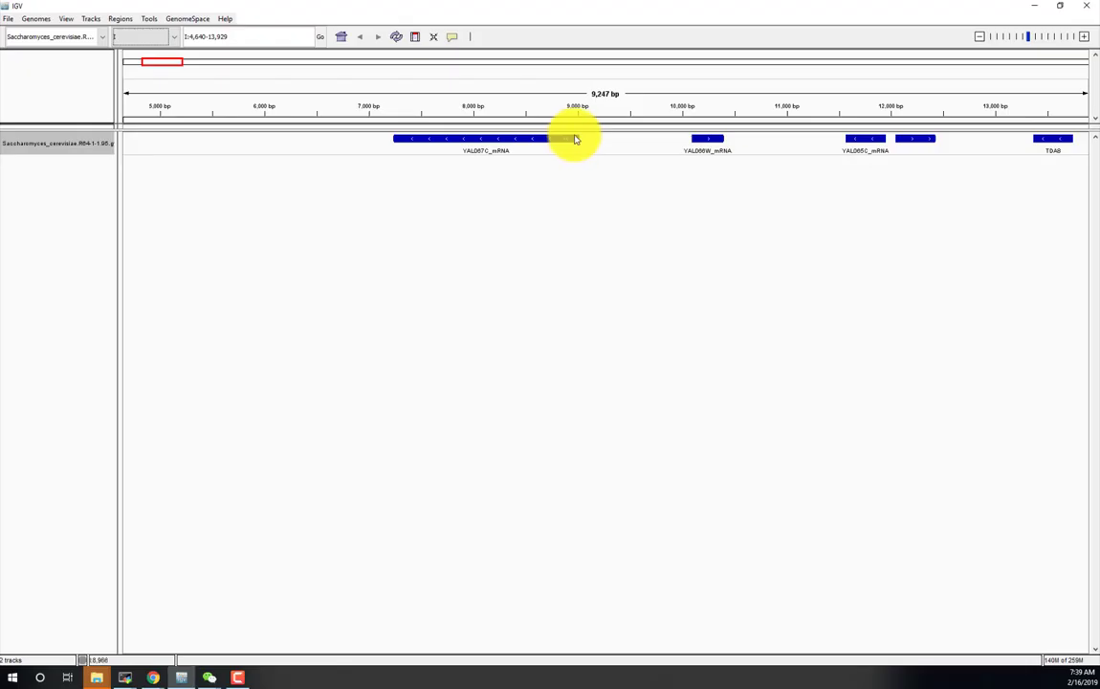
pyautogui.moveTo(580, 143)
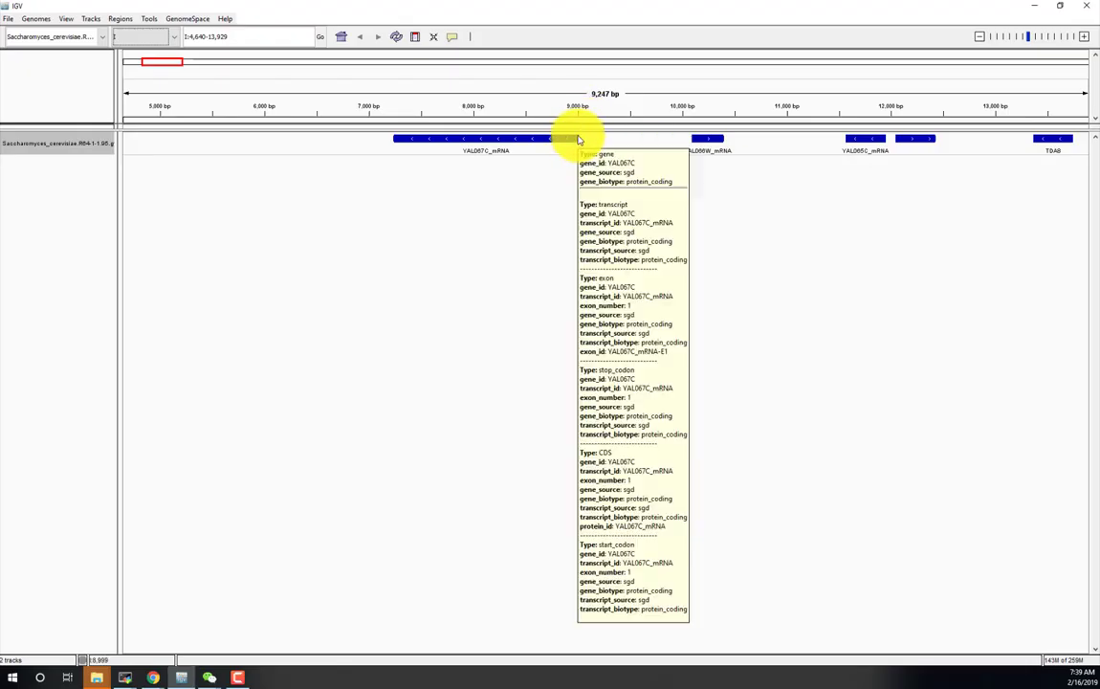
# Highlight the strand field of the YAL067C gene record in the terminal and compare it with the arrow direction in IGV.
pyautogui.hotkey('alt', 'Tab')
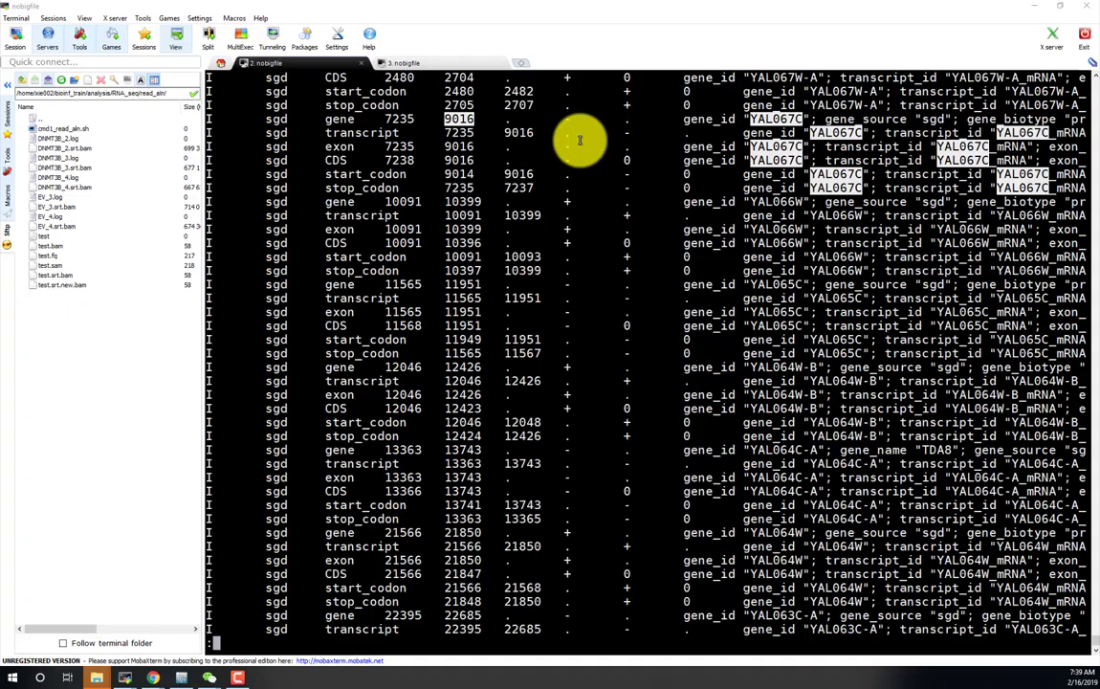
pyautogui.click(570, 122)
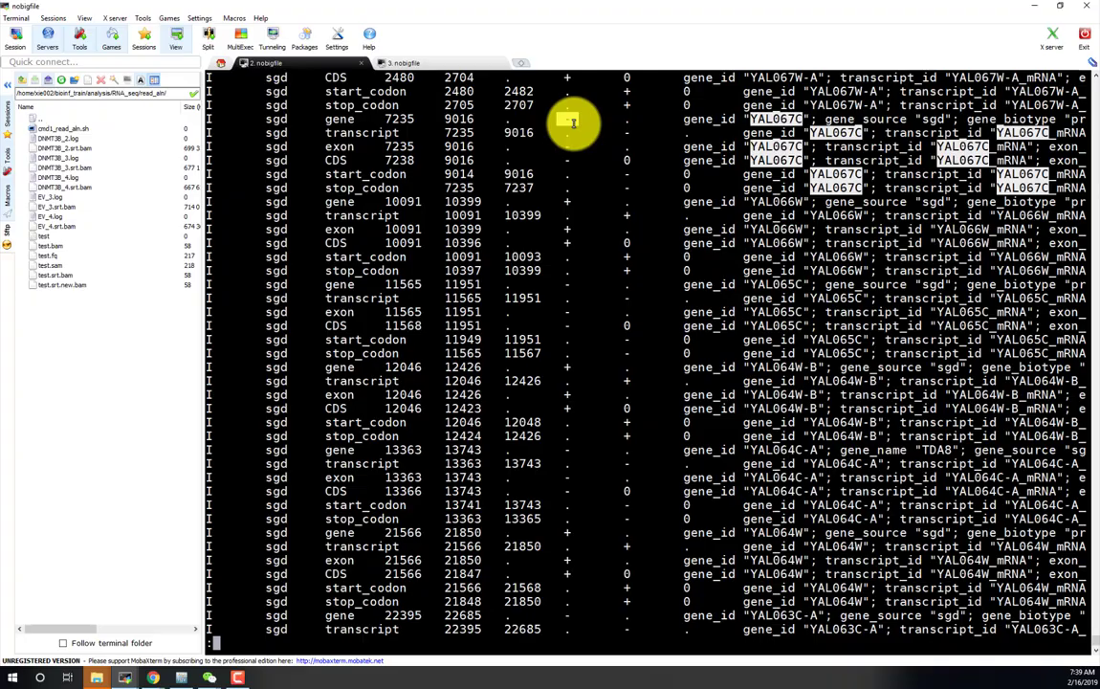
pyautogui.hotkey('alt', 'Tab')
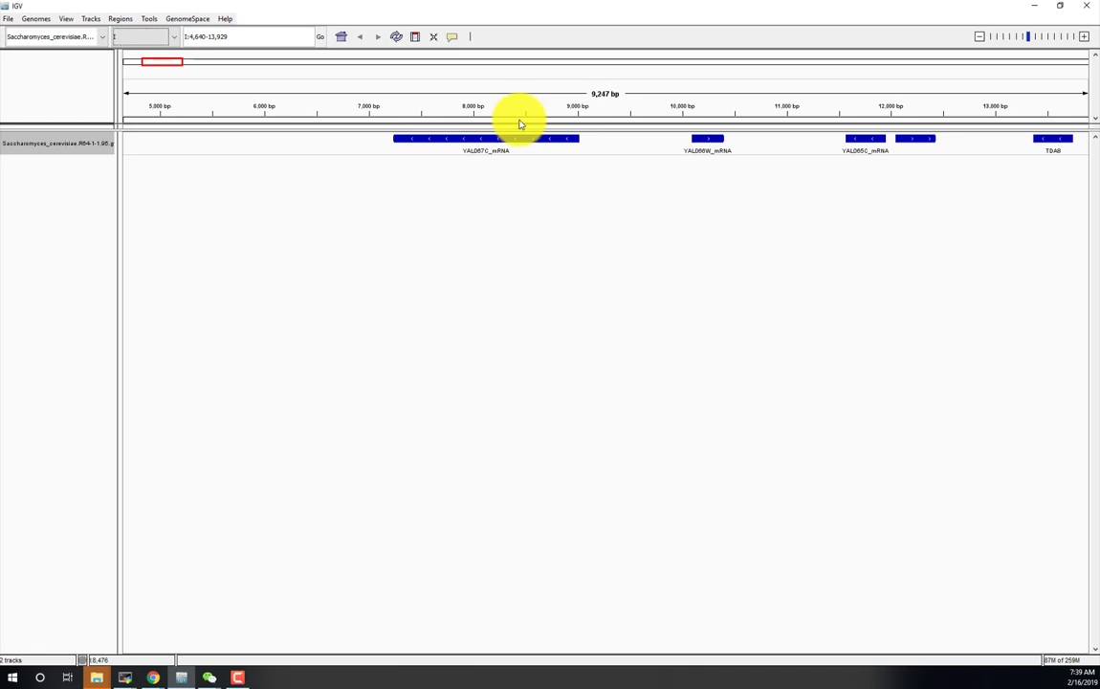
# Highlight the gene_id and gene_source attributes of the YAL067C gene record in the terminal and compare them with the gene in IGV.
pyautogui.hotkey('alt', 'Tab')
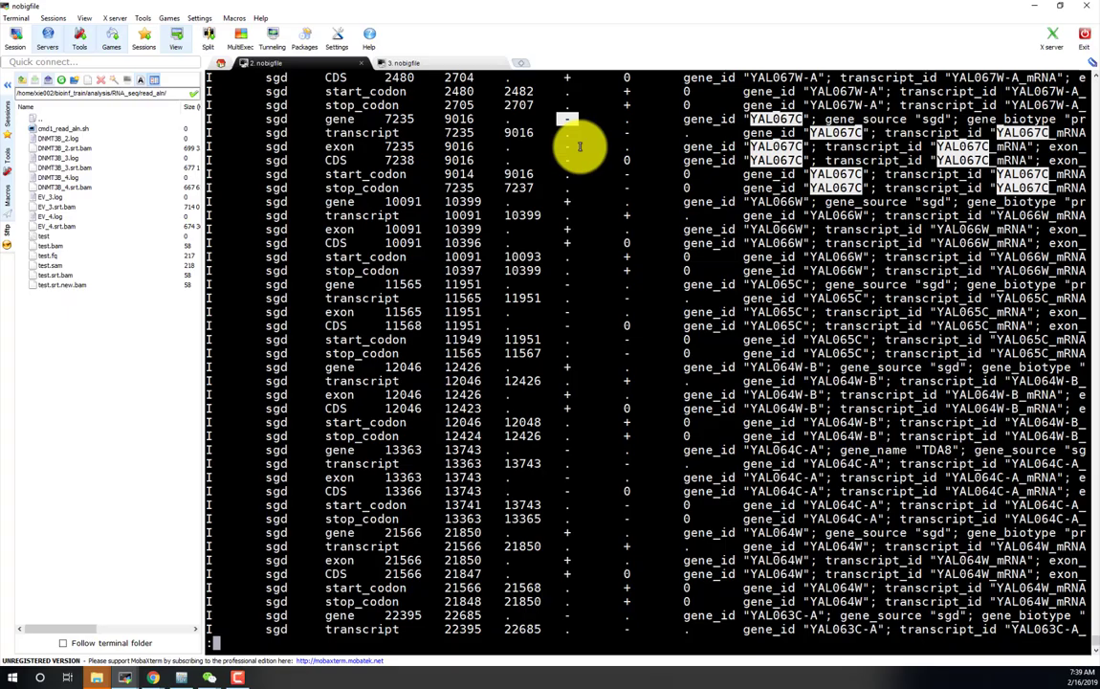
pyautogui.click(687, 121)
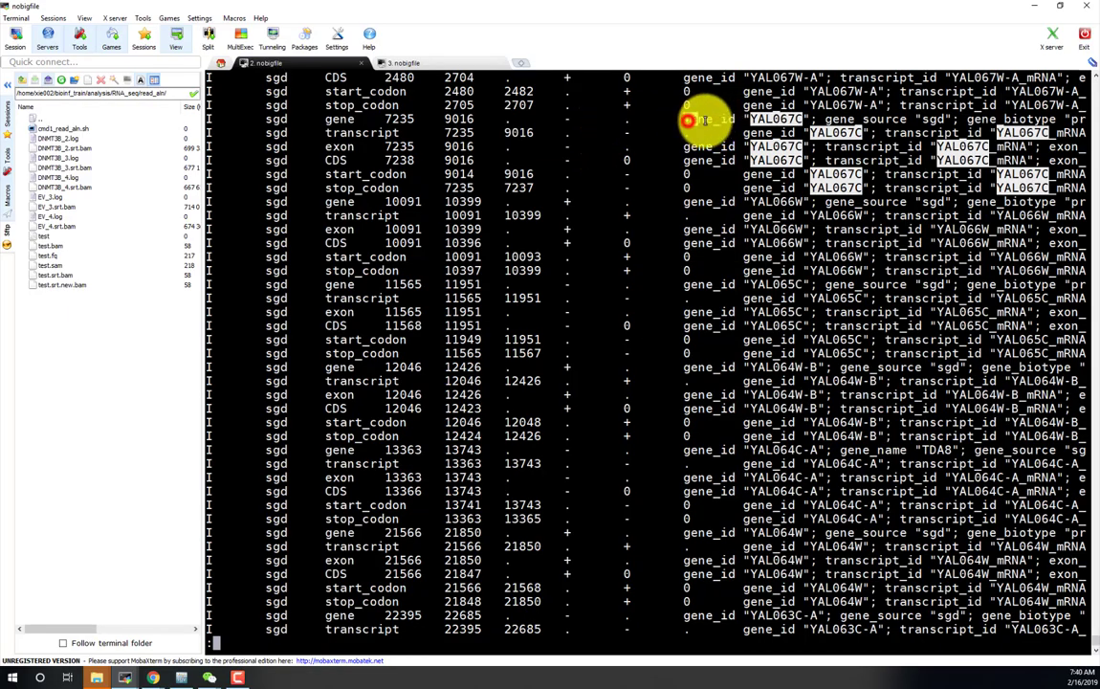
pyautogui.doubleClick(771, 118)
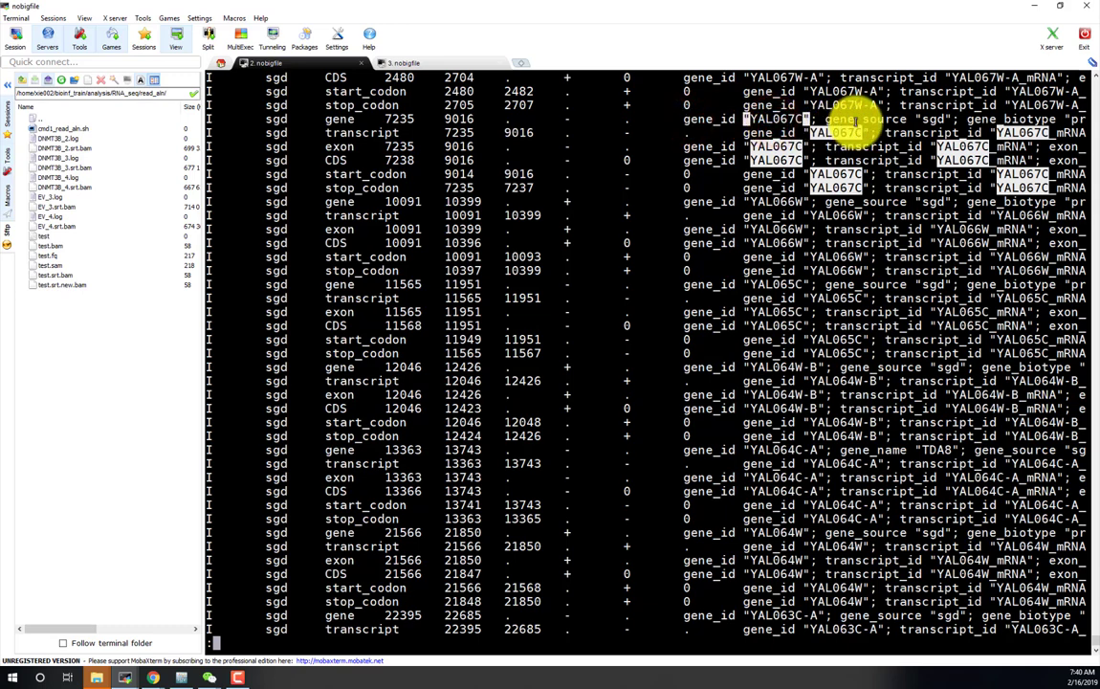
pyautogui.doubleClick(854, 120)
pyautogui.hotkey('alt', 'Tab')
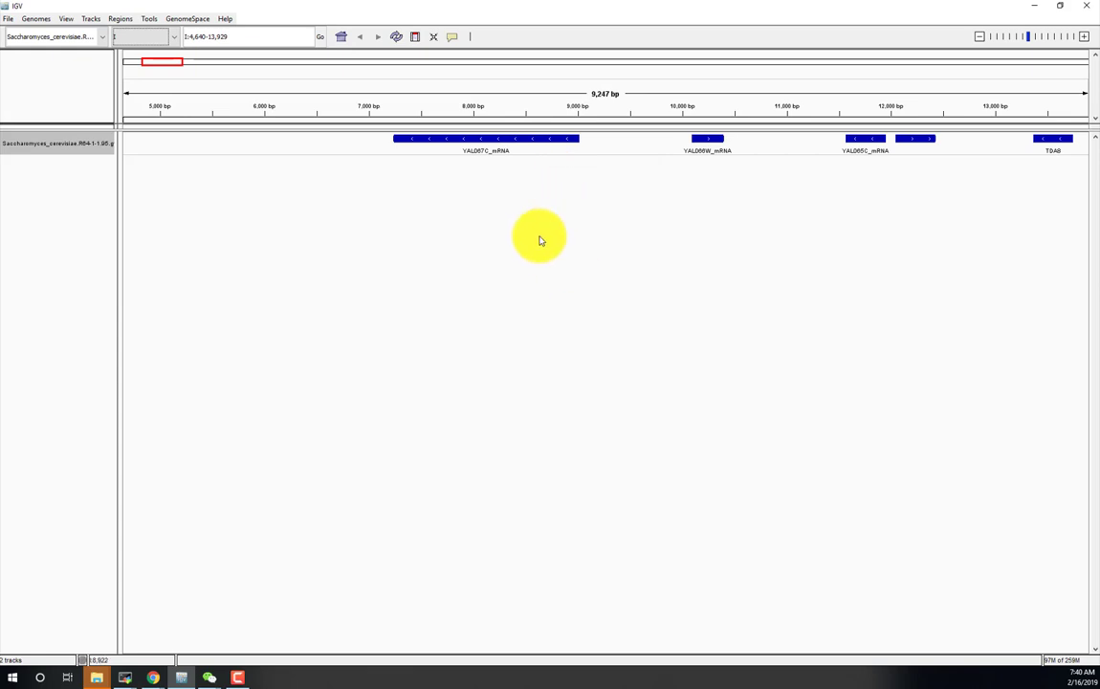
pyautogui.moveTo(499, 142)
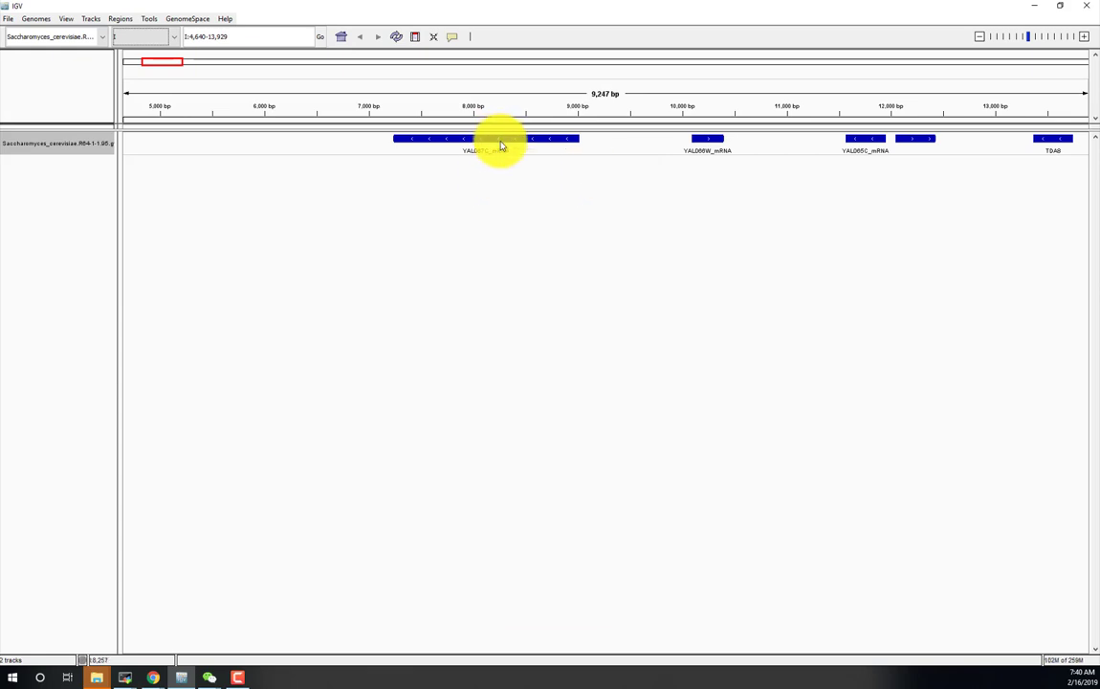
# Highlight the YAL066W gene record in the terminal and inspect the matching gene's annotation details in IGV.
pyautogui.hotkey('alt', 'Tab')
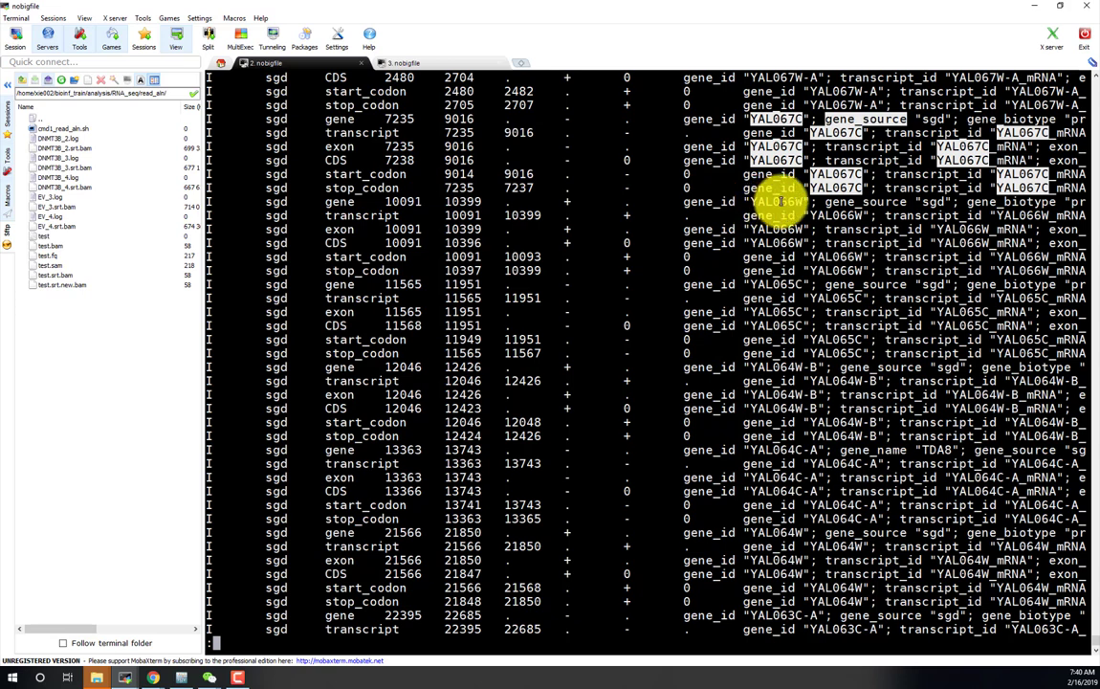
pyautogui.moveTo(776, 202); pyautogui.dragTo(801, 202)
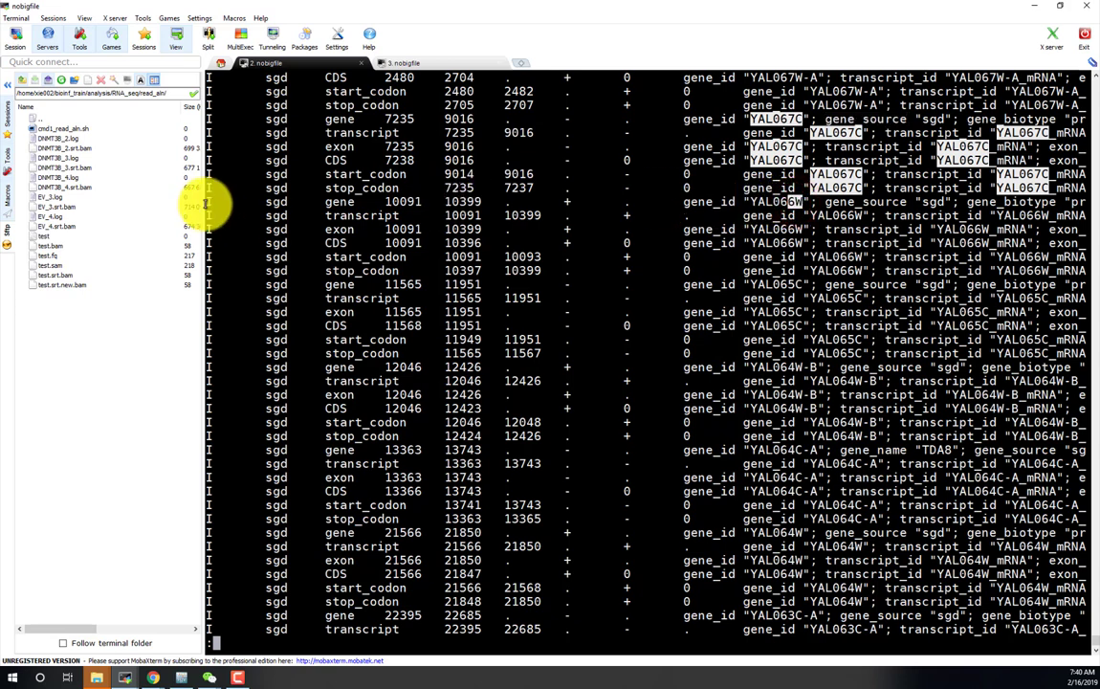
pyautogui.moveTo(212, 201); pyautogui.dragTo(580, 201)
pyautogui.hotkey('alt', 'Tab')
pyautogui.click(708, 143)
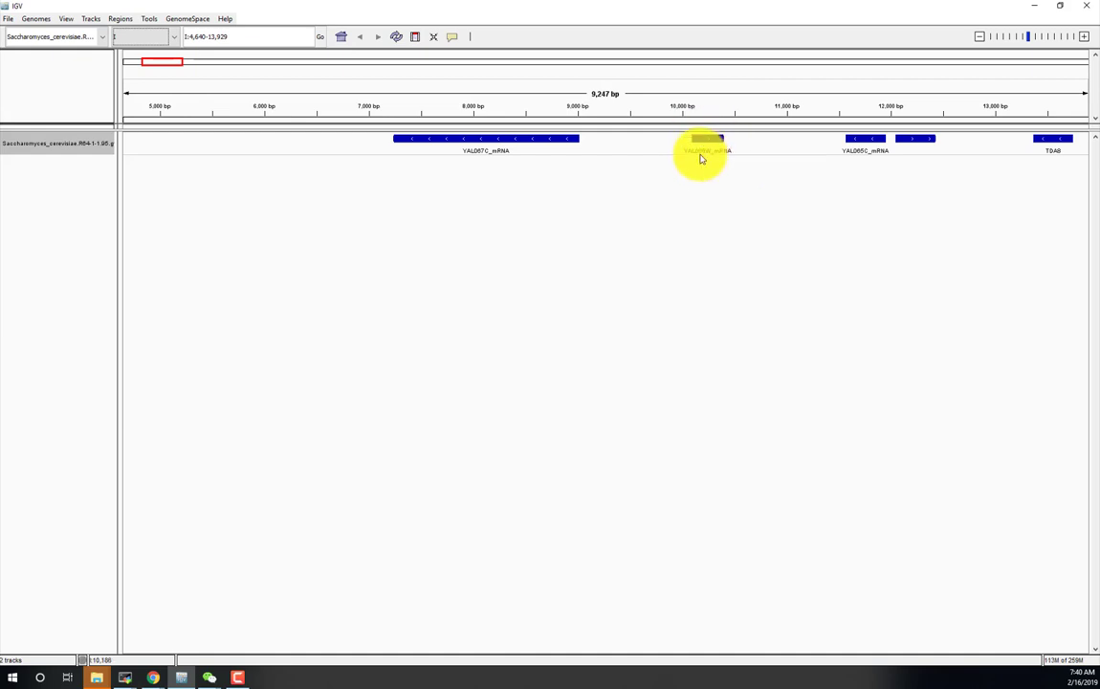
pyautogui.click(701, 157)
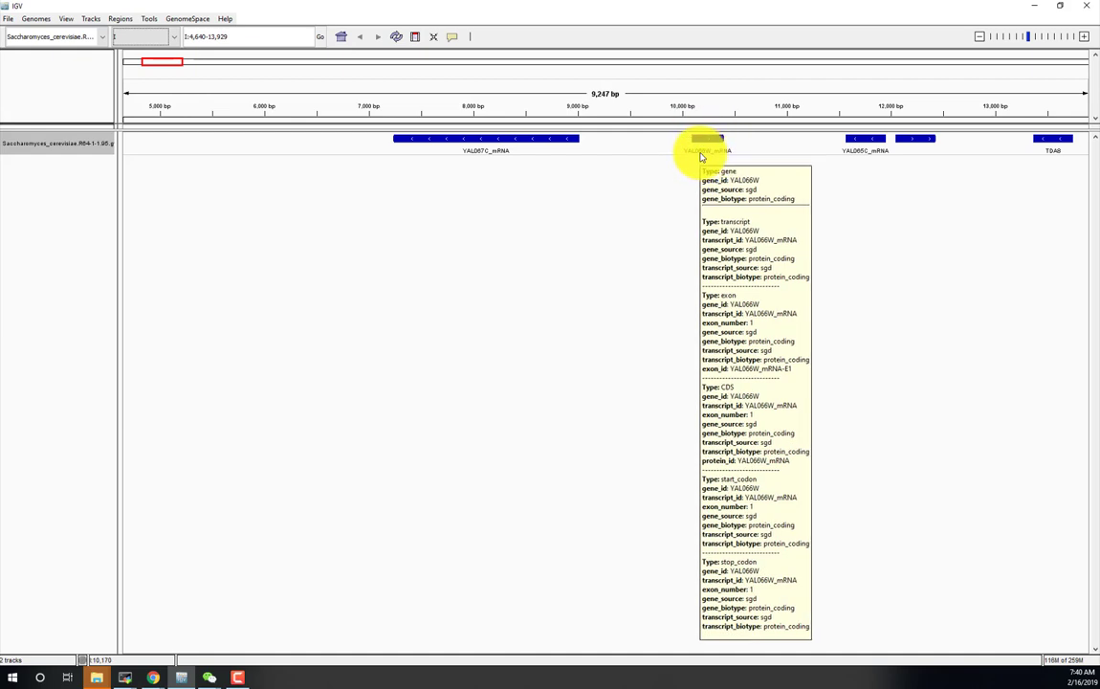
pyautogui.click(559, 159)
pyautogui.moveTo(549, 155); pyautogui.dragTo(481, 162)
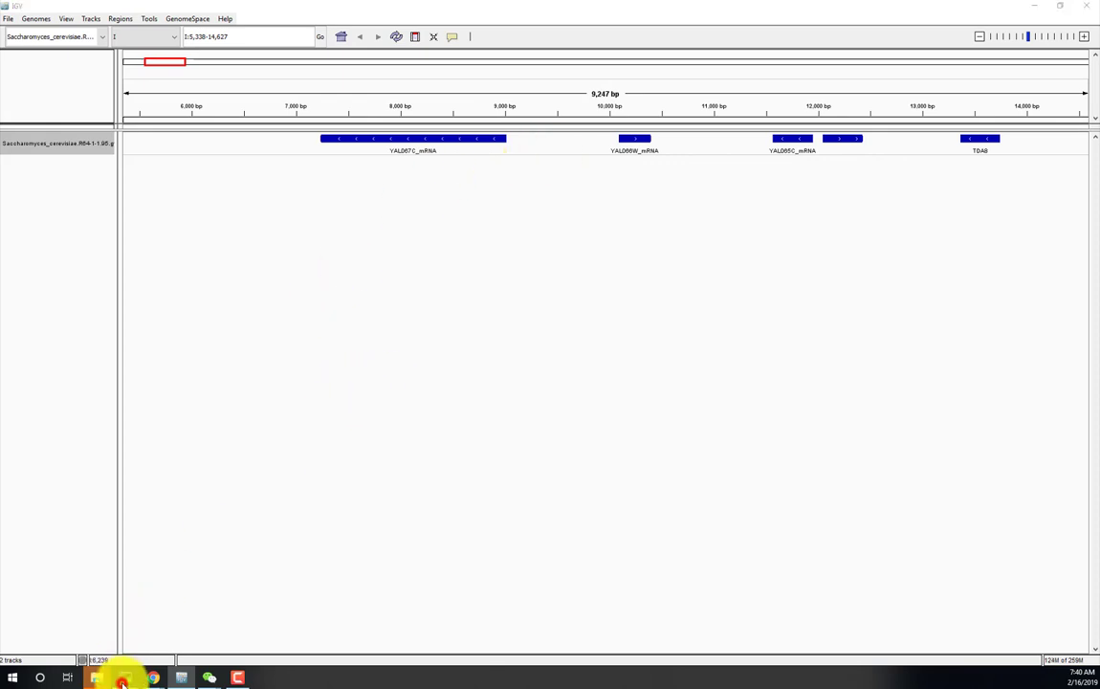
# Return to the terminal, quit the GTF file view and list the files in the read_aln folder.
pyautogui.moveTo(124, 675)
pyautogui.click(175, 629)
pyautogui.press('q')
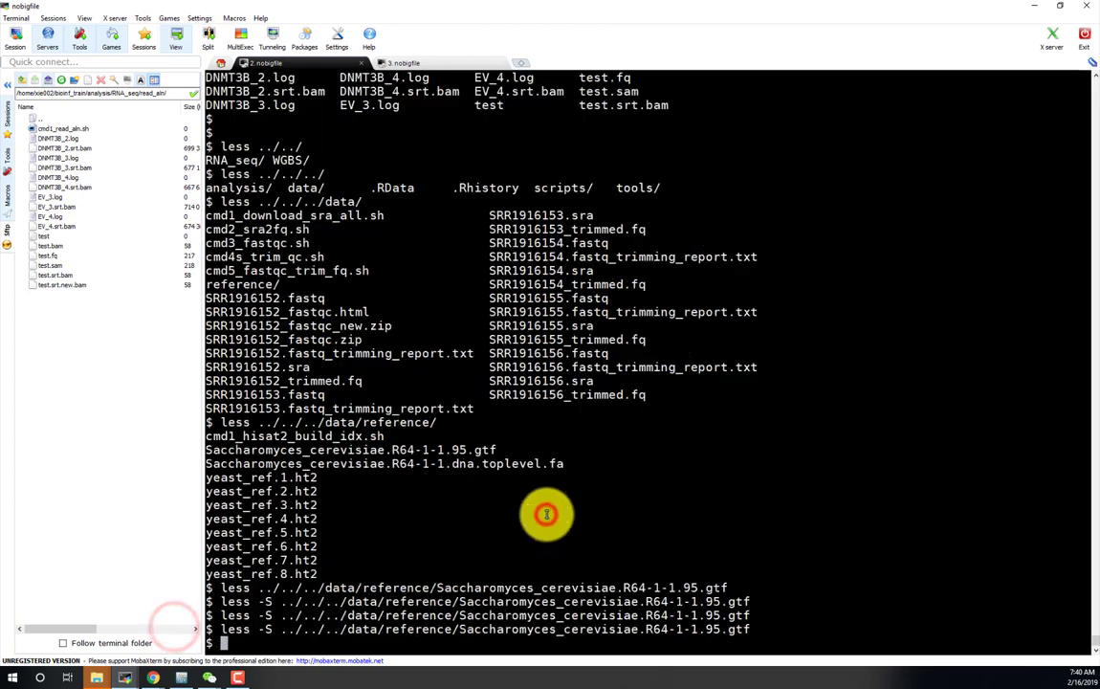
pyautogui.press('Return')
pyautogui.press('Return')
pyautogui.press('Return')
pyautogui.write('ls')
pyautogui.press('Return')
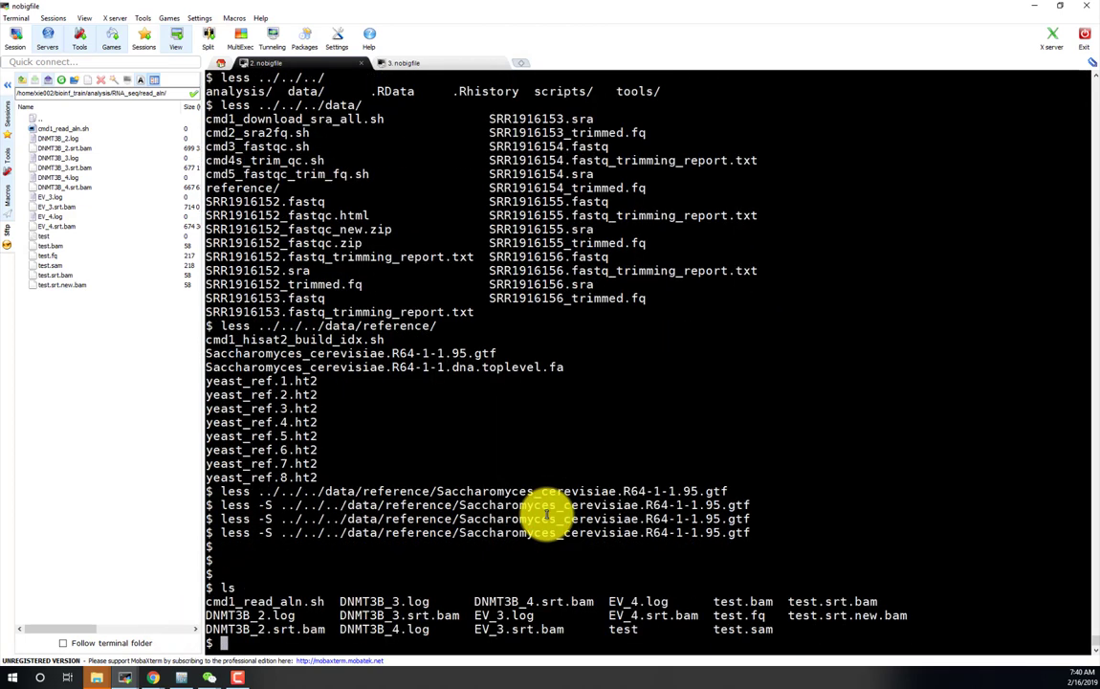
pyautogui.press('Return')
pyautogui.press('Return')
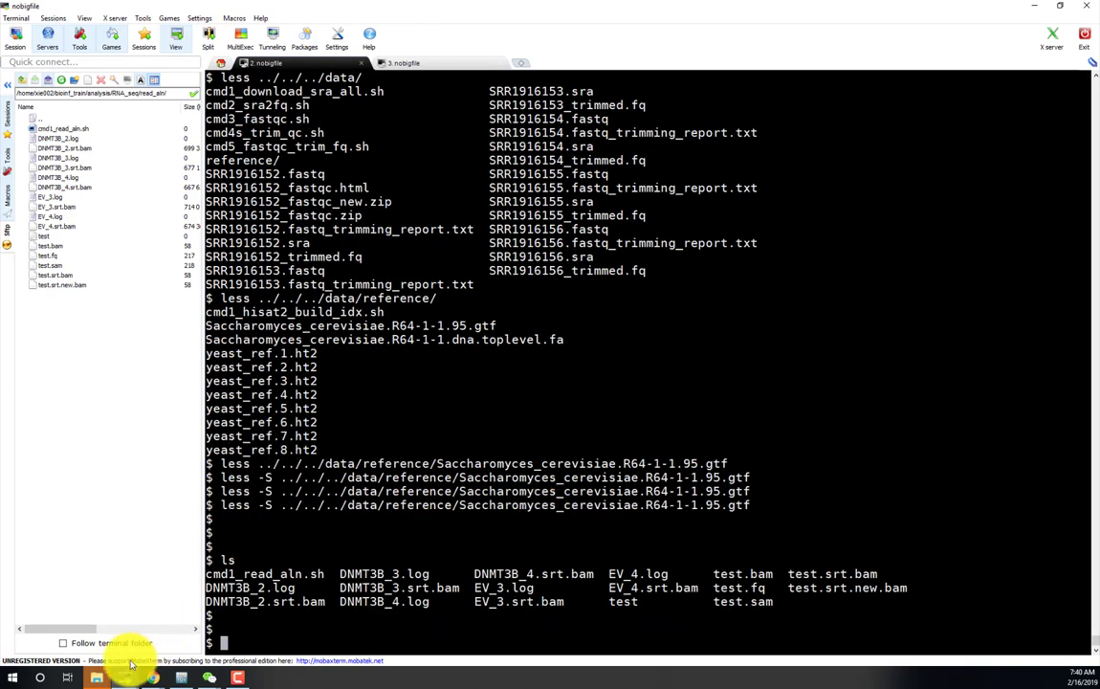
# Locate the downloaded DNMT3B_2.srt.bam in the local New folder and compare it with the terminal's file listing.
pyautogui.moveTo(96, 674)
pyautogui.click(306, 616)
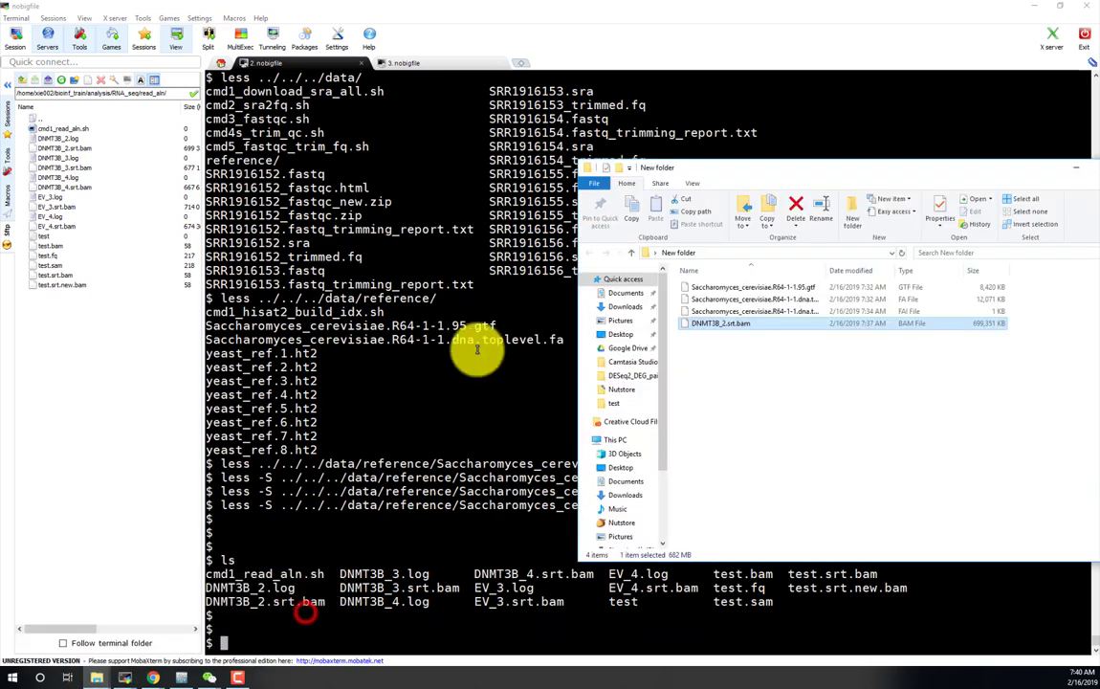
pyautogui.click(746, 344)
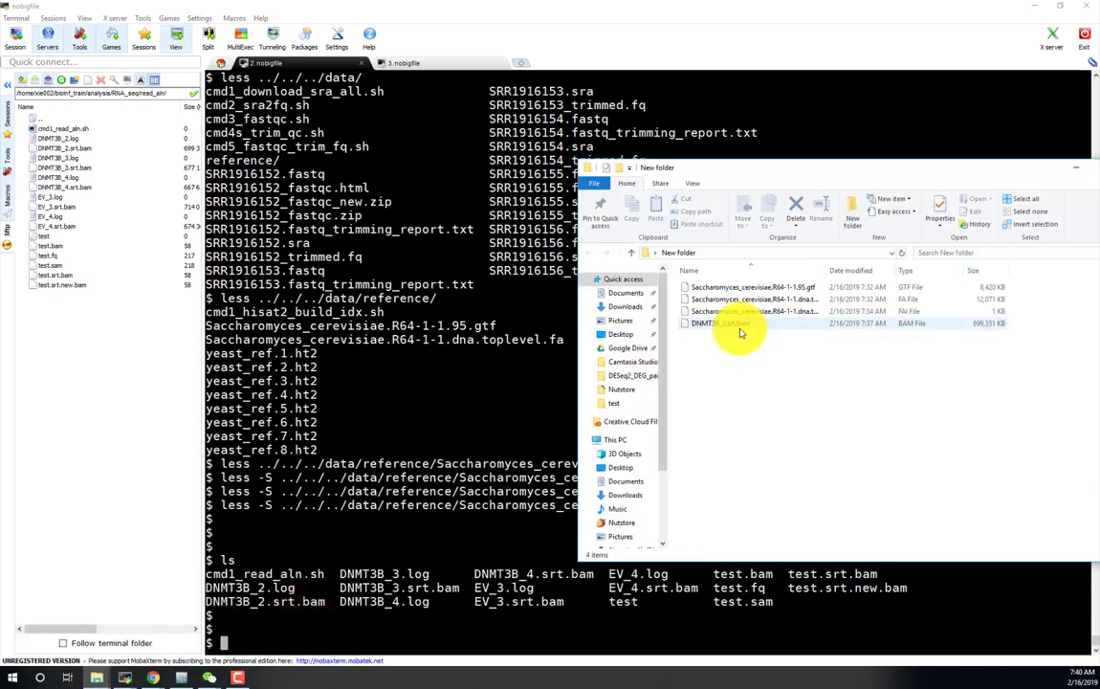
pyautogui.click(483, 447)
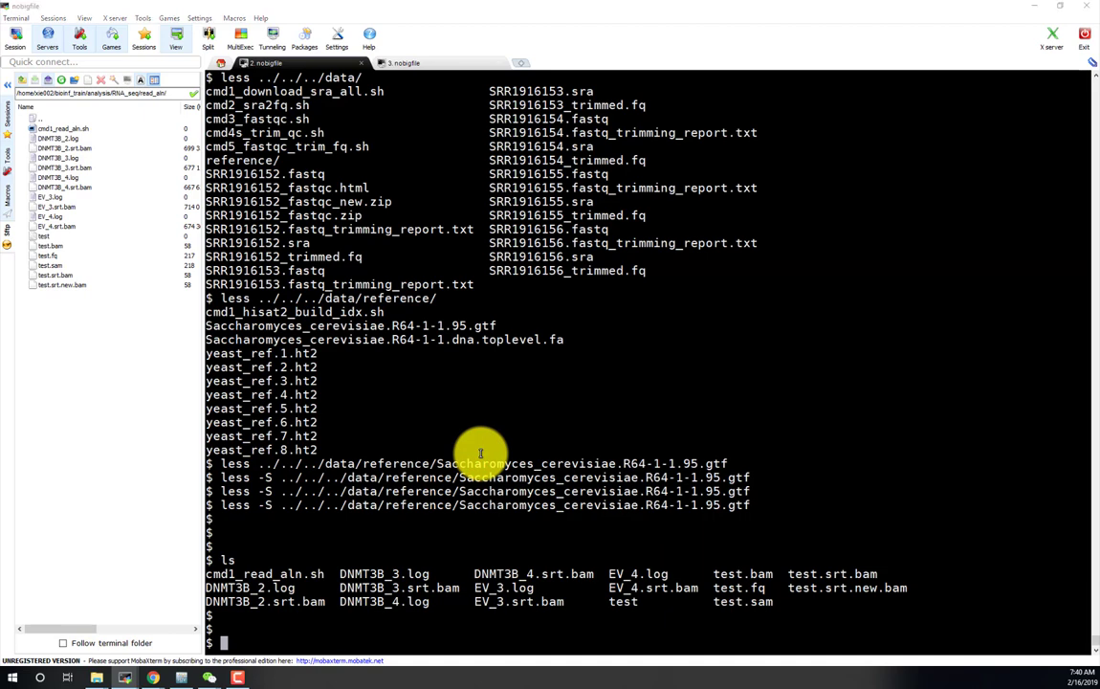
pyautogui.hotkey('alt', 'Tab')
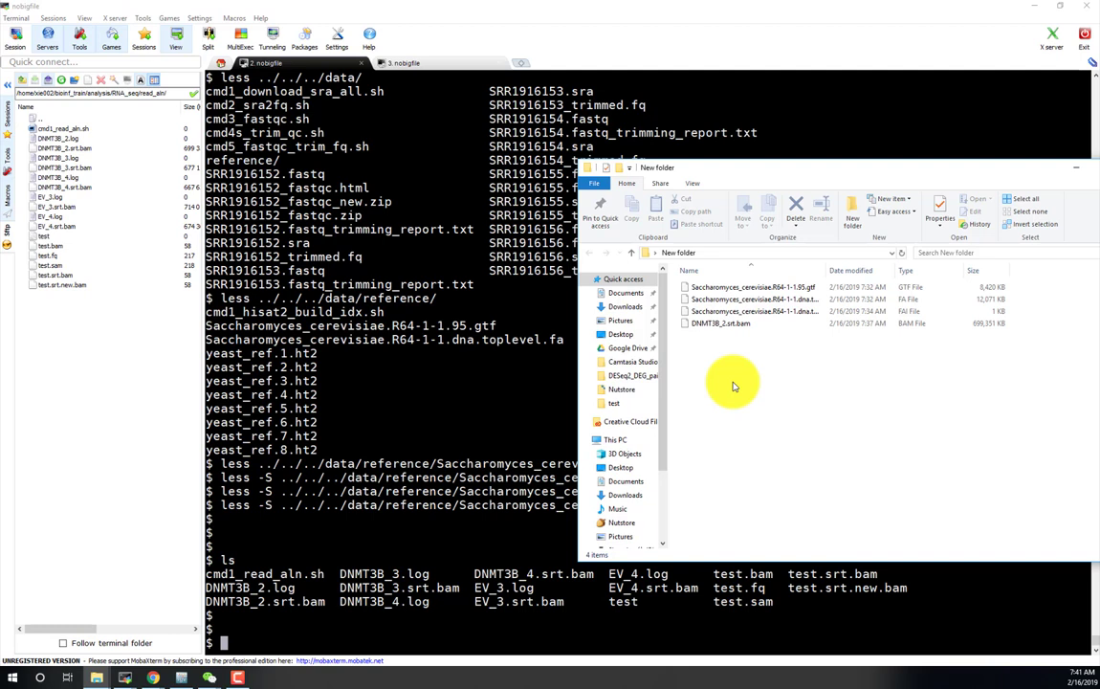
pyautogui.click(748, 324)
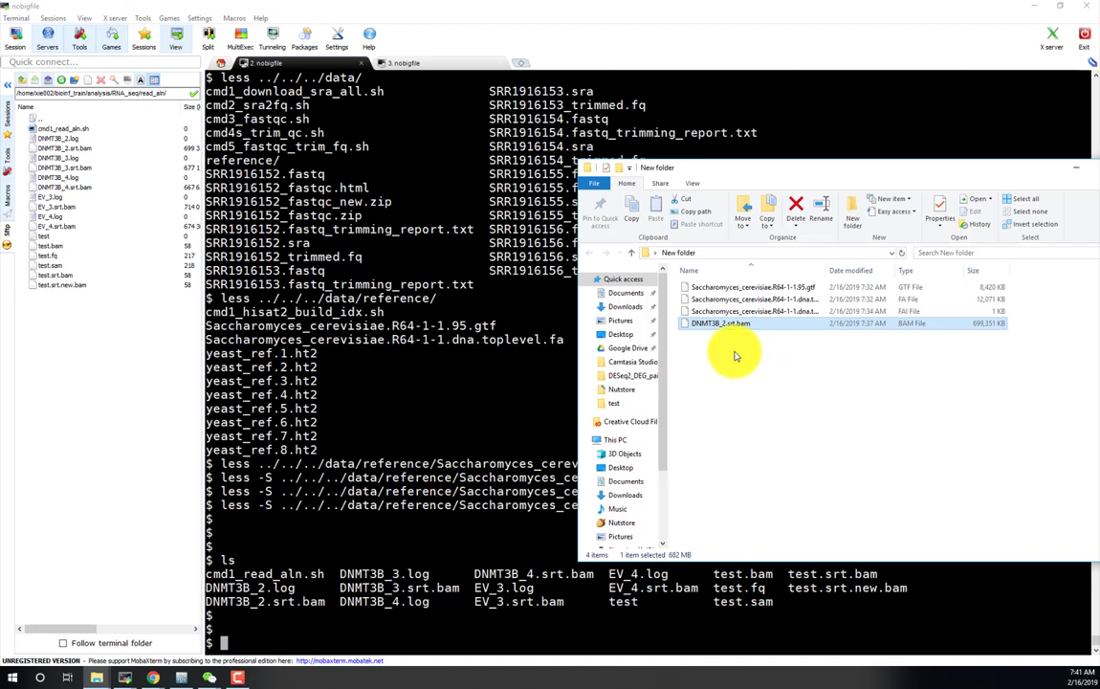
pyautogui.click(450, 371)
pyautogui.hotkey('alt', 'Tab')
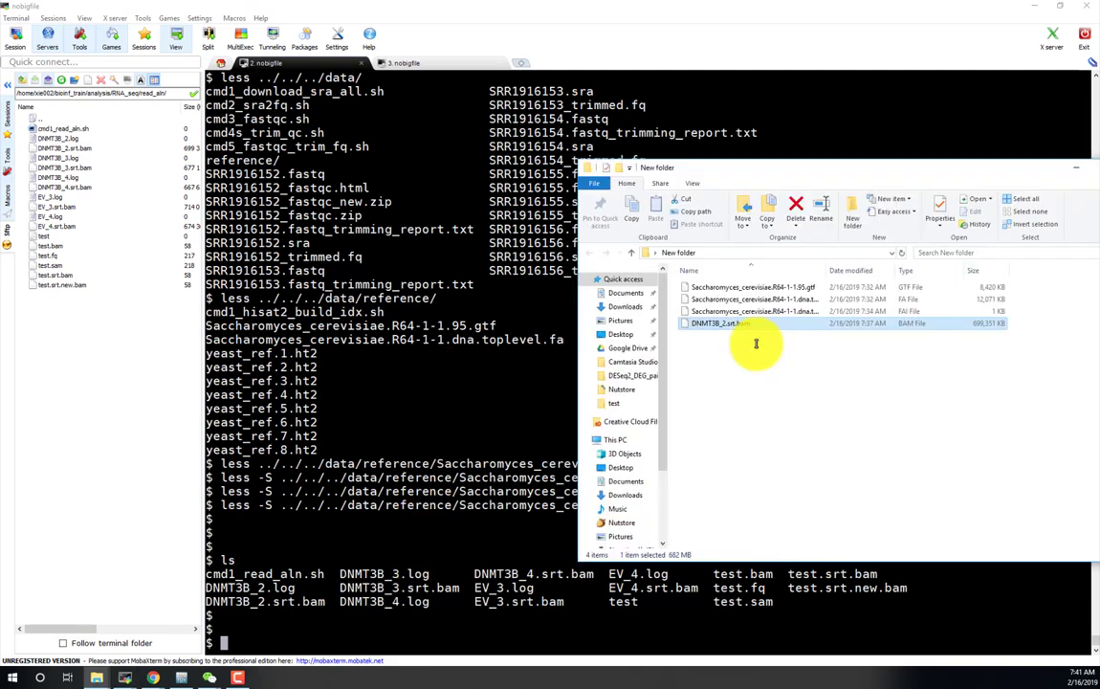
# Run samtools without arguments in the terminal to show its command overview.
pyautogui.click(421, 497)
pyautogui.write('sa')
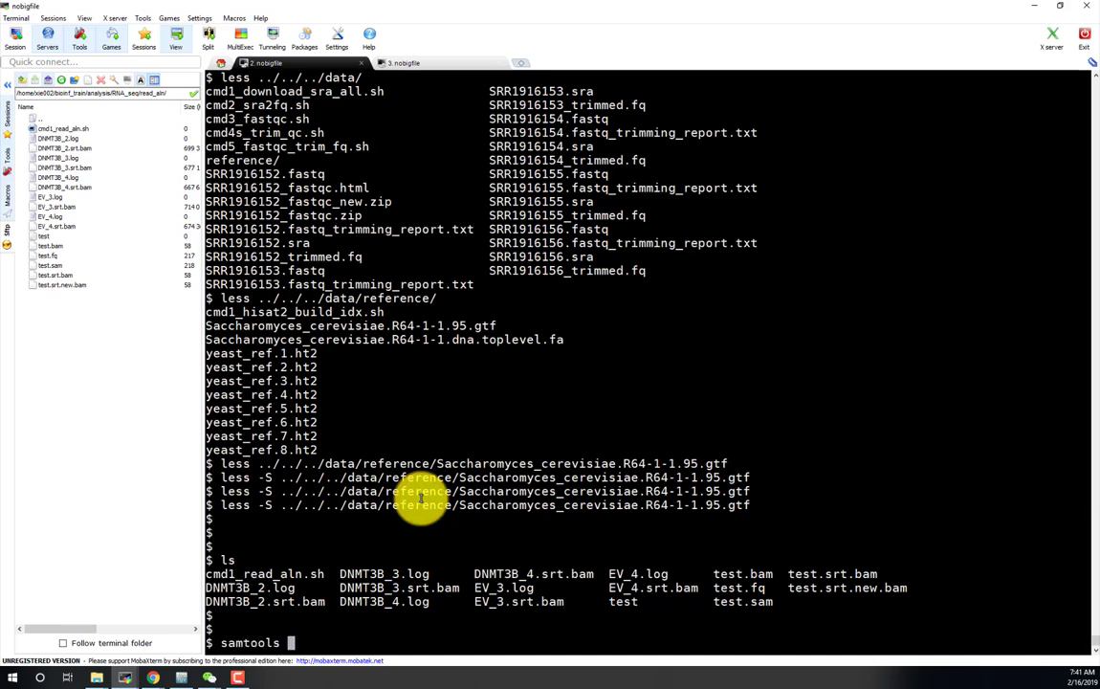
pyautogui.write('mtools')
pyautogui.press('Return')
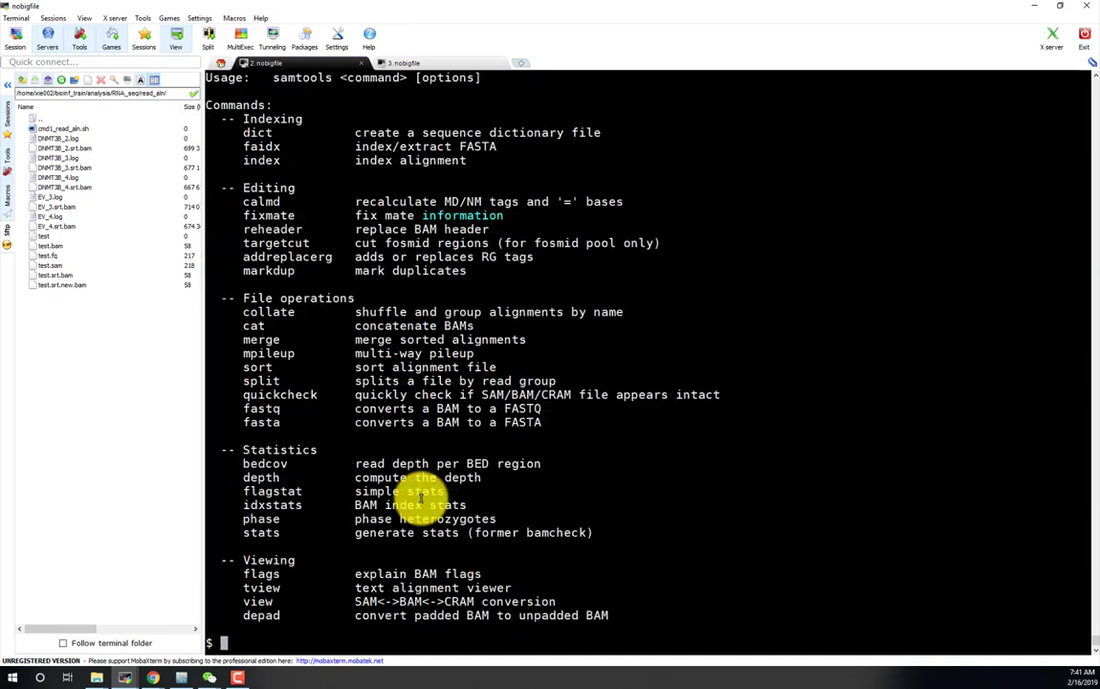
# Index the alignment by running samtools index DNMT3B_2.srt.bam, and enlarge the terminal text.
pyautogui.doubleClick(261, 161)
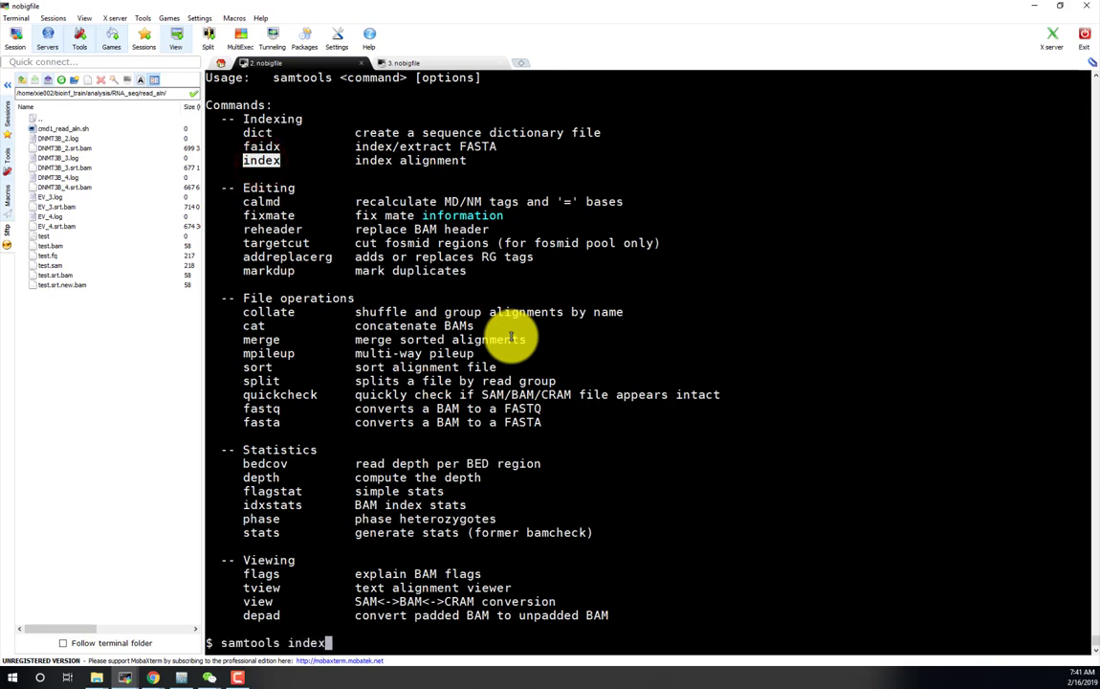
pyautogui.press('Tab')
pyautogui.press('Tab')
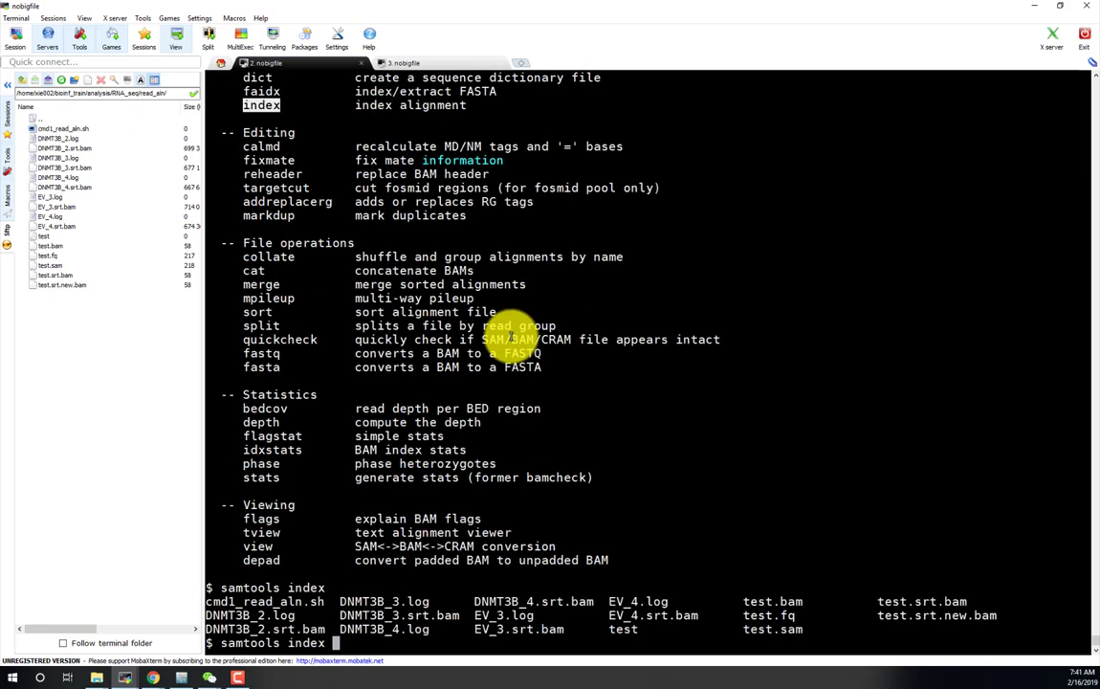
pyautogui.doubleClick(297, 630)
pyautogui.rightClick(722, 481)
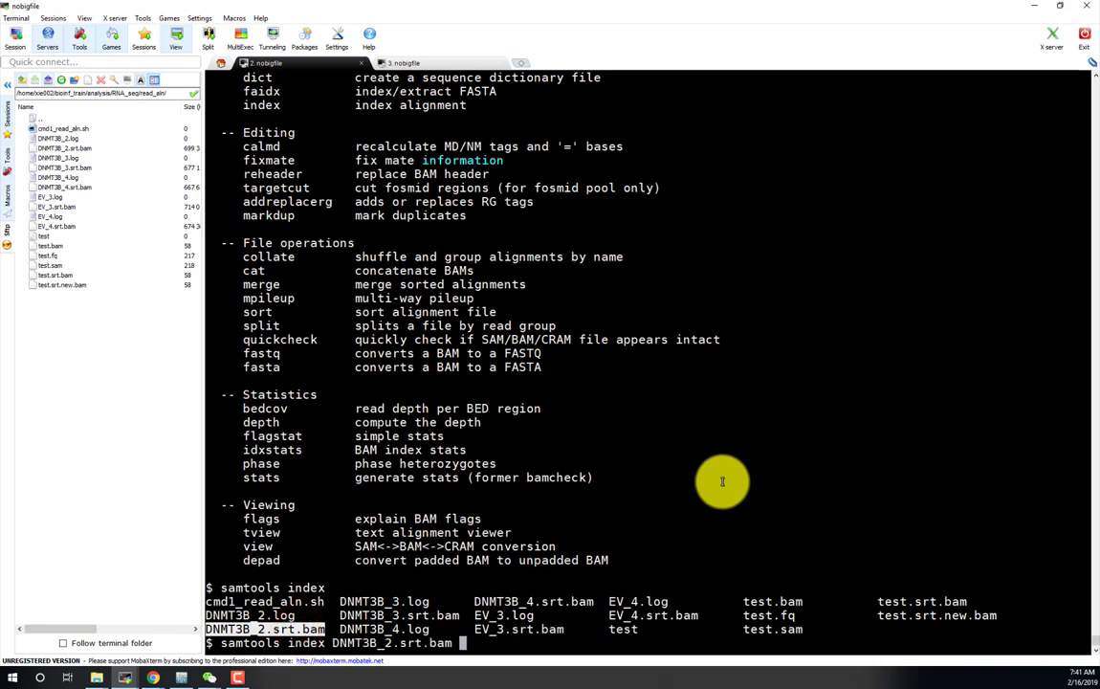
pyautogui.press('Return')
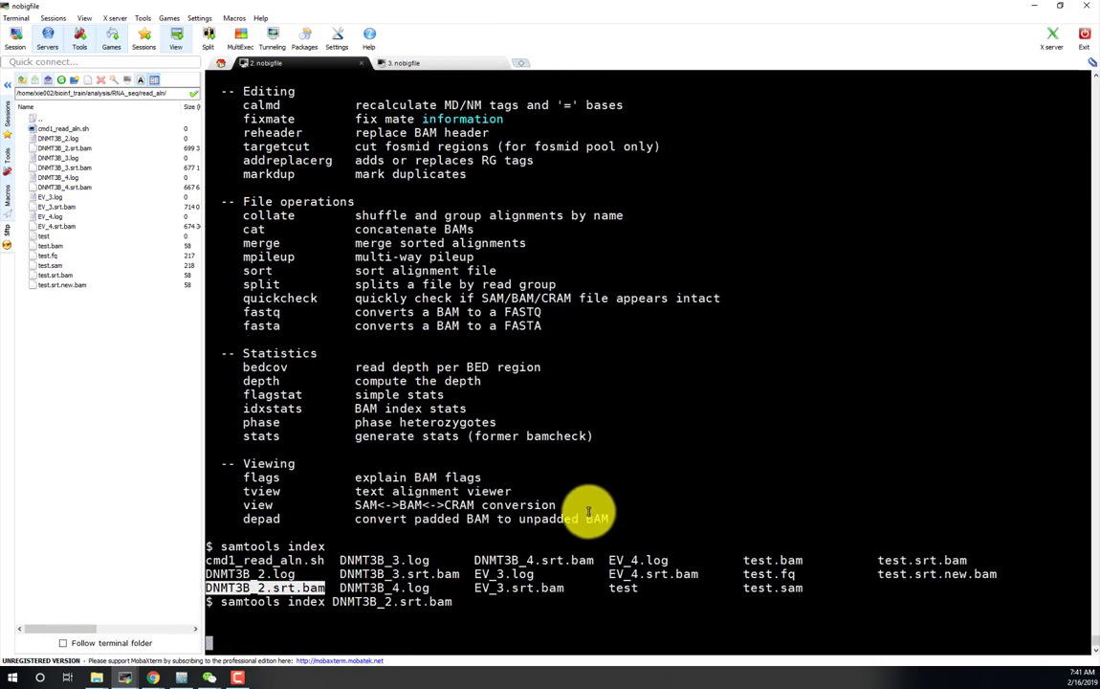
pyautogui.scroll(2, 573, 515)
pyautogui.scroll(4, 570, 518)
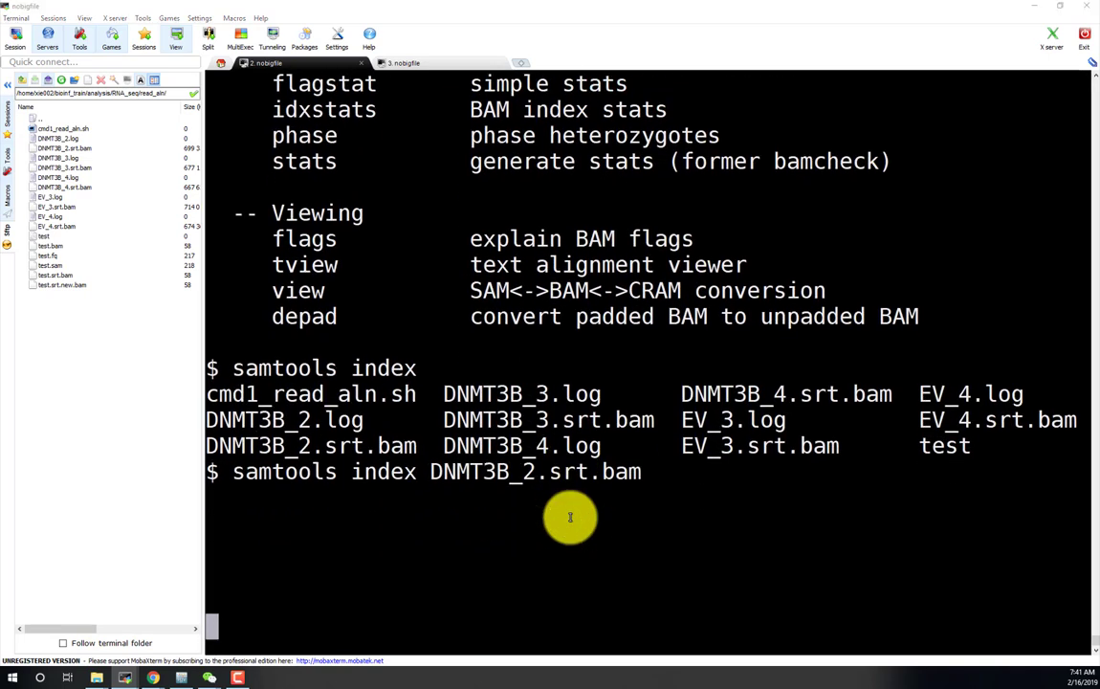
# Check DNMT3B_2.srt.bam in the local New folder, highlight its name in the index command and add blank prompt lines.
pyautogui.hotkey('alt', 'Tab')
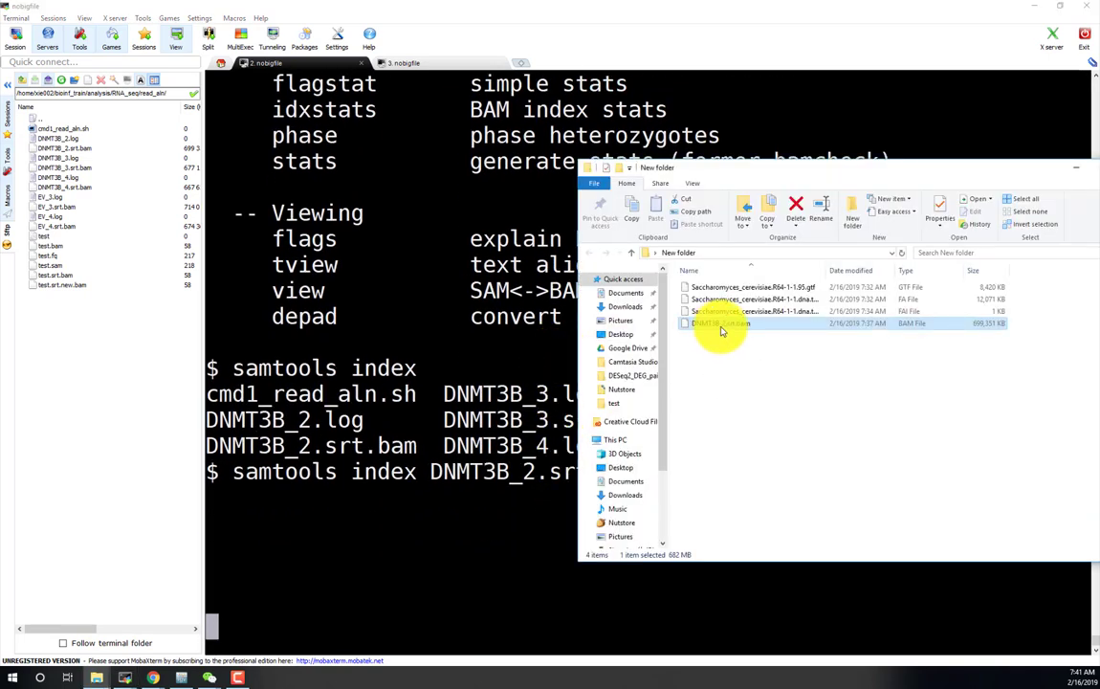
pyautogui.click(452, 481)
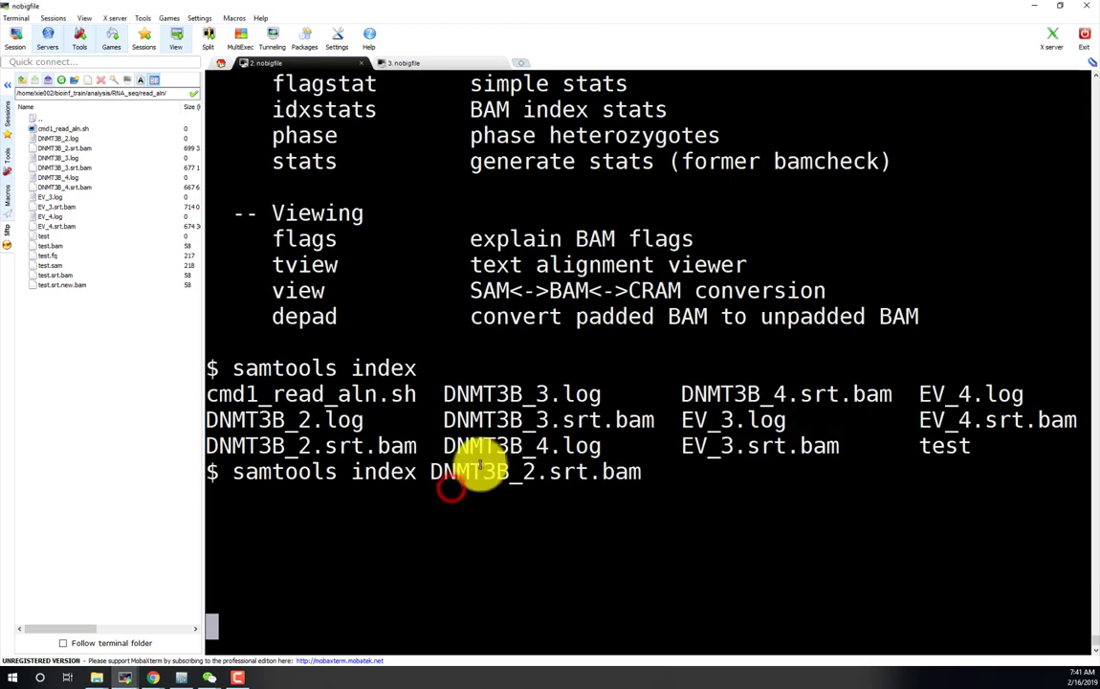
pyautogui.doubleClick(474, 472)
pyautogui.press('Return')
pyautogui.press('Return')
pyautogui.press('Return')
pyautogui.press('Return')
pyautogui.press('Return')
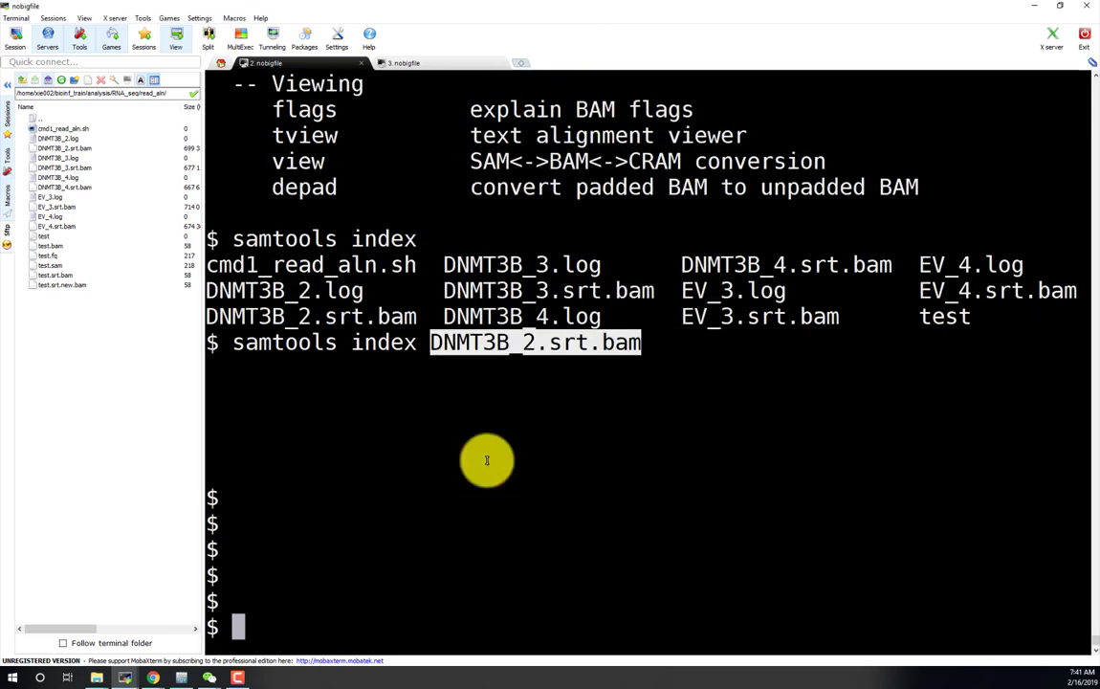